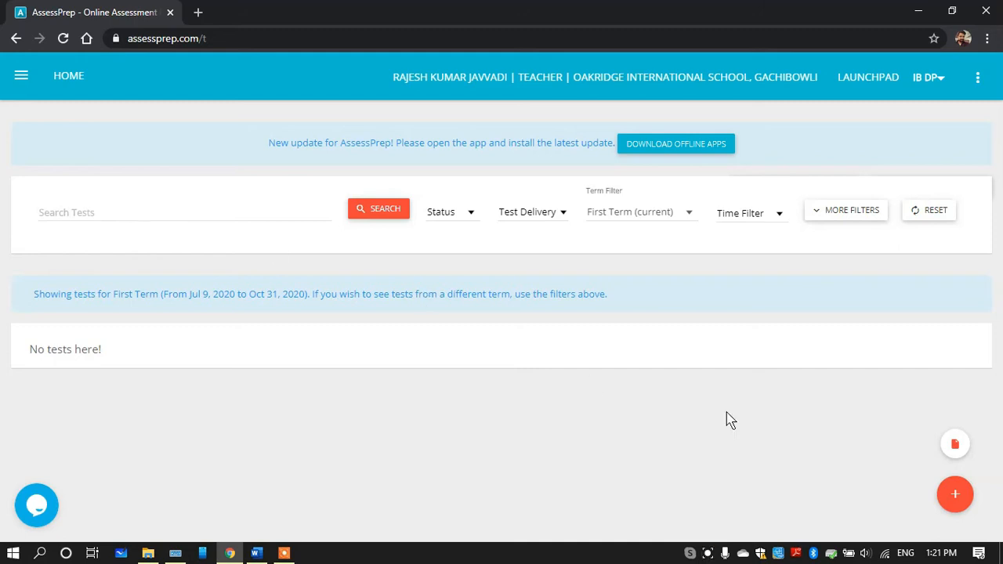
Create a new test titled DEMO with a test duration of 25 mins
click(956, 496)
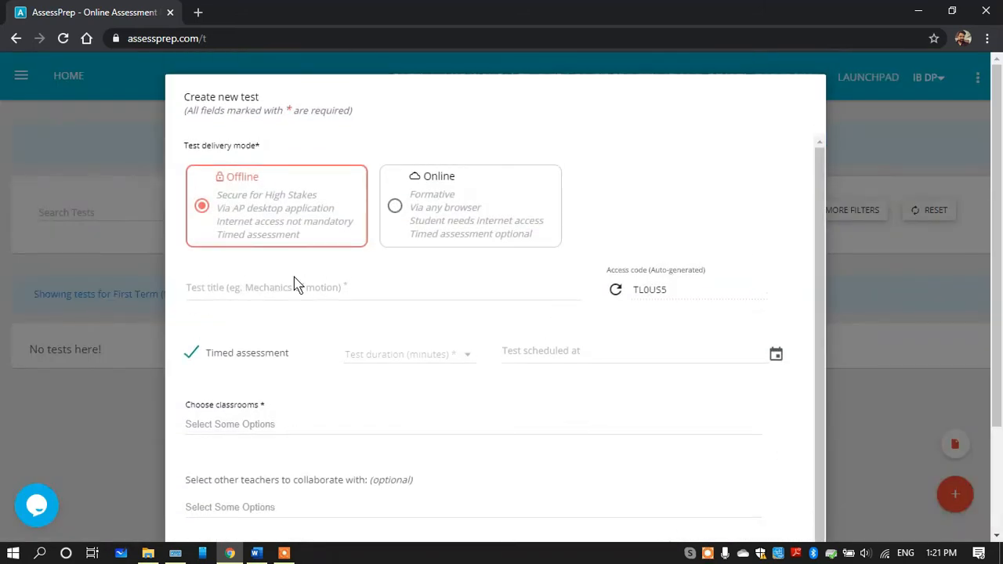
click(229, 294)
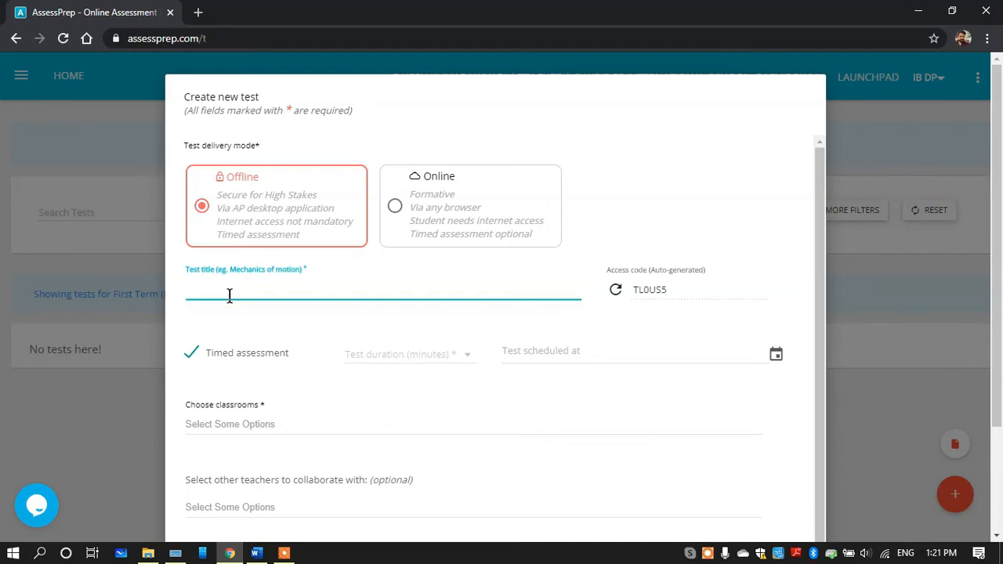
text(DEMO)
click(369, 353)
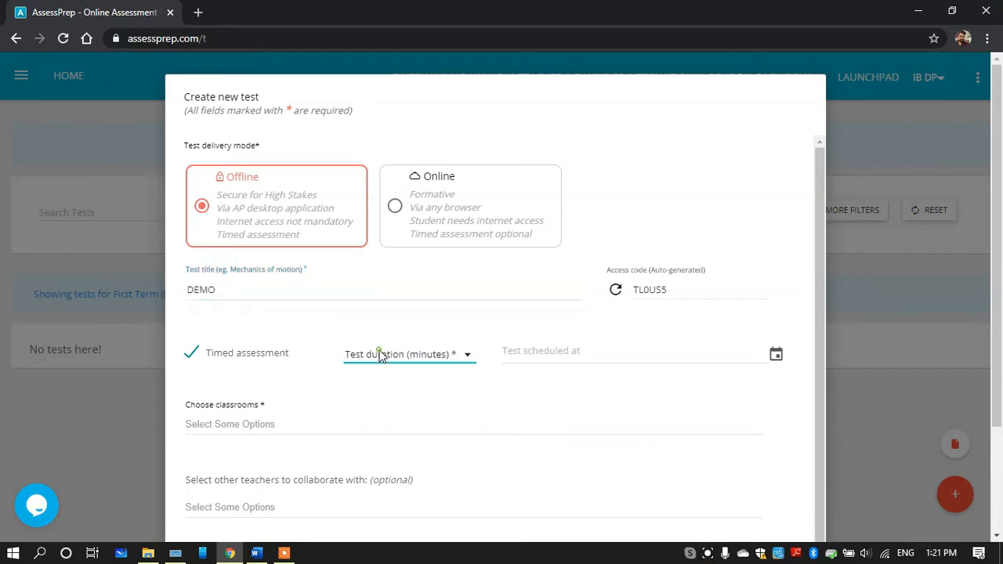
click(385, 357)
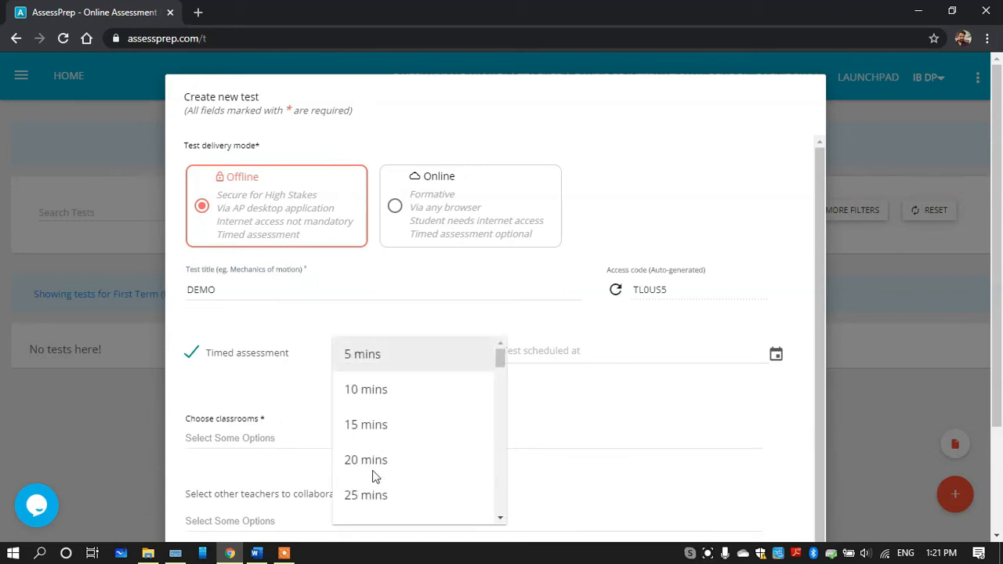
click(372, 501)
Schedule the test for August 10, 2020 at 9:30 AM
click(562, 352)
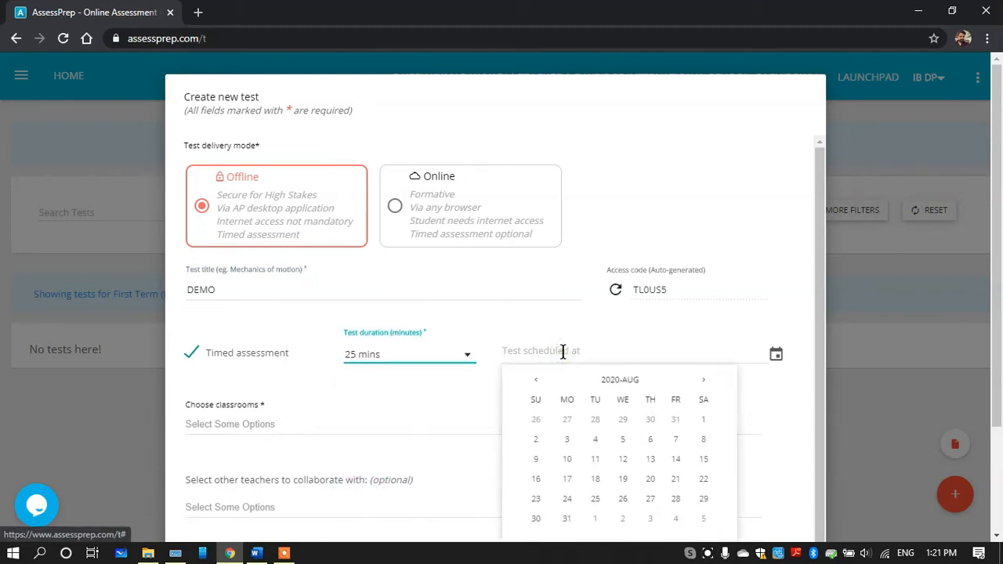
click(571, 460)
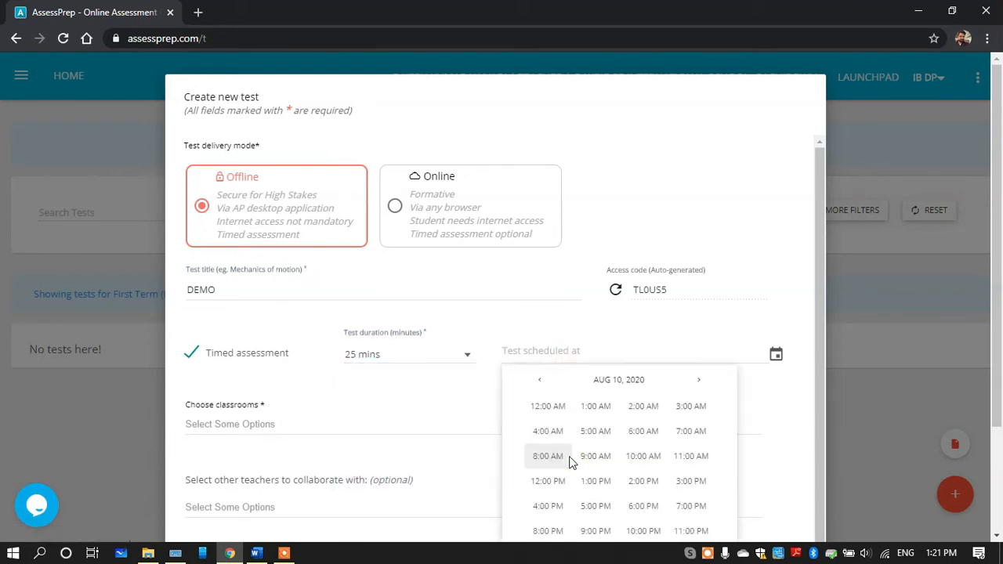
click(594, 458)
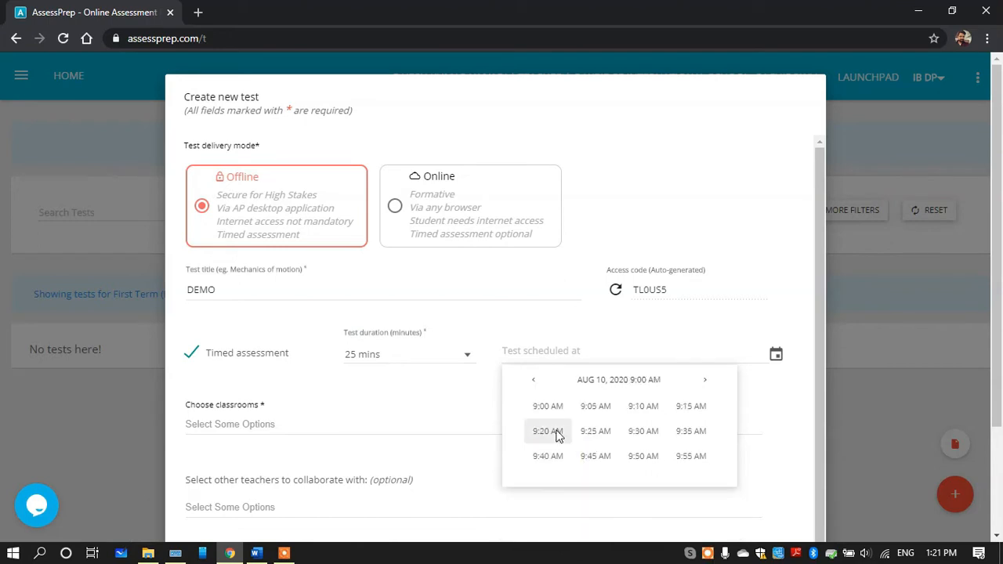
click(637, 431)
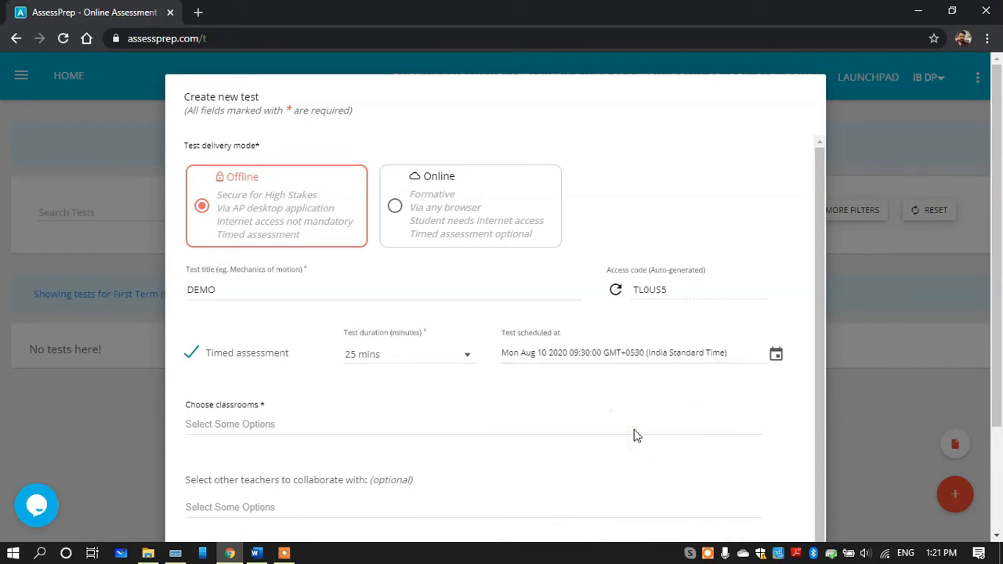
Assign the test to the IB DP Physics HL - 2021 (Grade 12) and IB DP Physics SL 2021 (Grade 12) classrooms
click(256, 429)
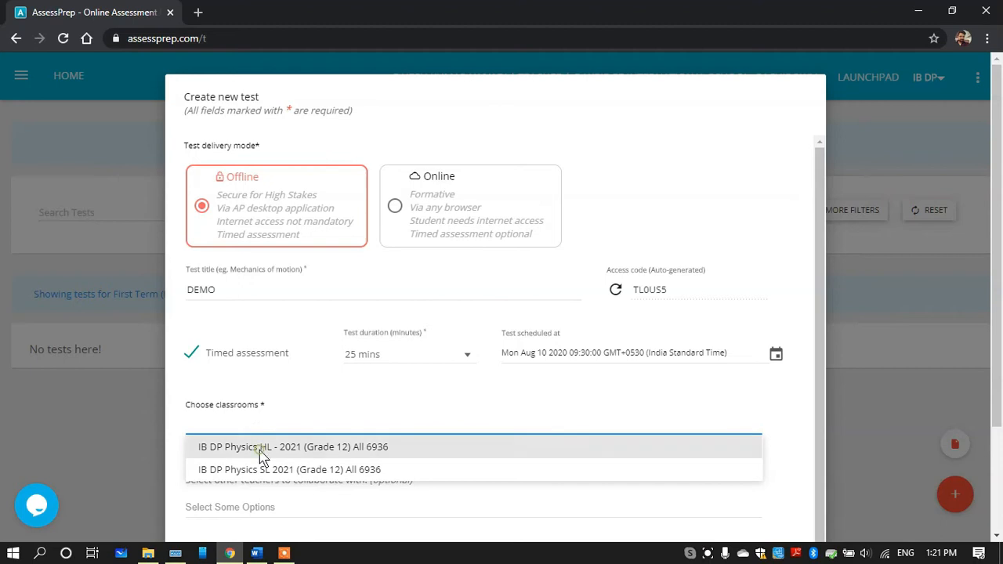
click(260, 449)
click(428, 430)
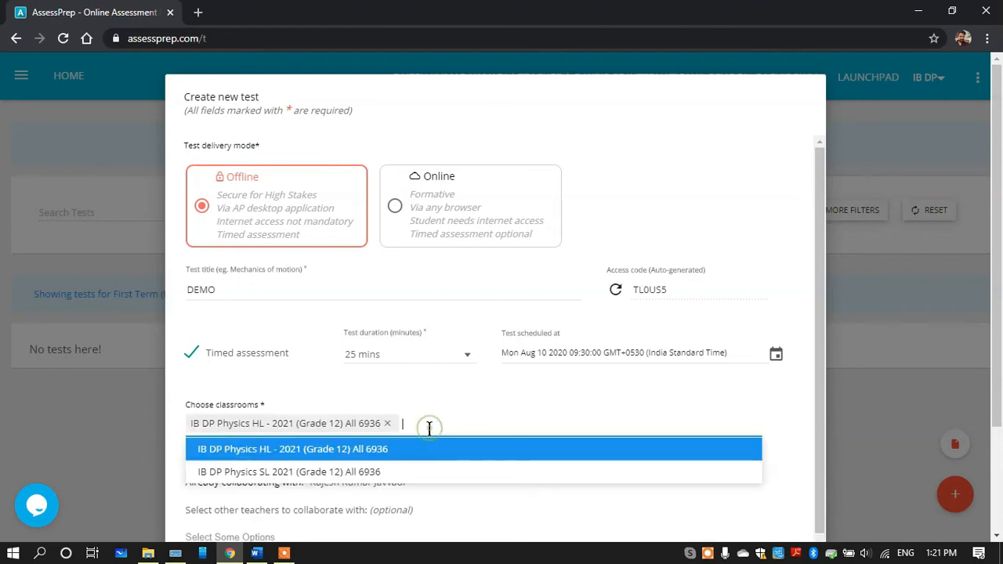
click(375, 472)
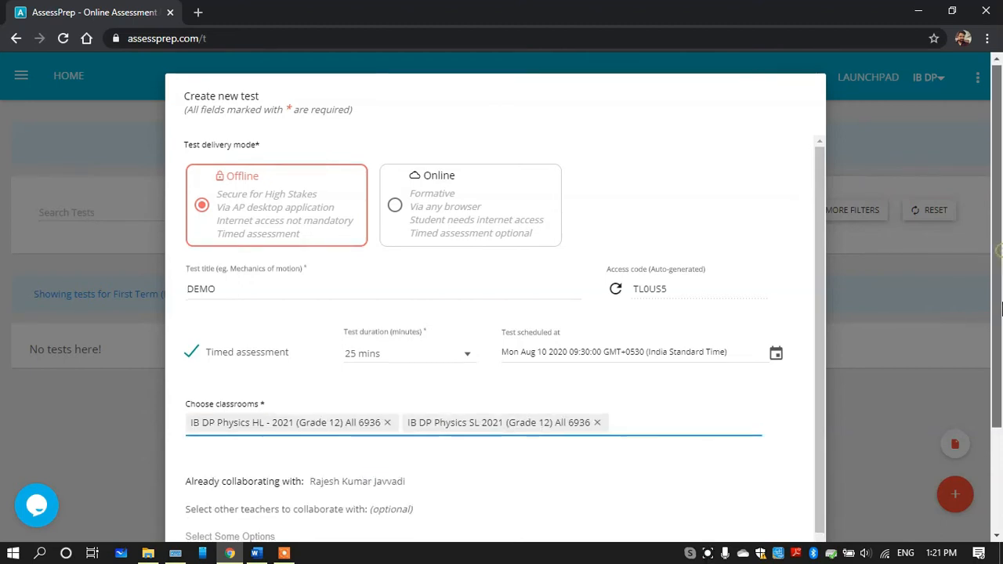
Find two other teachers by the start of their names and add them as collaborators on the test
scroll(1001, 309, down, 2)
click(251, 433)
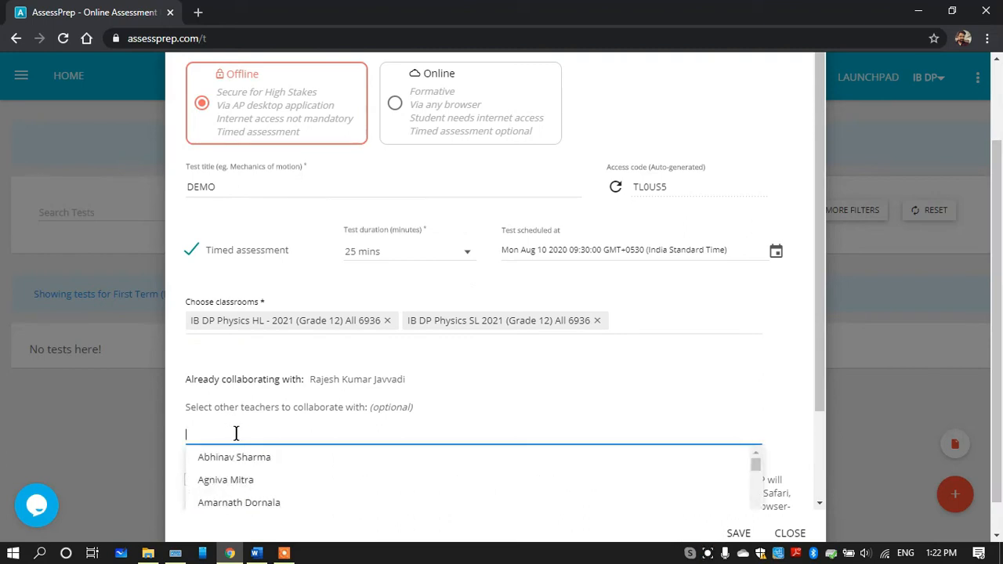
text(SHI)
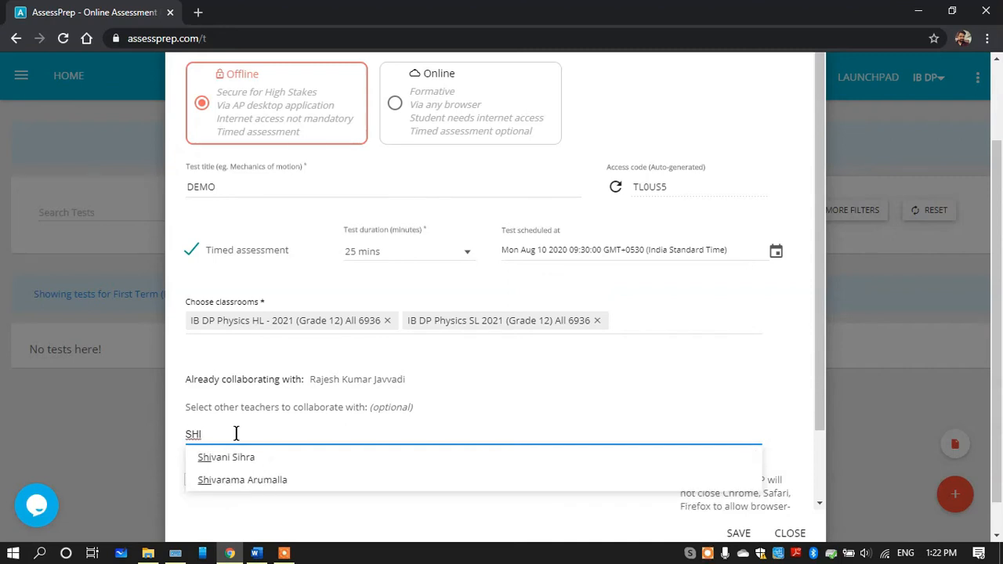
key(BackSpace)
key(BackSpace)
text(IV)
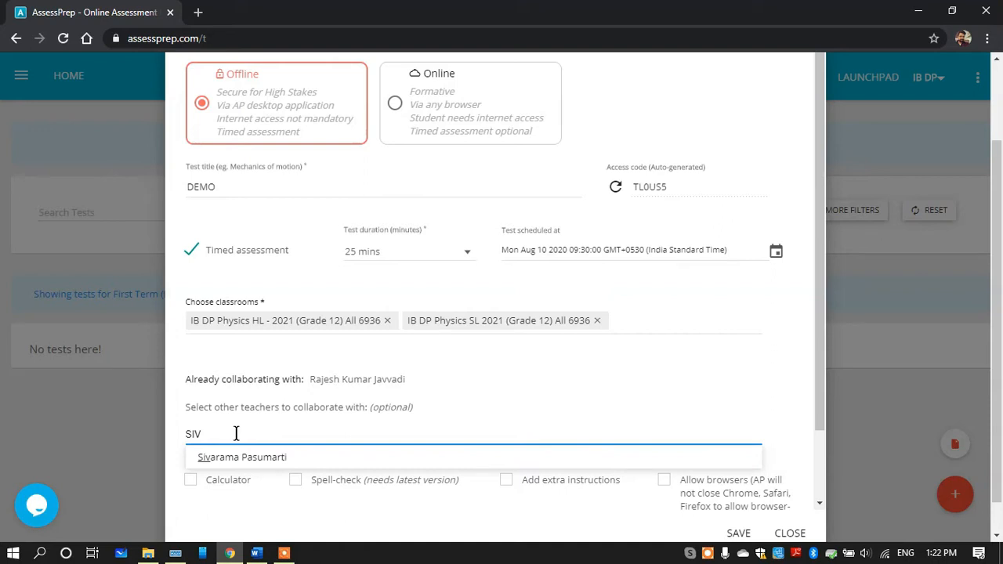
click(242, 457)
text(ASH)
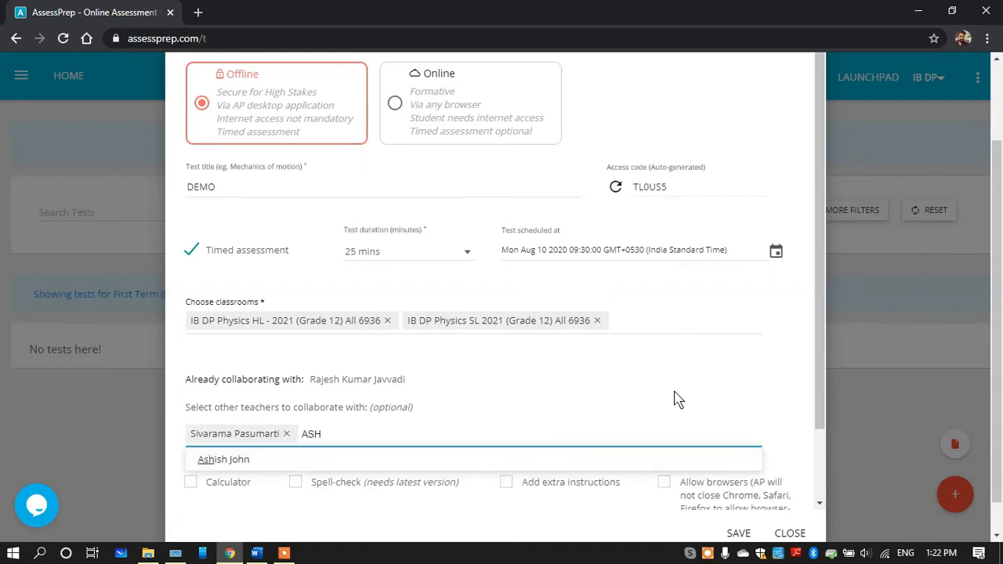
click(246, 460)
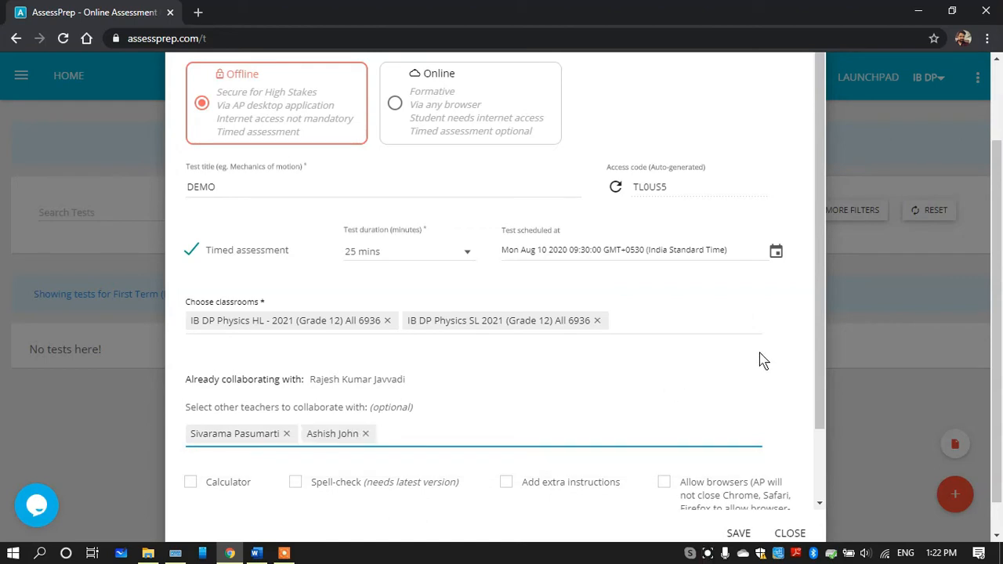
Enable the Calculator, Add extra instructions and Allow browsers options for the test
drag(818, 323, 823, 371)
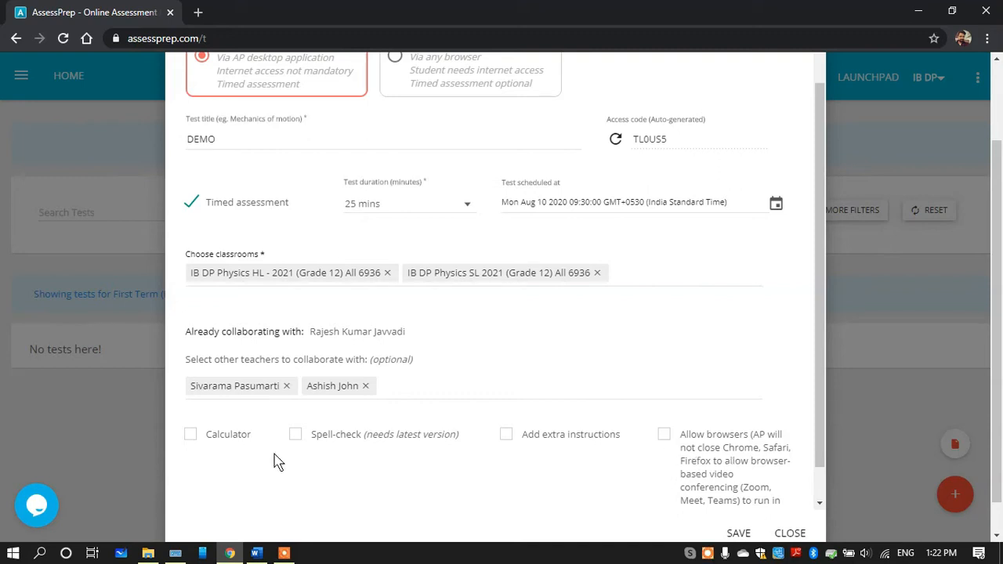
click(191, 435)
click(506, 435)
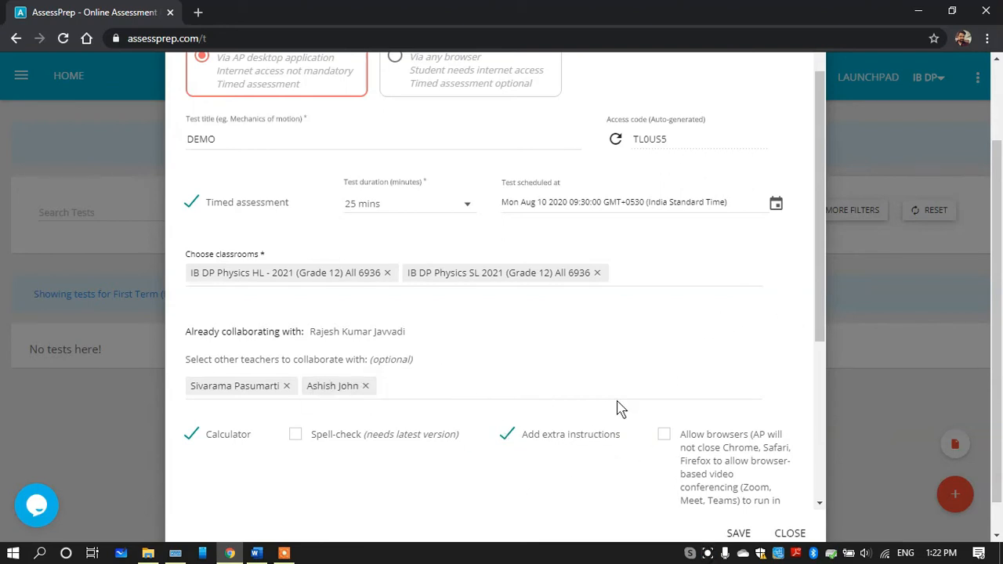
scroll(815, 235, down, 1)
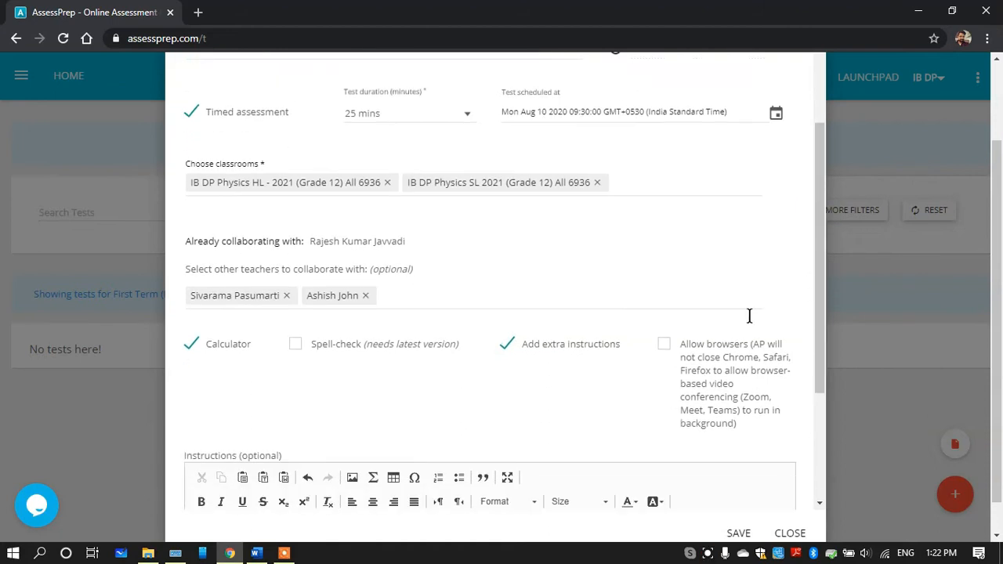
click(668, 345)
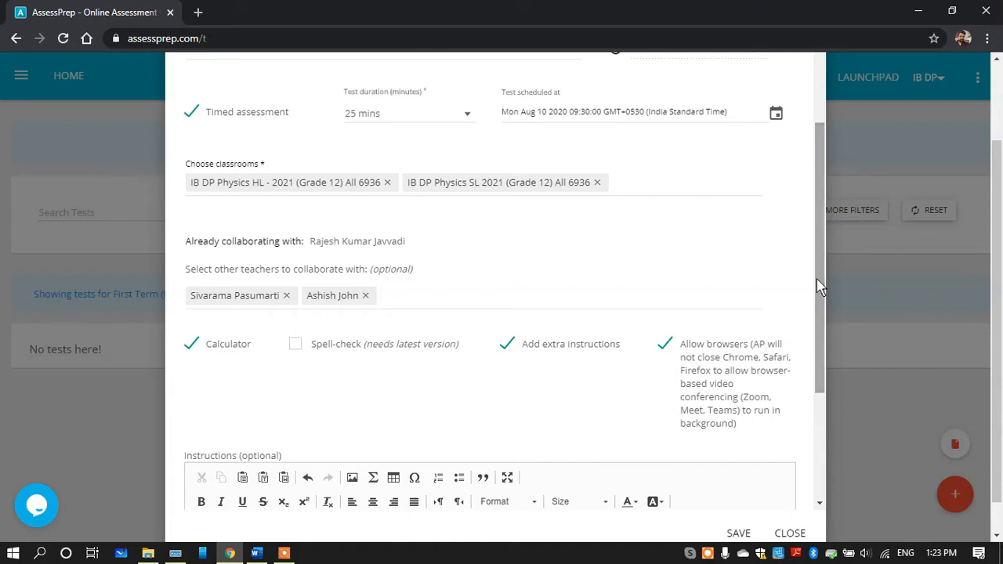
Enter the instruction lines "1. SGdchADCFD", "2.SDVCsdch" and "3hSDChdc" for the test and save it
scroll(818, 282, down, 1)
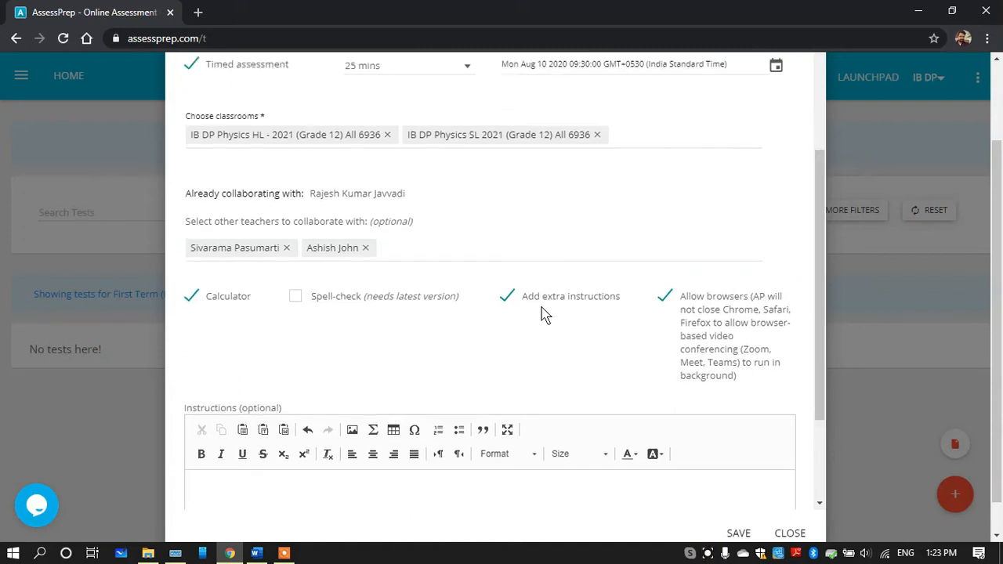
drag(819, 282, 817, 335)
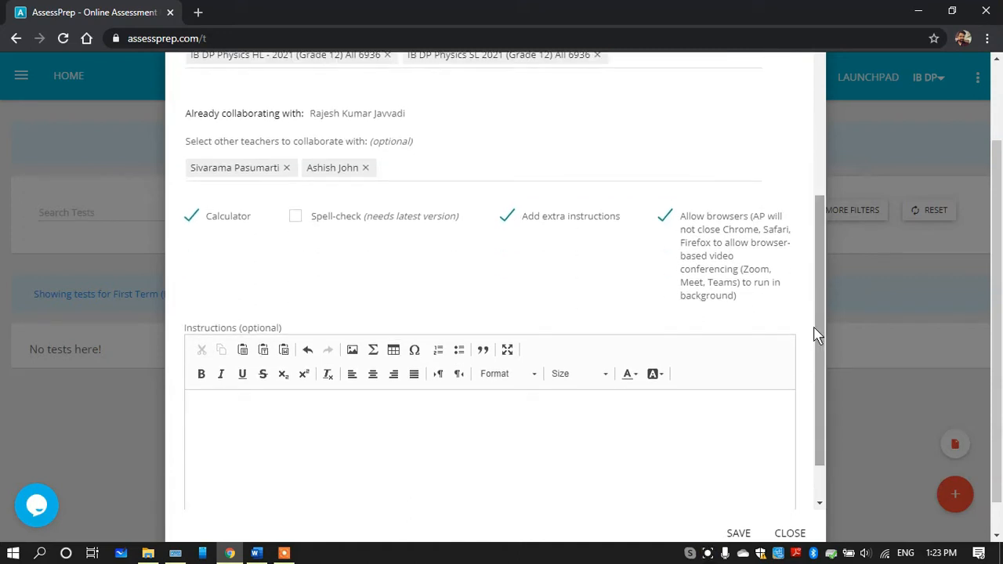
click(268, 416)
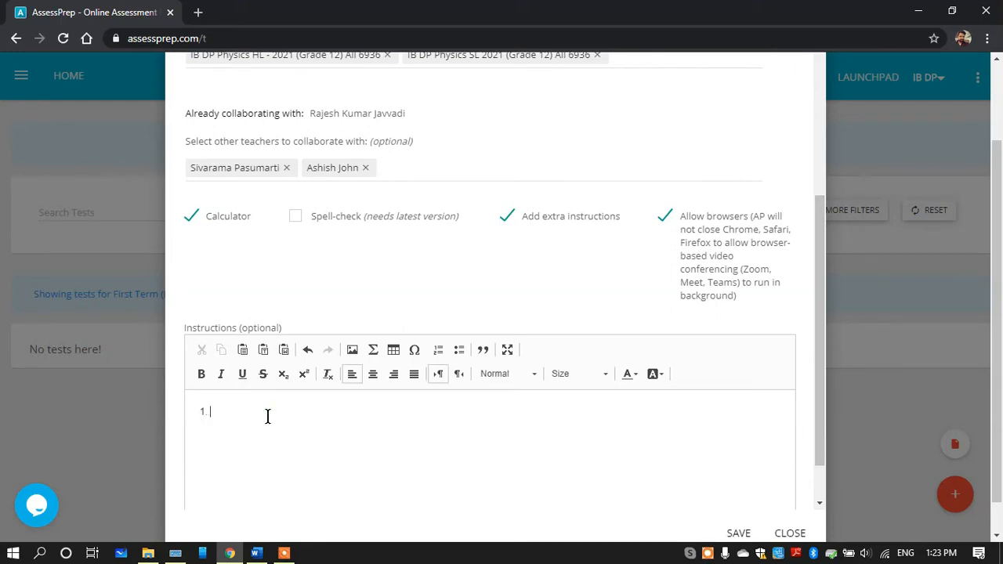
text(1. SGdchADCF0)
key(Return)
text(SDVCsdch)
key(Return)
text(3hSDChdc)
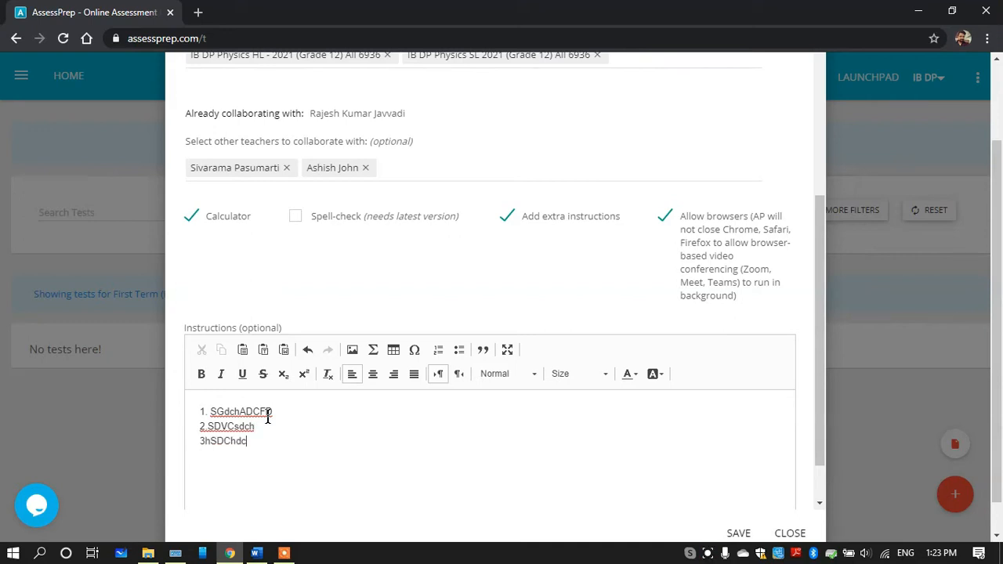
drag(820, 284, 819, 342)
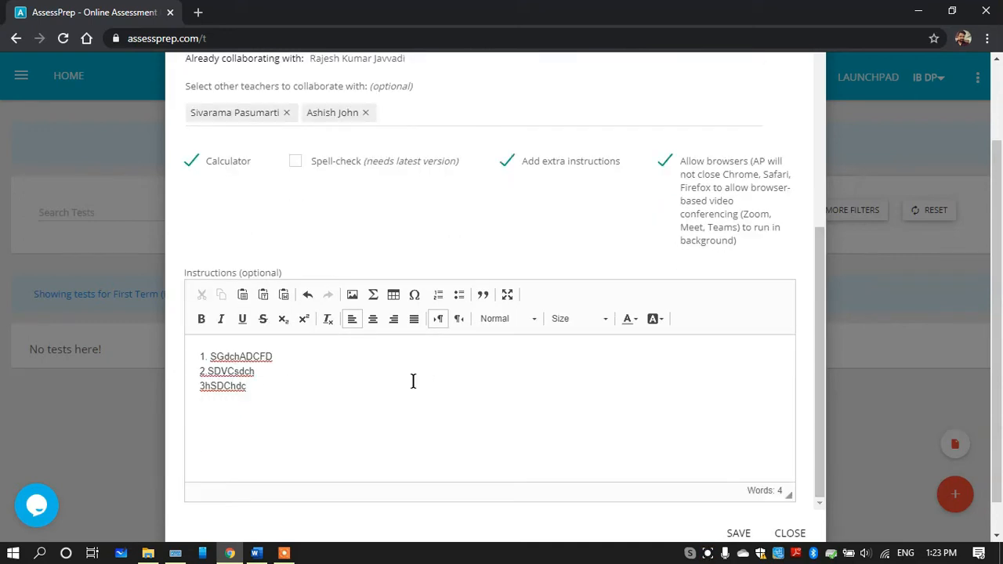
click(737, 535)
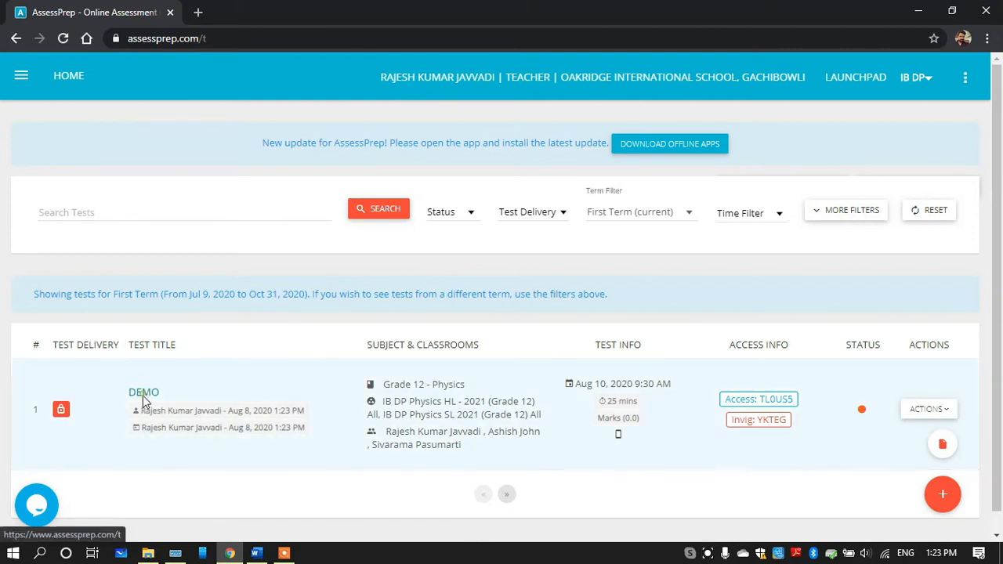
Open the DEMO test's content and add a task titled 1
click(143, 393)
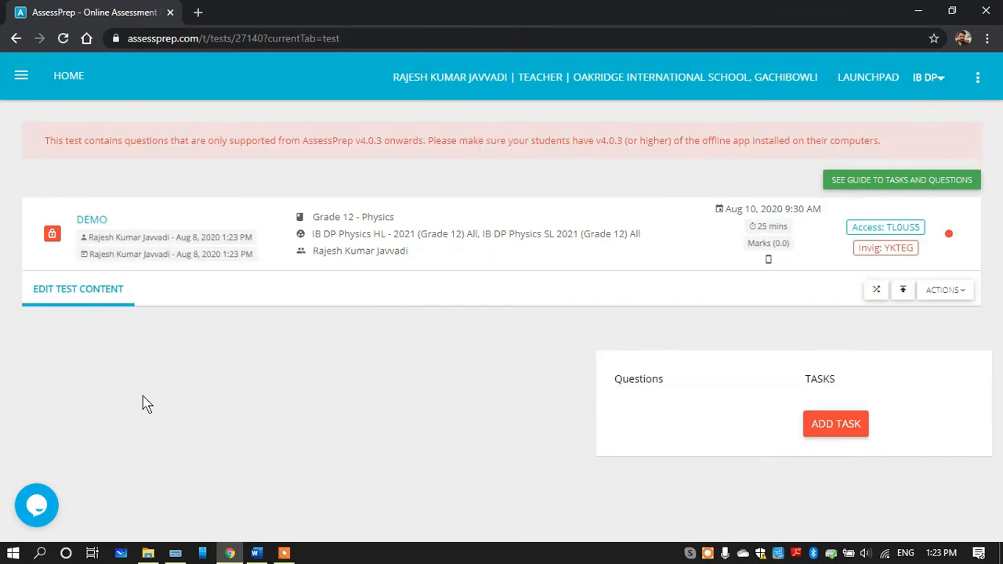
click(836, 424)
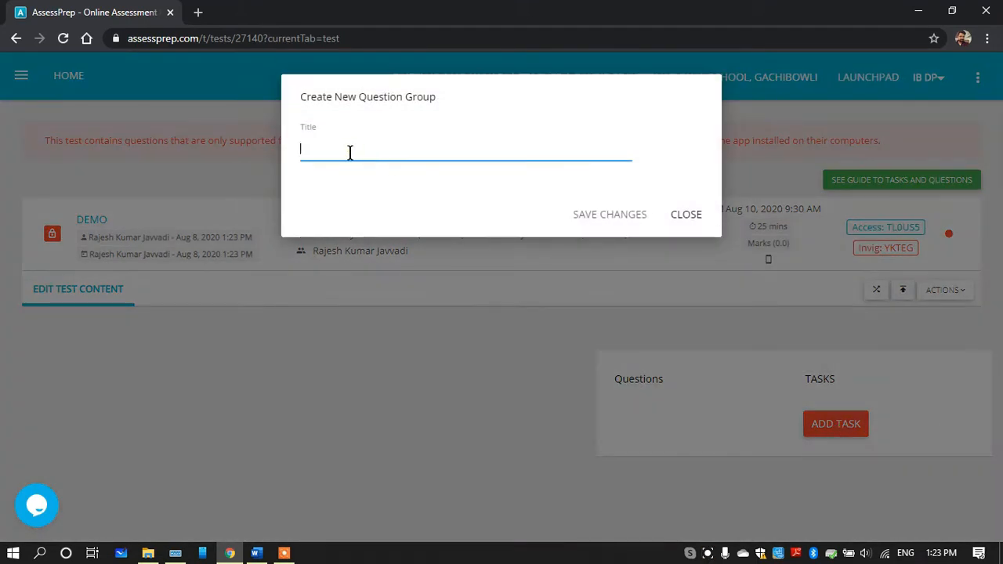
text(1)
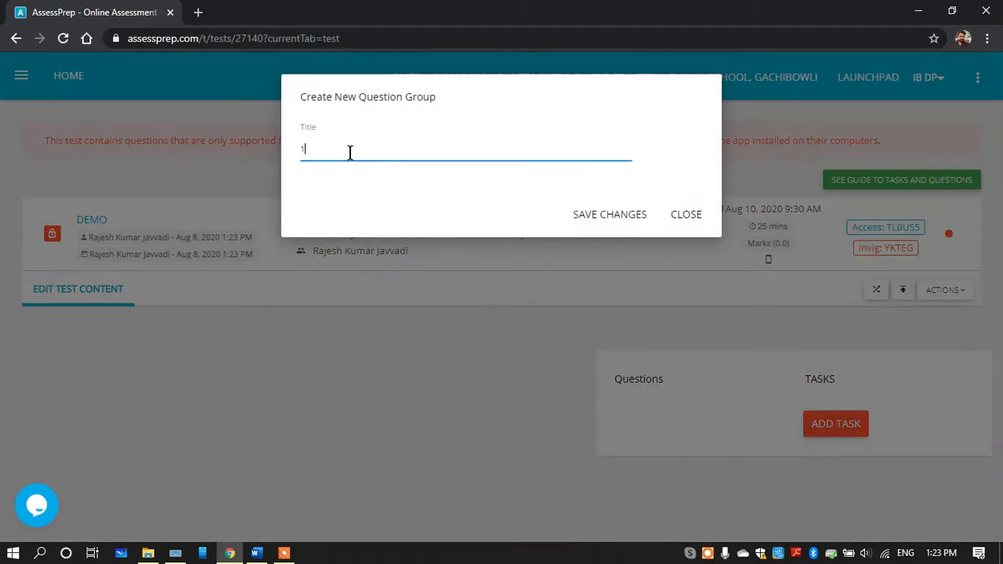
click(584, 222)
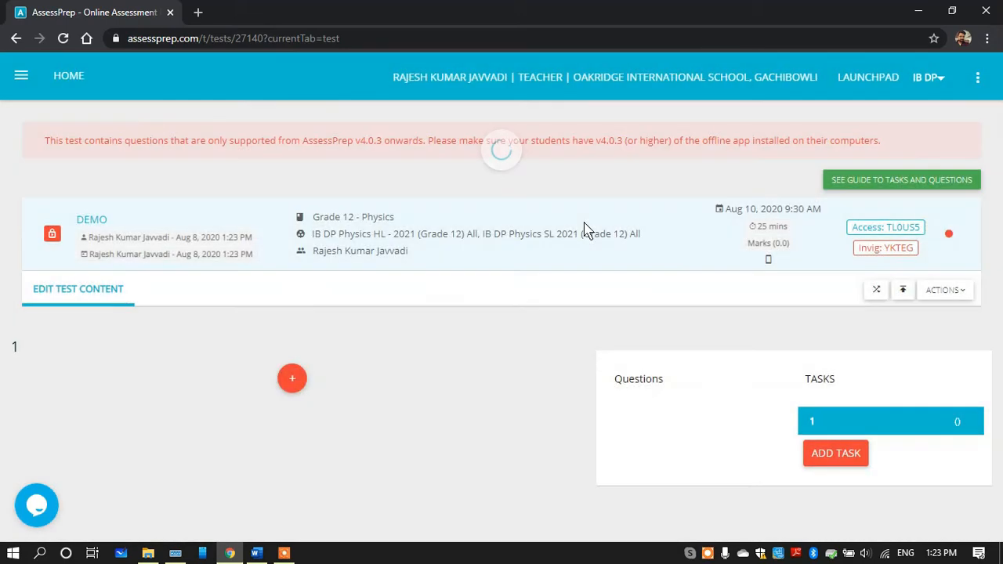
Check the Subjective/Long answer type sample in the Word document, and start a new question for task 1 back in AssessPrep in Chrome
mouse_move(297, 372)
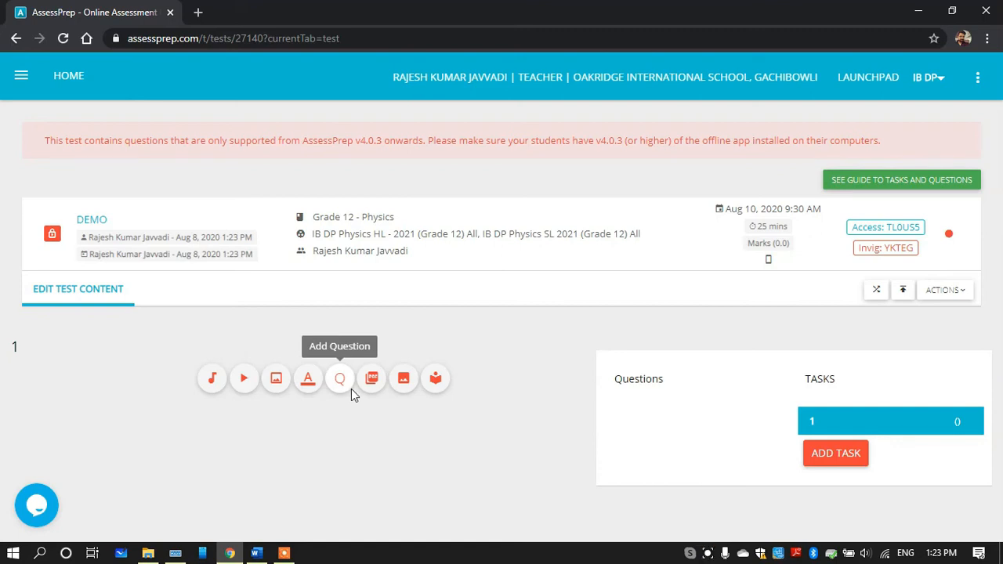
mouse_move(821, 422)
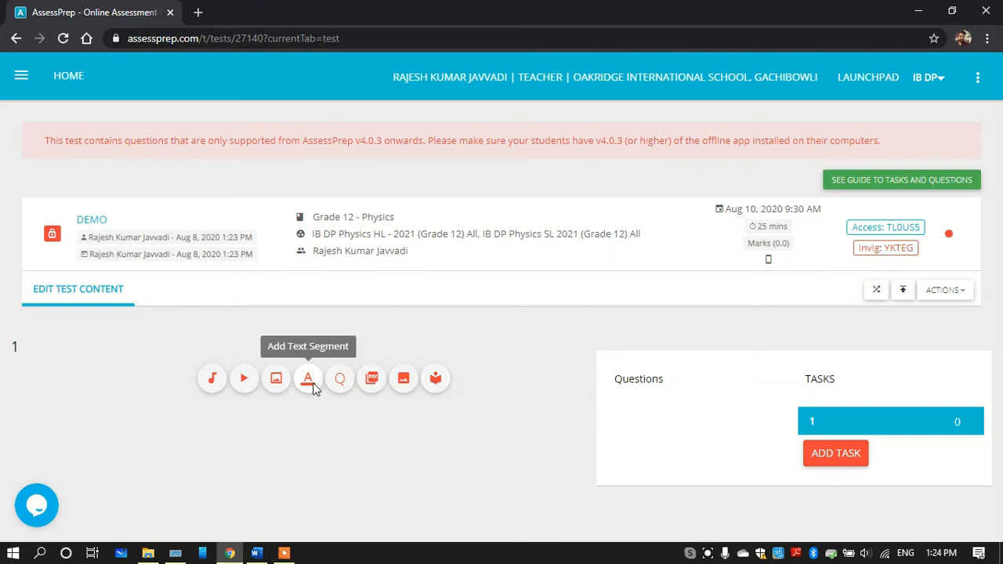
click(257, 552)
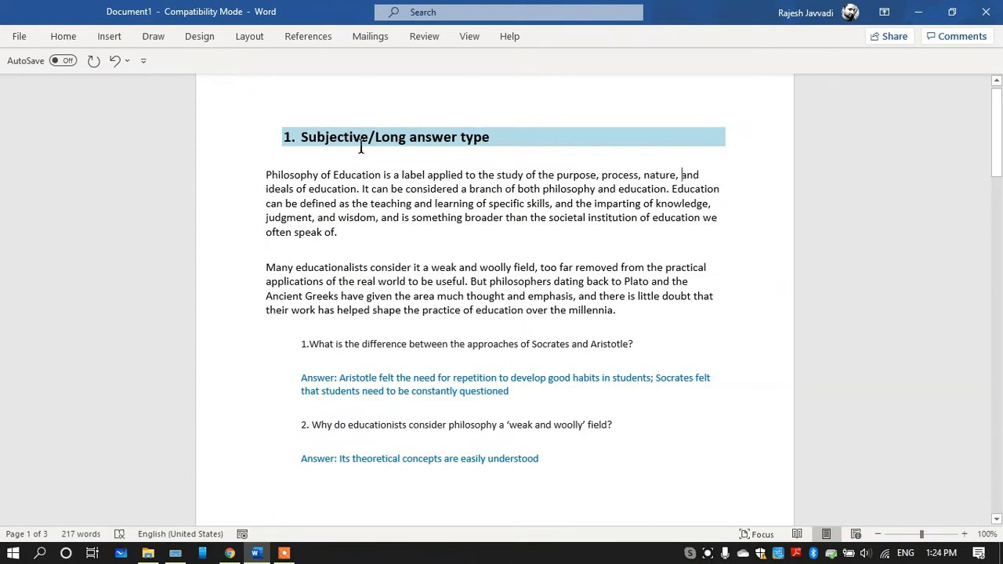
click(229, 553)
click(339, 381)
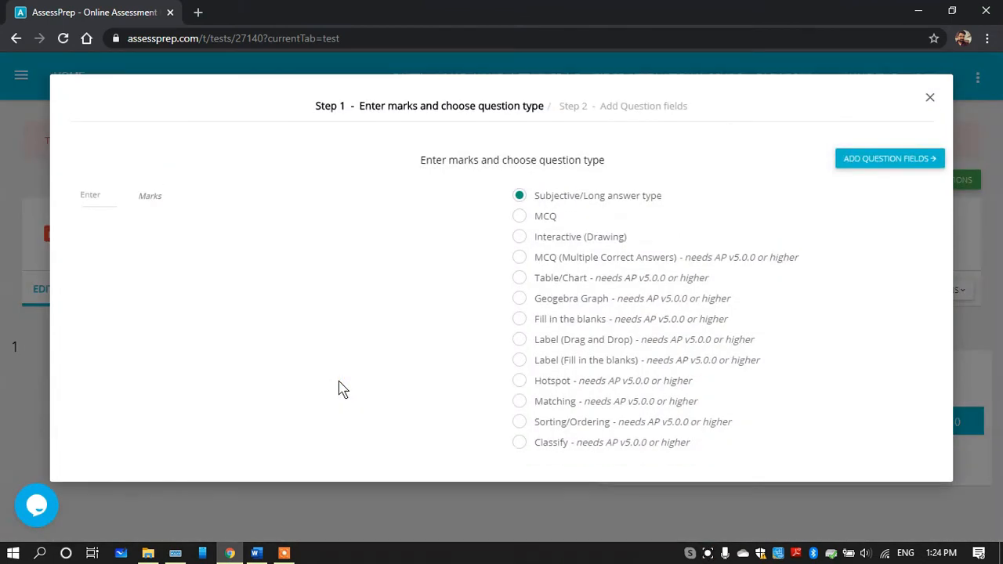
Examine the available question types, from Subjective/Long answer type through to Classify
drag(536, 195, 664, 197)
double_click(541, 220)
drag(543, 237, 620, 251)
drag(536, 277, 589, 279)
drag(535, 299, 618, 304)
drag(536, 445, 631, 447)
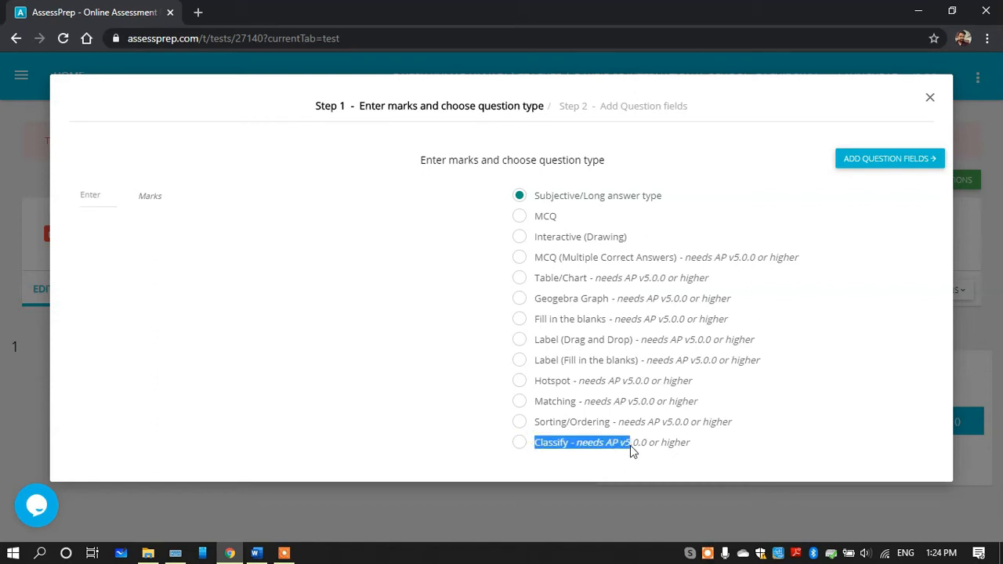
drag(534, 196, 666, 205)
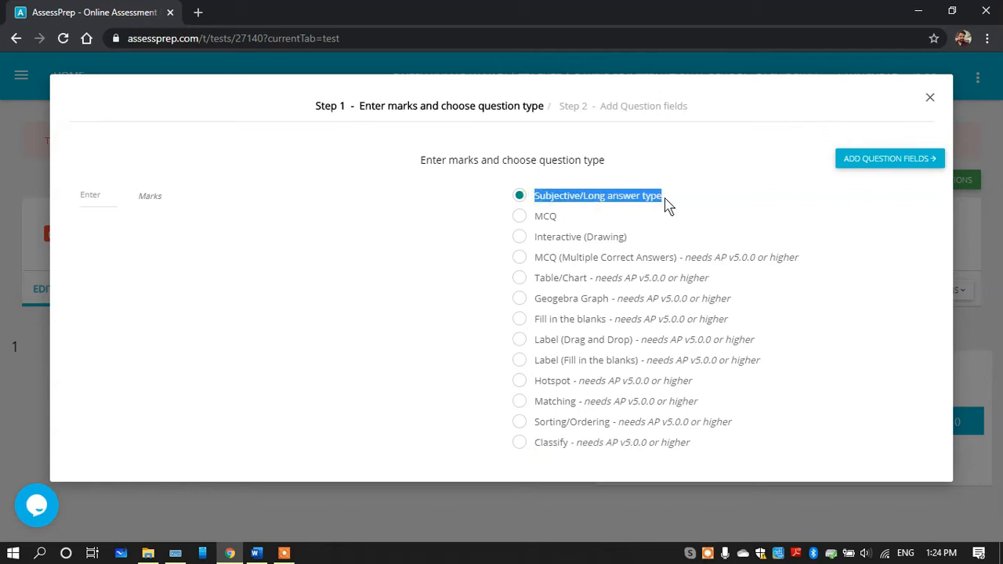
Close the new question without saving and copy the two Philosophy of Education paragraphs from the Word document
click(929, 97)
click(644, 191)
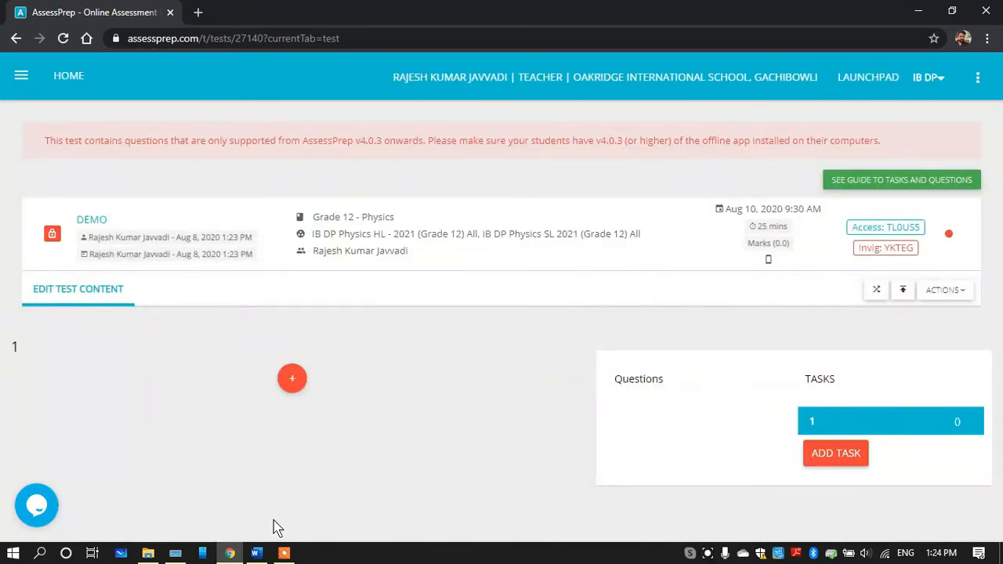
click(256, 553)
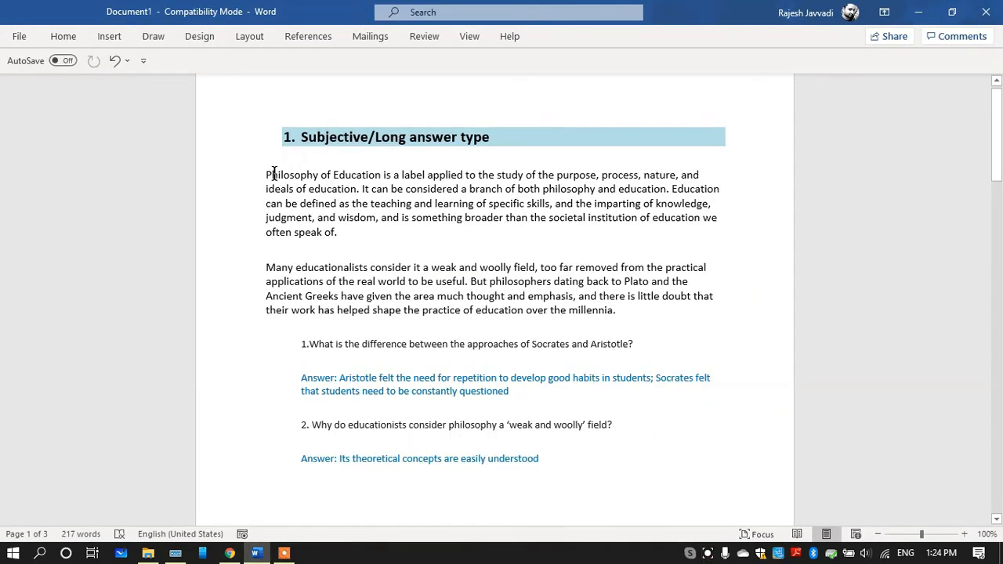
drag(266, 173, 633, 320)
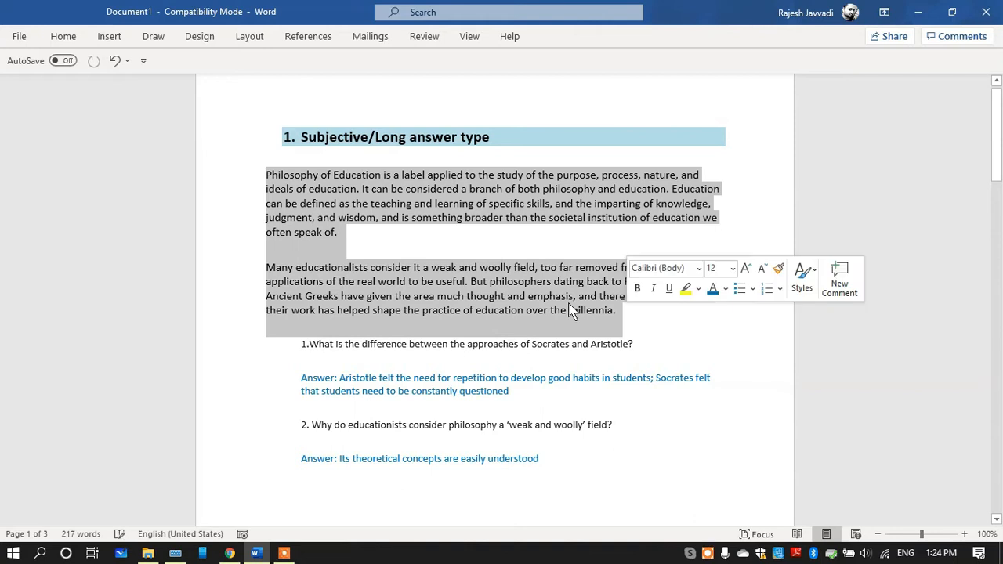
click(414, 239)
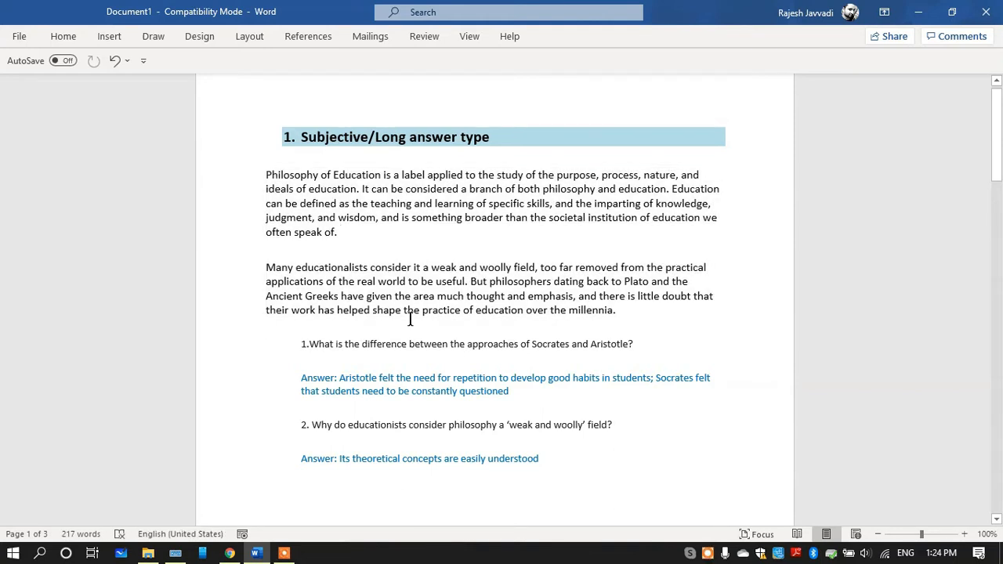
drag(295, 349, 546, 467)
click(307, 368)
drag(263, 174, 623, 317)
key(ctrl+c)
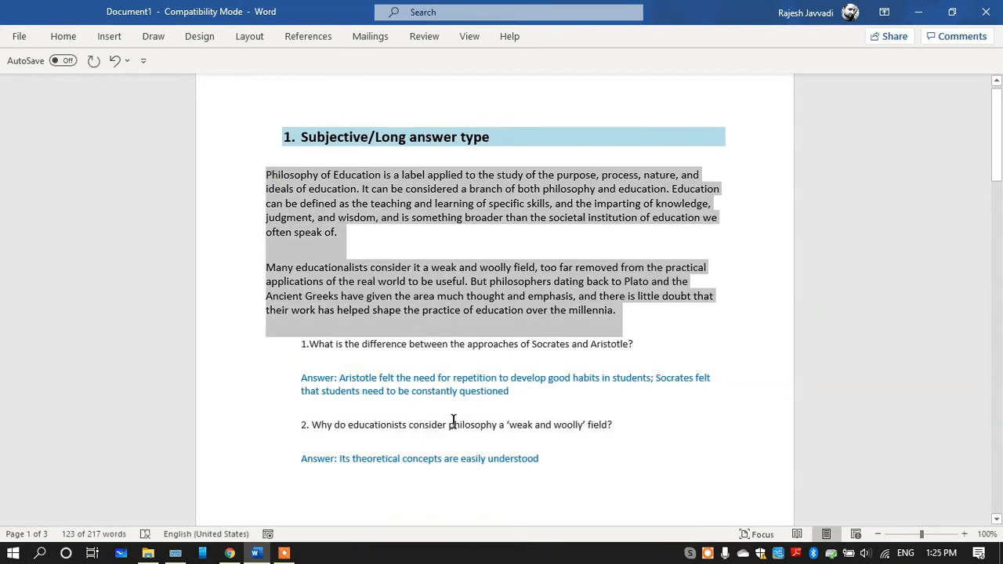
Back in AssessPrep in Chrome, add a text segment to task 1 containing the copied Philosophy of Education passage and save it
click(230, 553)
mouse_move(291, 378)
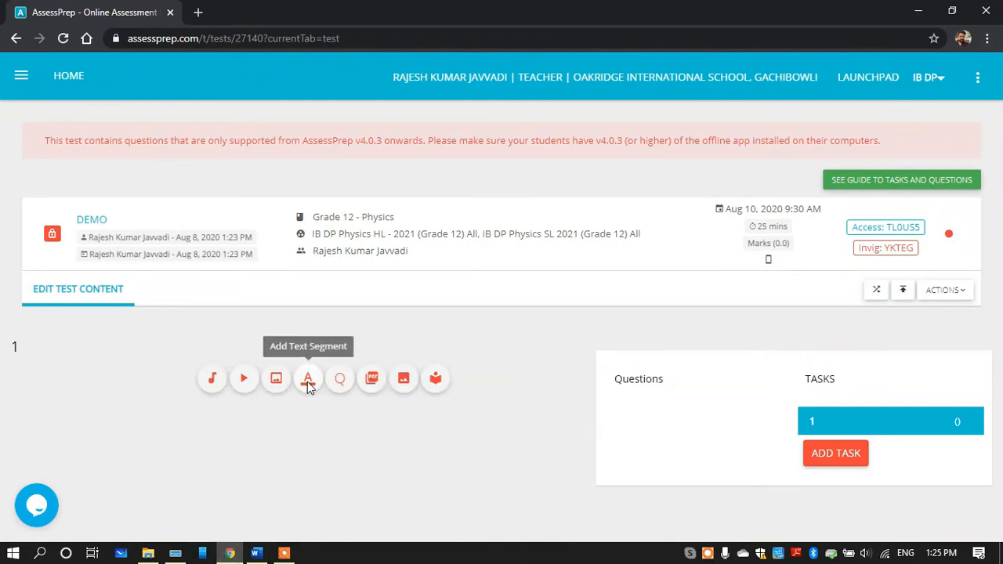
click(308, 381)
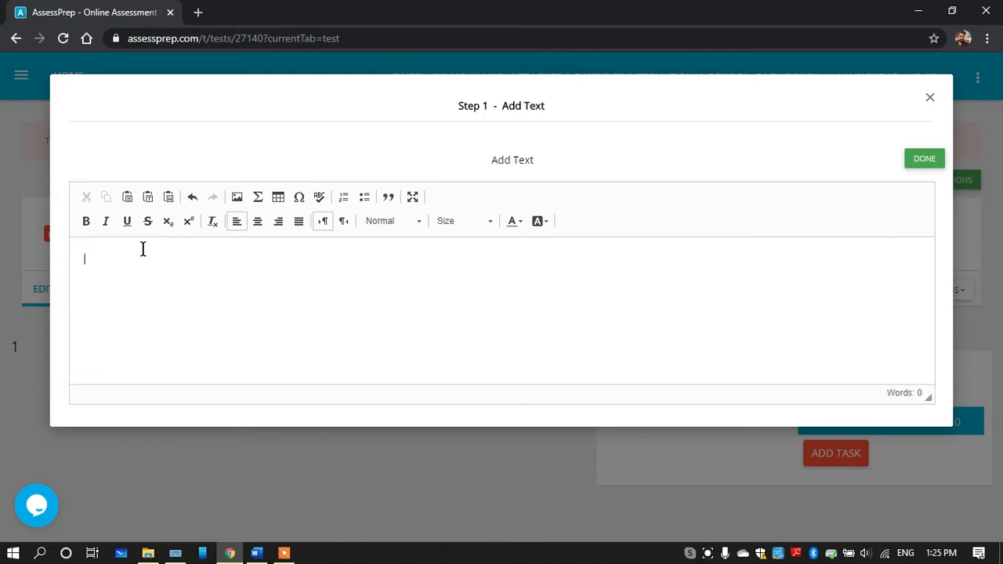
key(ctrl+v)
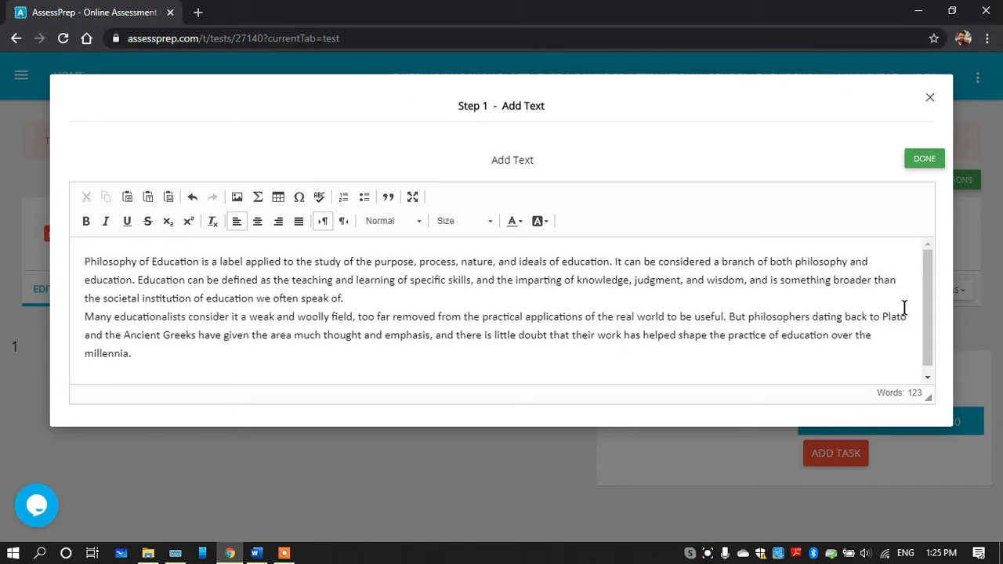
click(925, 161)
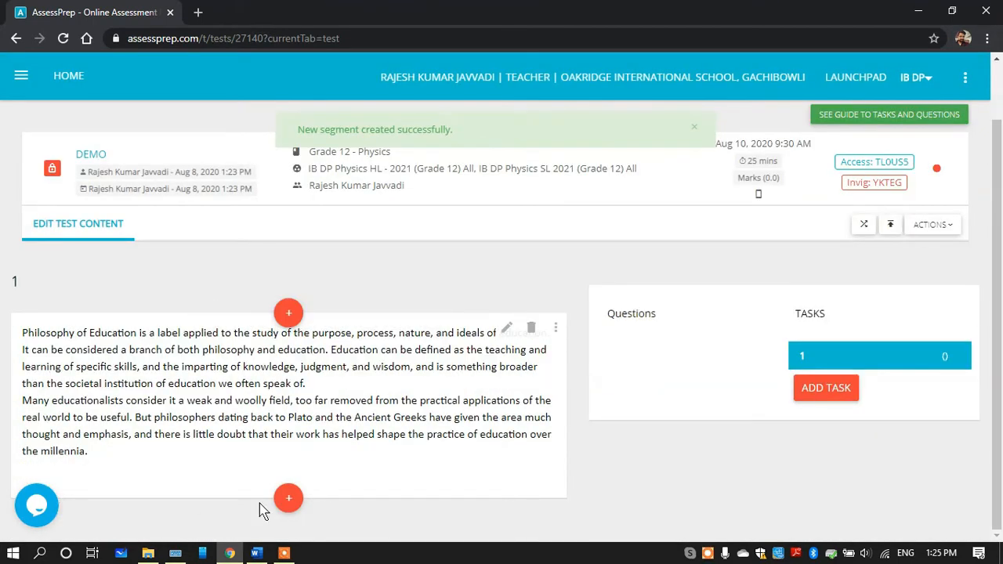
Switch to Word and copy the question "1.What is the difference between the approaches of Socrates and Aristotle?"
click(256, 553)
click(291, 351)
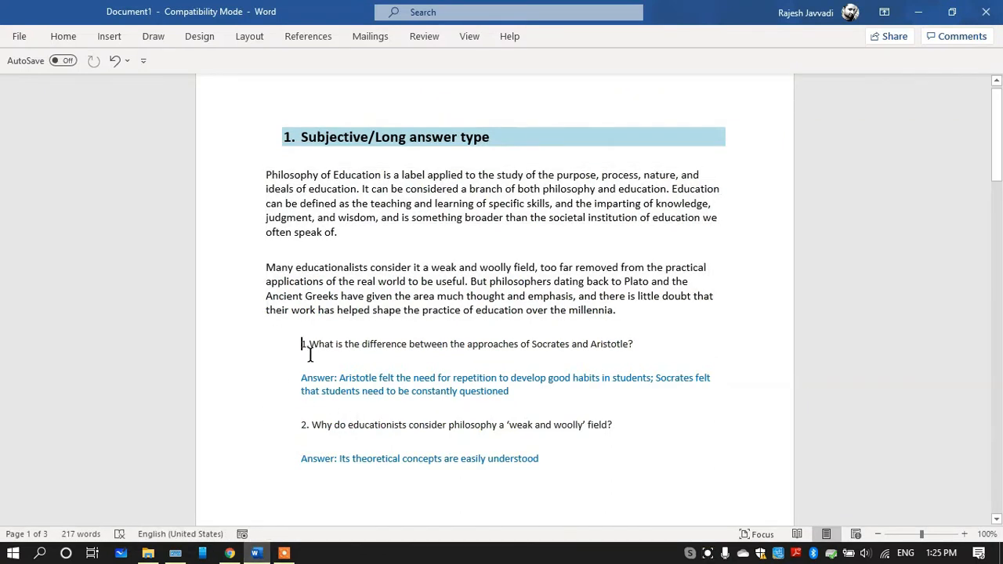
drag(302, 347, 655, 359)
key(ctrl+c)
In AssessPrep in Chrome, add a Subjective/Long answer type question worth 2 marks below the passage and proceed to its question fields
click(230, 552)
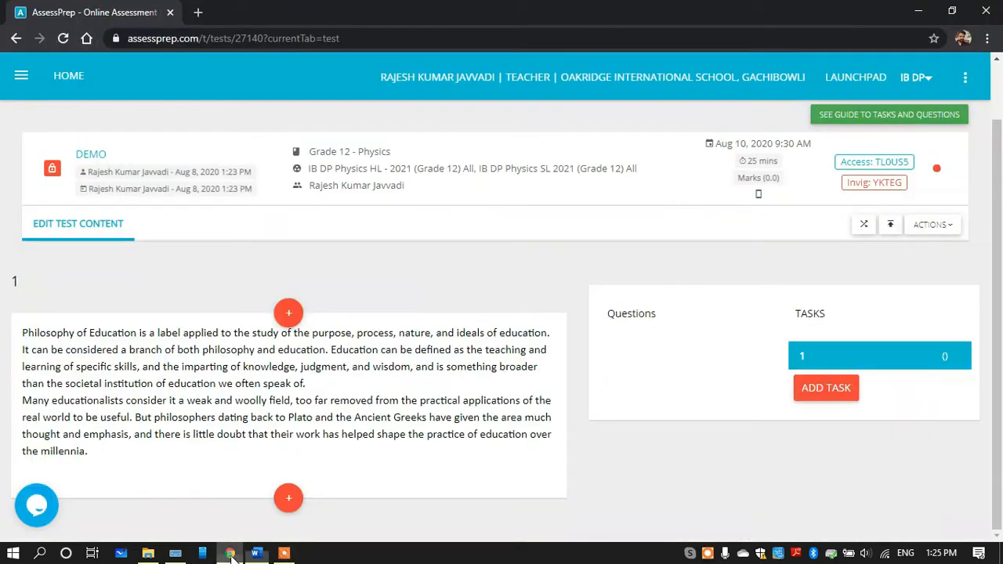
click(288, 499)
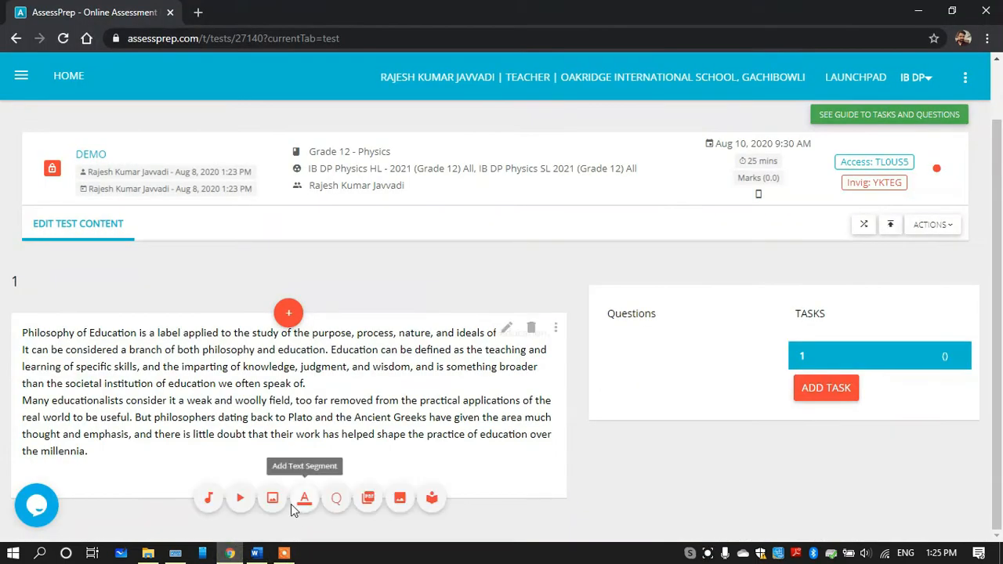
click(337, 498)
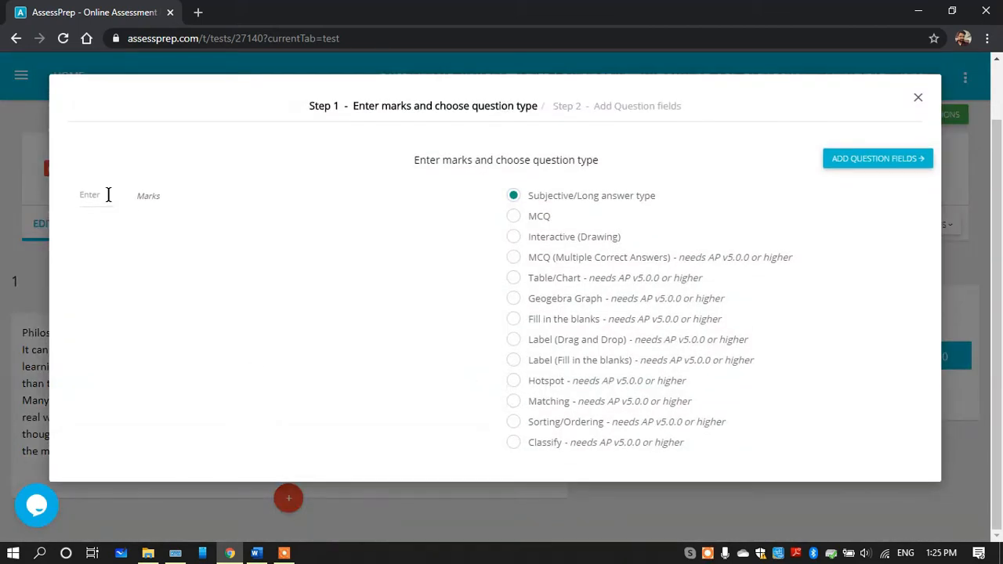
click(102, 196)
text(2)
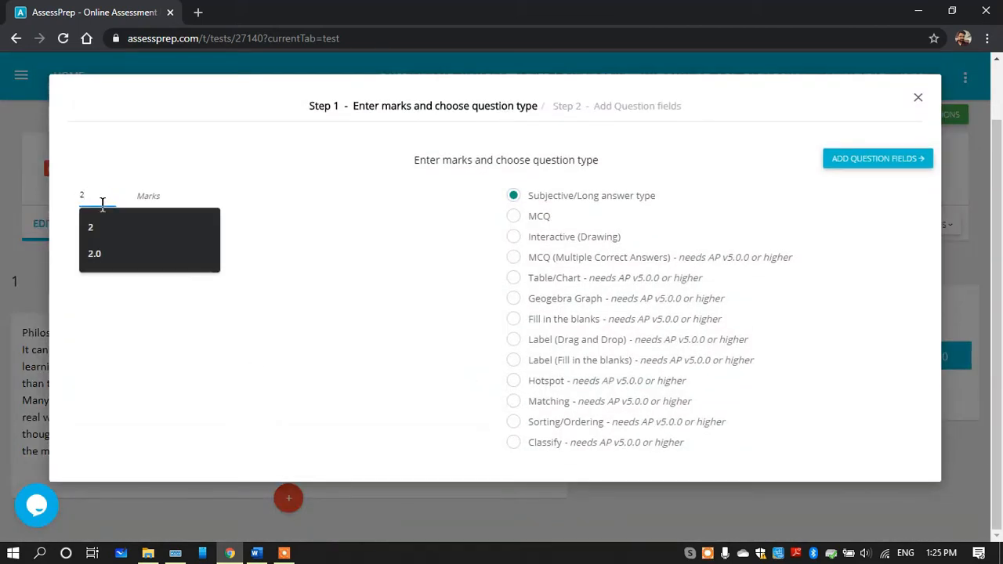
click(100, 229)
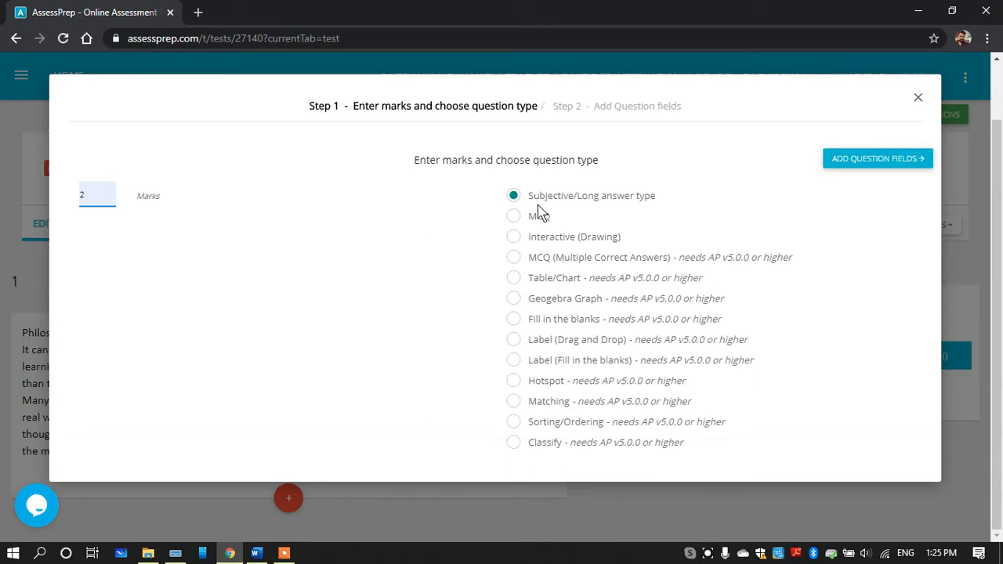
drag(529, 196, 665, 198)
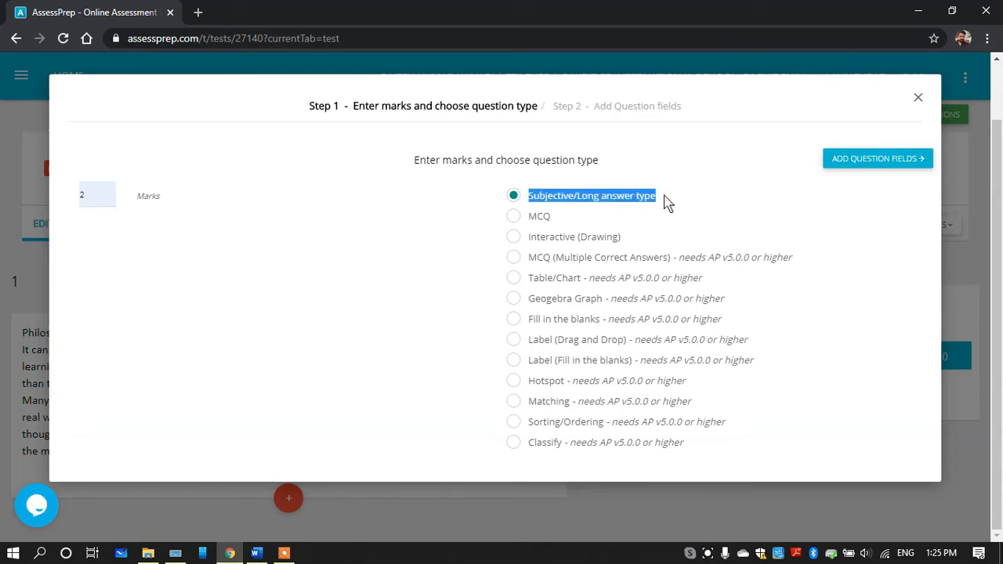
click(845, 164)
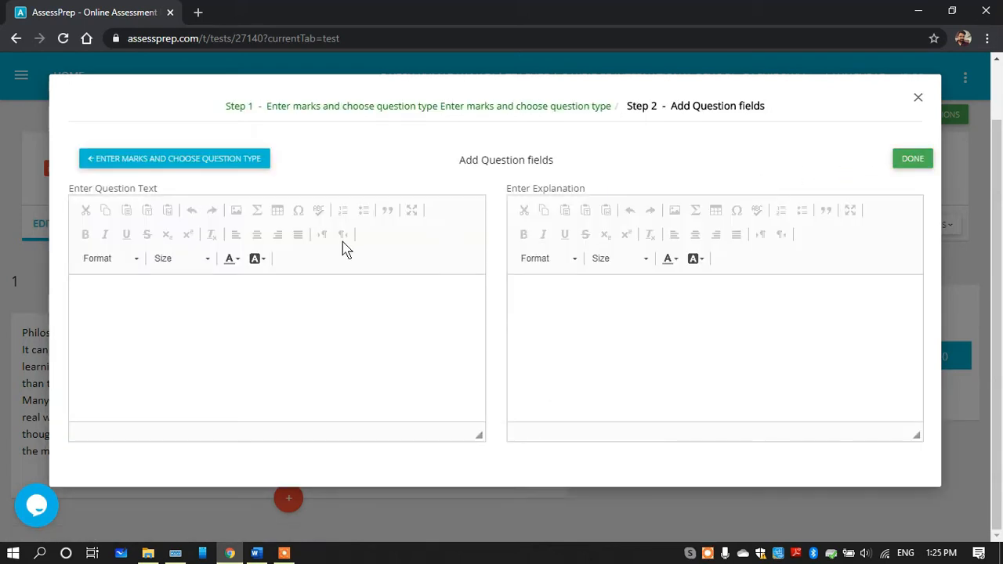
Paste the copied Socrates and Aristotle question as the question text
click(229, 301)
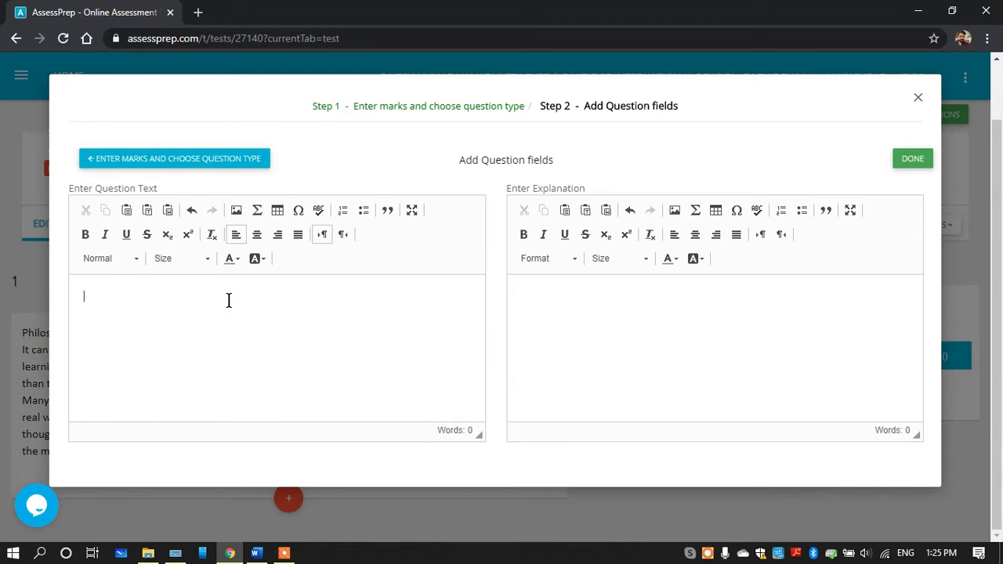
drag(71, 188, 188, 180)
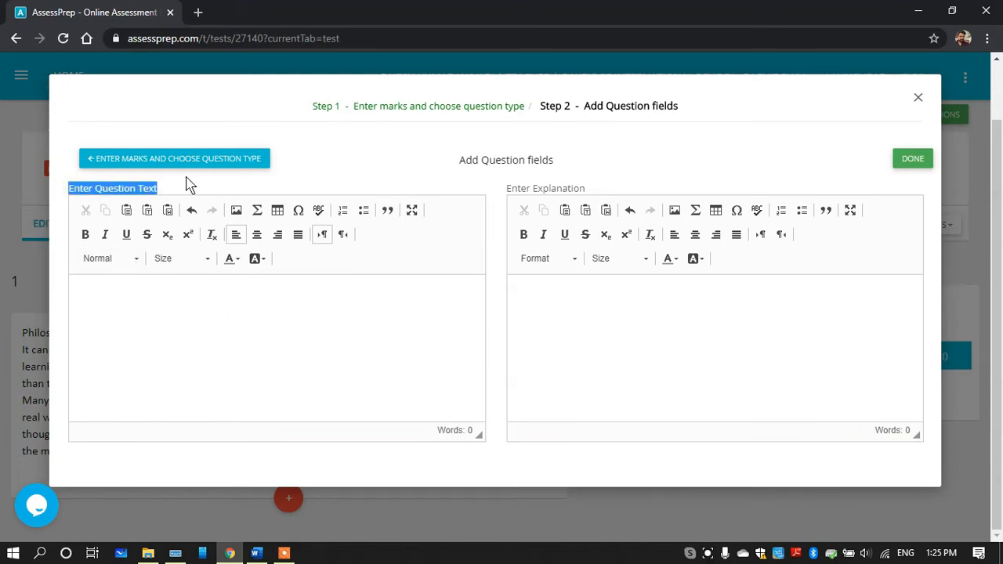
click(152, 314)
key(ctrl+v)
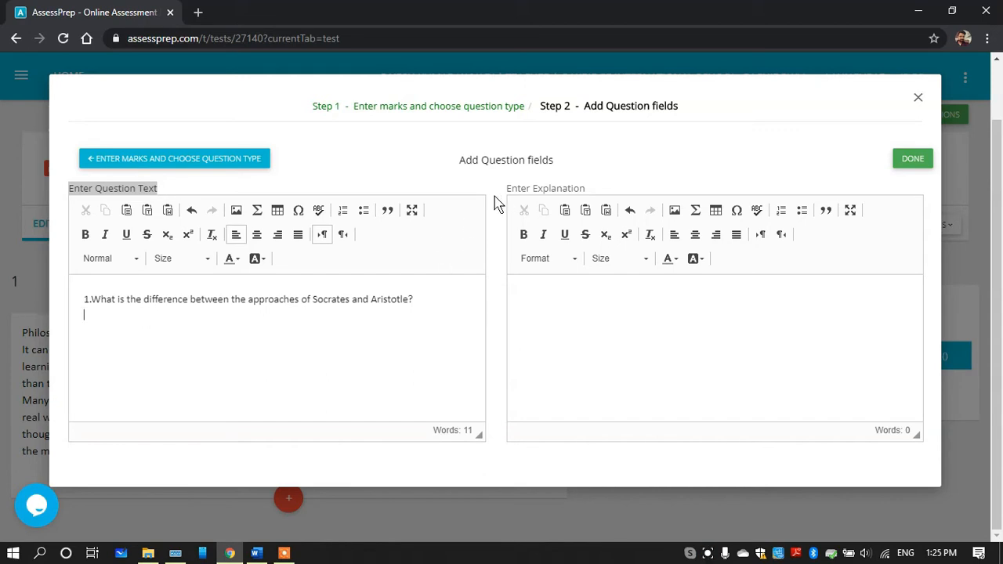
Copy the answer to question 1 from the Word document into the question's explanation in AssessPrep, and save the question
drag(506, 189, 593, 198)
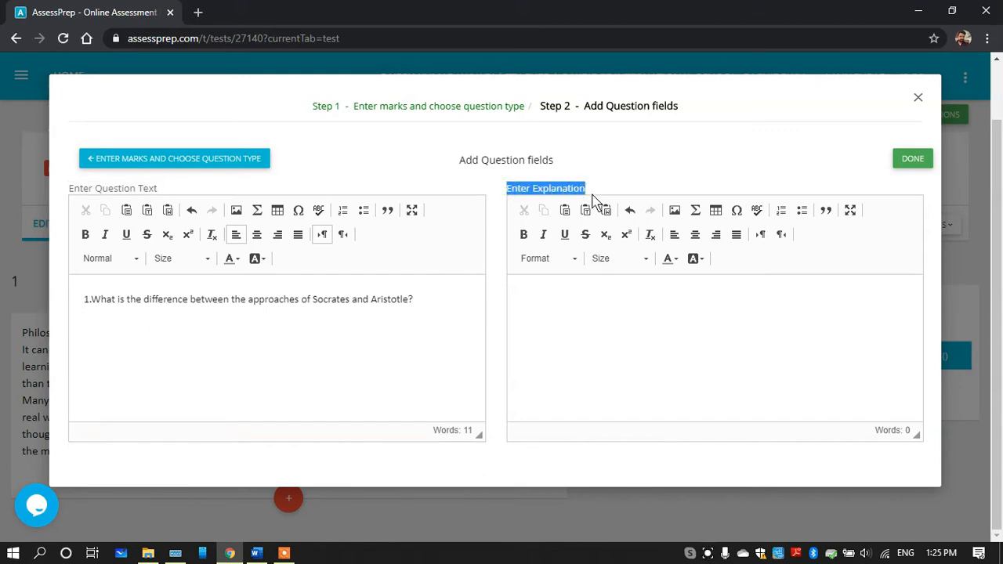
click(558, 309)
click(257, 554)
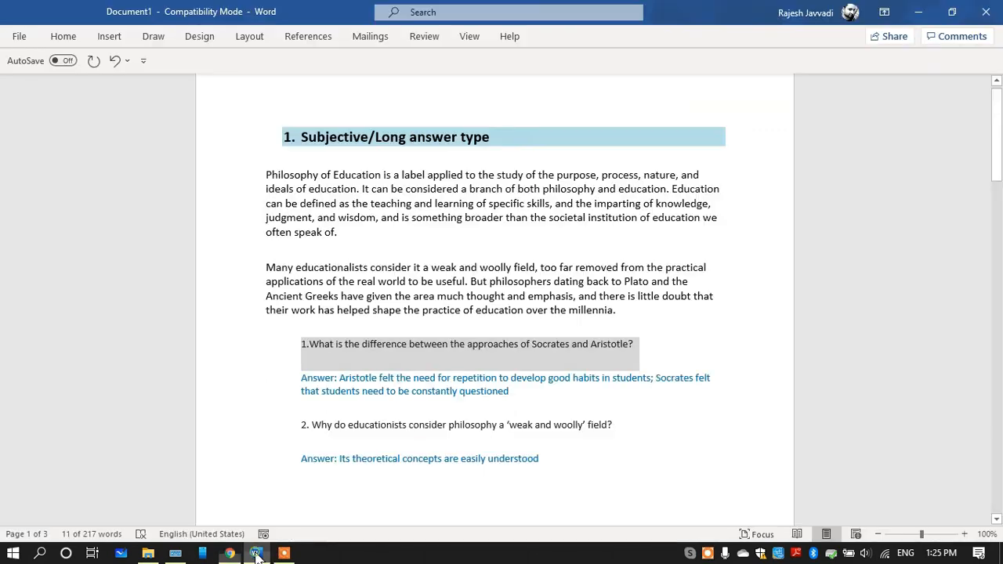
click(305, 379)
drag(304, 377, 517, 395)
key(ctrl+c)
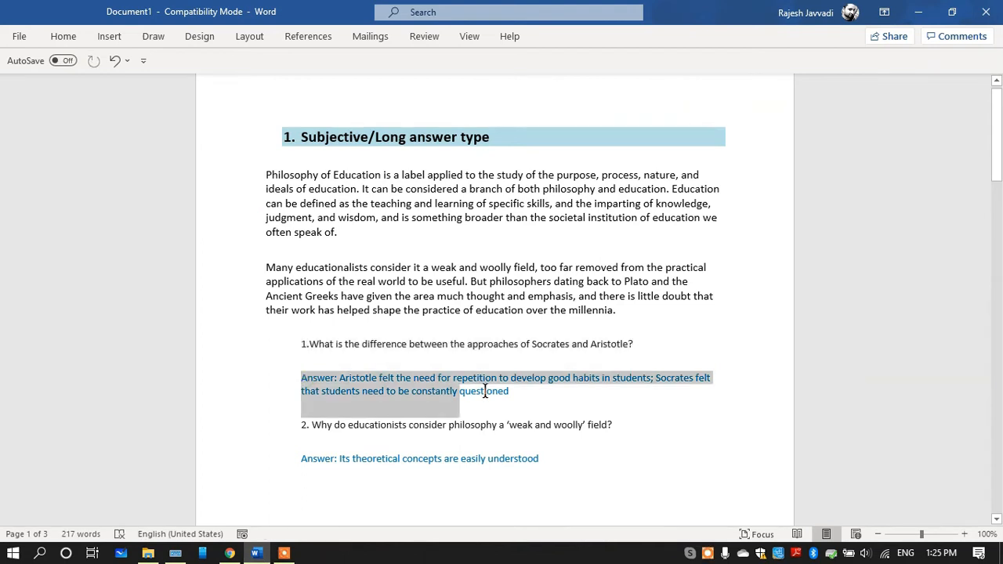
click(230, 553)
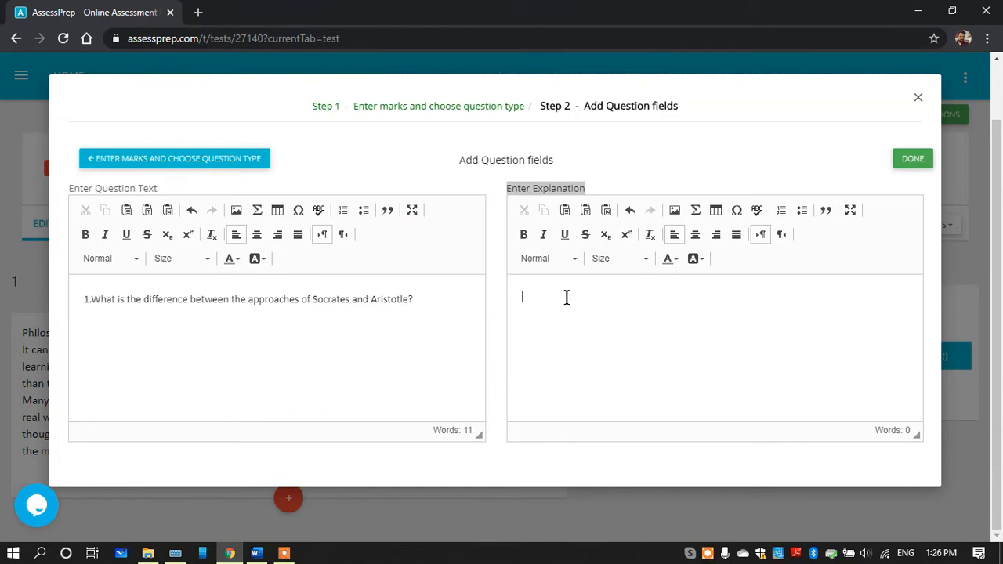
key(ctrl+v)
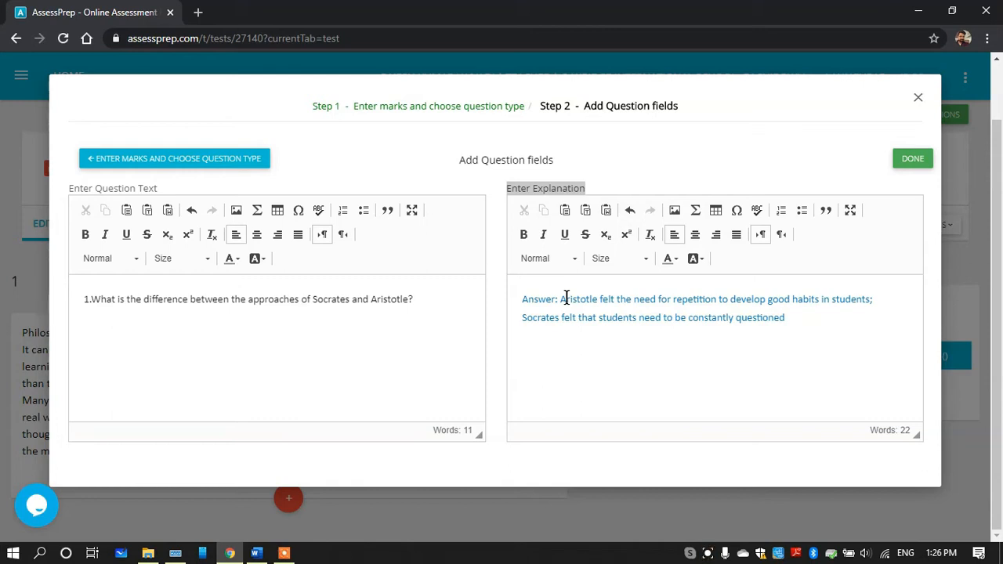
click(912, 162)
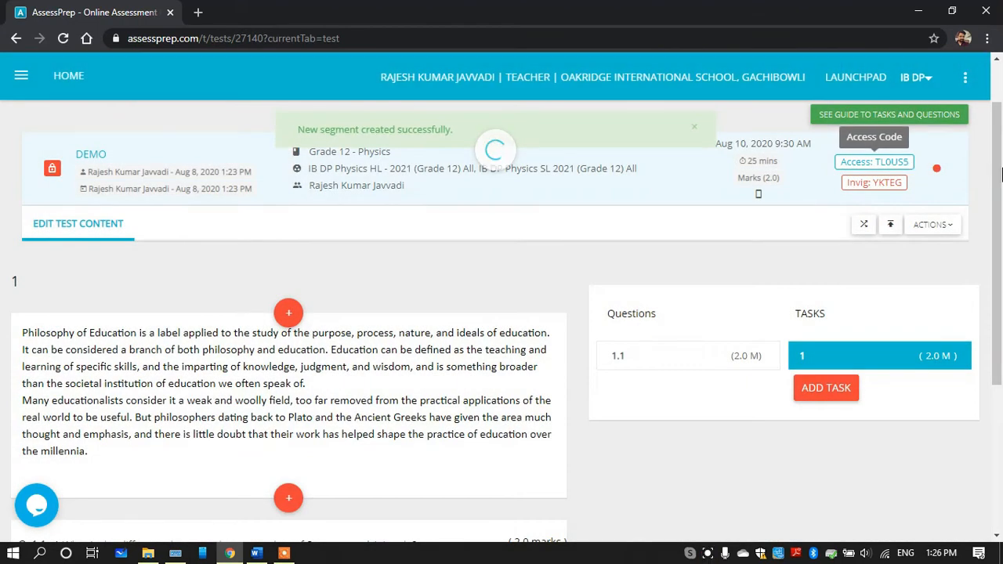
Review question 1.1 with its explanation and the passage above it in task 1
drag(1001, 169, 1002, 334)
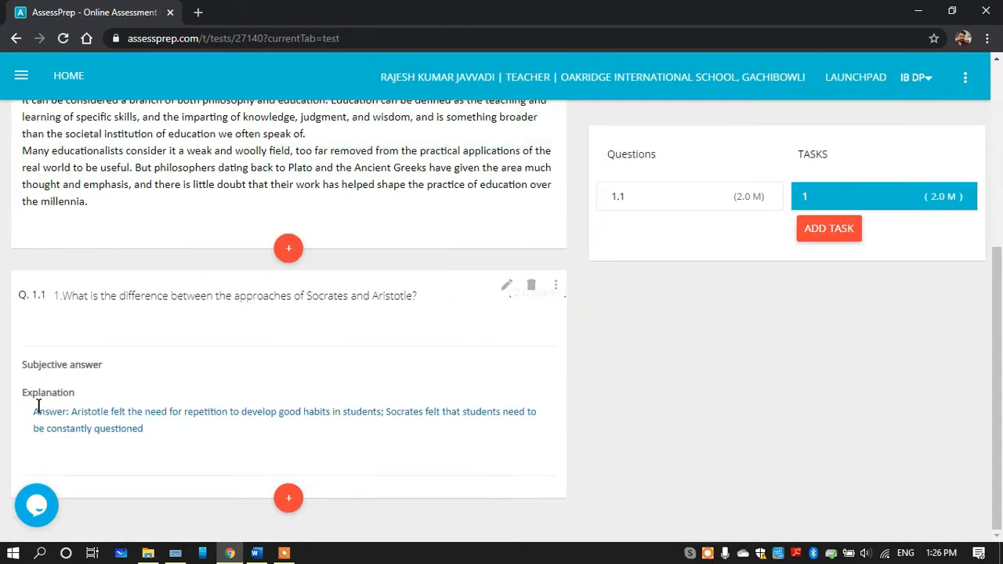
drag(32, 410, 162, 446)
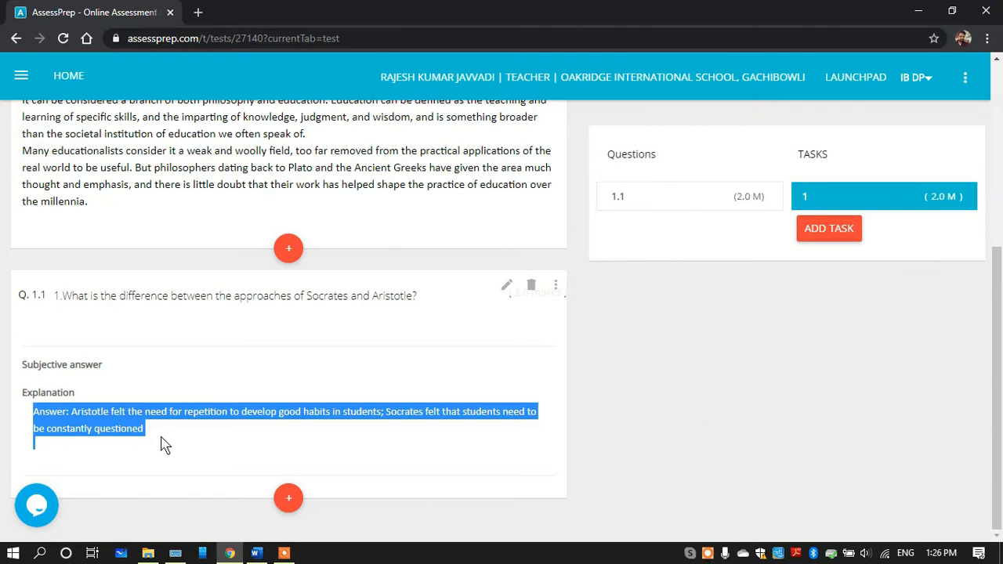
drag(999, 374, 1000, 250)
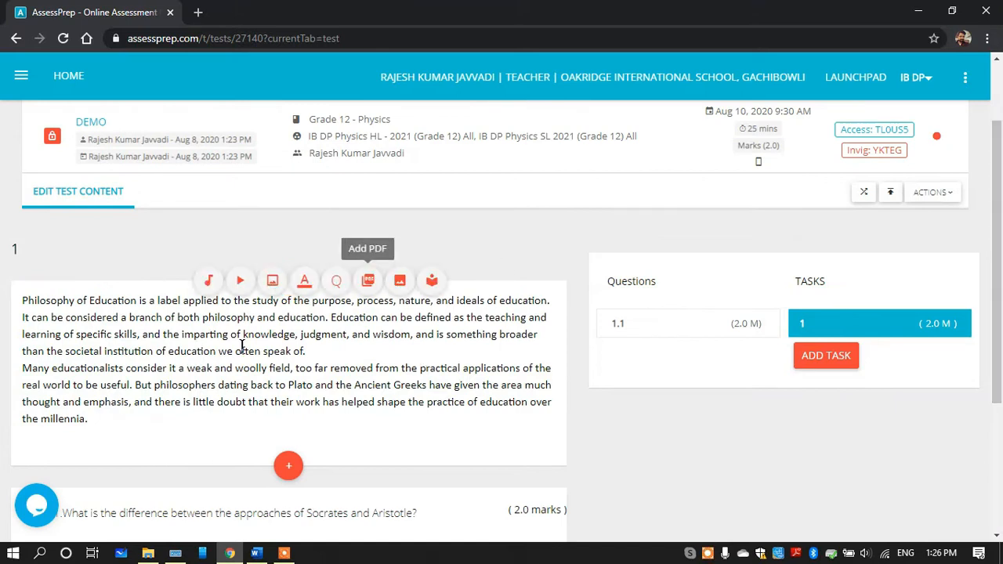
Open the preview of the DEMO test from the available test actions
click(933, 196)
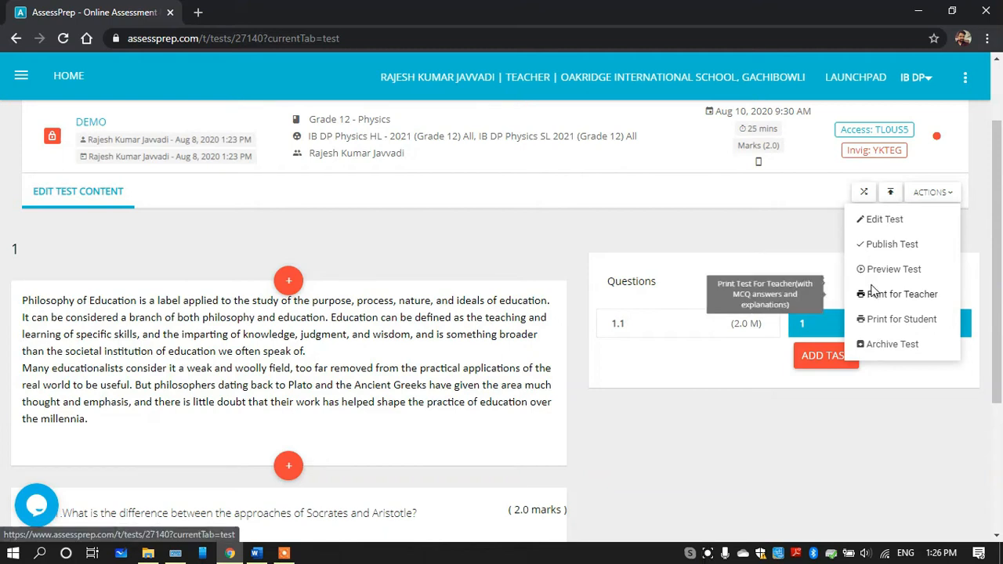
click(764, 226)
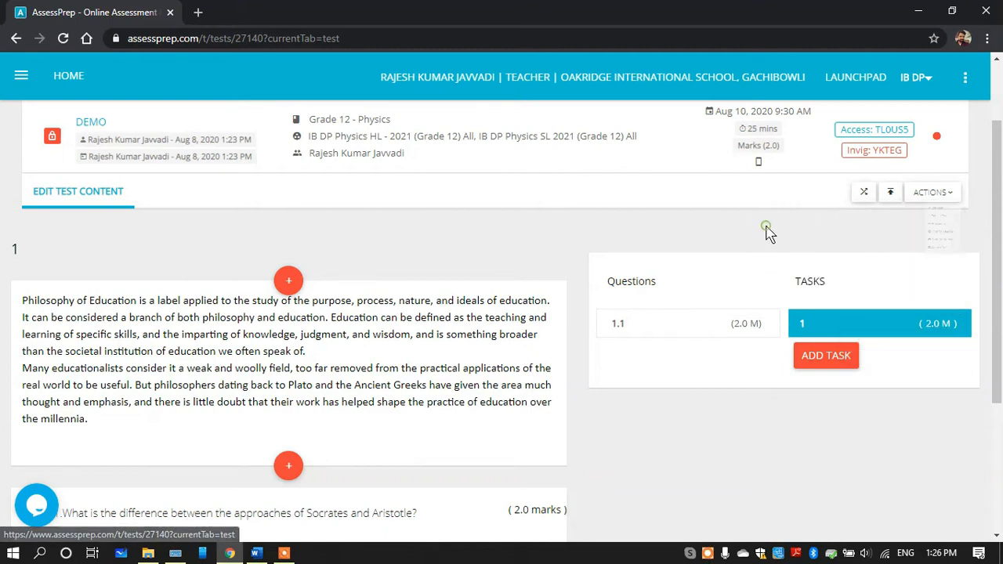
click(945, 195)
click(904, 269)
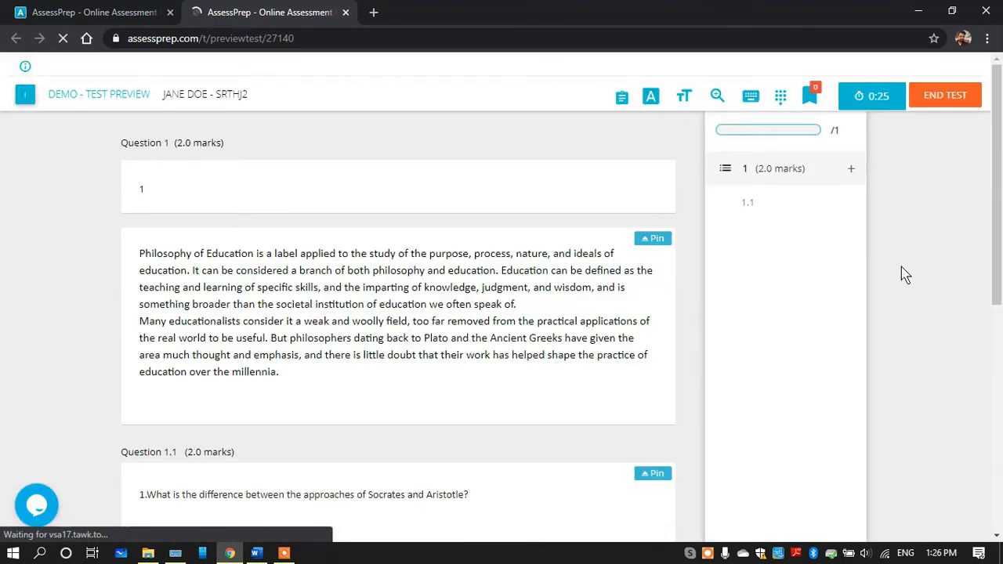
Answer question 1.1 in the test preview with the sample text "hacHACvdchgdcgscg" and check the end of the page
drag(999, 192, 1002, 306)
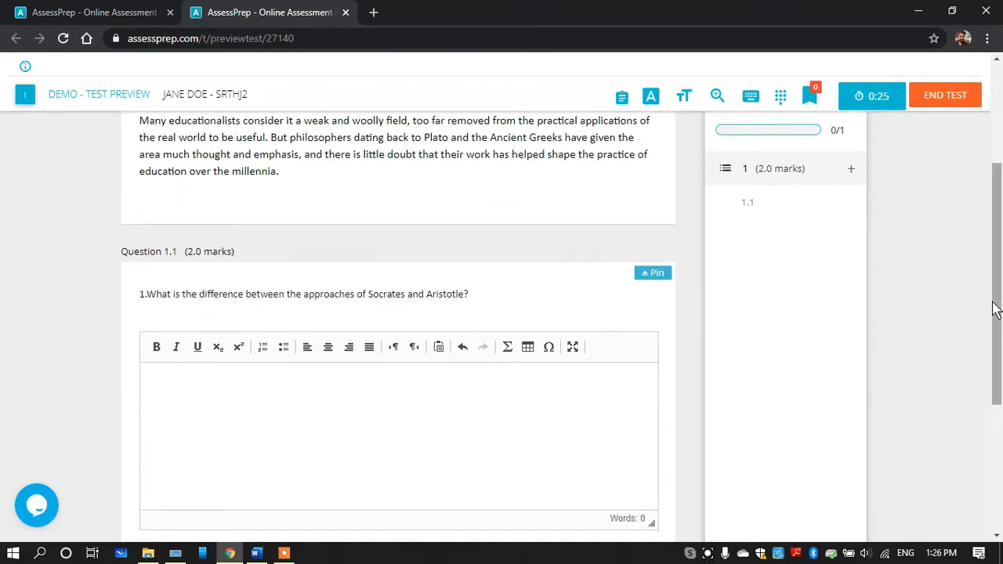
drag(138, 299, 463, 295)
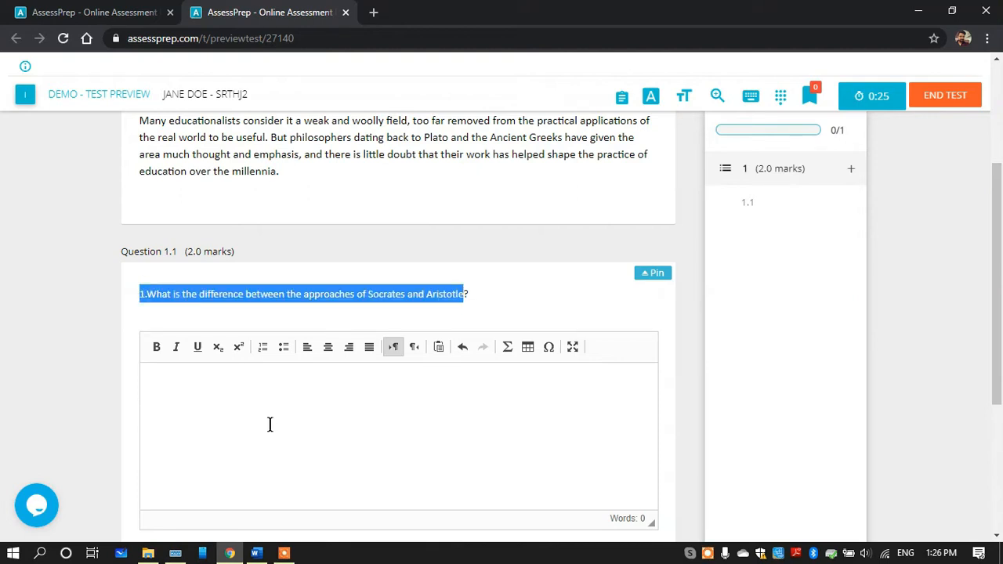
click(265, 424)
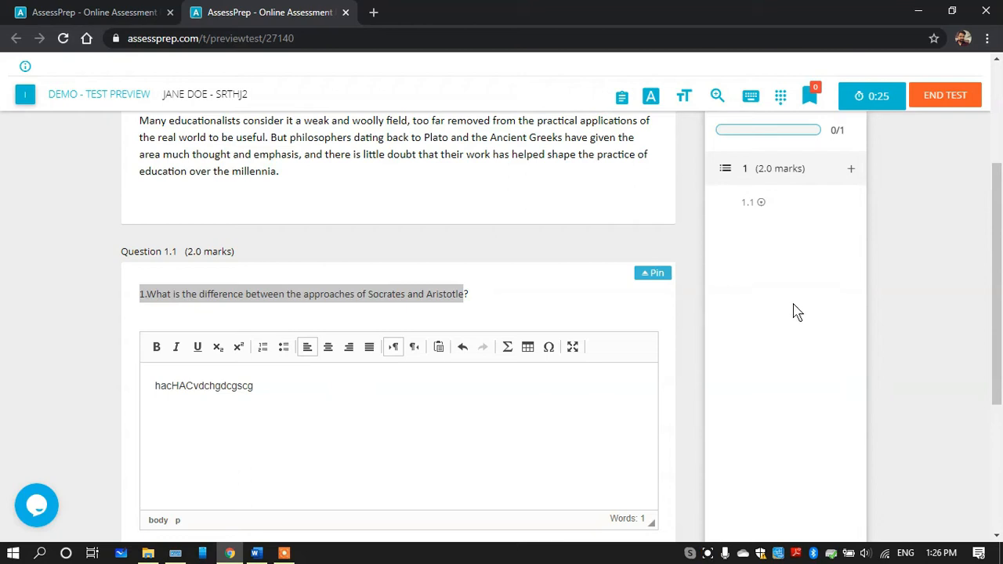
scroll(863, 363, down, 3)
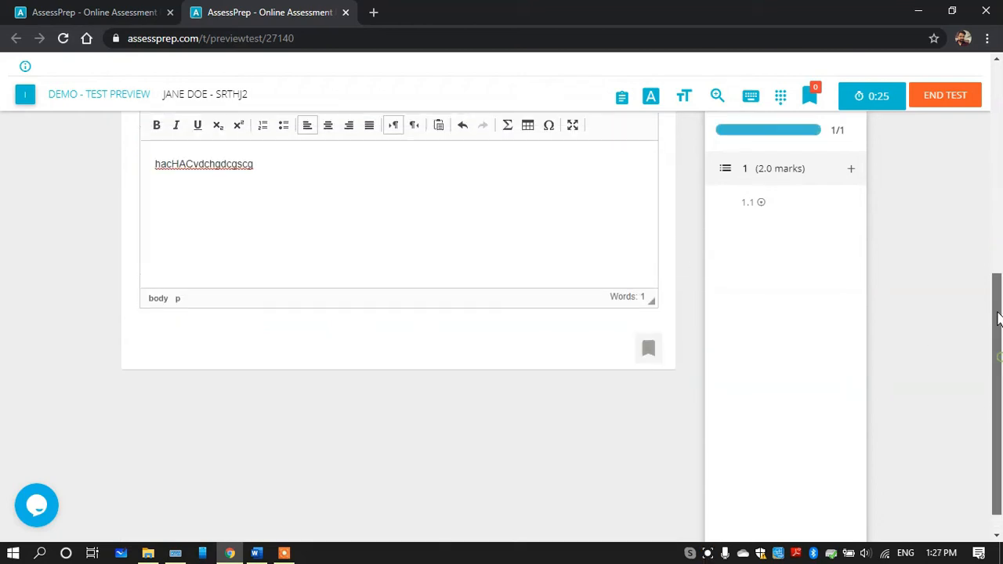
Return from the preview to the DEMO test's content and start a new question below question 1.1
scroll(999, 317, up, 4)
click(135, 11)
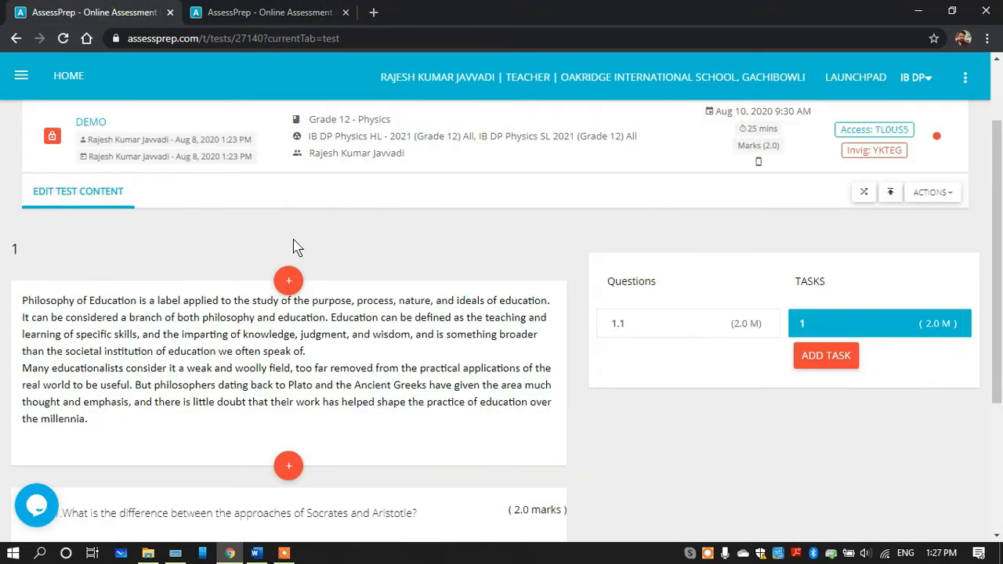
scroll(1002, 226, up, 1)
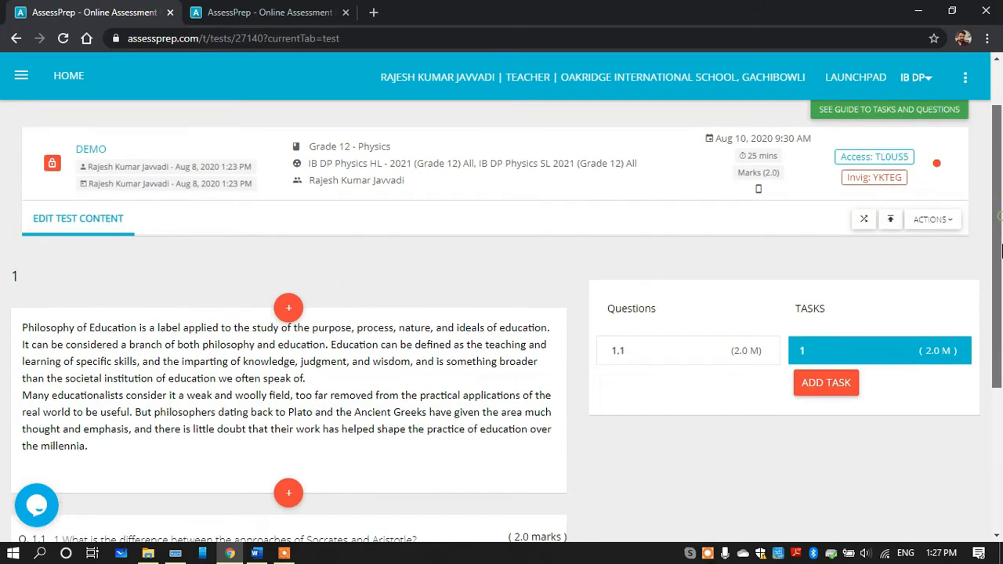
scroll(780, 390, down, 3)
mouse_move(286, 506)
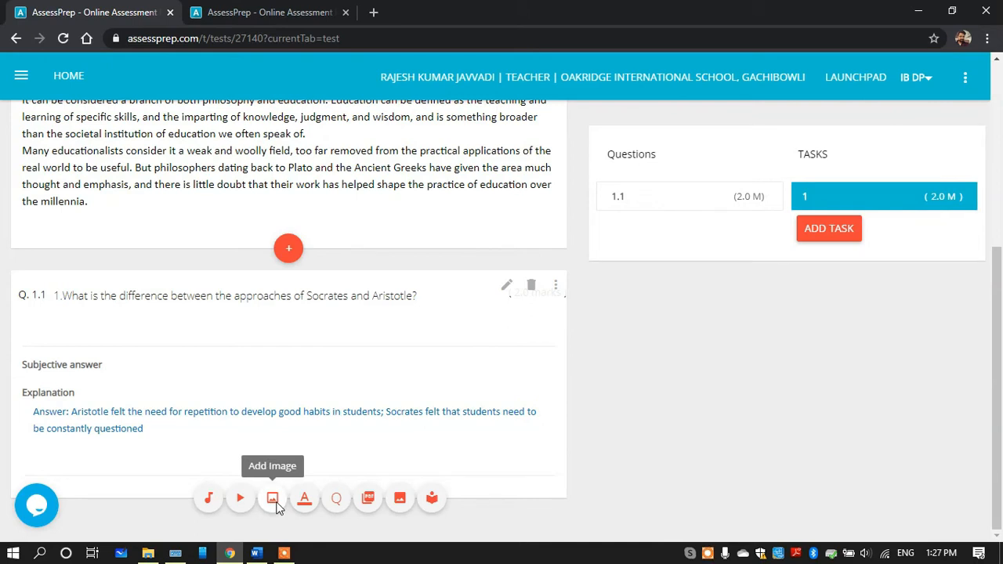
click(337, 499)
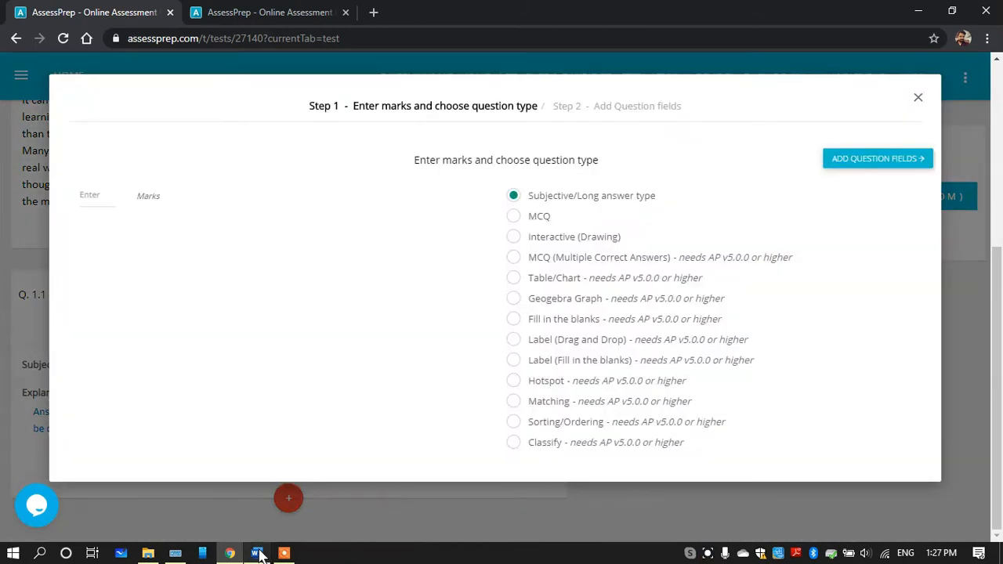
Copy question 2, "Why do educationists consider philosophy a 'weak and woolly' field?", from the Word document and return to AssessPrep
click(258, 554)
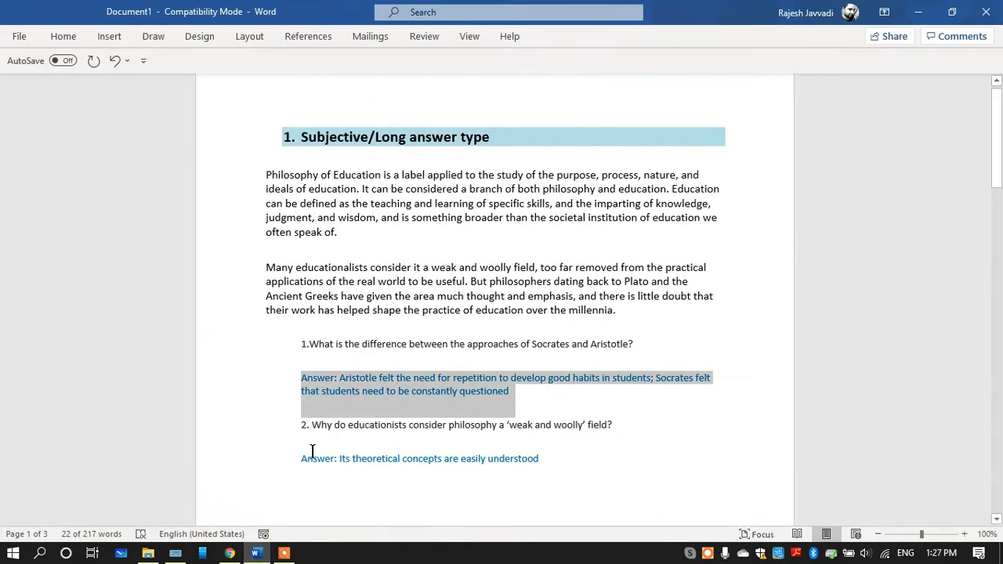
drag(300, 427, 624, 443)
key(ctrl+c)
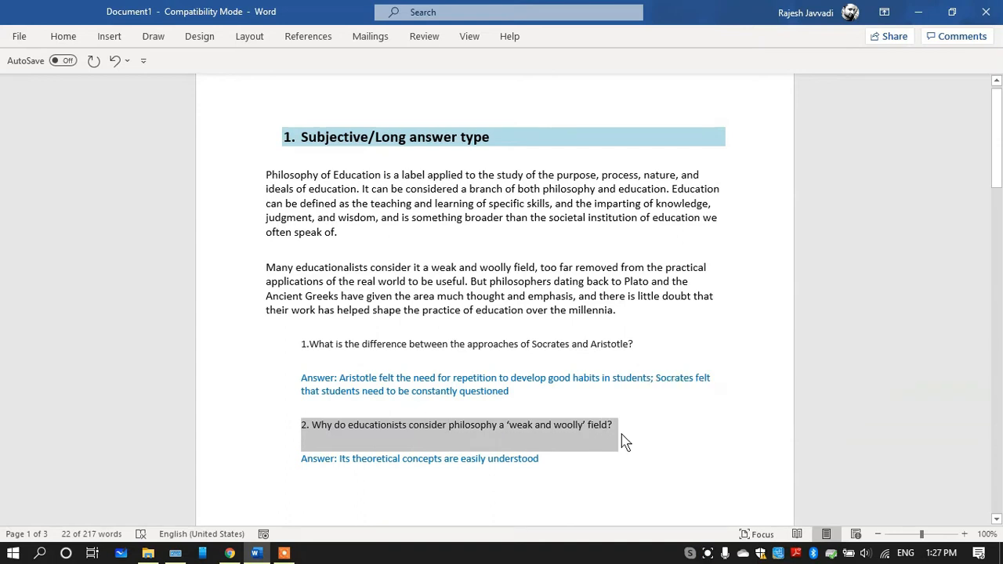
click(230, 554)
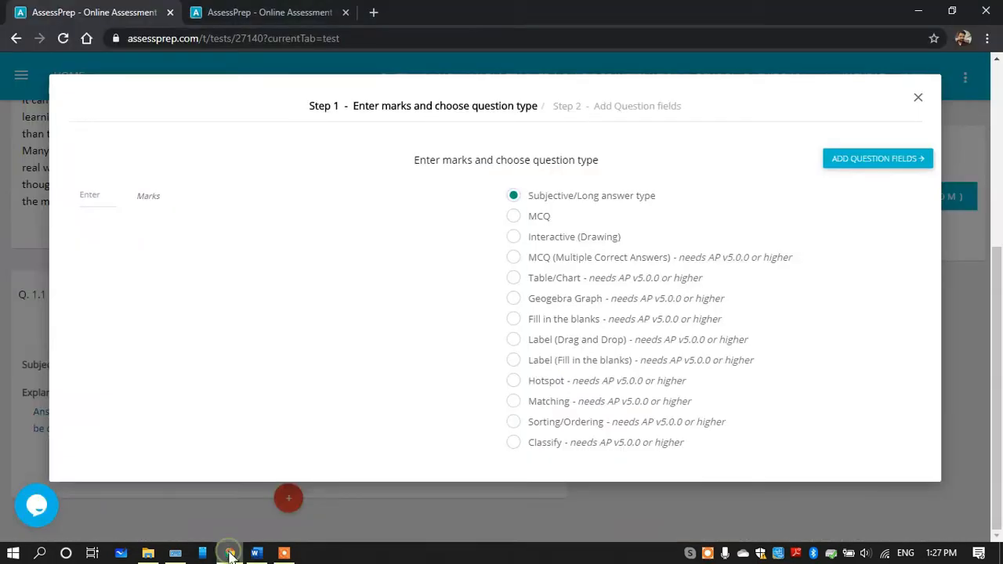
Set the Subjective/Long answer type question to 5 marks and paste the copied question 2 as its question text
click(88, 201)
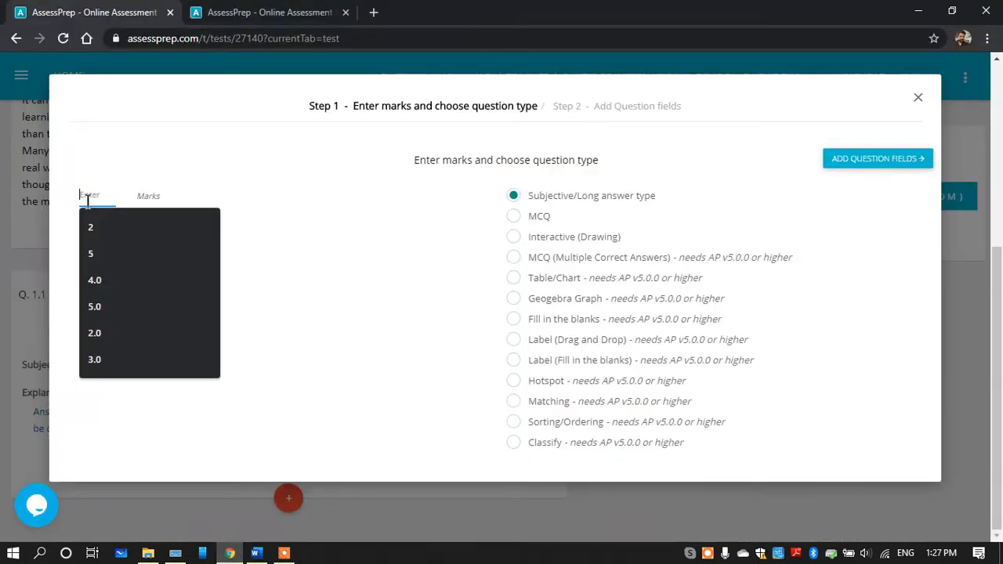
text(5)
click(94, 227)
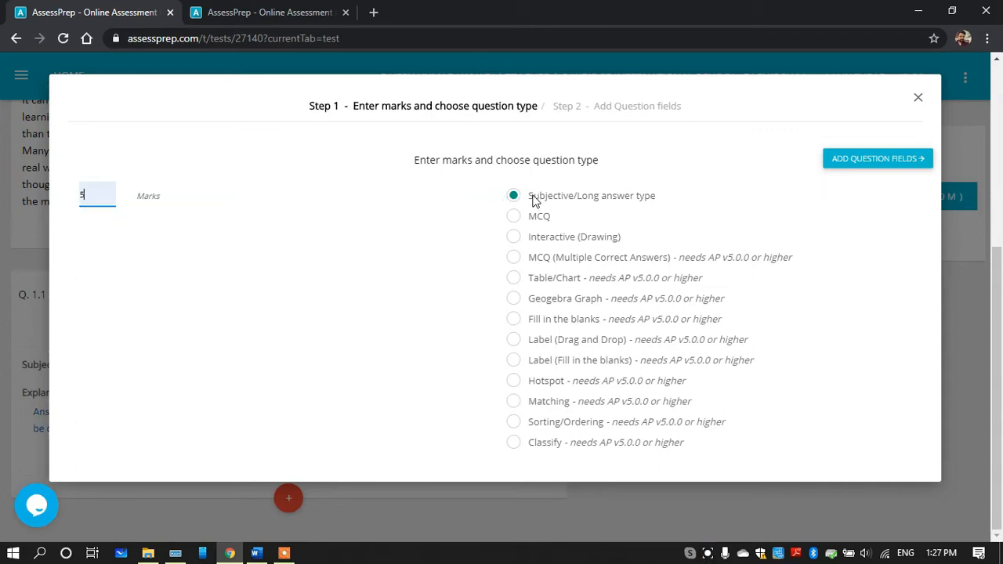
drag(527, 195, 663, 201)
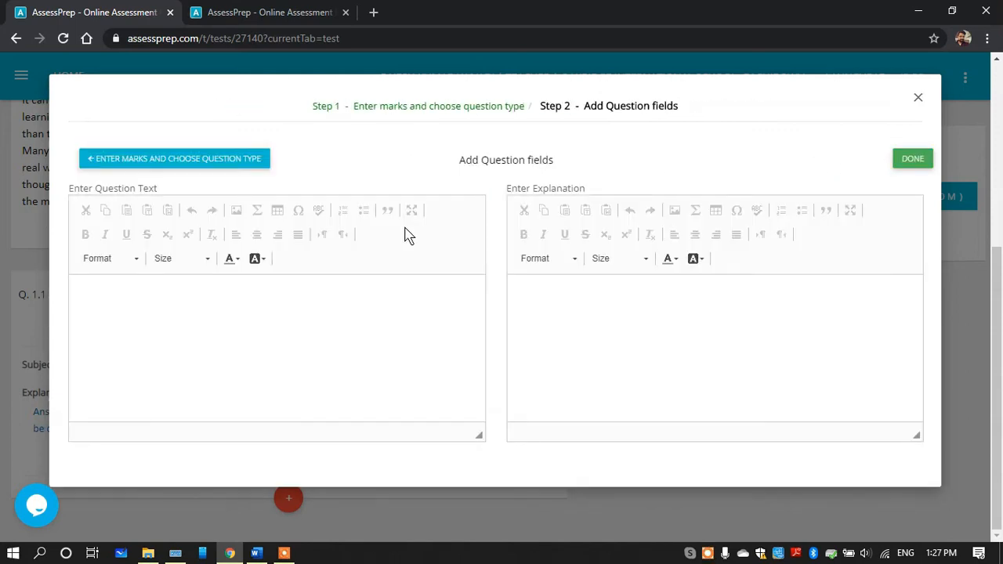
click(248, 295)
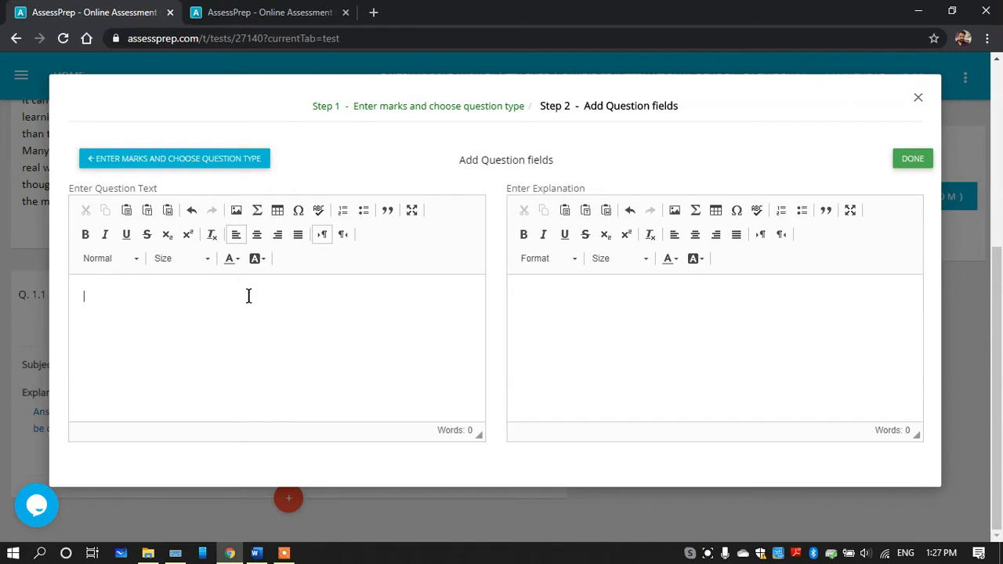
key(ctrl+v)
Copy the answer to question 2 from the Word document into the explanation, save the question and check it in task 1
click(600, 282)
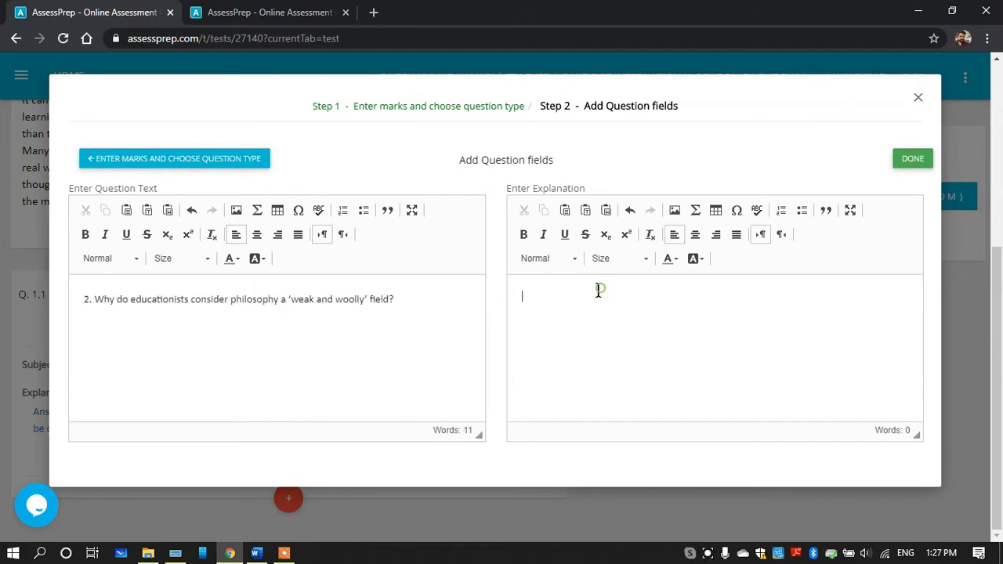
click(256, 553)
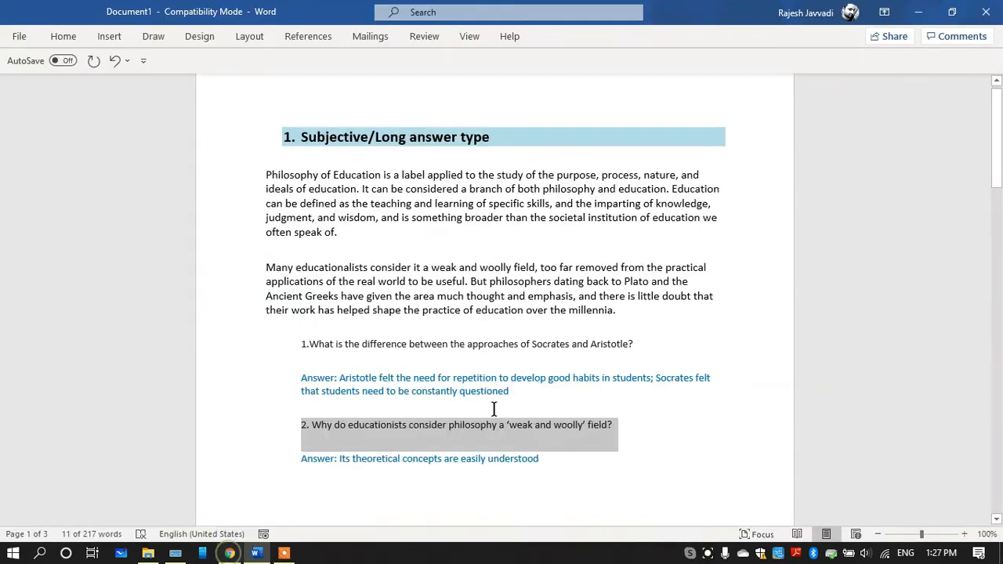
drag(301, 463, 546, 466)
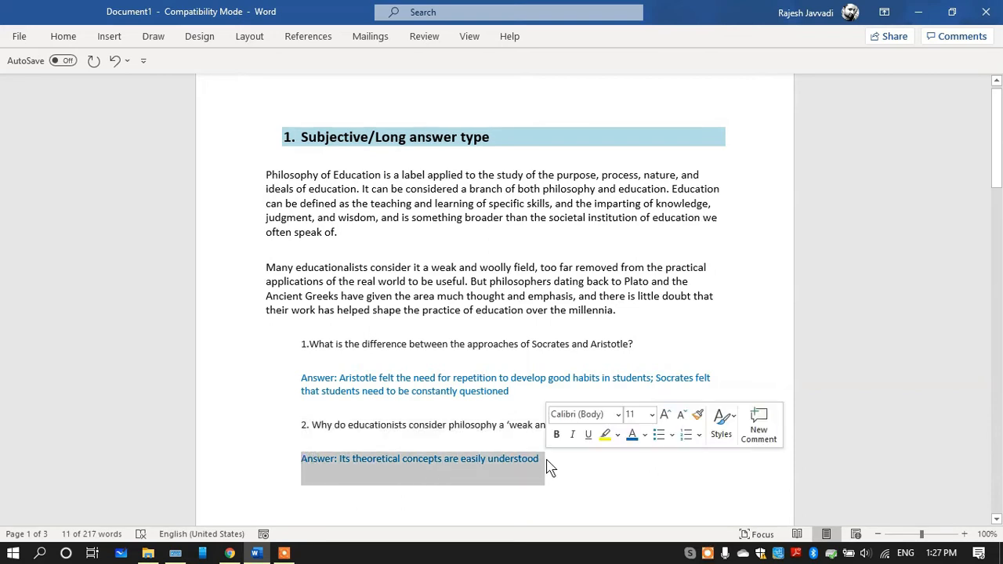
click(230, 553)
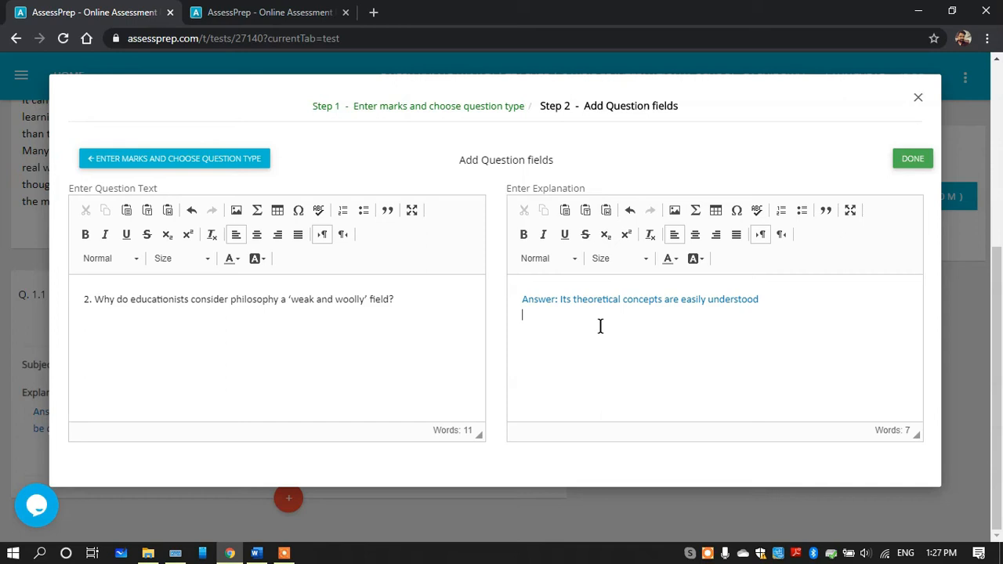
click(922, 162)
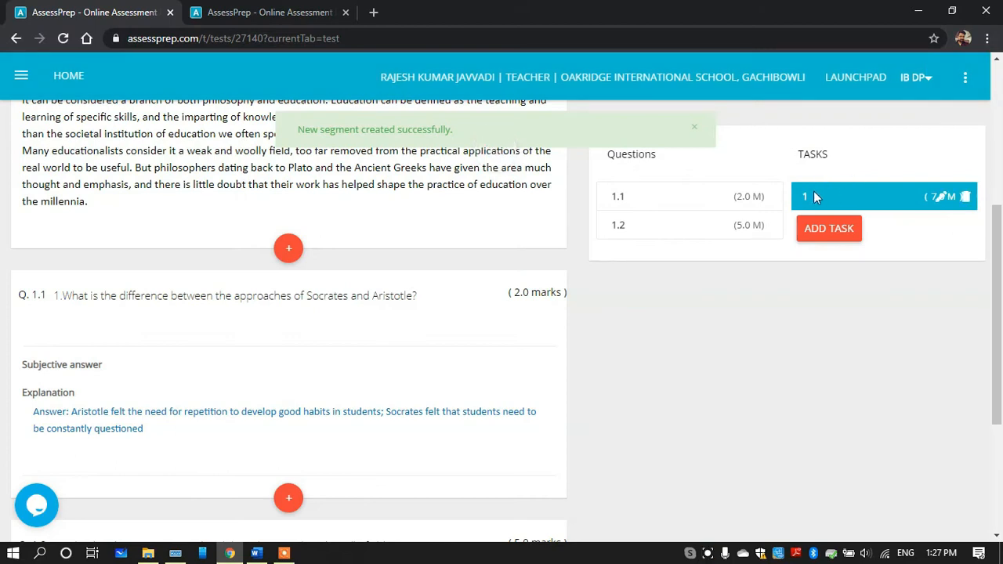
scroll(619, 215, down, 3)
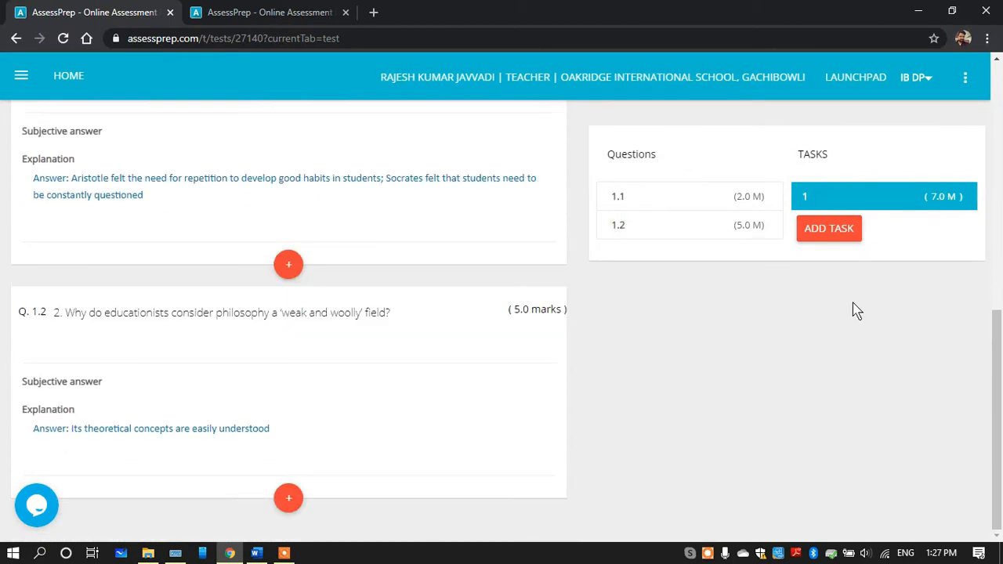
drag(999, 395, 1002, 220)
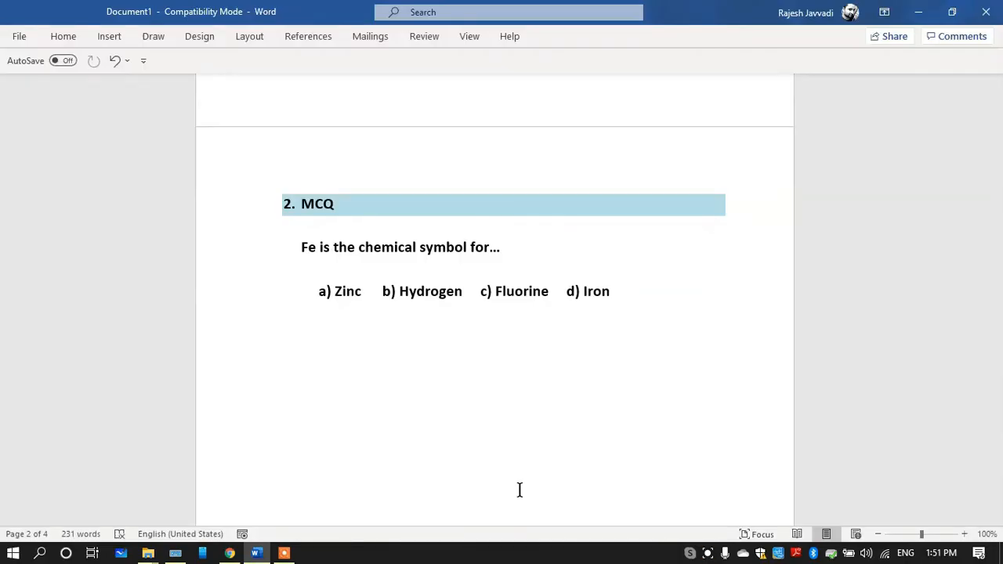
Review the heading, question and answer choices of the MCQ section in the Word document
drag(339, 205, 291, 205)
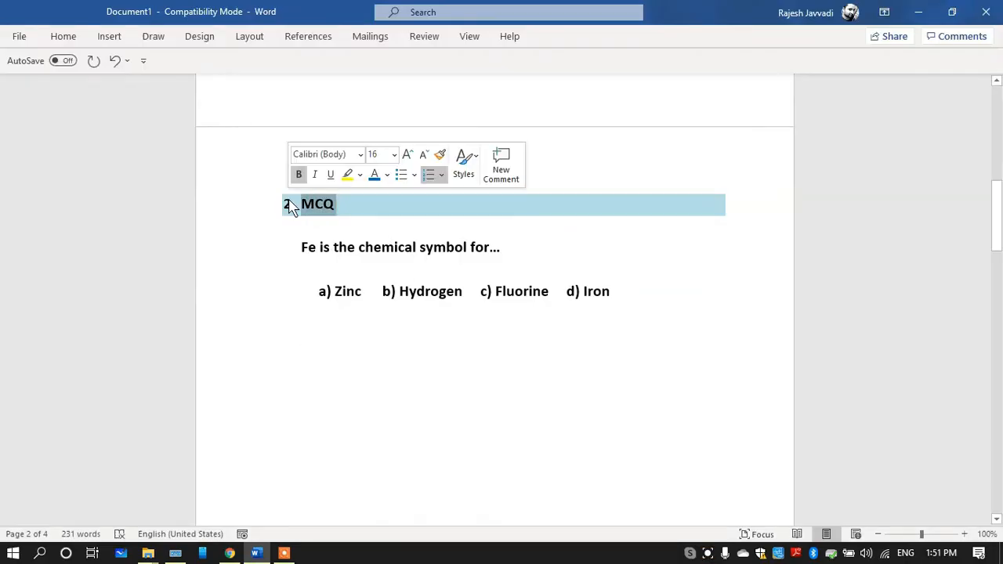
drag(301, 247, 500, 249)
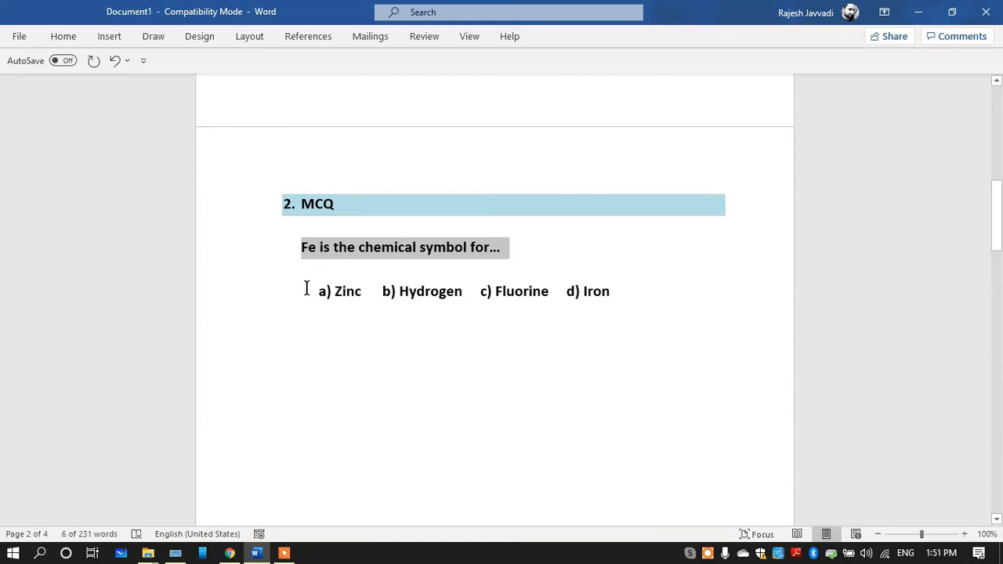
drag(306, 288, 549, 316)
Switch to AssessPrep and add a new task titled "2. MCQ" to the DEMO test
click(232, 555)
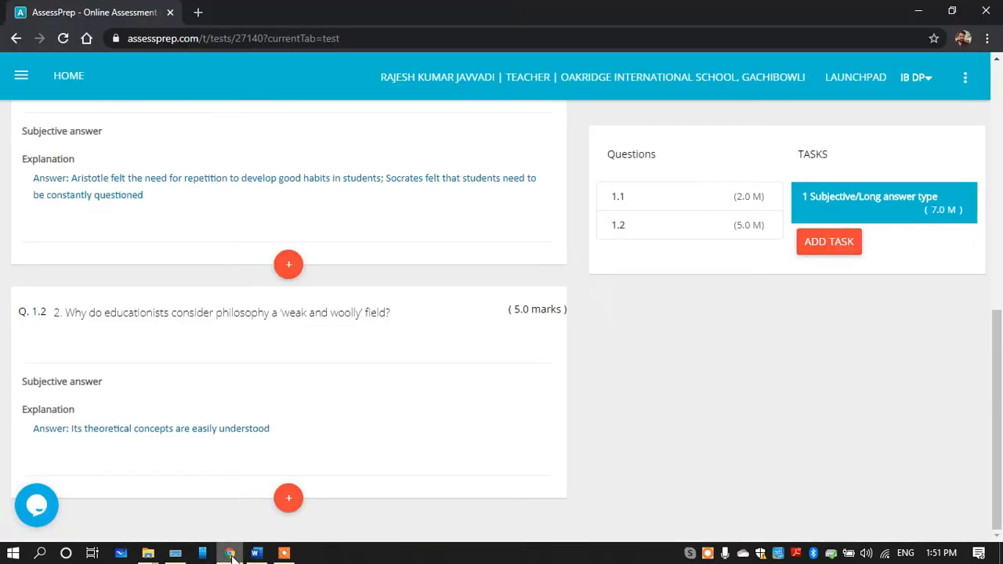
click(830, 243)
click(359, 159)
text(2. MCQ)
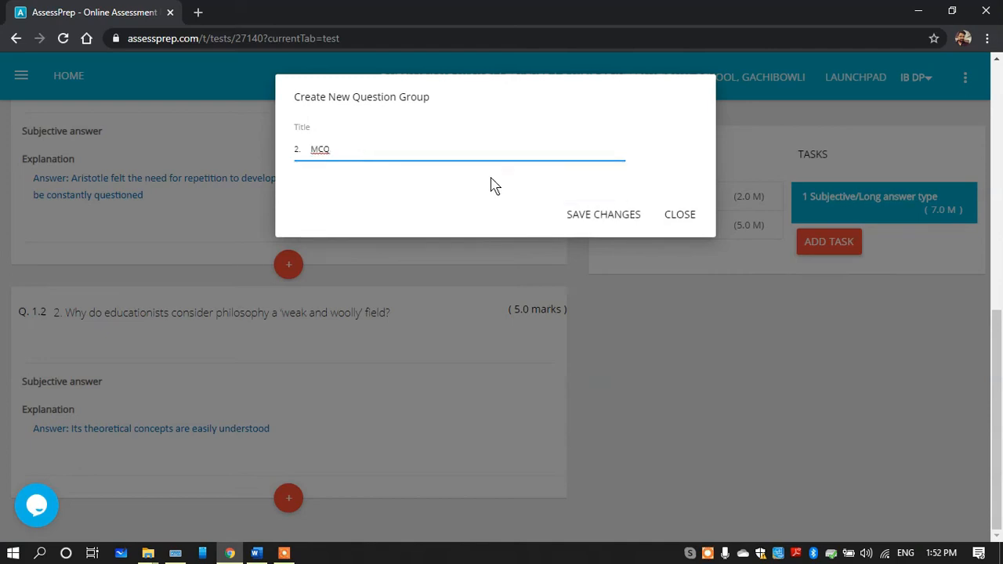
click(587, 222)
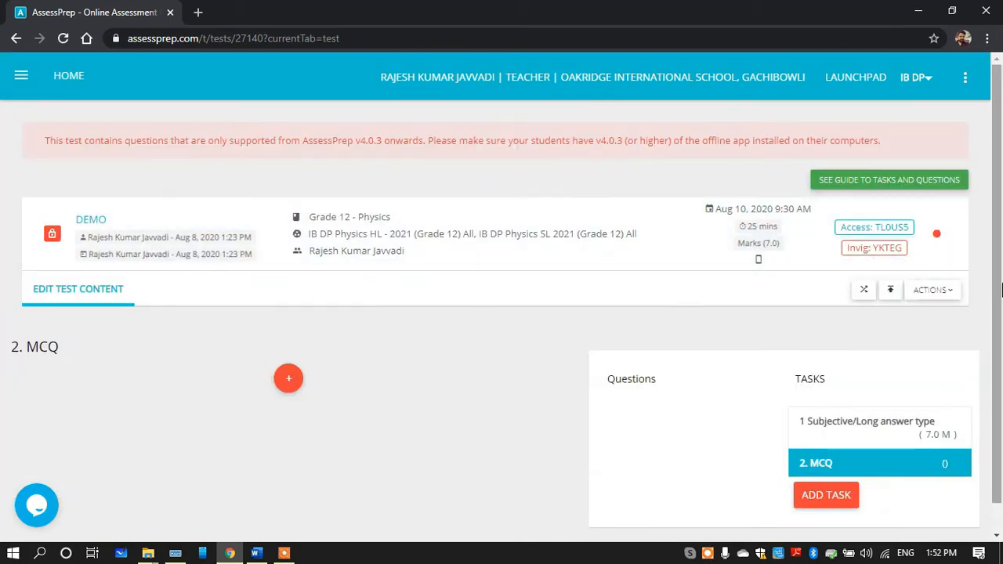
Copy the question "Fe is the chemical symbol for…" from the Word document and return to the "2. MCQ" task
drag(1002, 290, 1001, 358)
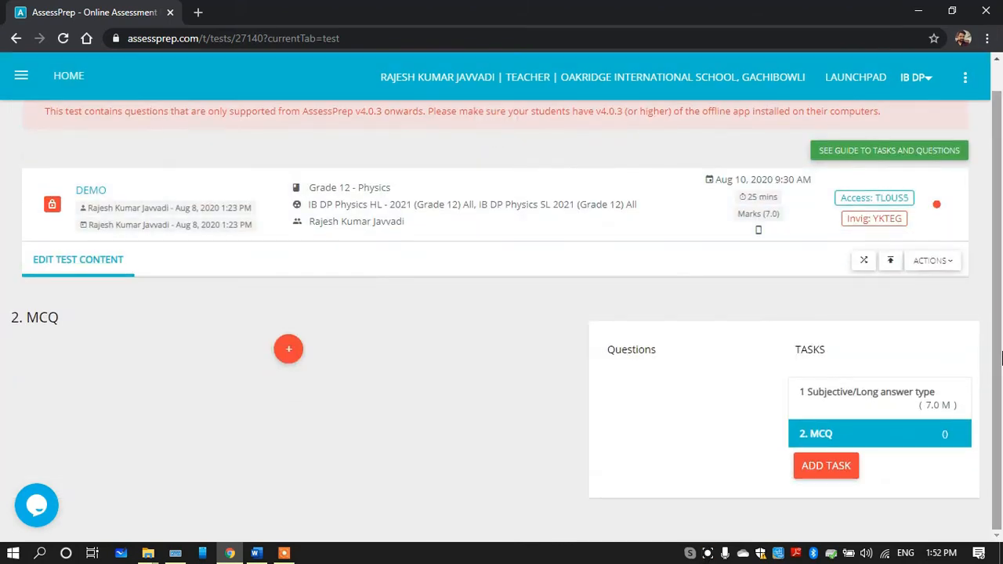
mouse_move(288, 349)
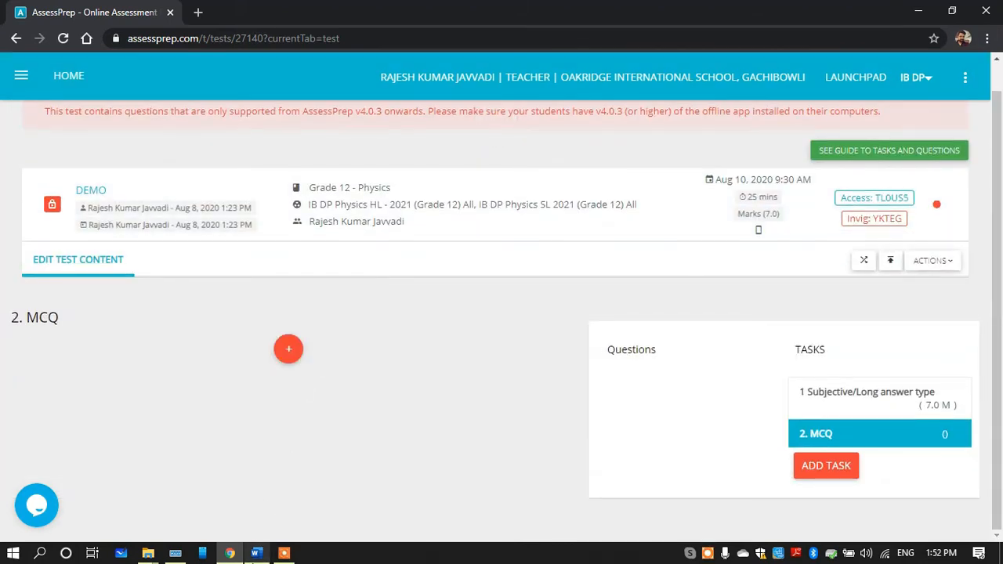
click(257, 553)
drag(289, 248, 507, 247)
key(ctrl+c)
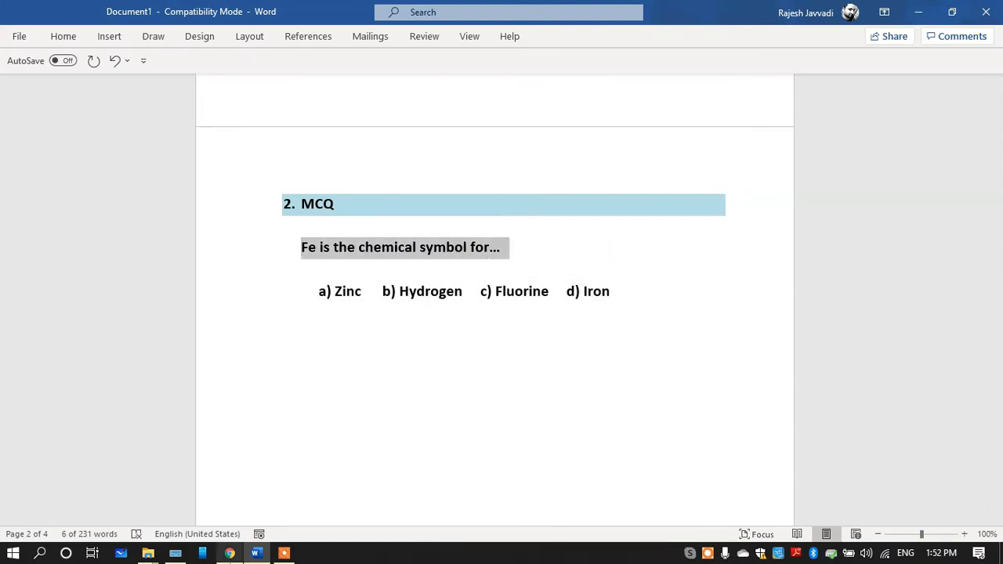
click(230, 553)
Add an MCQ question worth 1 mark to the "2. MCQ" task and paste "Fe is the chemical symbol for…" as its question text
mouse_move(289, 349)
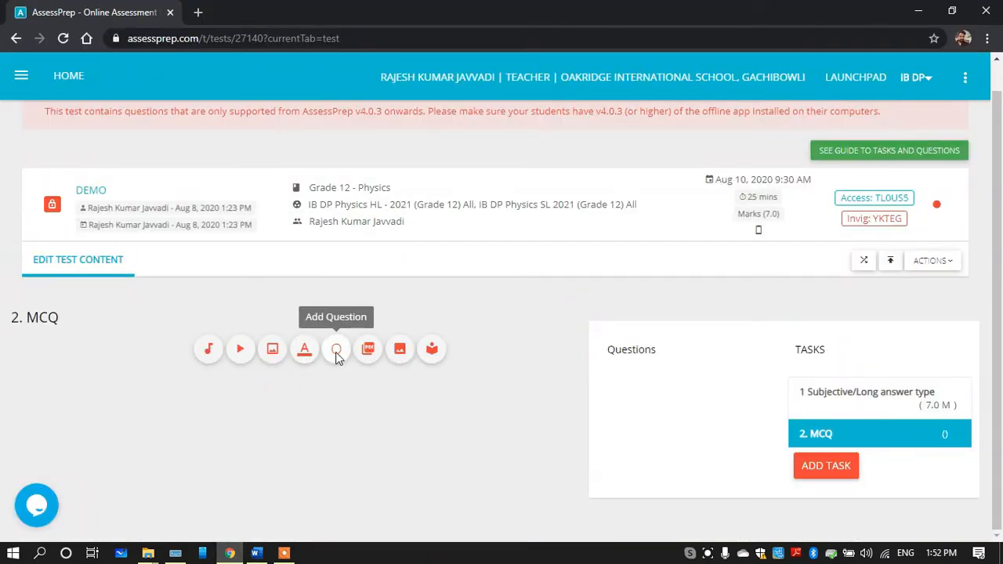
click(337, 352)
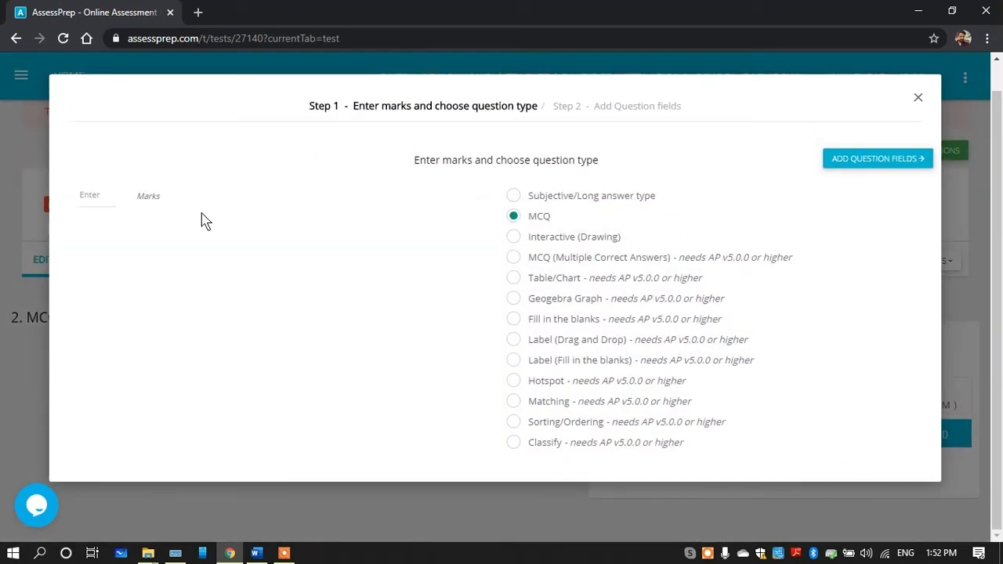
click(100, 197)
text(1)
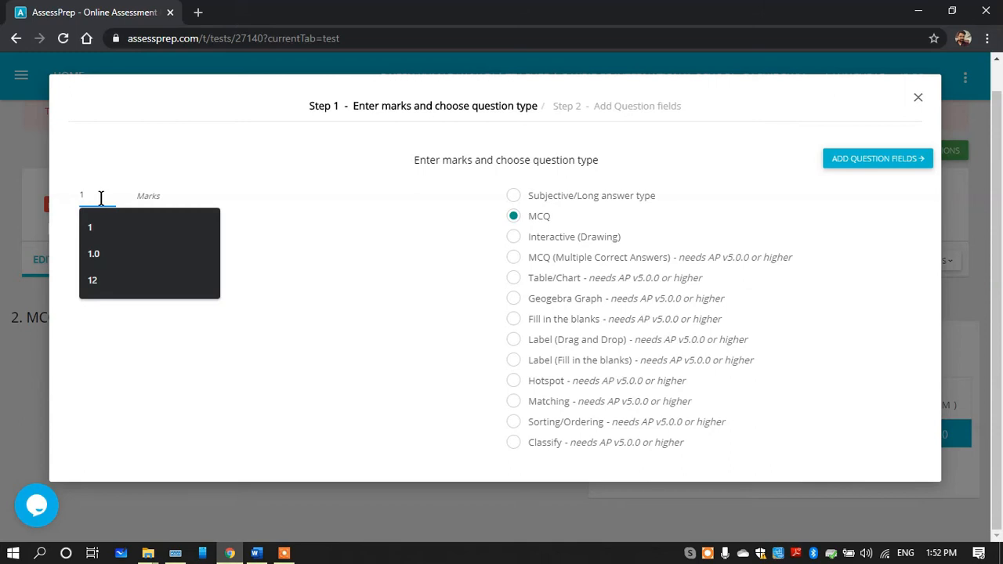
click(333, 223)
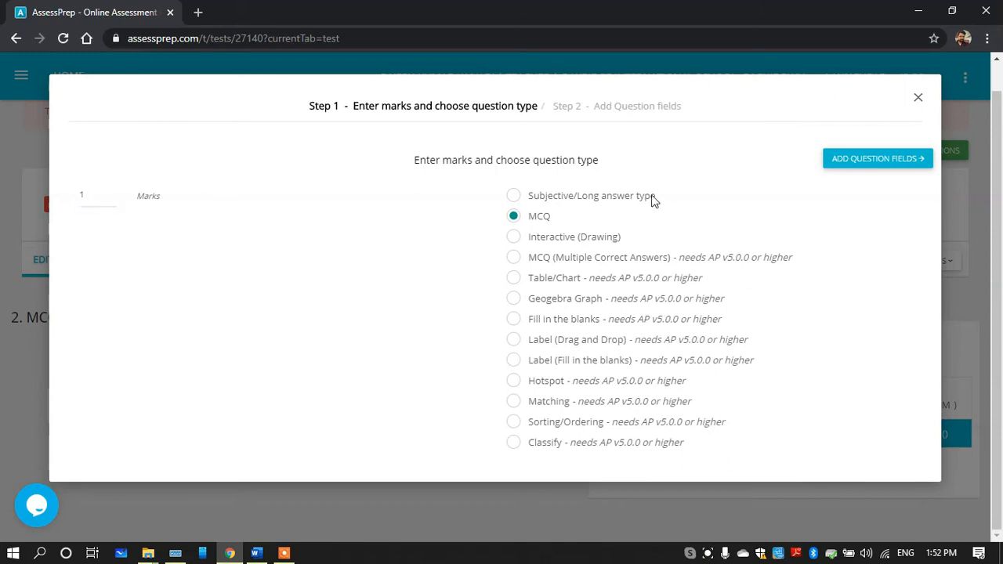
click(853, 157)
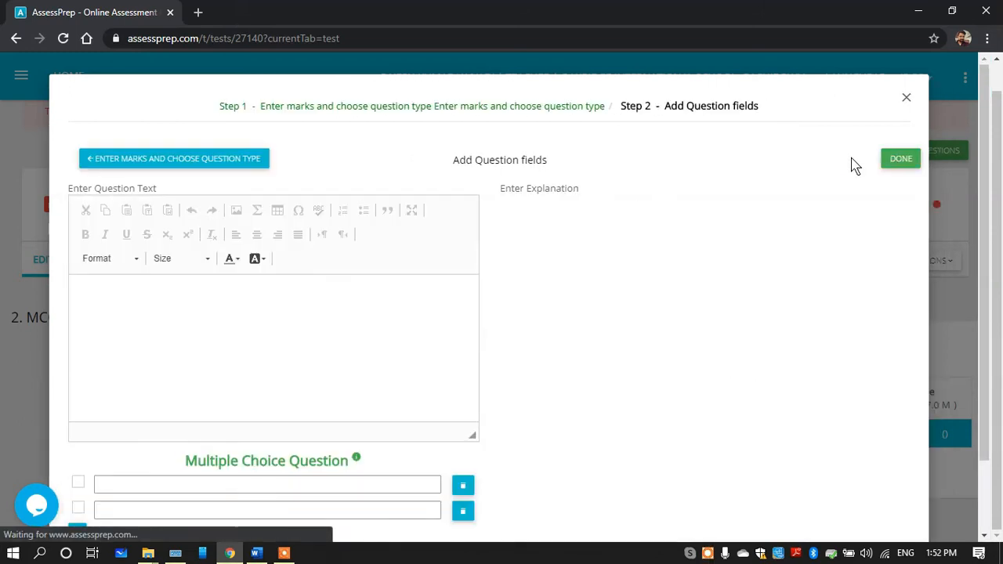
click(117, 335)
key(ctrl+v)
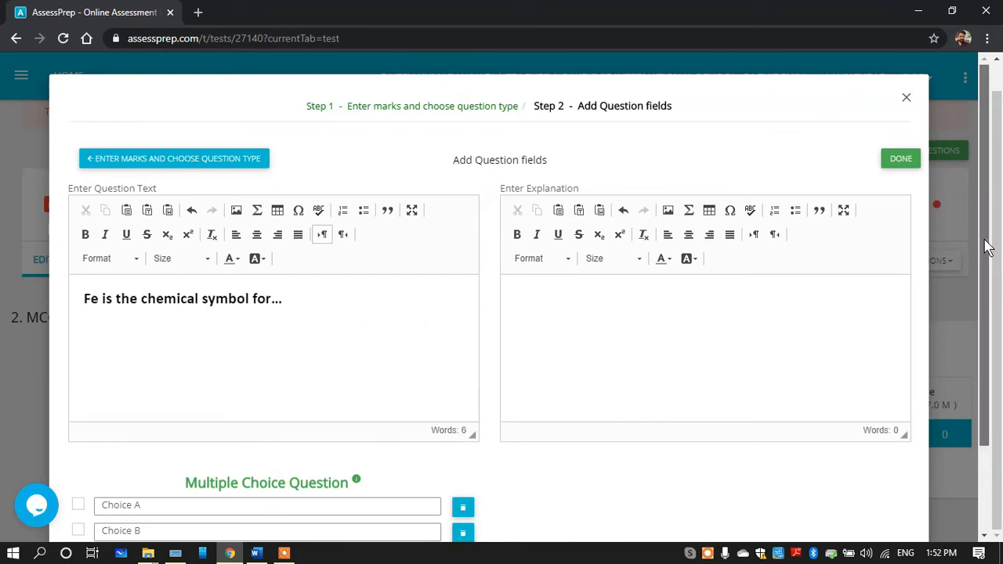
Copy "Zinc" from the answer choices in the Word document and paste it over the Choice A text
drag(986, 249, 984, 336)
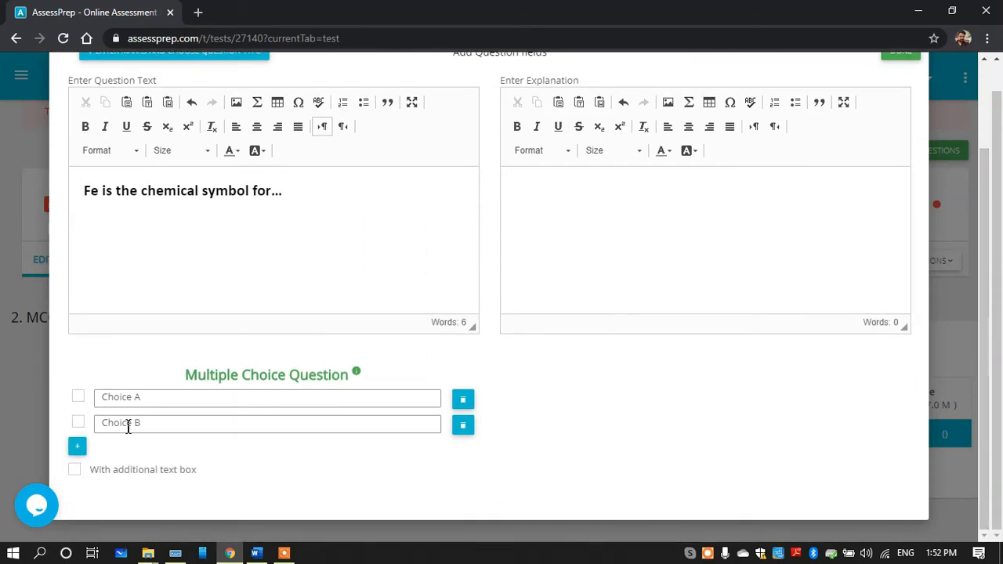
click(256, 554)
drag(361, 291, 334, 293)
key(ctrl+c)
click(230, 553)
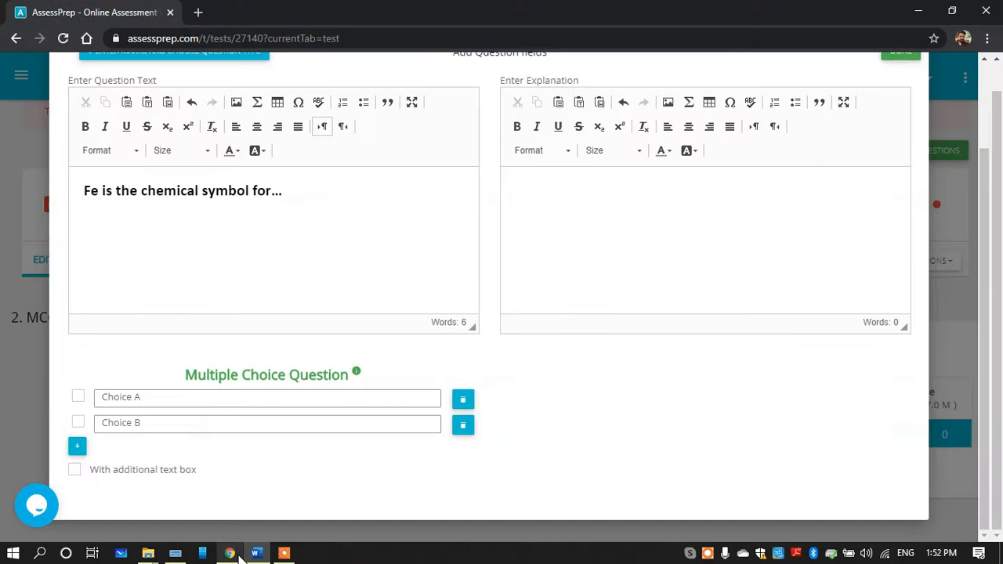
click(163, 401)
key(ctrl+v)
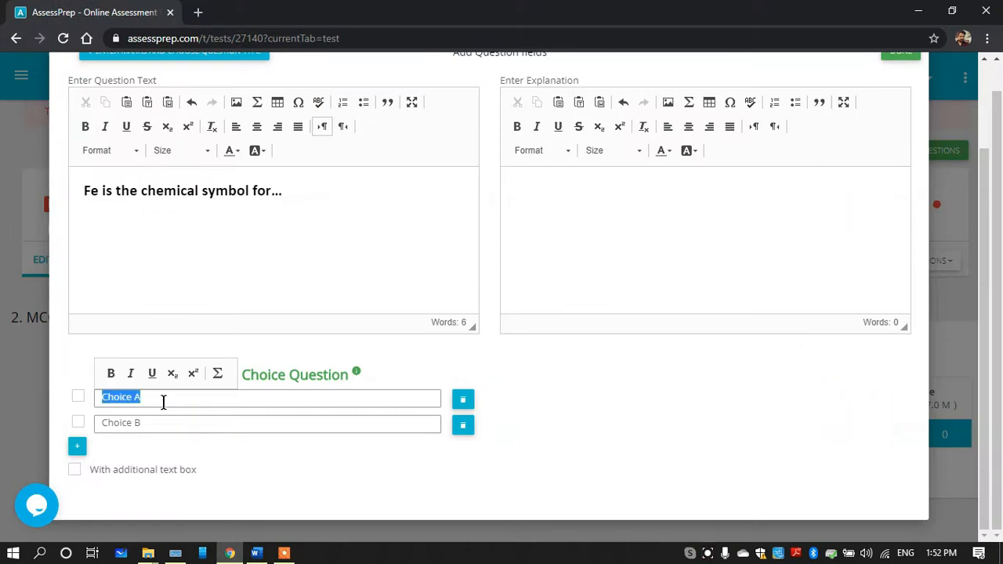
Copy "Hydrogen" from the answer choices in the Word document and paste it over the Choice B text in AssessPrep
click(256, 553)
drag(470, 290, 403, 302)
key(ctrl+c)
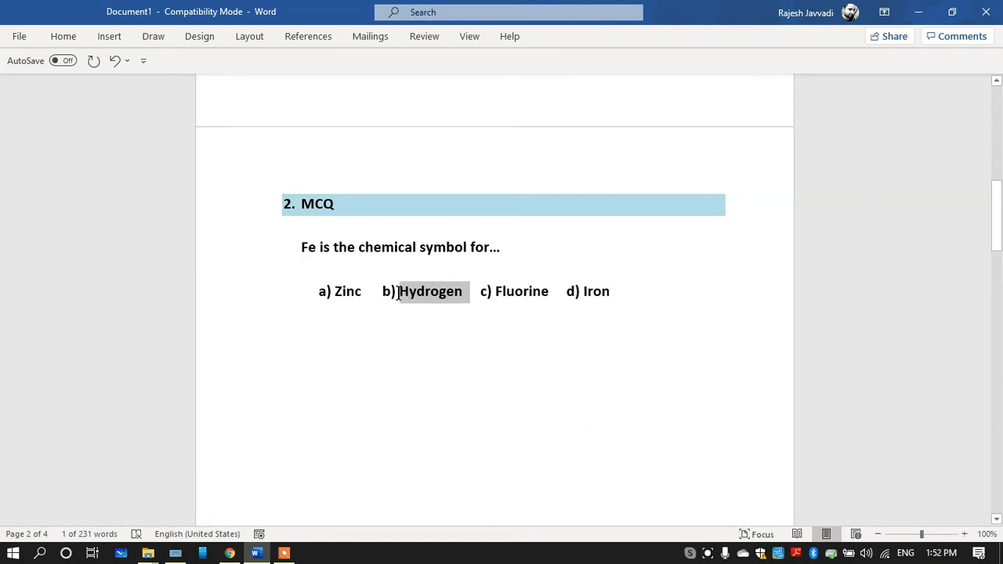
click(229, 553)
click(231, 422)
key(ctrl+a)
key(ctrl+v)
Copy "Fluorine" from the Word document, add a third answer choice to the MCQ in AssessPrep and paste it there
click(256, 554)
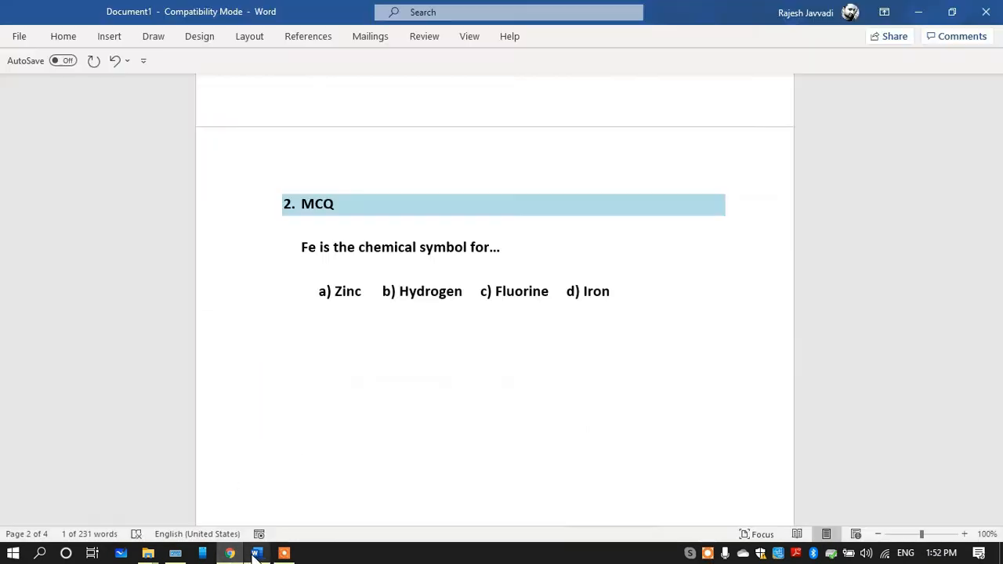
drag(553, 291, 494, 295)
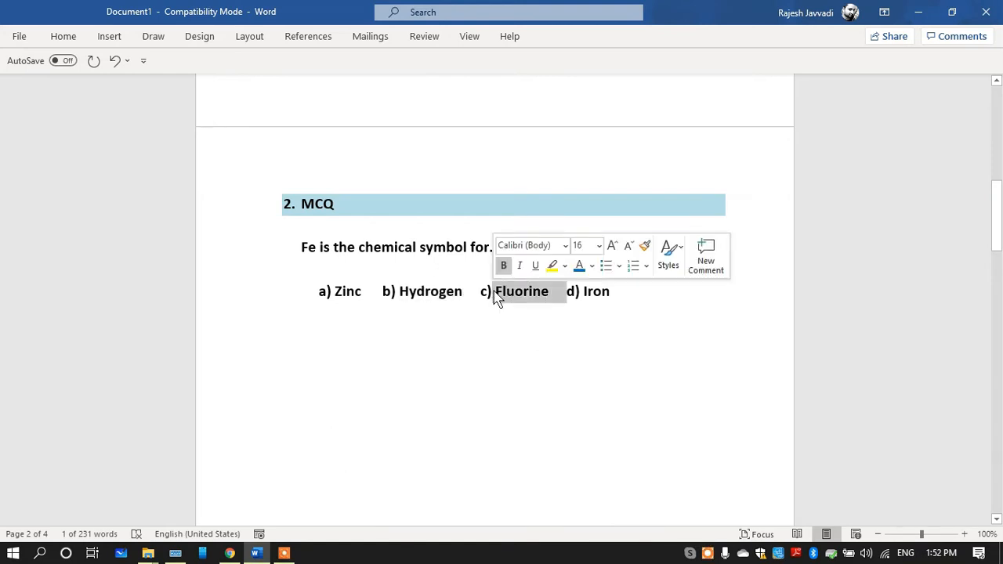
click(230, 553)
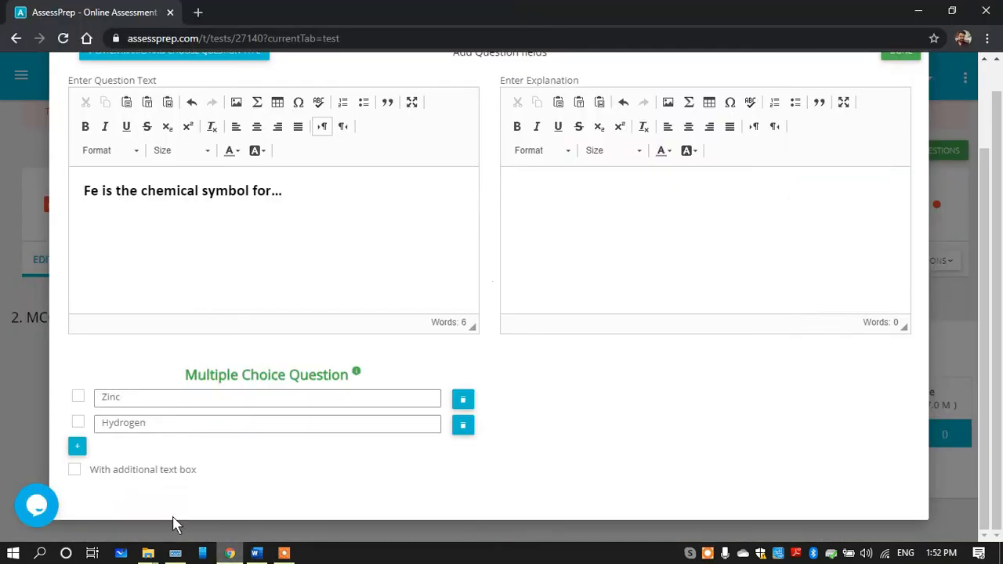
click(78, 450)
click(132, 429)
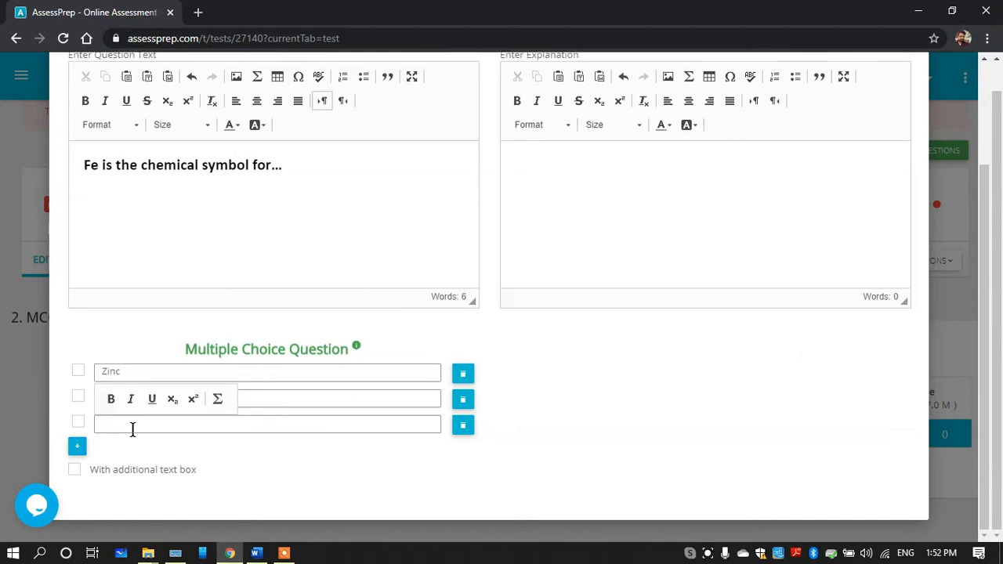
Copy "Iron" from the Word document, add a fourth answer choice to the MCQ in AssessPrep and enter it there
click(257, 553)
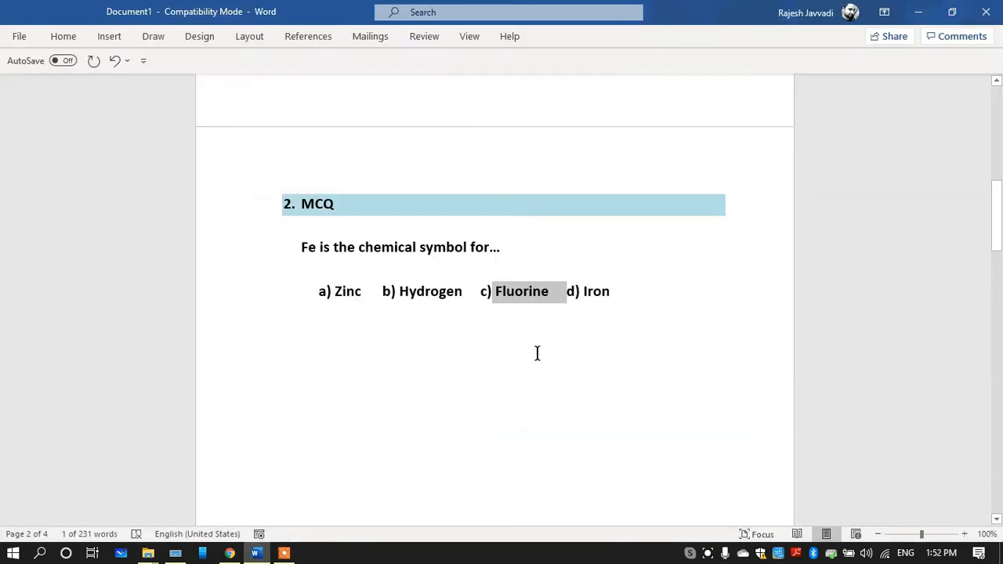
drag(610, 291, 583, 287)
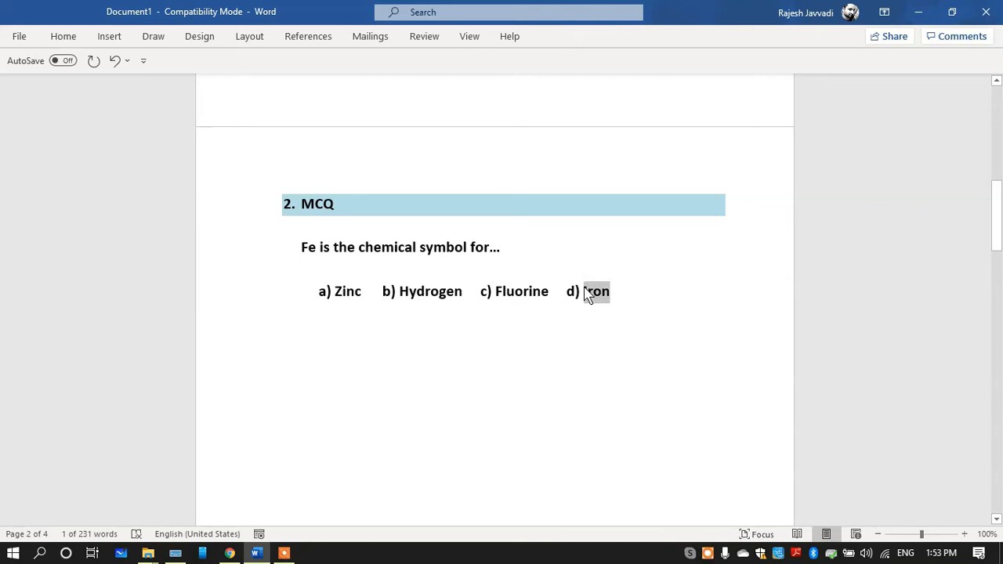
click(230, 554)
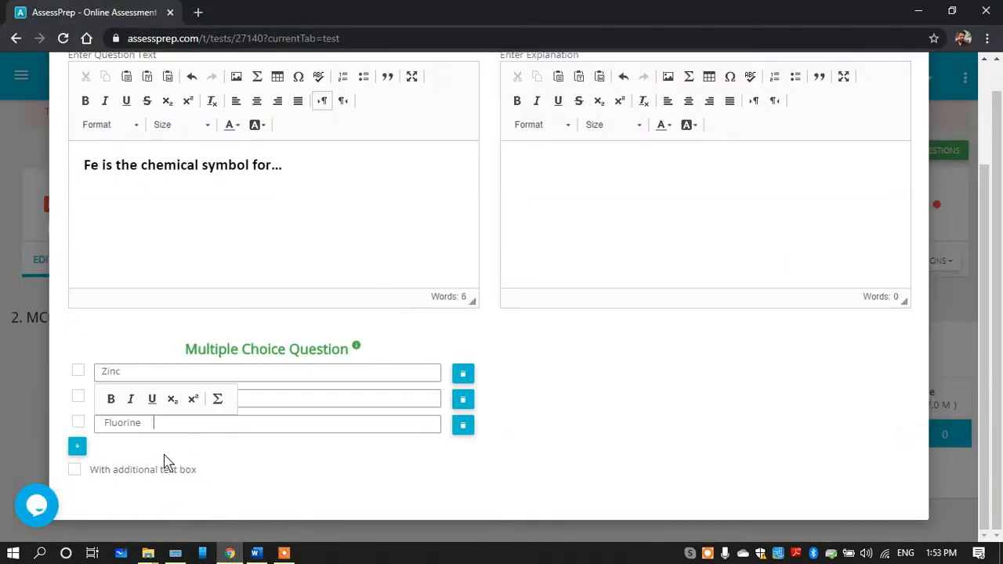
click(77, 446)
click(145, 427)
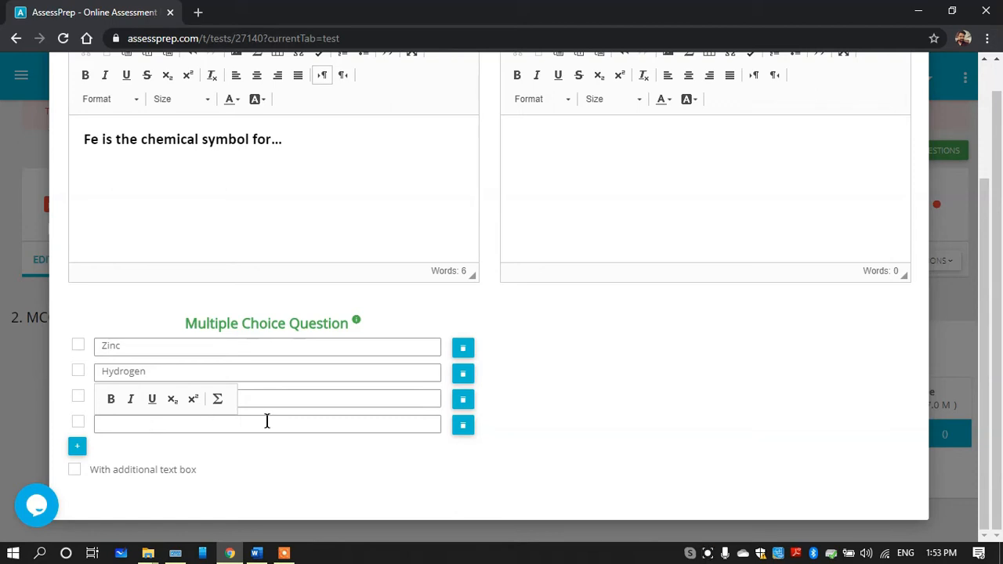
text(Iron)
click(622, 374)
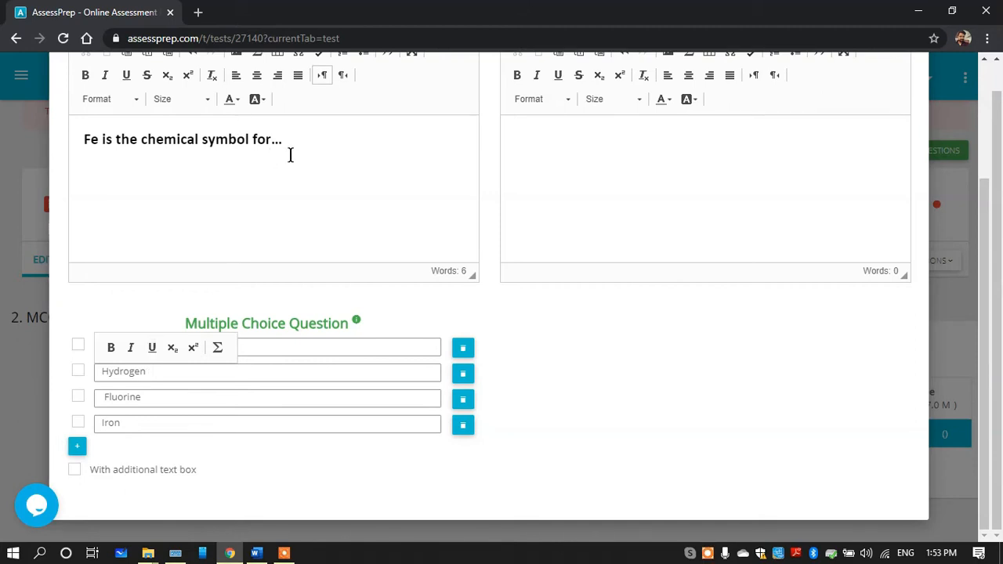
Mark "Iron" as the correct answer and save the MCQ question
click(75, 470)
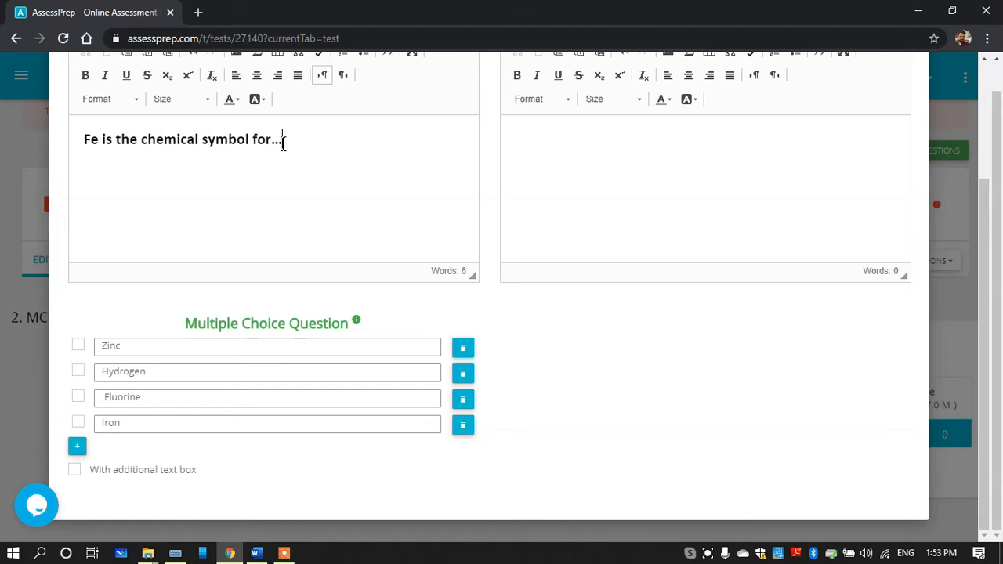
drag(283, 141, 67, 146)
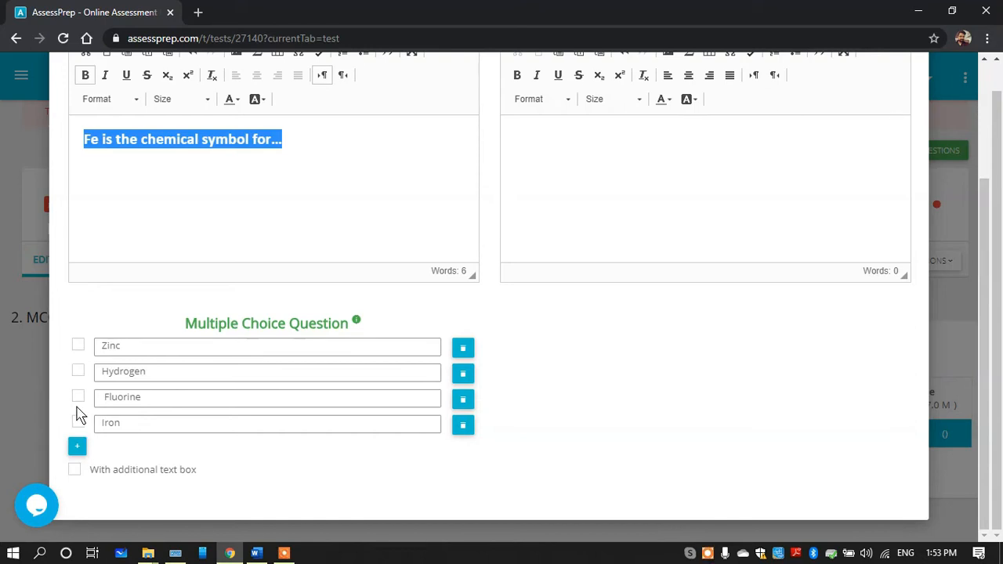
click(79, 423)
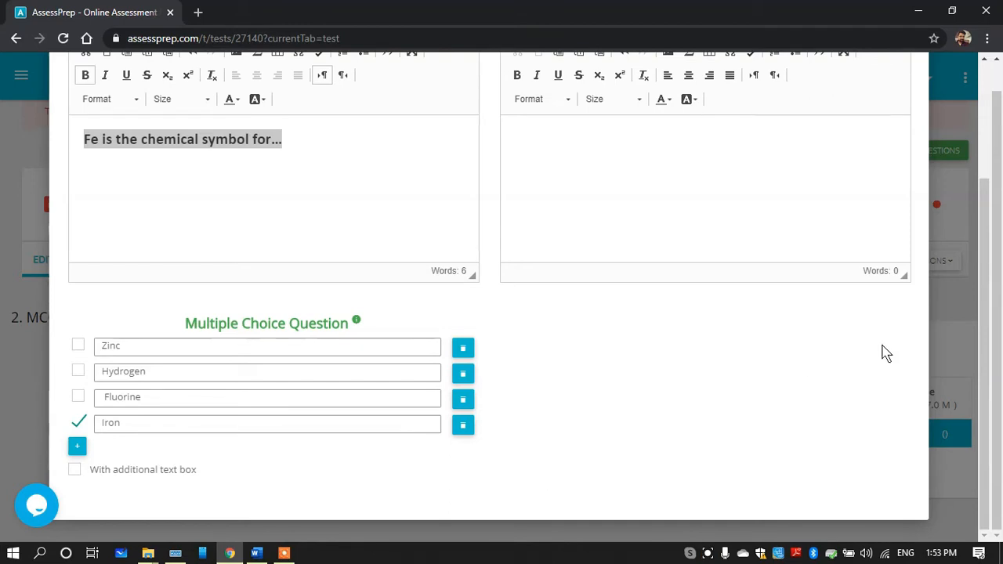
drag(987, 322, 976, 177)
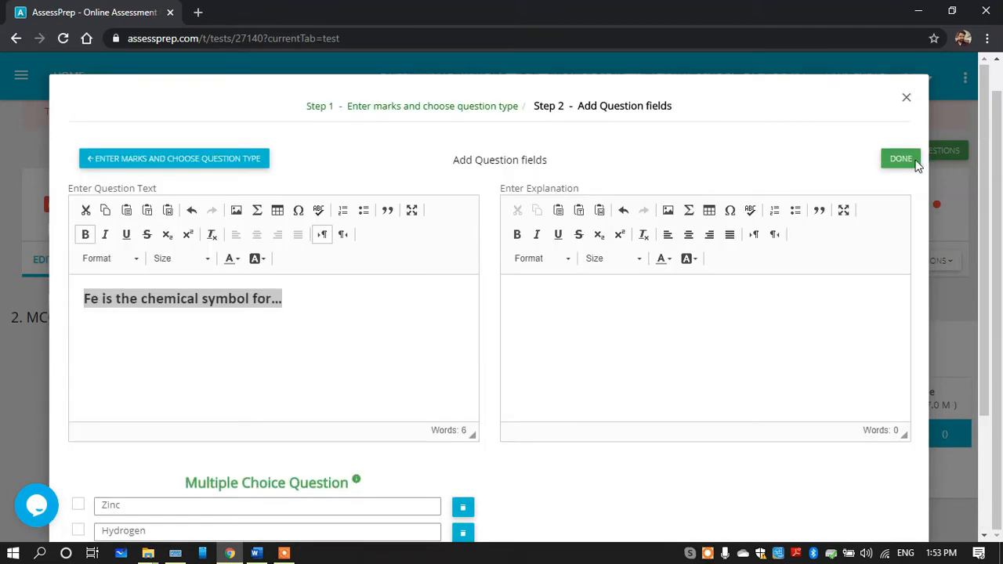
click(914, 161)
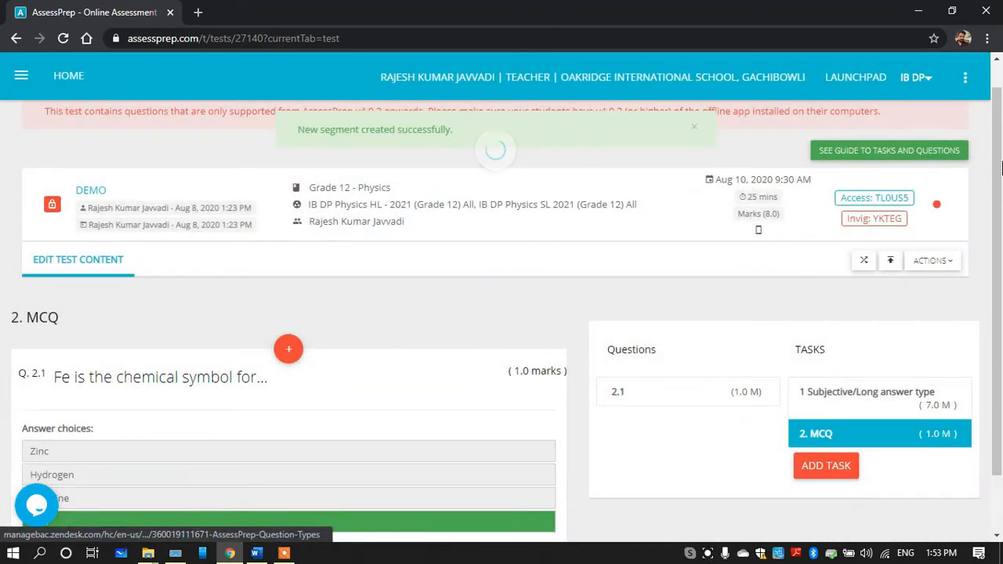
Preview the DEMO test, try answering question 2.1 with "Iron", and return to the test editor
drag(1002, 166, 1000, 290)
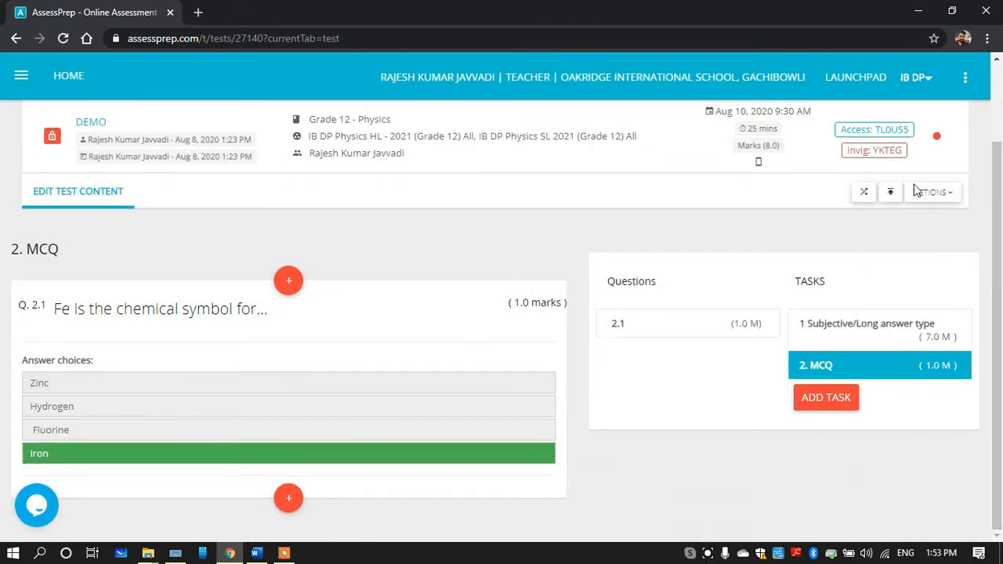
click(909, 267)
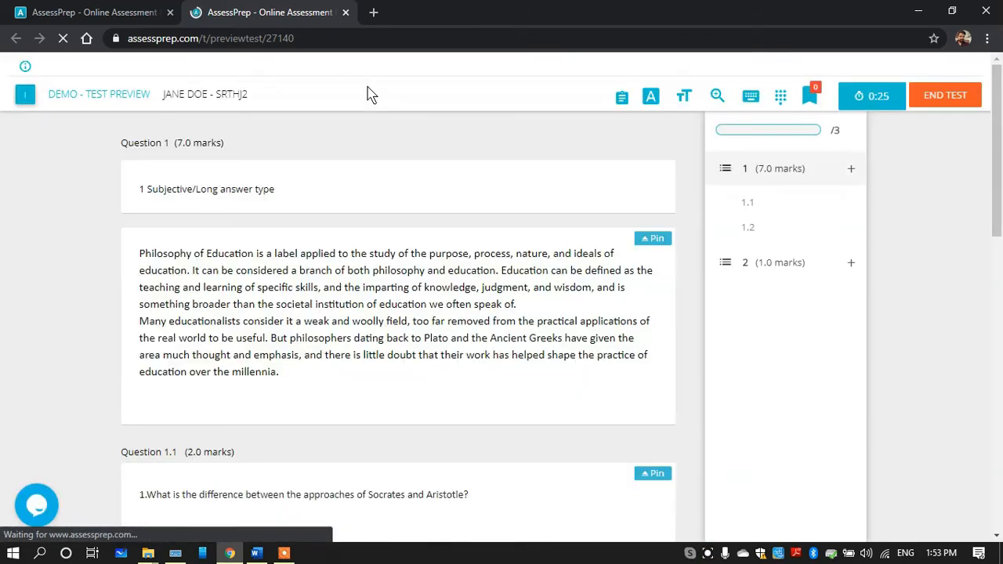
click(751, 265)
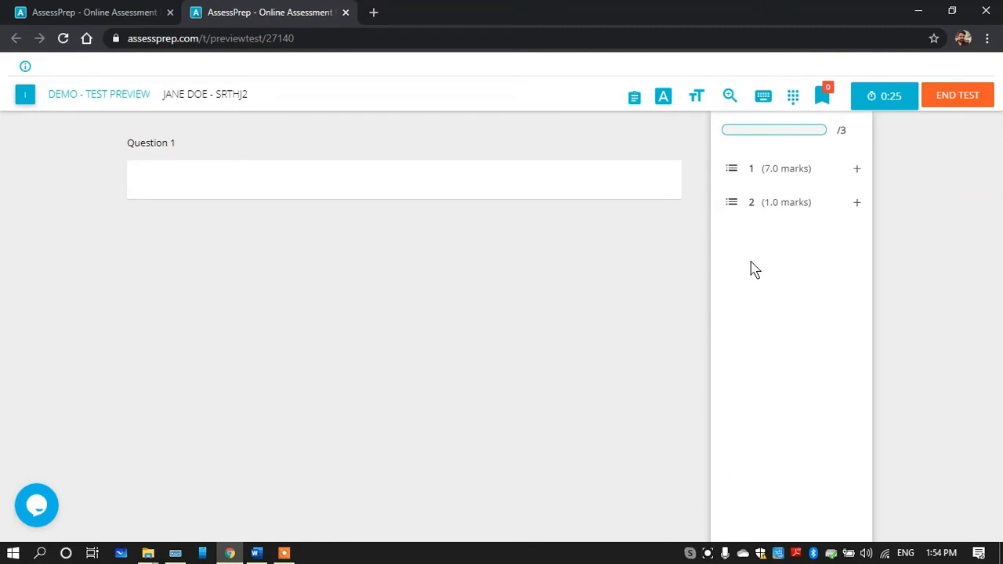
drag(172, 189, 139, 185)
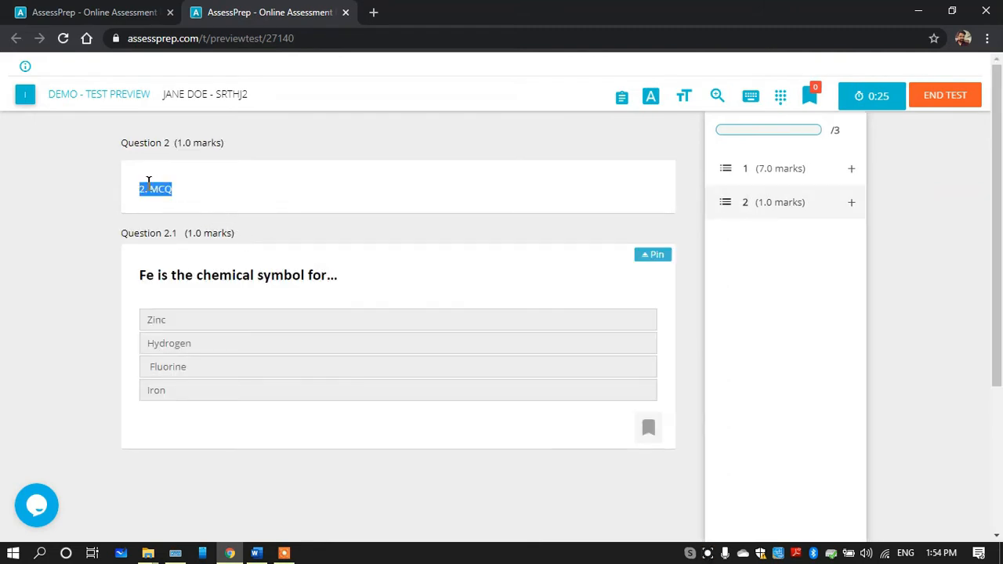
drag(141, 275, 353, 291)
click(222, 326)
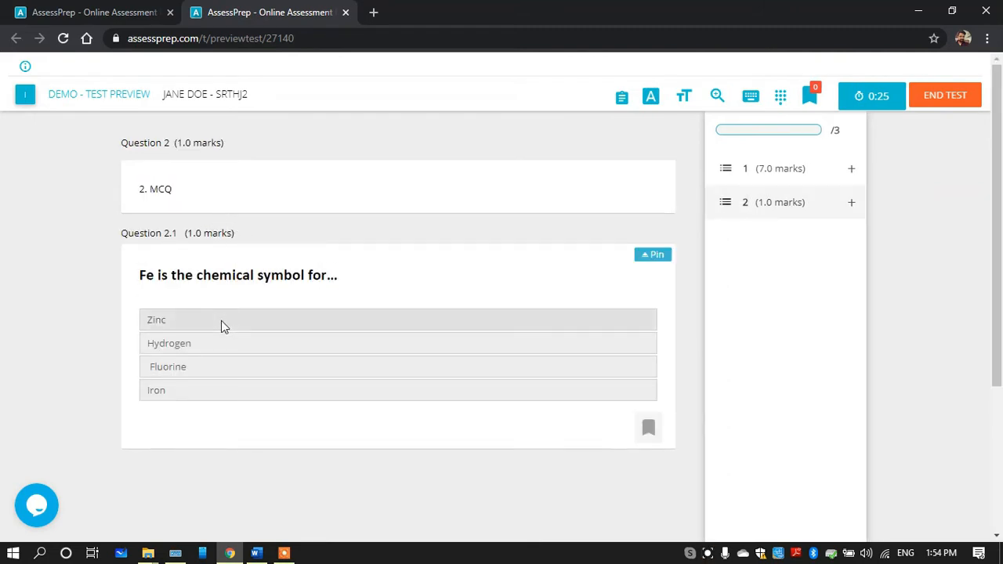
click(212, 384)
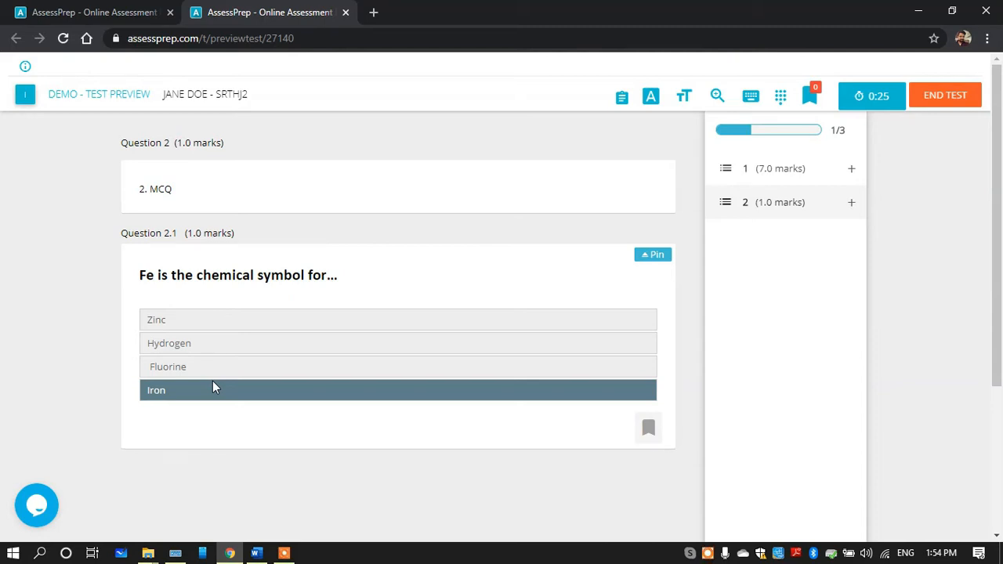
key(ctrl+1)
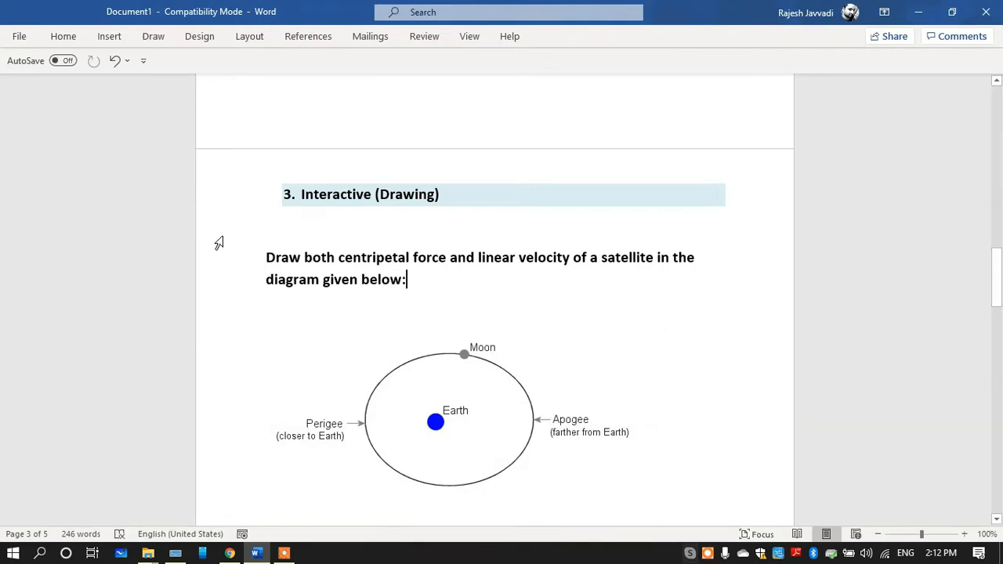
Look over the drawing question and diagram in Word, then switch to AssessPrep and add a task titled "1. Interactive (Drawing)"
drag(263, 256, 415, 280)
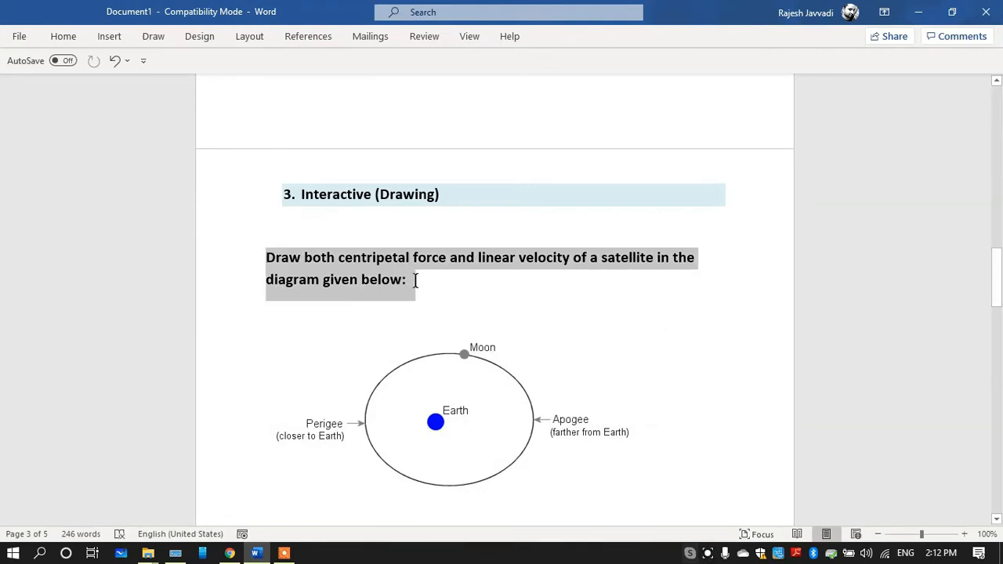
click(411, 437)
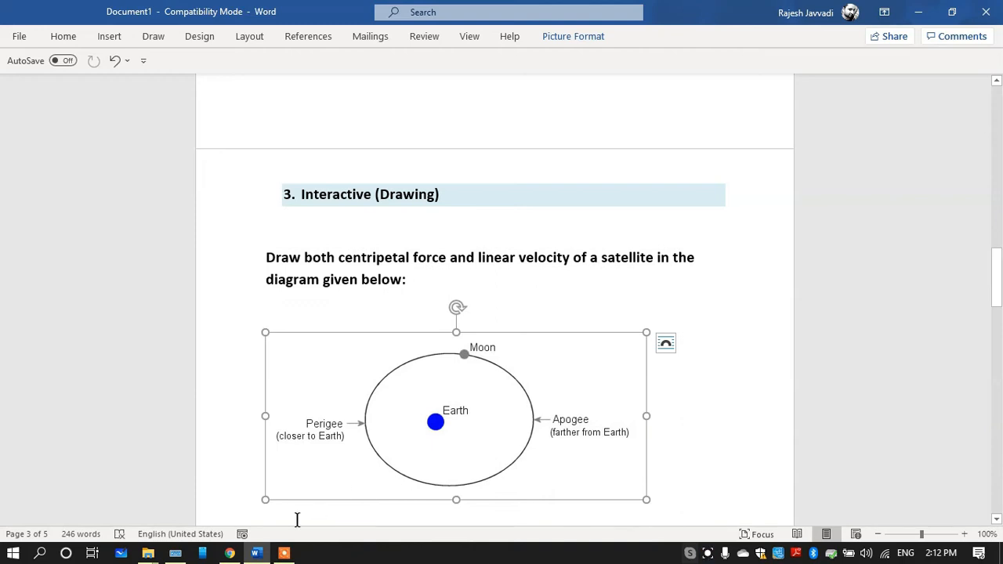
click(230, 554)
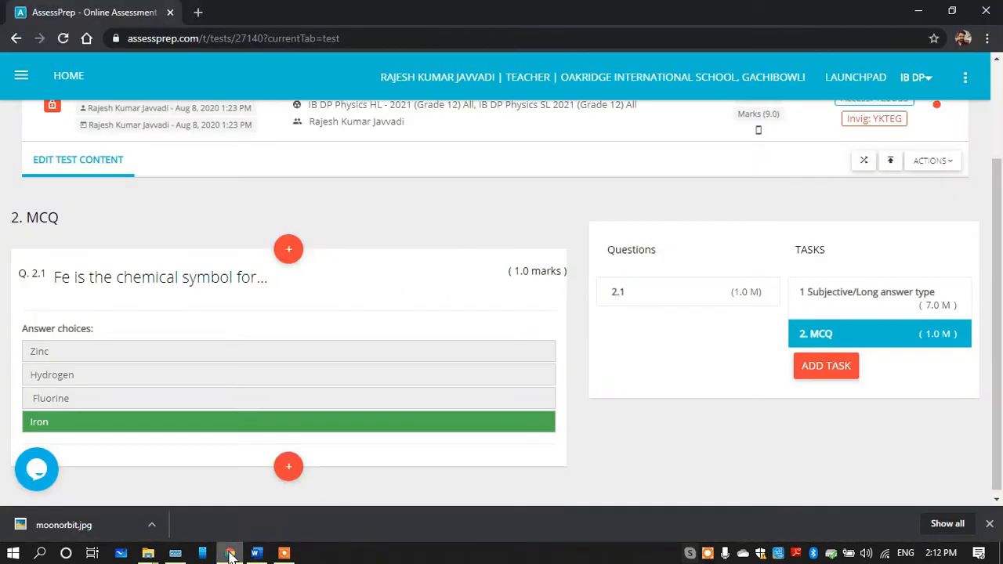
click(824, 367)
click(368, 153)
text(1. Interactive (Drawing))
click(628, 217)
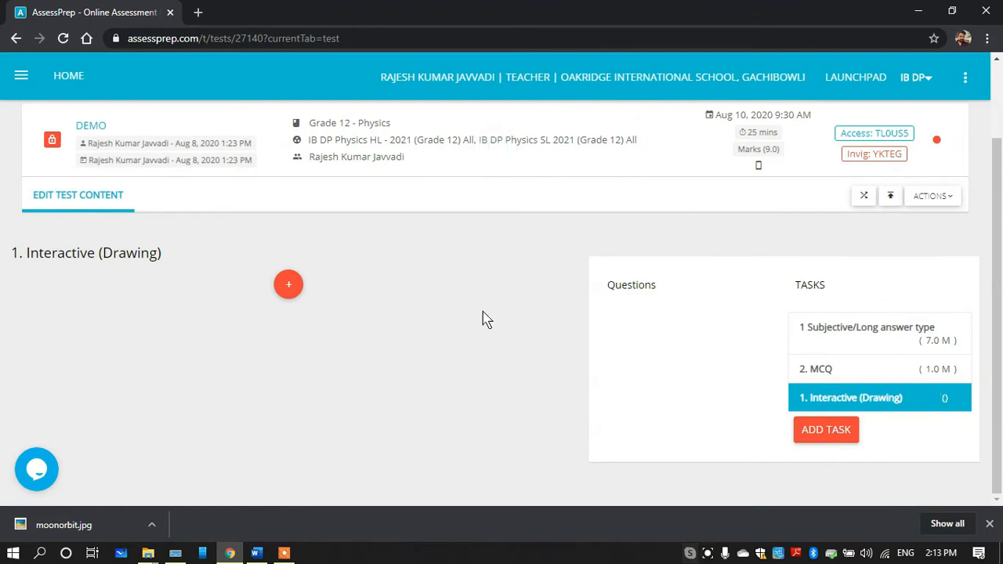
Copy the question "Draw both centripetal force and linear velocity of a satellite in the diagram given below:" from Word and return to AssessPrep
mouse_move(304, 303)
click(256, 552)
drag(294, 255, 412, 279)
key(ctrl+c)
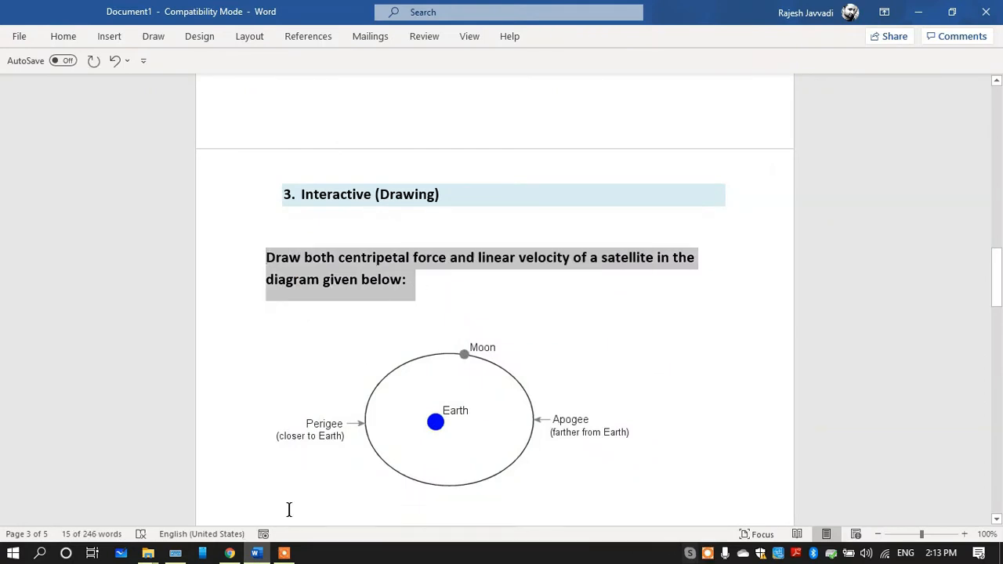
click(257, 553)
Add an Interactive (Drawing) question worth 3 marks to the new task and paste the copied satellite question as its text
mouse_move(290, 301)
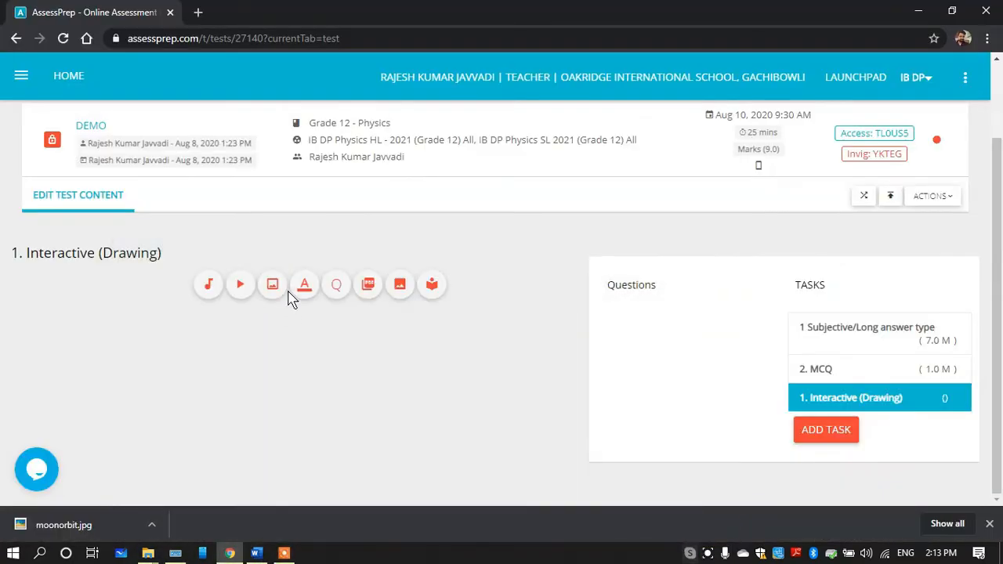
click(337, 290)
click(93, 195)
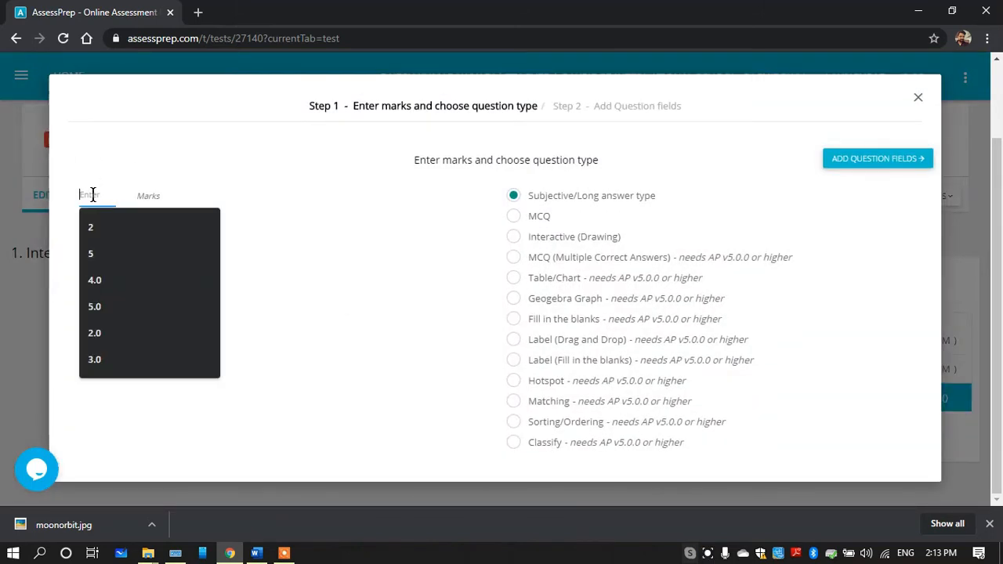
text(3)
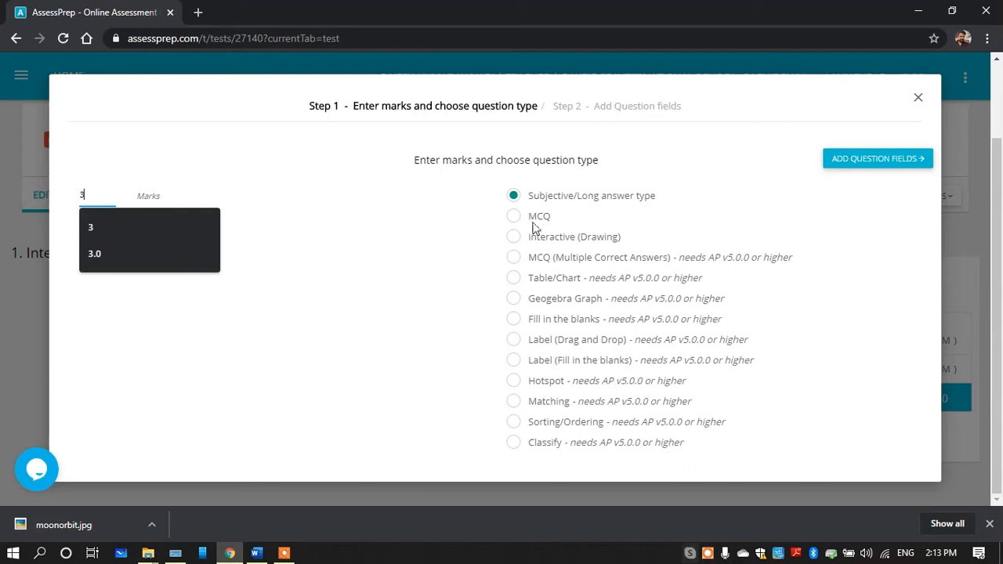
drag(531, 239, 616, 242)
click(515, 239)
click(851, 167)
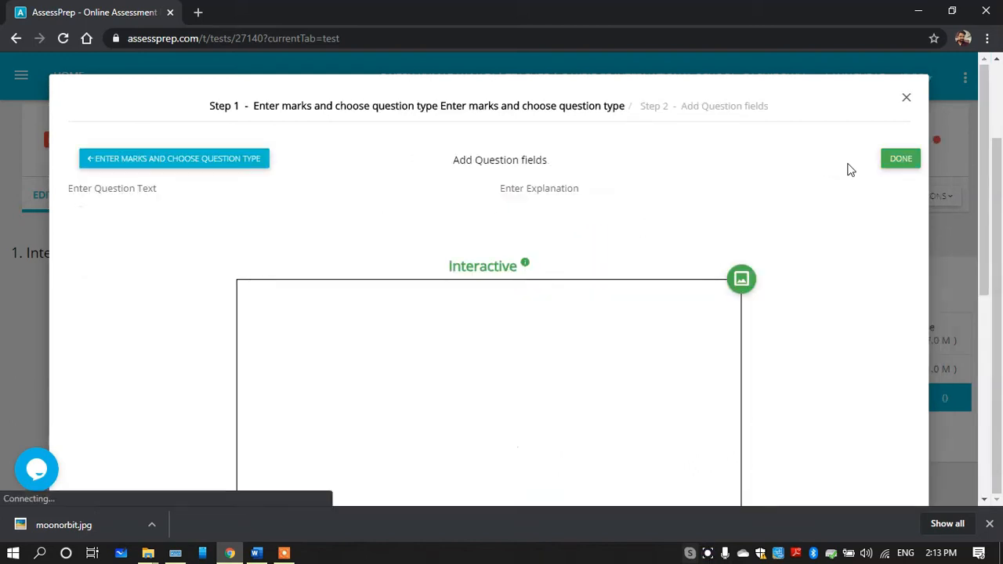
click(255, 316)
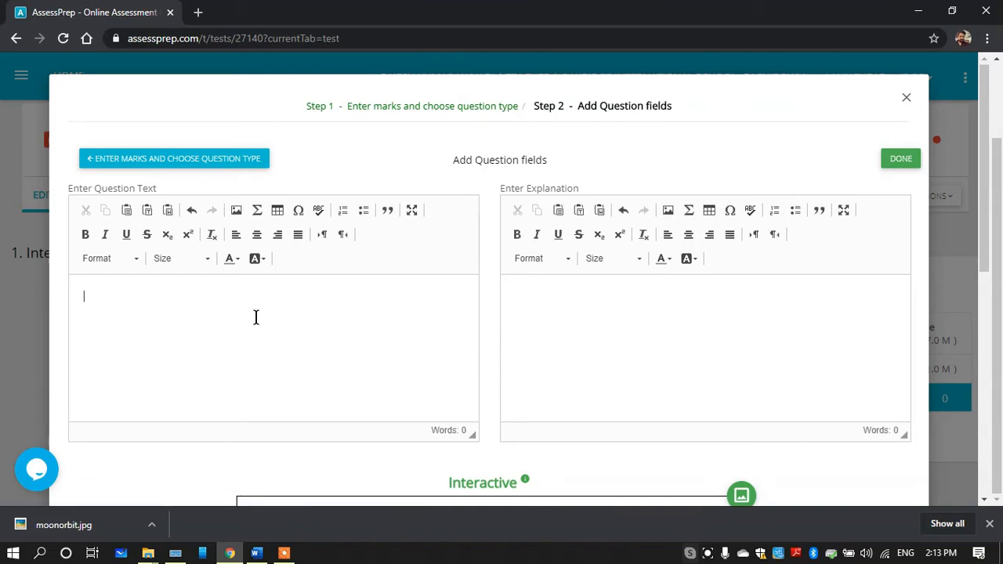
key(ctrl+v)
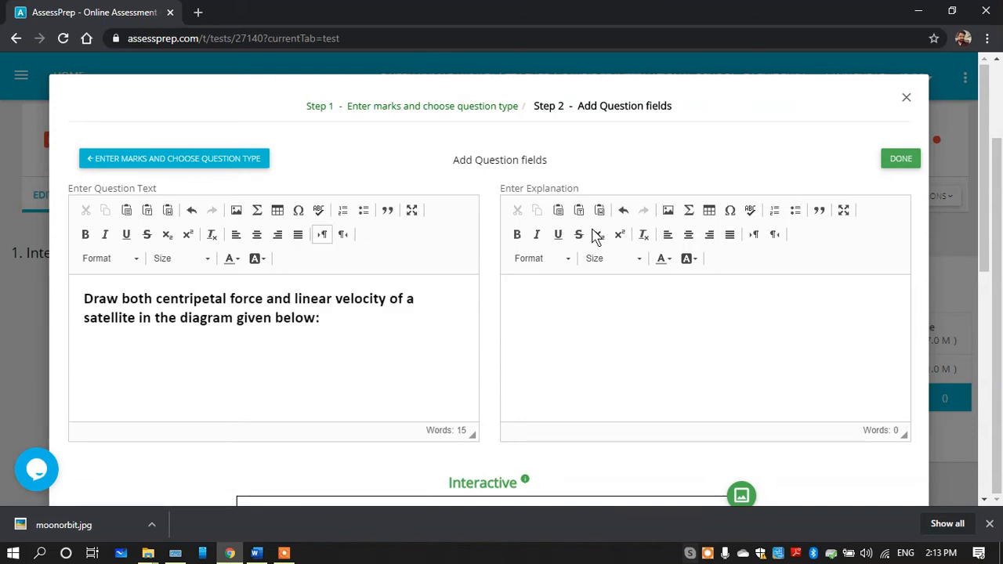
Insert the moonorbit image file into the Interactive drawing canvas of the satellite question
scroll(983, 235, down, 3)
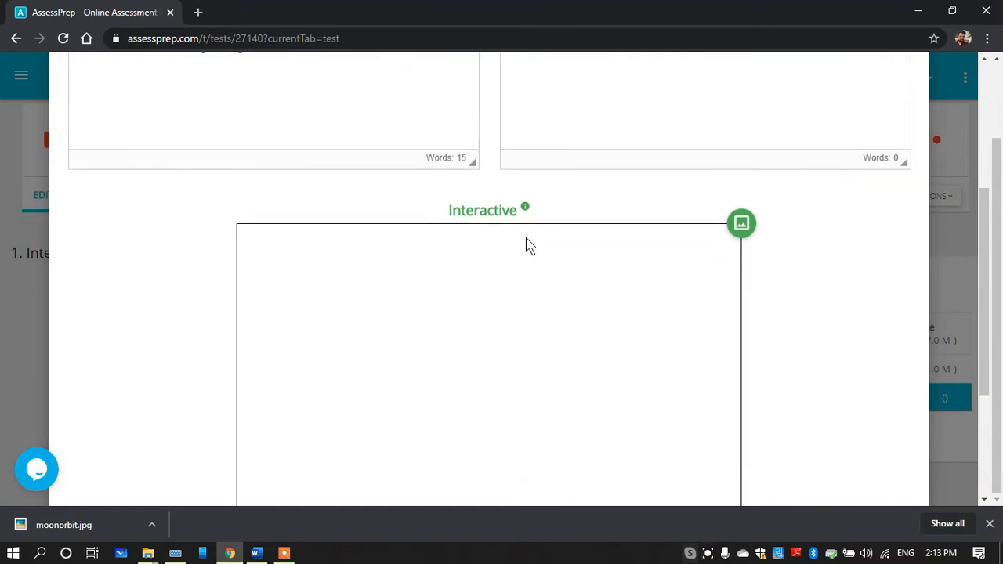
drag(987, 258, 983, 279)
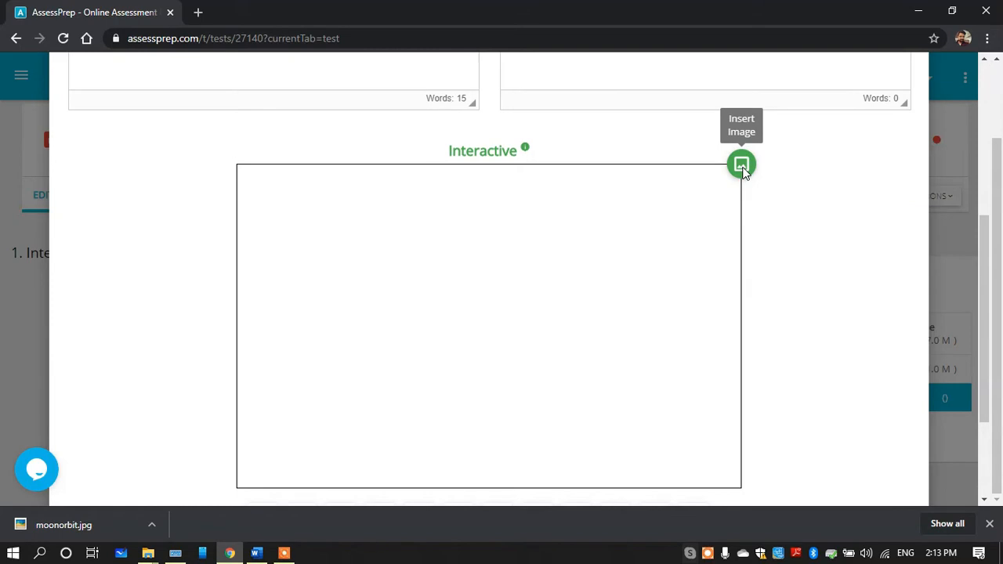
click(741, 166)
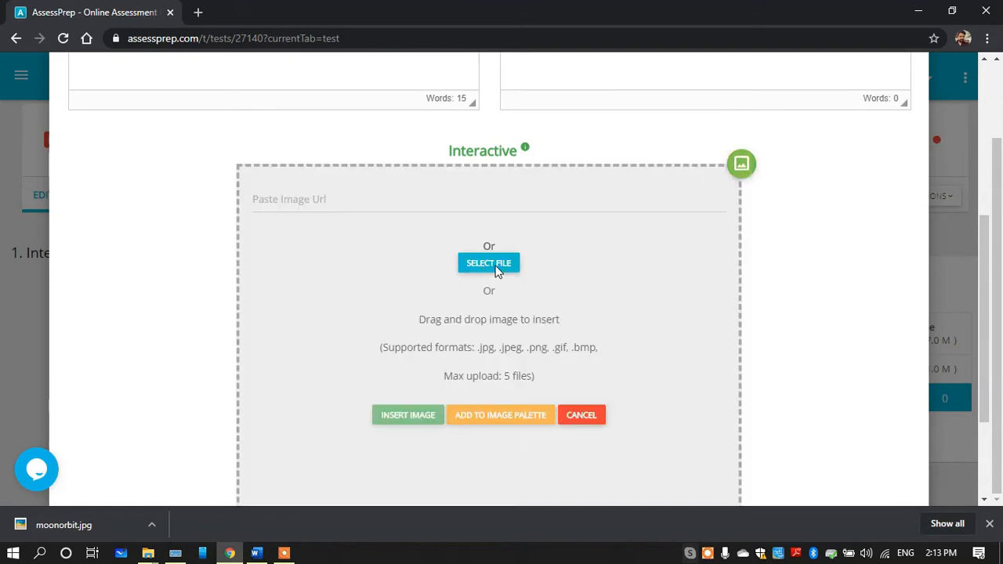
click(495, 265)
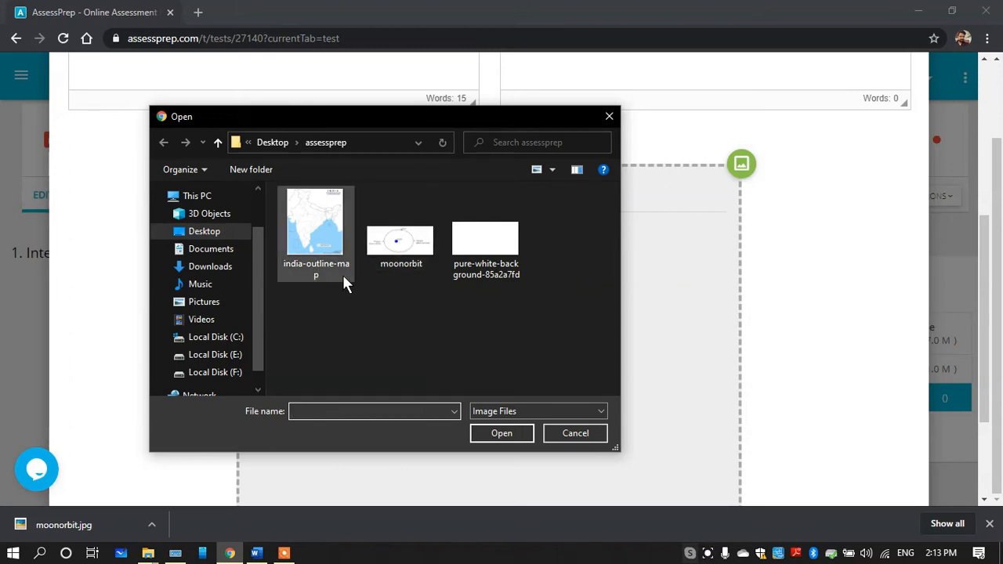
double_click(400, 249)
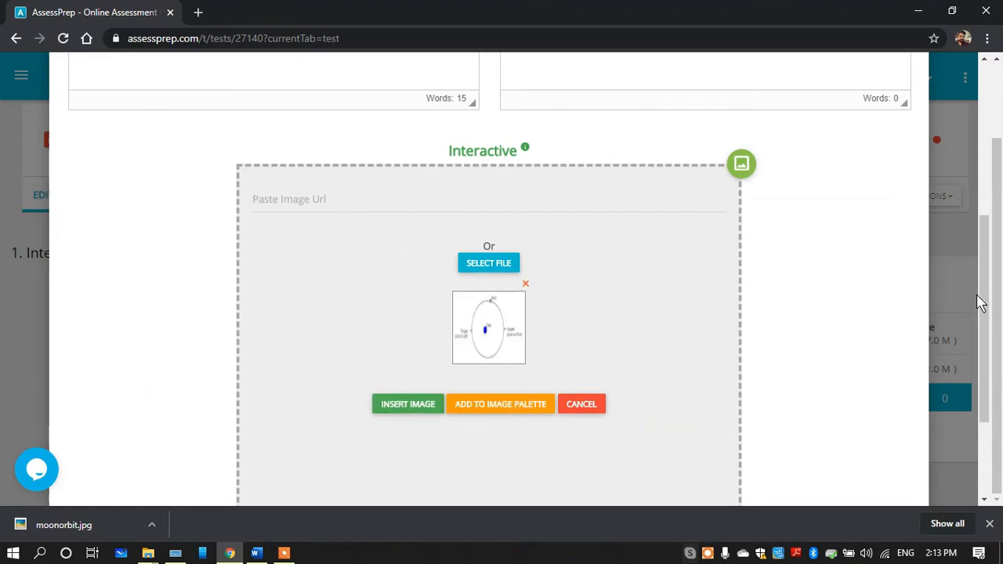
scroll(983, 304, down, 2)
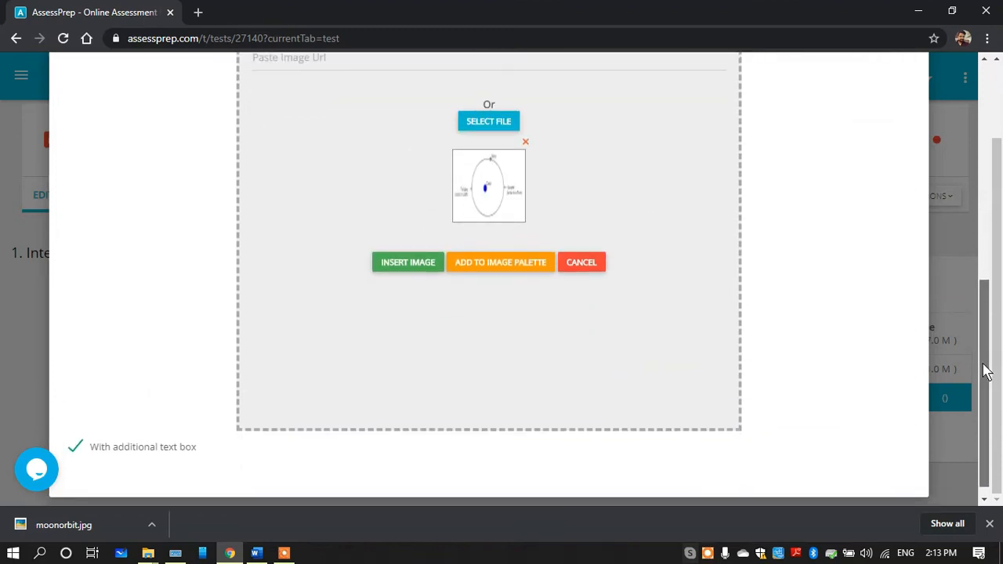
click(410, 263)
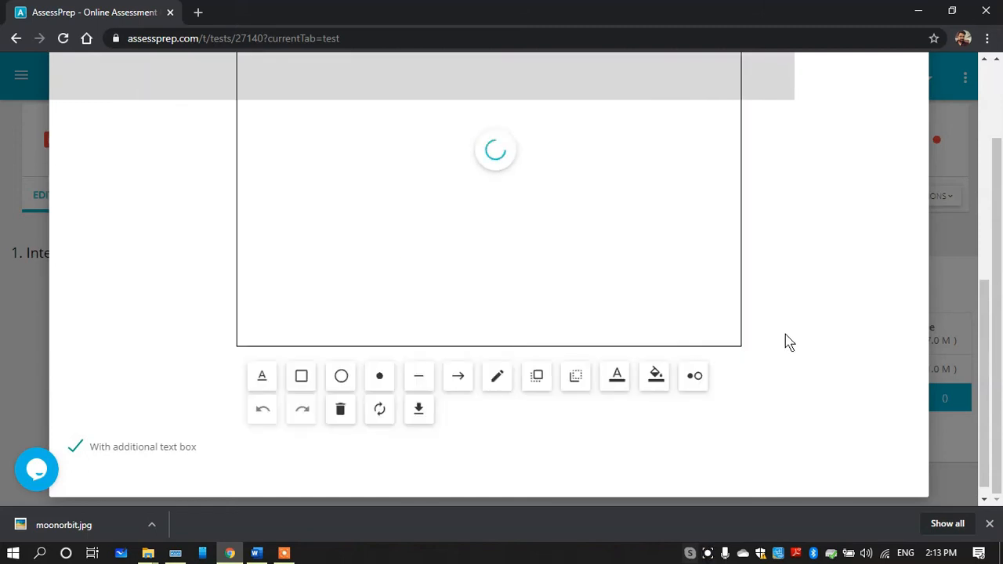
Move the orbit image fully into the canvas, enlarge it to nearly the canvas width, centre it vertically, and save the question
drag(988, 350, 975, 287)
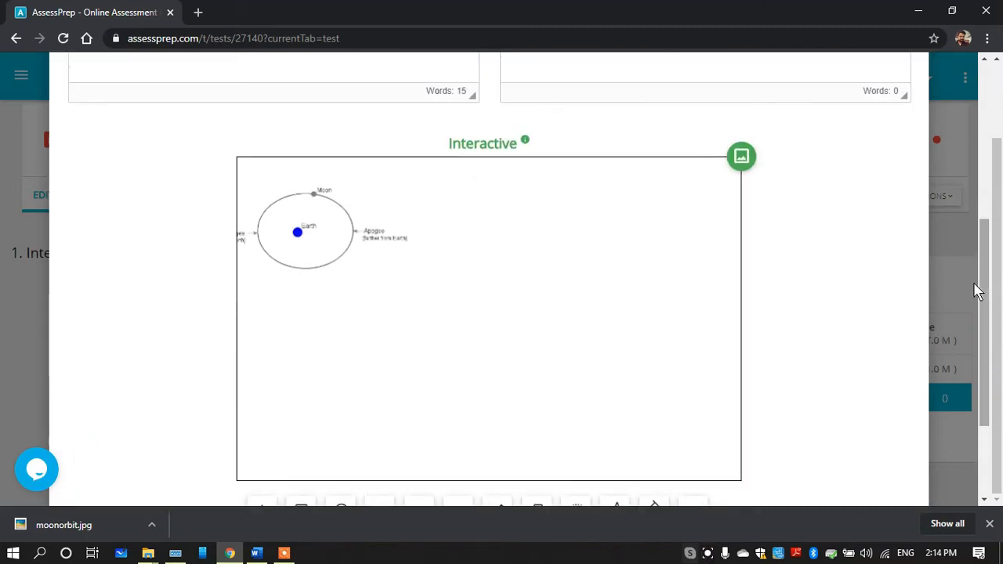
mouse_move(329, 222)
mouse_down()
mouse_move(540, 324)
mouse_move(342, 236)
mouse_move(326, 217)
mouse_up()
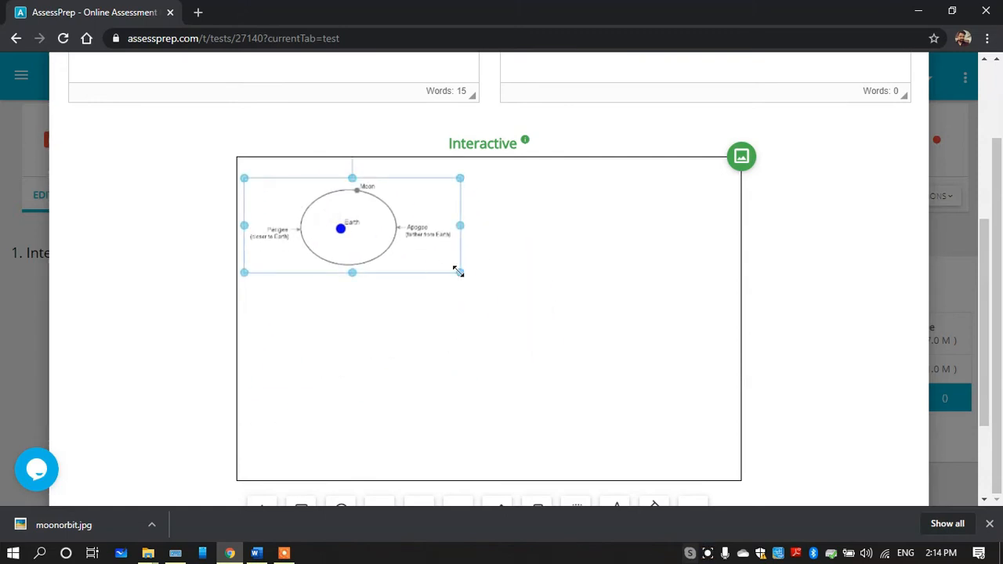
drag(459, 271, 707, 432)
drag(526, 289, 520, 330)
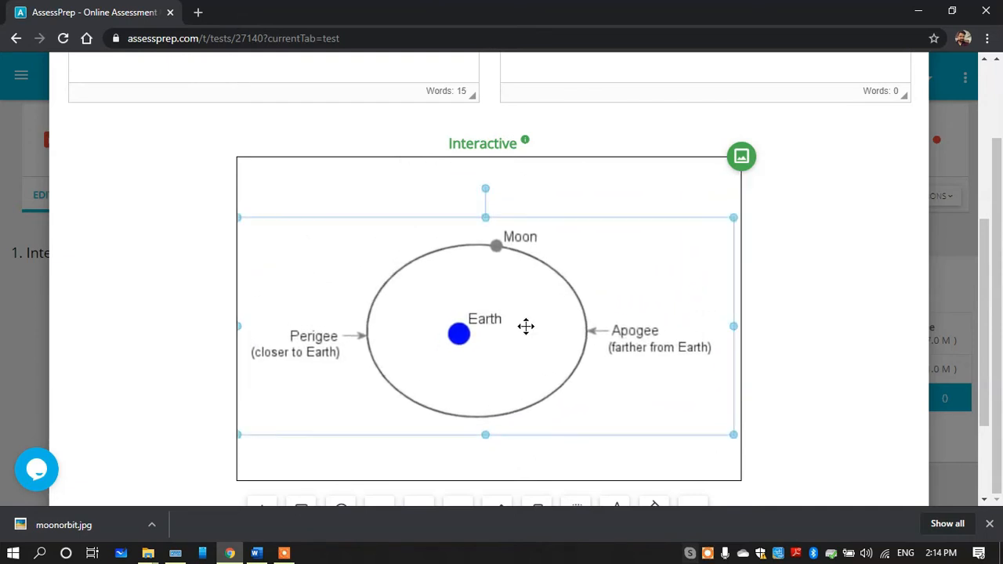
mouse_move(981, 280)
mouse_down()
mouse_move(983, 362)
mouse_move(983, 139)
mouse_up()
click(903, 159)
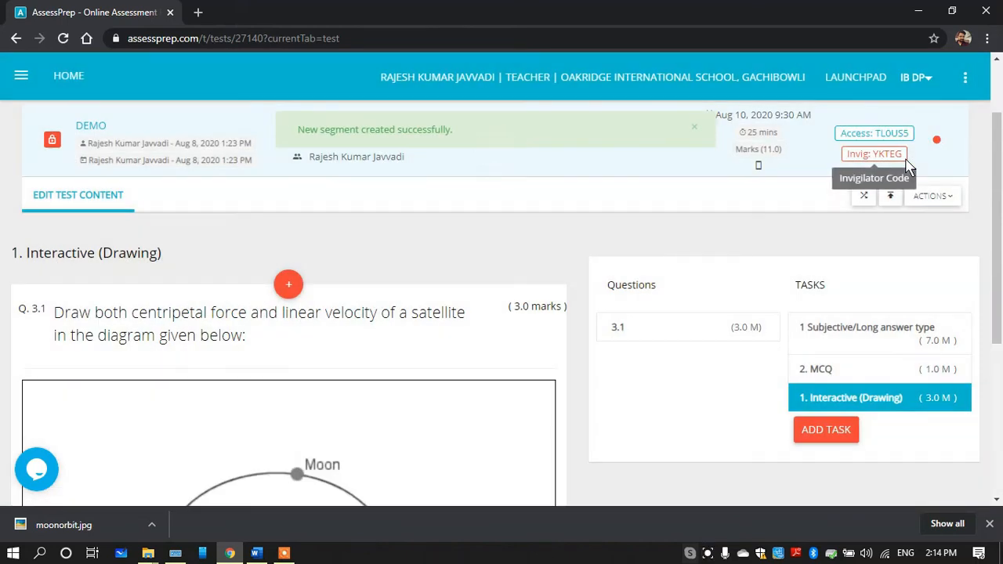
Preview the DEMO test and look over drawing question 3.1 with its diagram and drawing tools
click(933, 195)
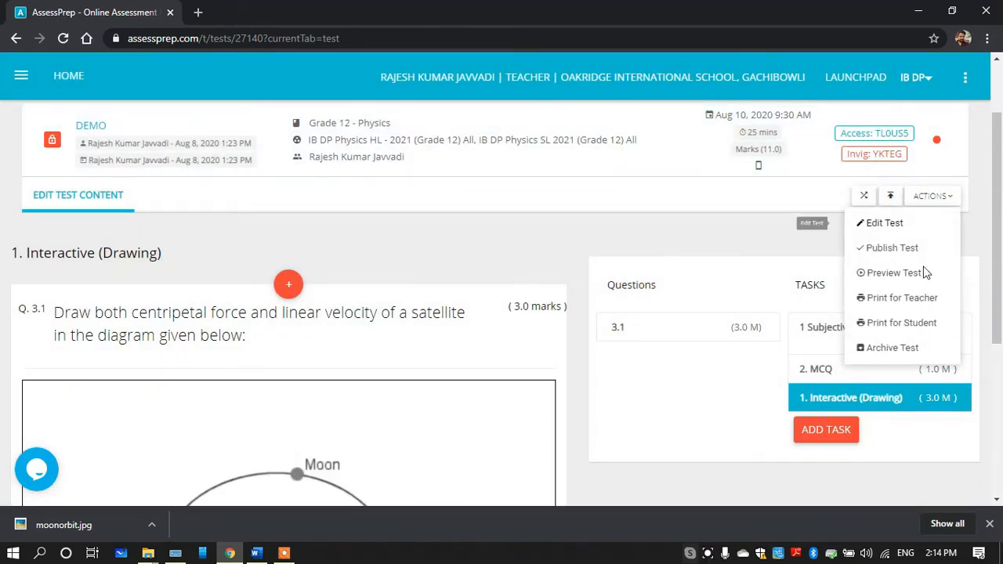
click(894, 273)
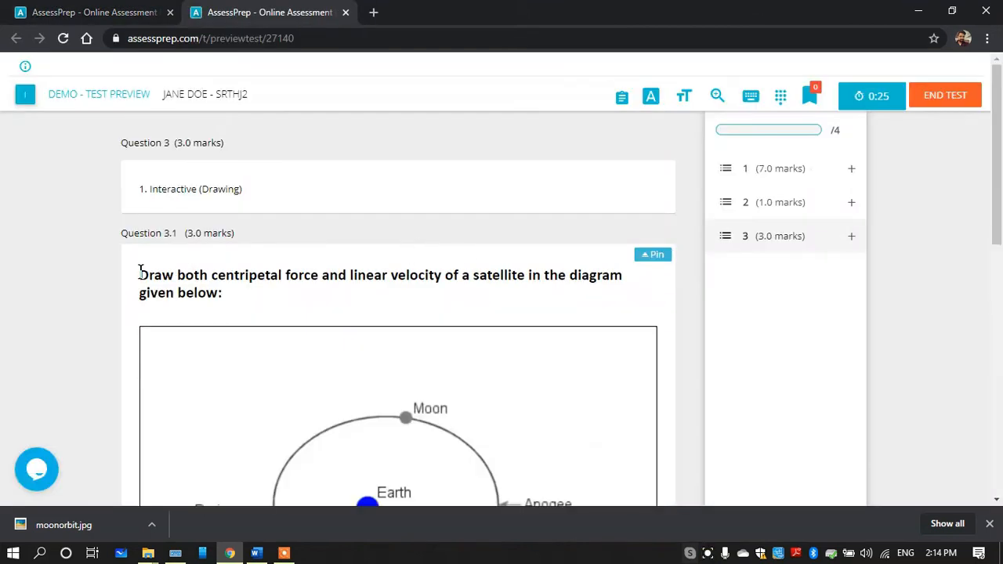
drag(139, 266, 222, 292)
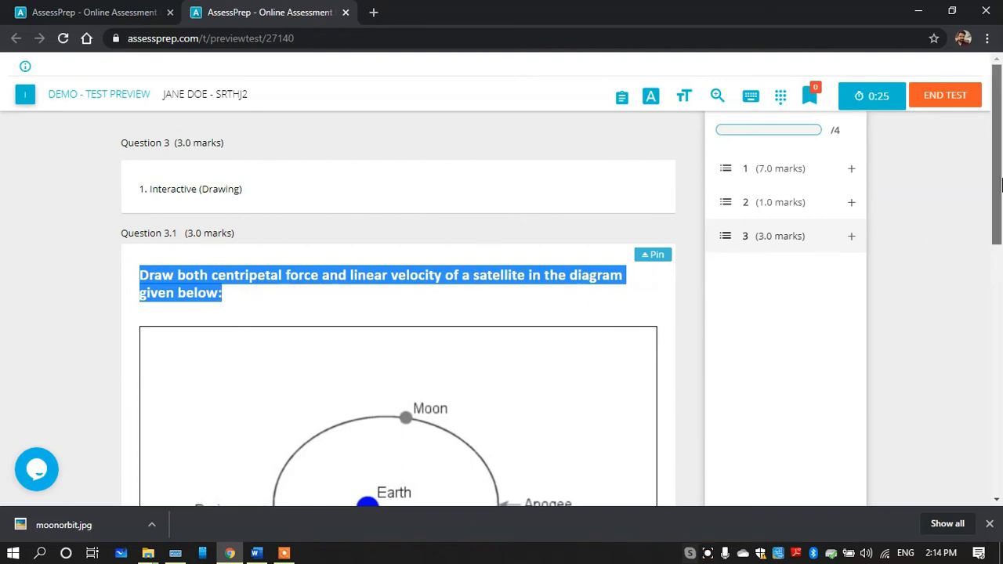
scroll(1001, 232, down, 2)
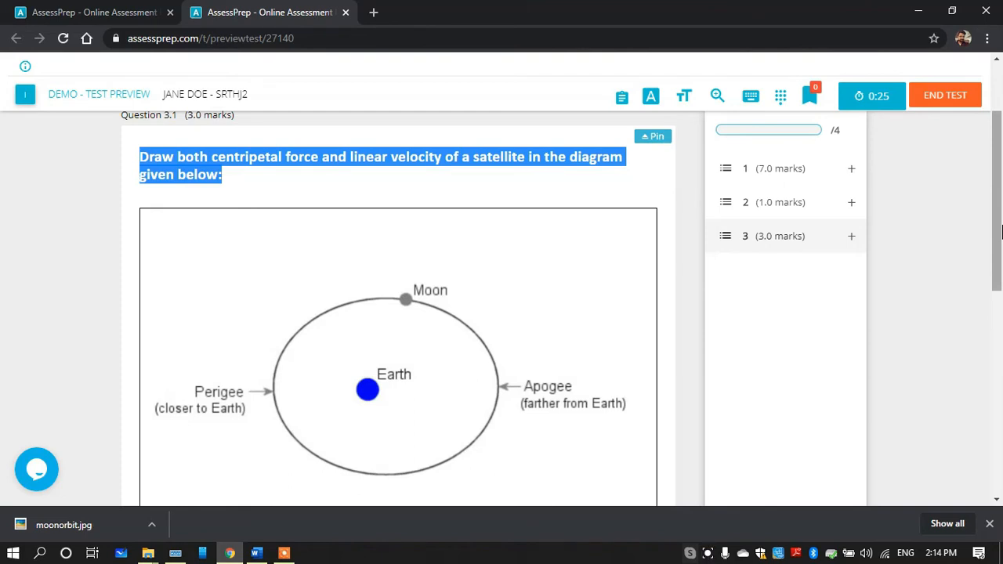
drag(1001, 232, 1002, 268)
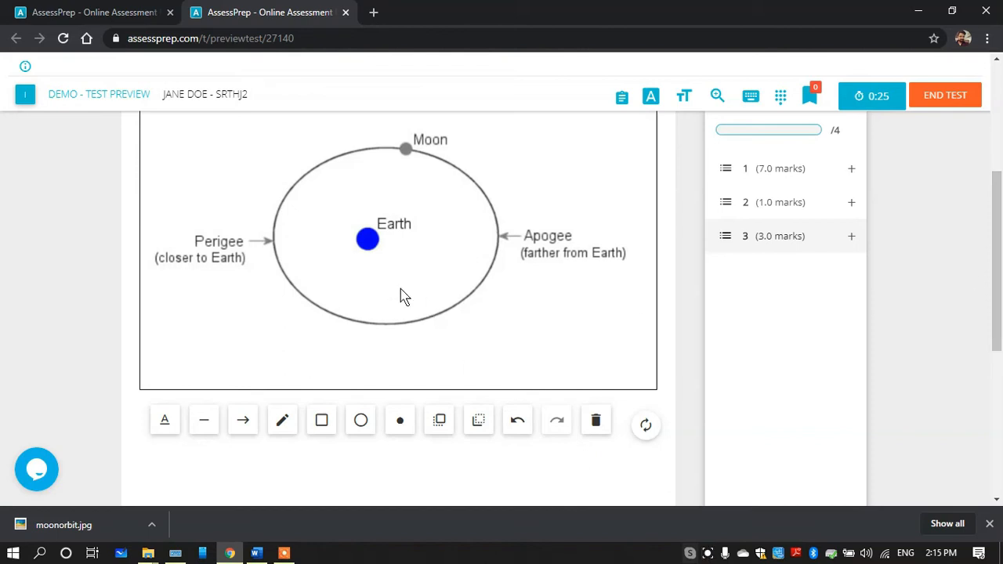
Answer question 3.1 with an arrow tangent to the orbit at the Moon and another from the Moon towards Earth, then recheck the question text
click(244, 428)
drag(393, 142, 345, 123)
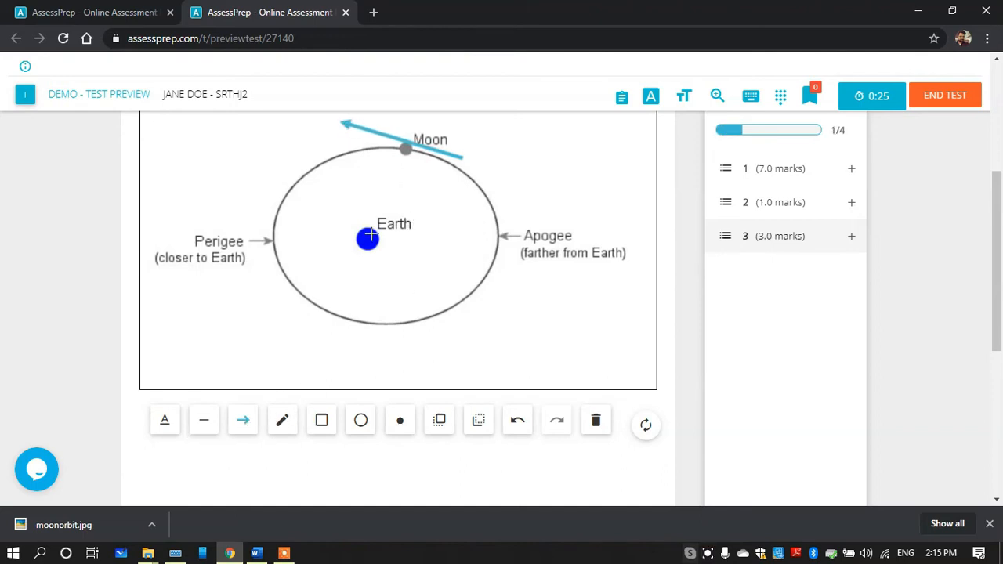
drag(397, 177, 379, 225)
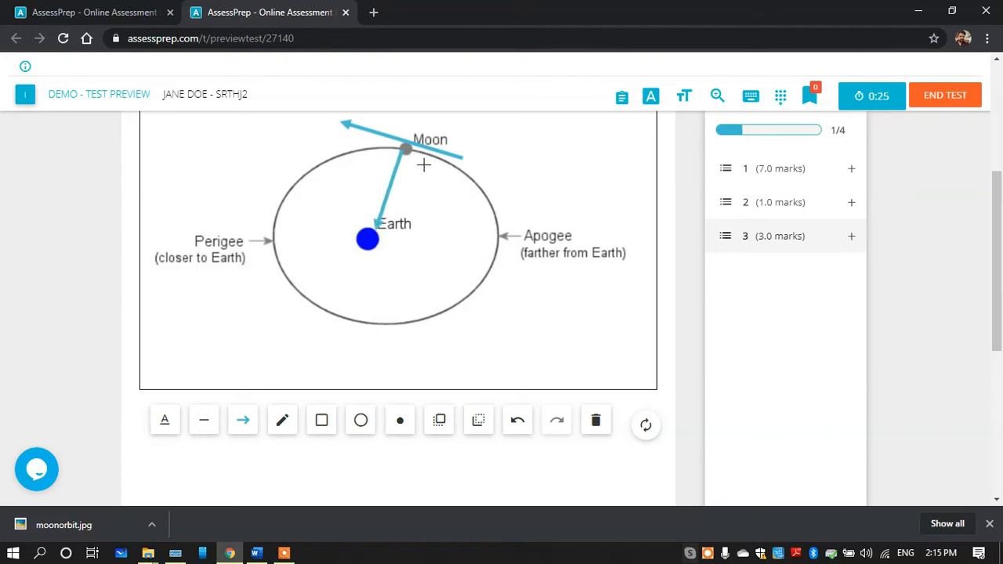
scroll(974, 280, up, 2)
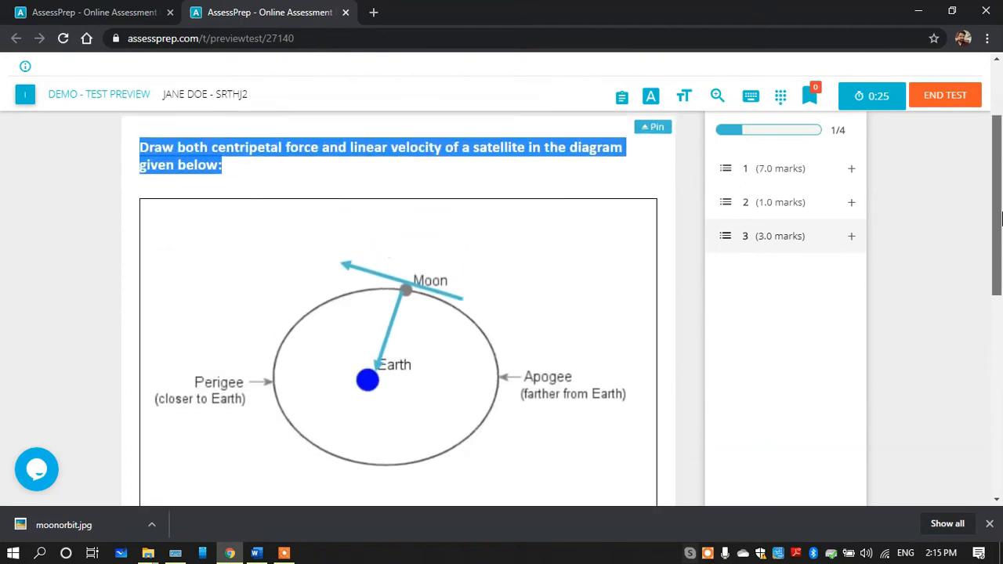
click(350, 180)
drag(349, 158, 445, 157)
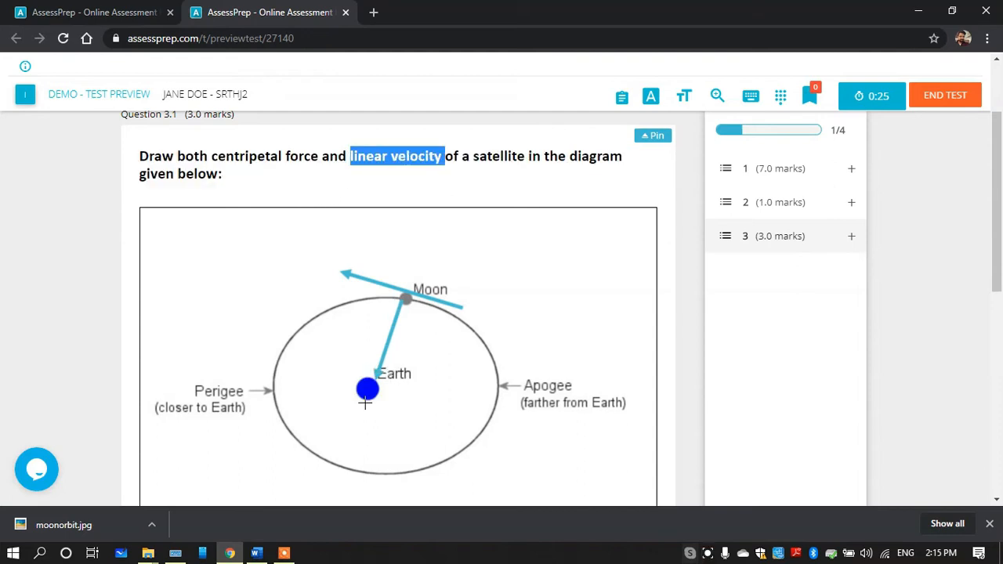
drag(221, 174, 218, 157)
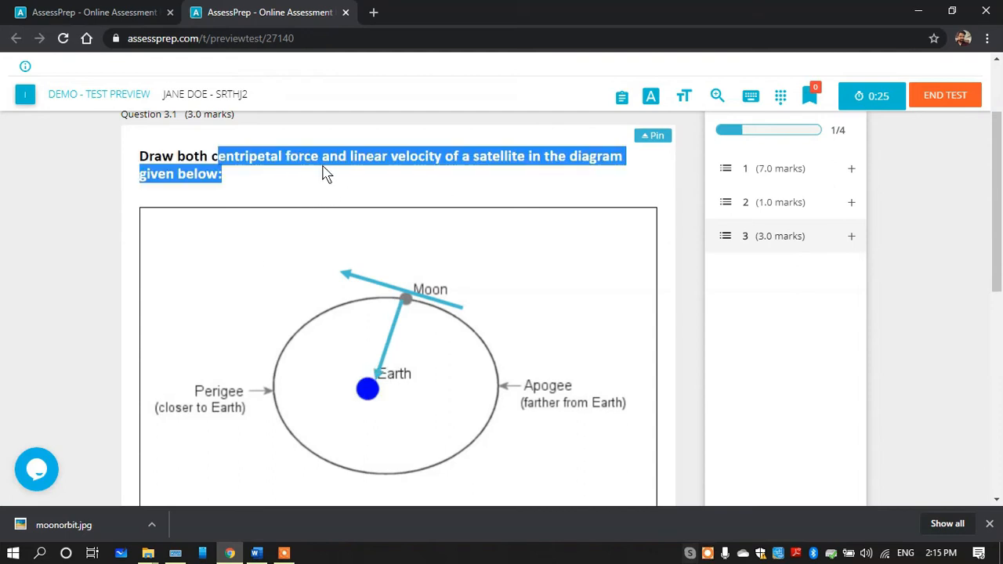
Add the text label "velocity" to the diagram and place it just above the tangent arrow at the Moon
drag(998, 222, 998, 300)
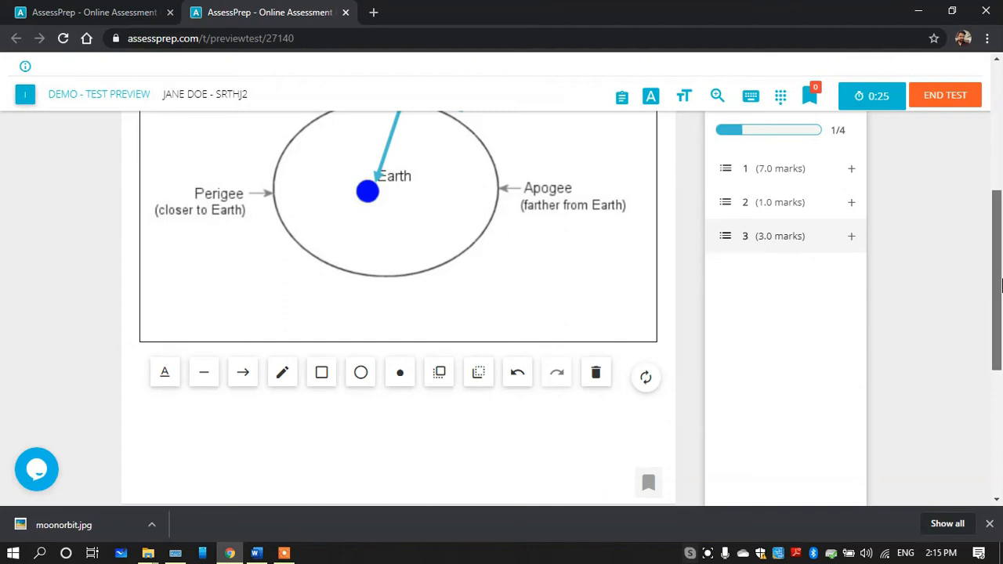
scroll(939, 282, up, 2)
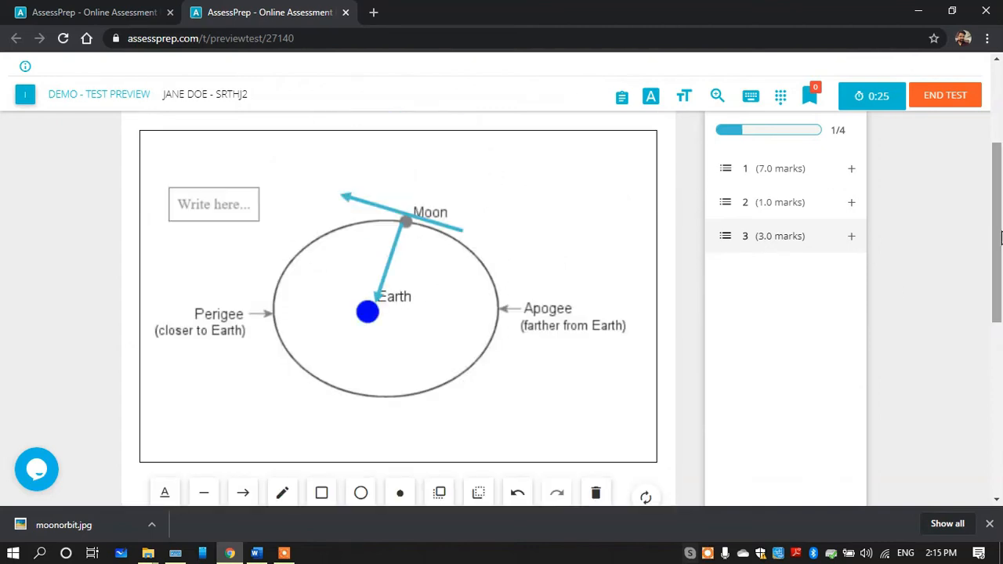
double_click(212, 204)
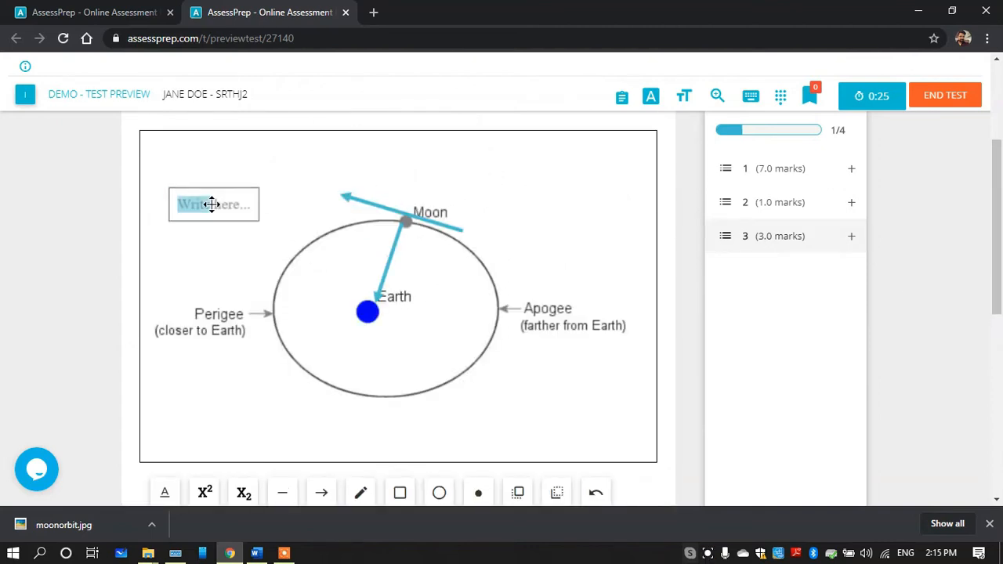
text(velocity)
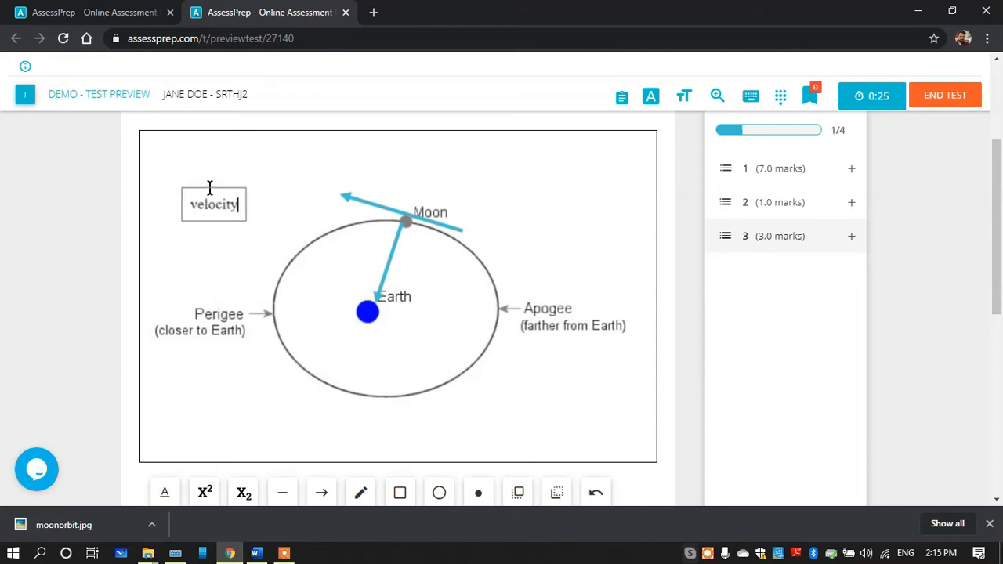
click(195, 223)
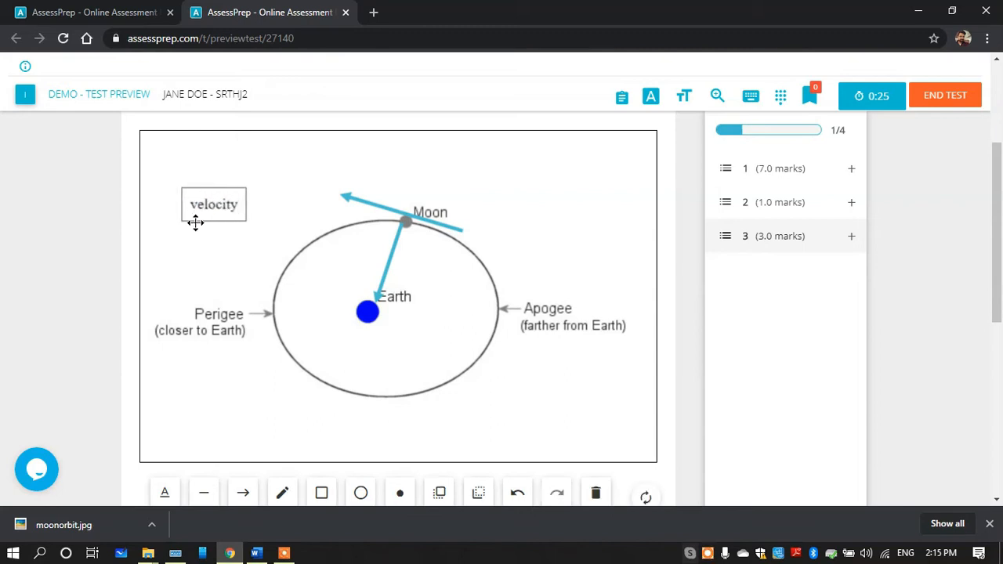
drag(221, 193, 412, 166)
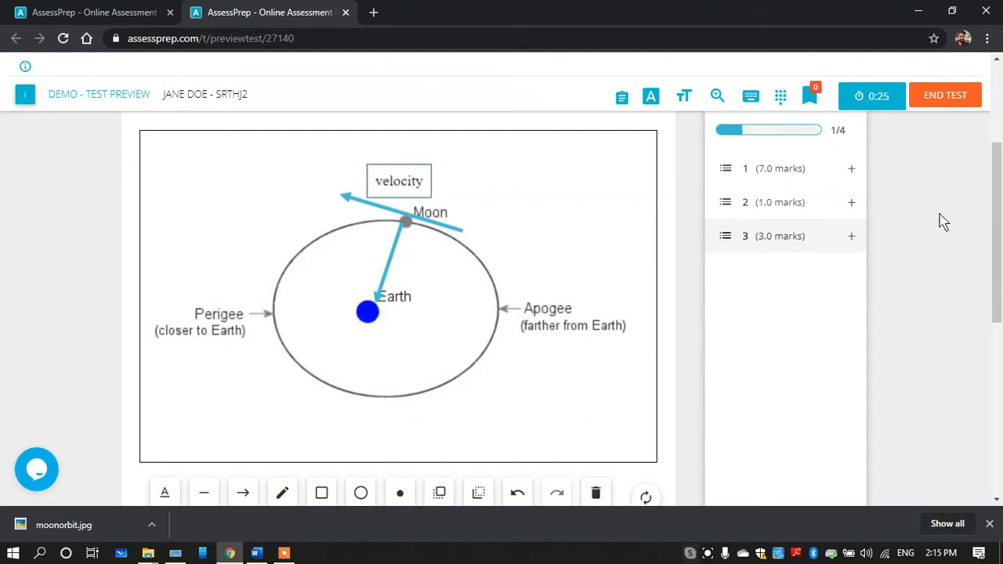
Add the text label "centripetal force" and place it over the arrow between the Moon and Earth
scroll(470, 353, down, 2)
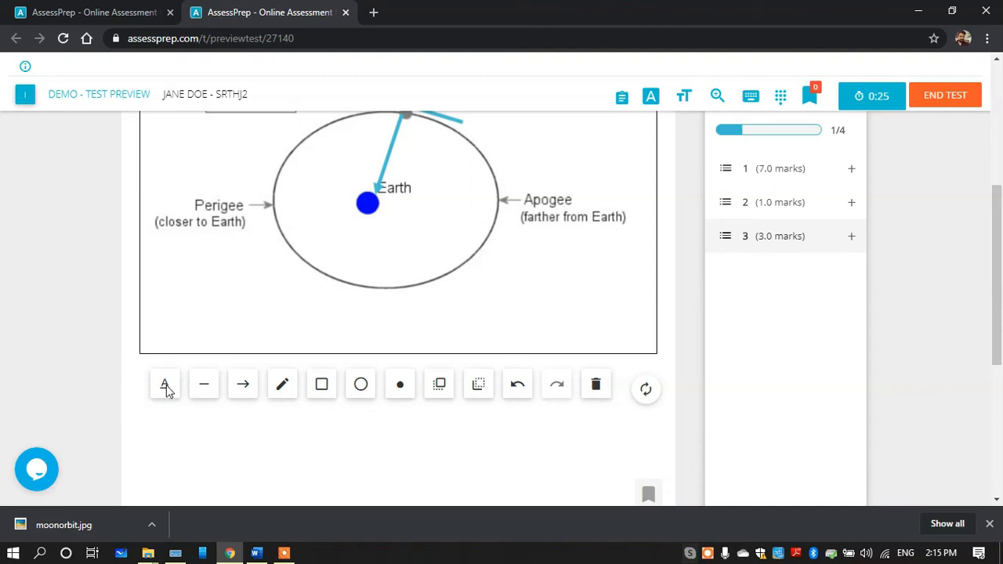
drag(997, 252, 998, 212)
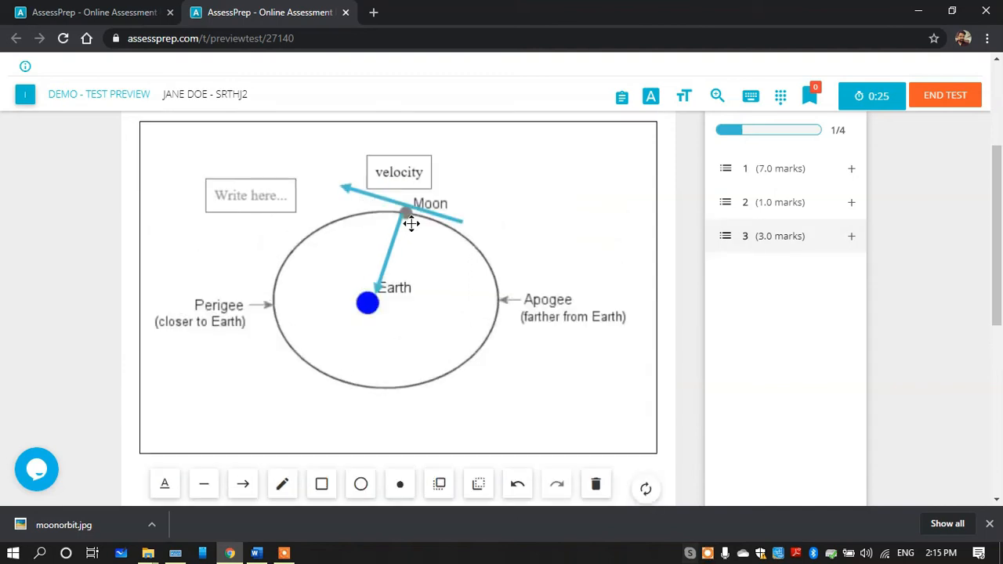
double_click(231, 190)
text(centri)
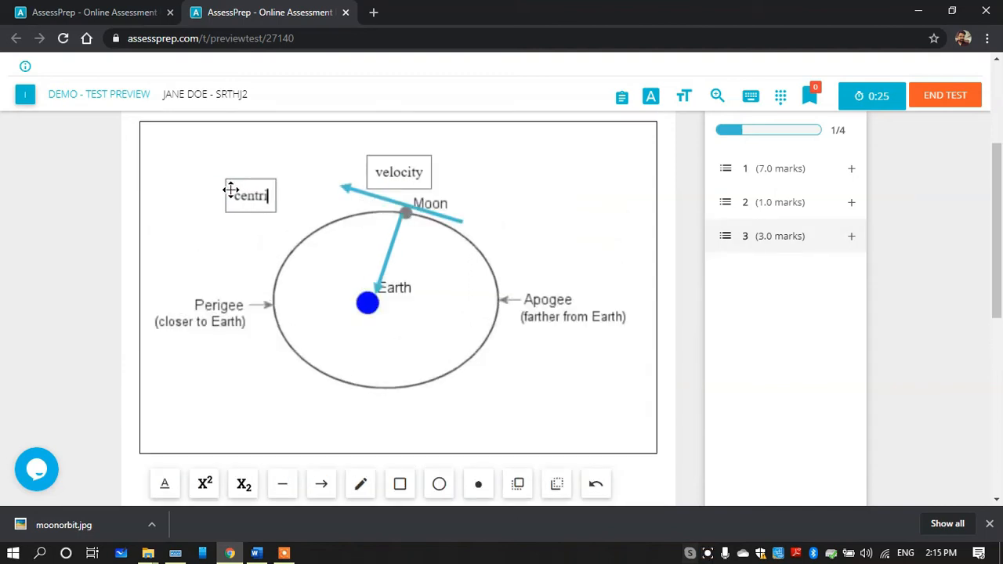
text(petal force)
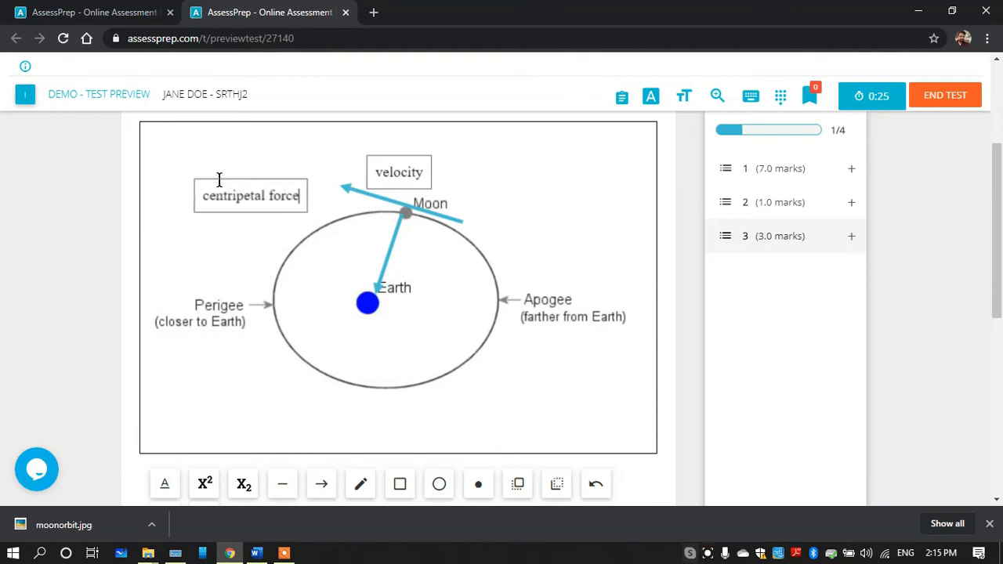
drag(206, 209, 325, 277)
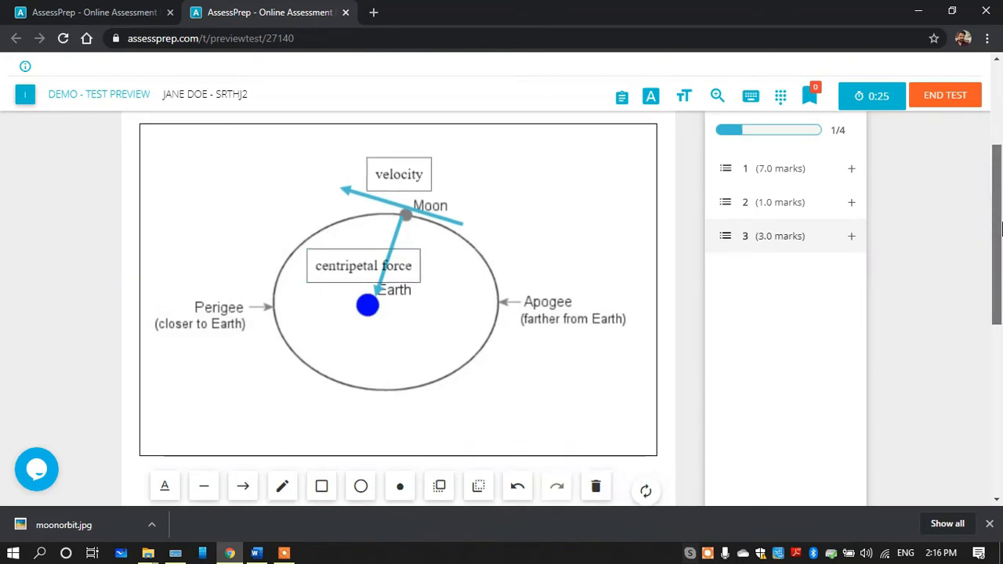
Look back over the answered question 3.1 and return to the DEMO test editor
scroll(1002, 204, up, 2)
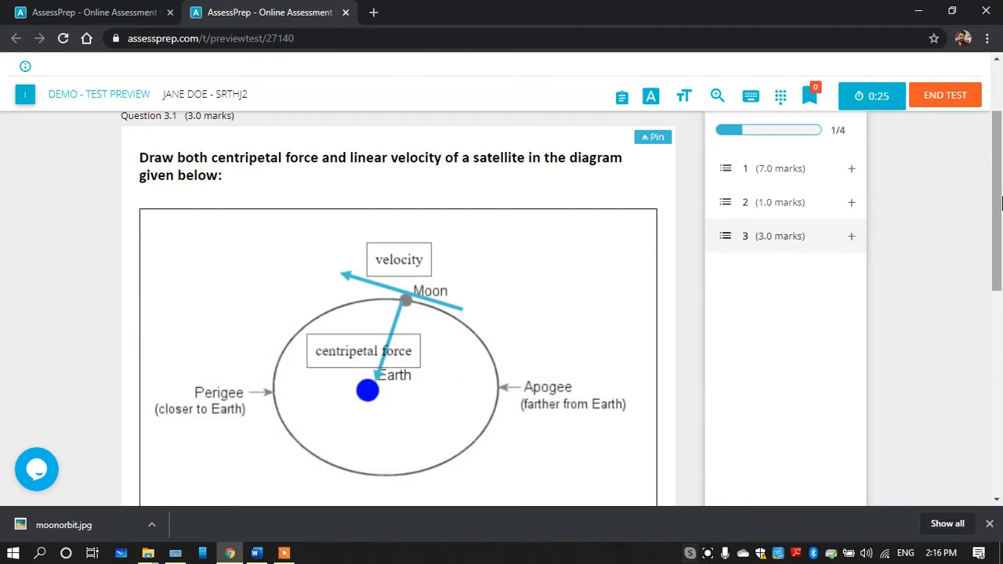
scroll(1001, 203, up, 3)
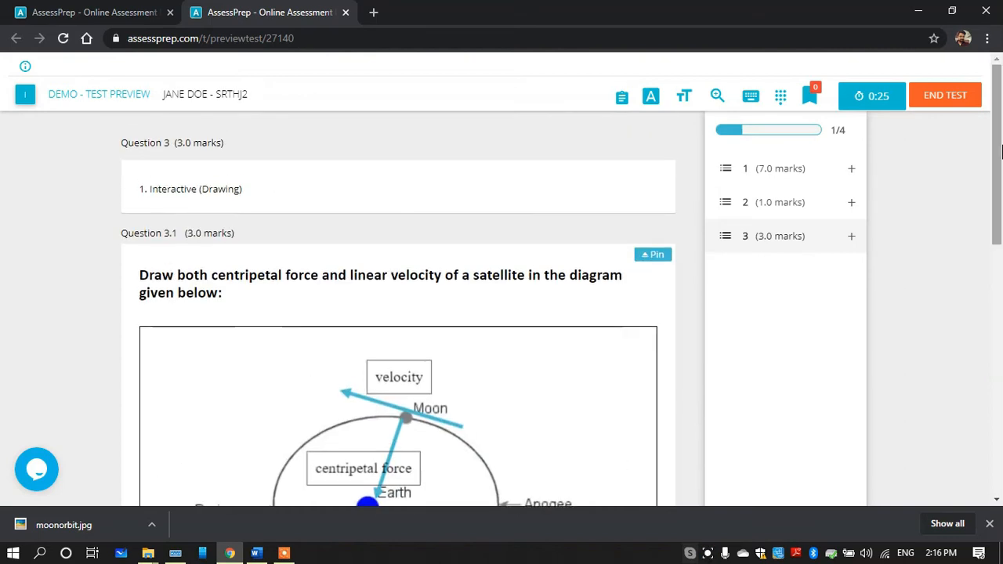
click(94, 11)
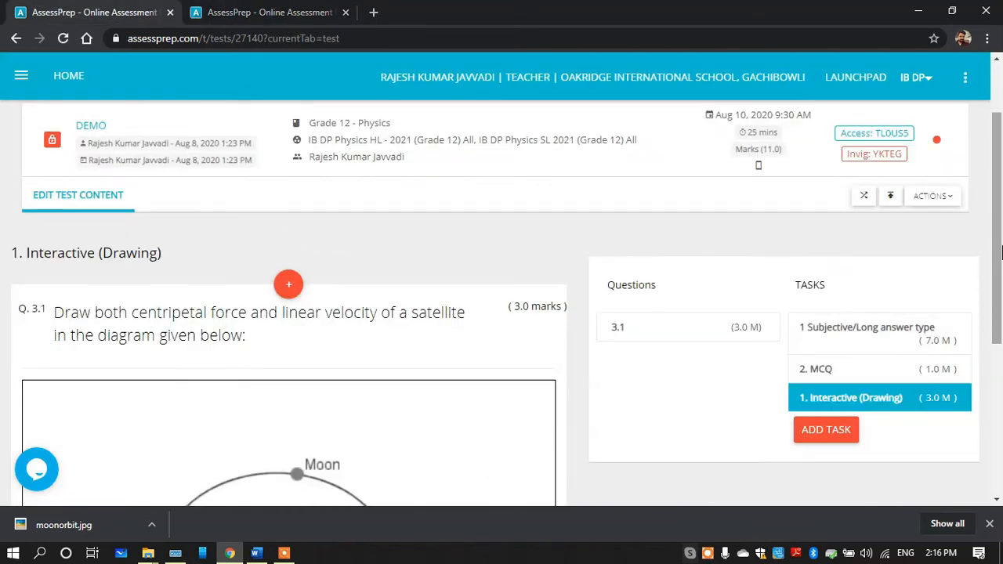
Open question 3.1 for editing and delete the Moon orbit diagram from its interactive drawing area
scroll(382, 351, down, 2)
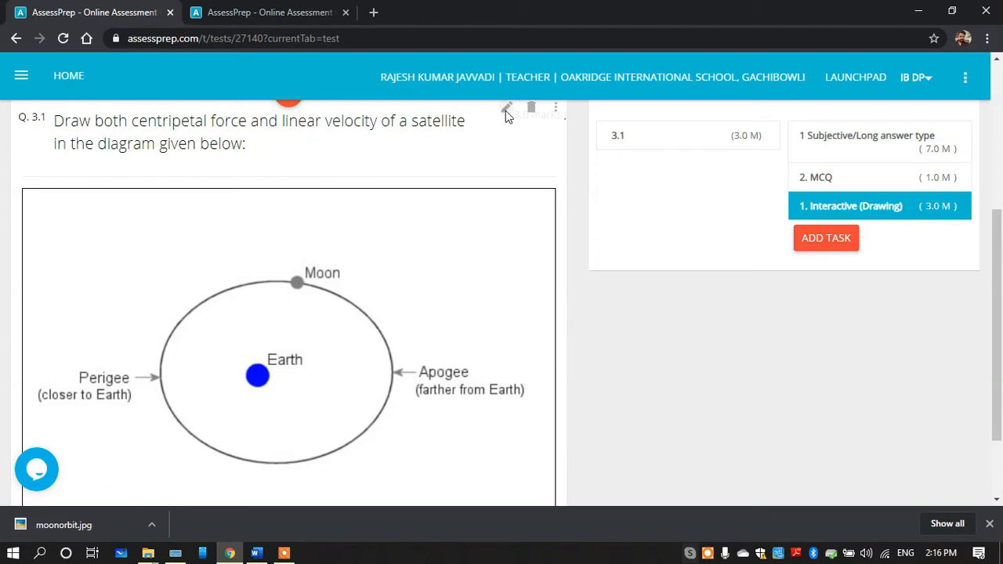
click(506, 110)
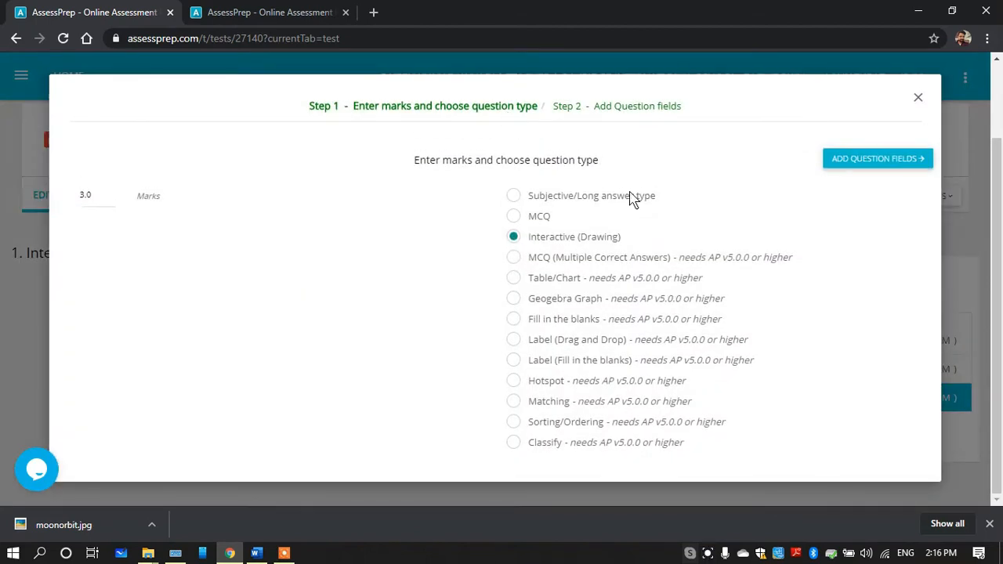
click(865, 160)
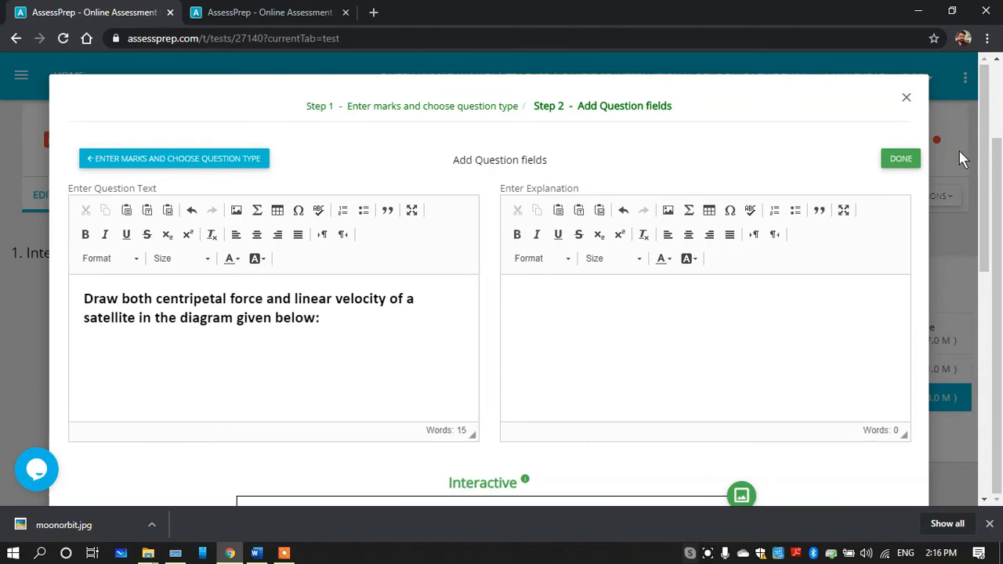
scroll(972, 235, down, 3)
scroll(976, 293, down, 1)
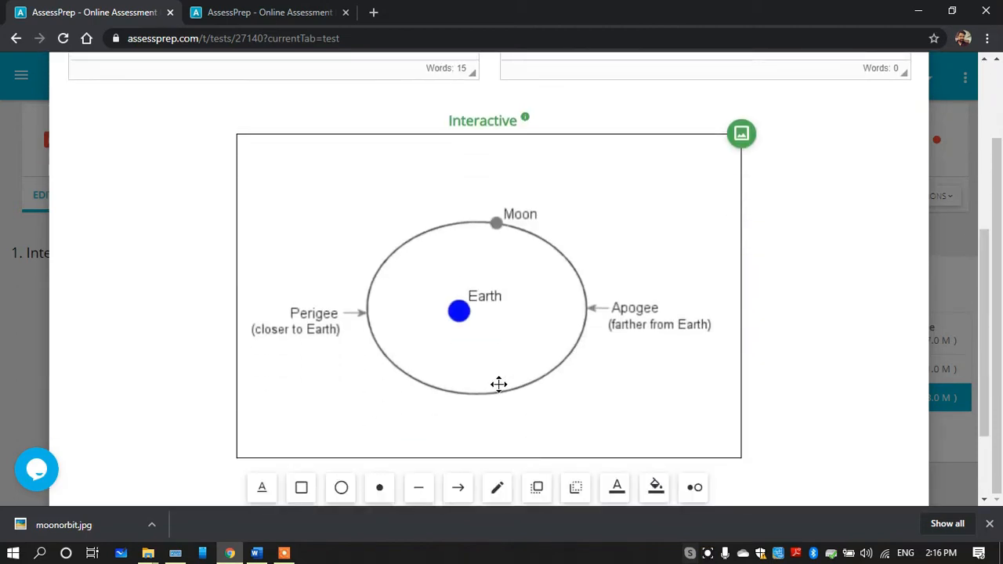
click(433, 334)
key(Delete)
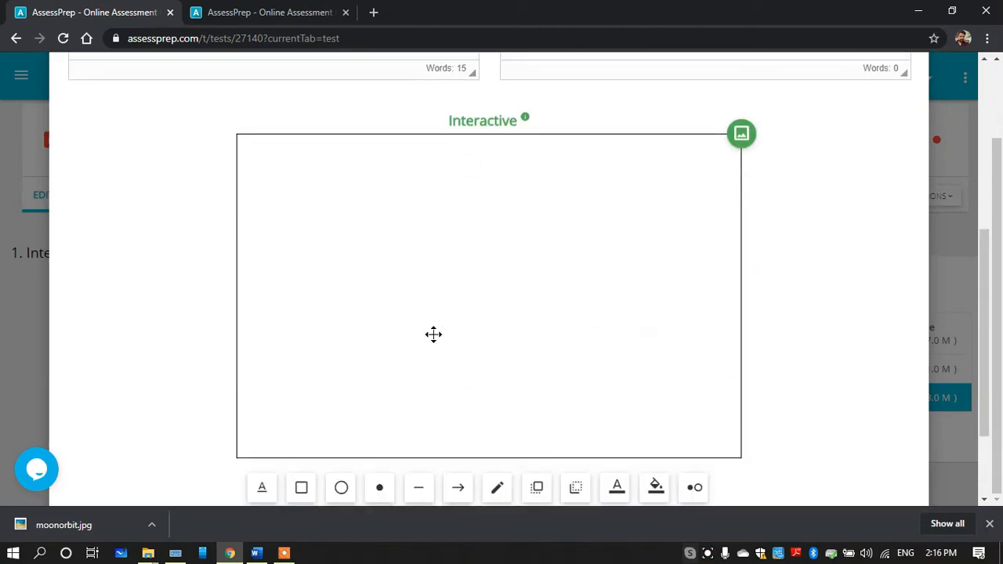
Insert the image pure-white-background-85a2a7fd into the interactive drawing area of question 3.1
click(741, 135)
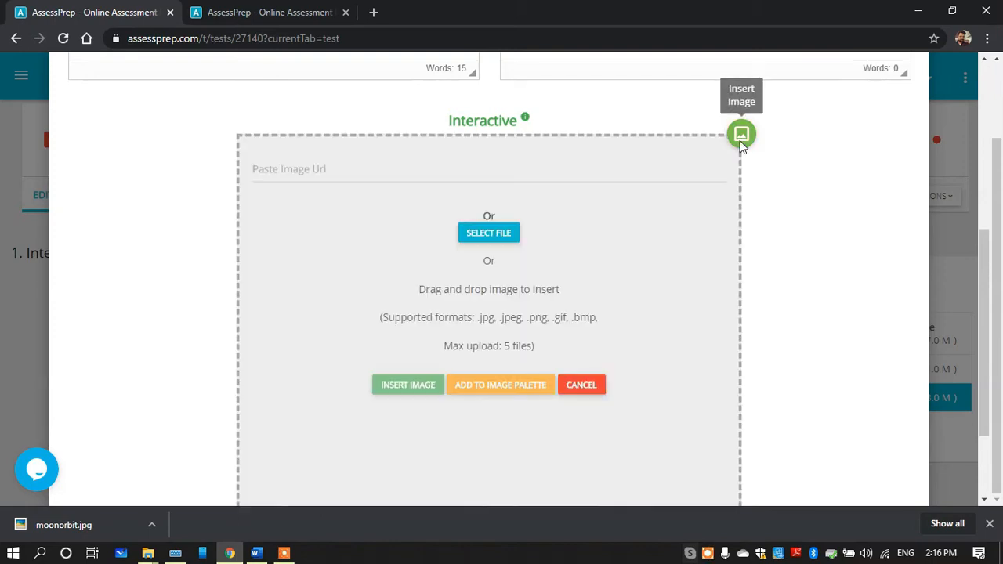
click(497, 235)
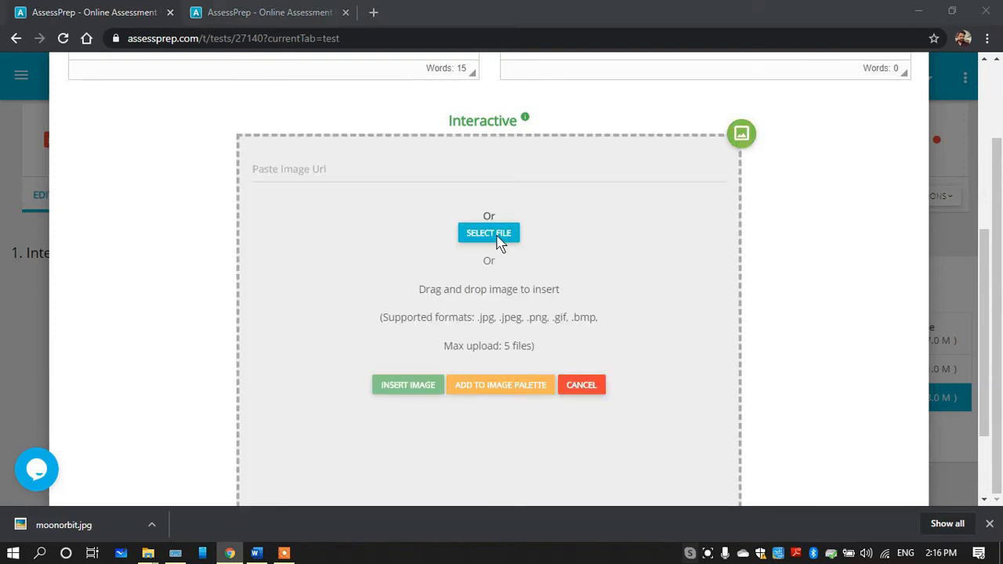
click(484, 265)
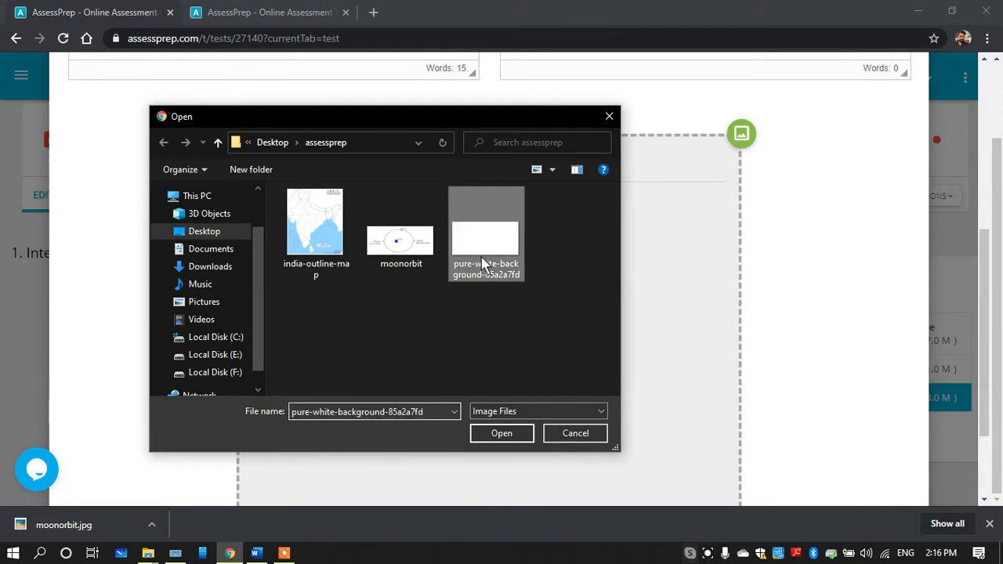
double_click(484, 265)
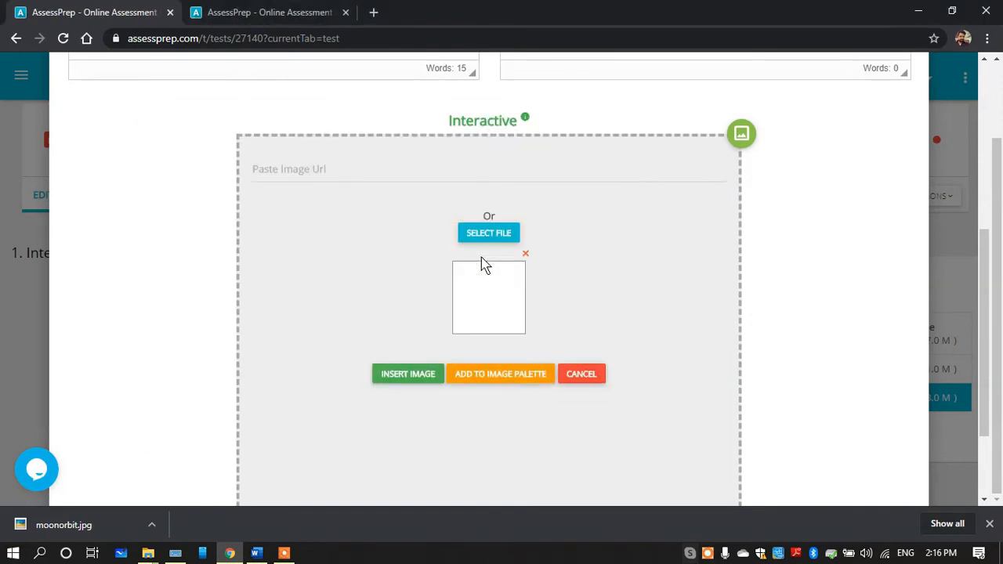
scroll(984, 263, down, 2)
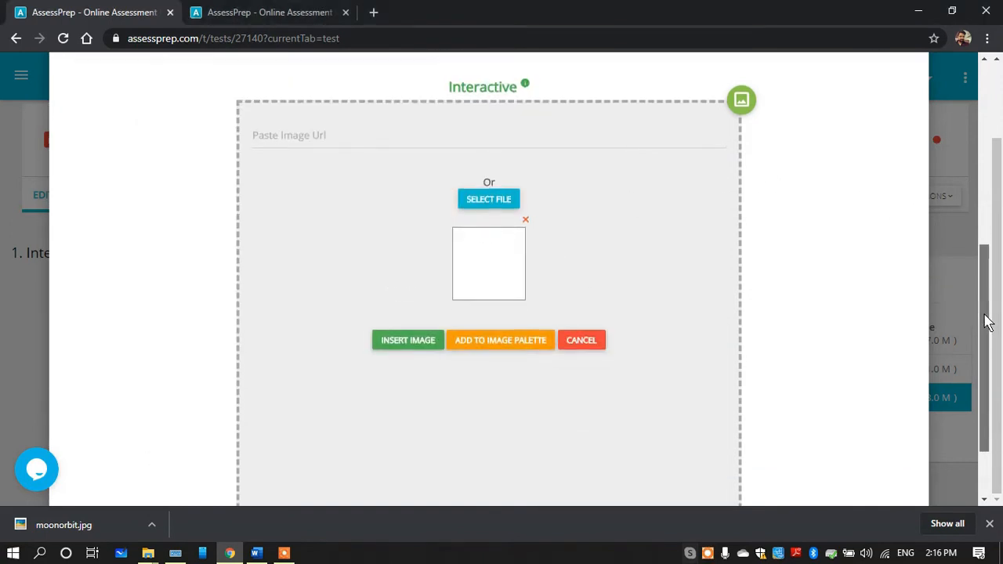
click(400, 249)
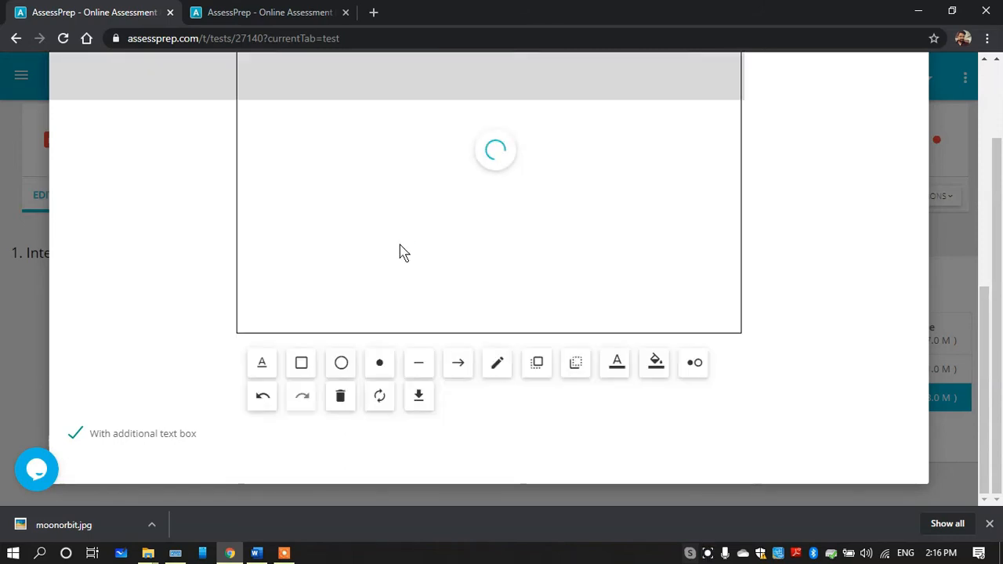
scroll(987, 311, up, 2)
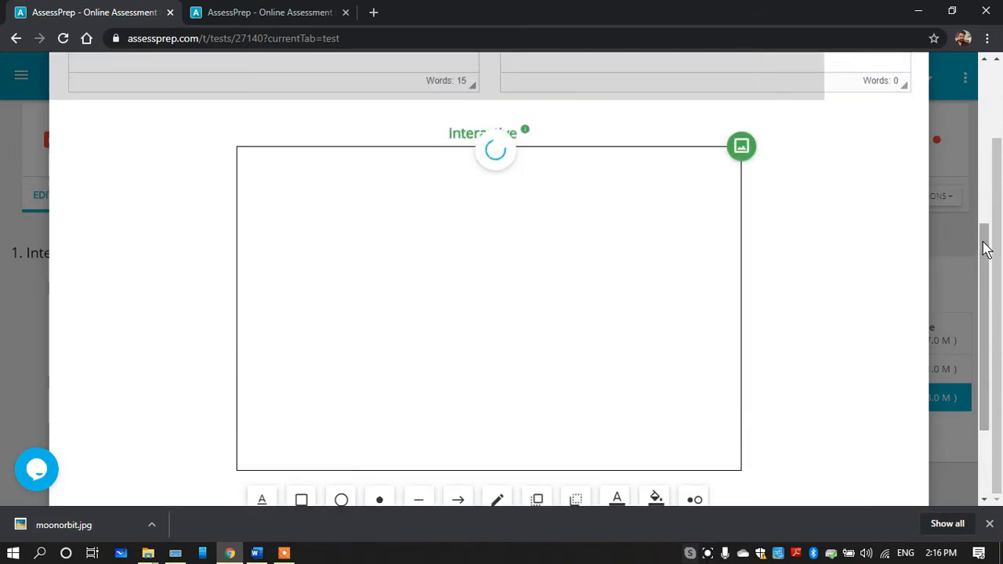
Stretch the inserted white image across the full width of the drawing area and save question 3.1
click(325, 208)
click(395, 383)
click(340, 215)
drag(329, 228, 366, 228)
drag(473, 279, 722, 452)
drag(246, 293, 235, 298)
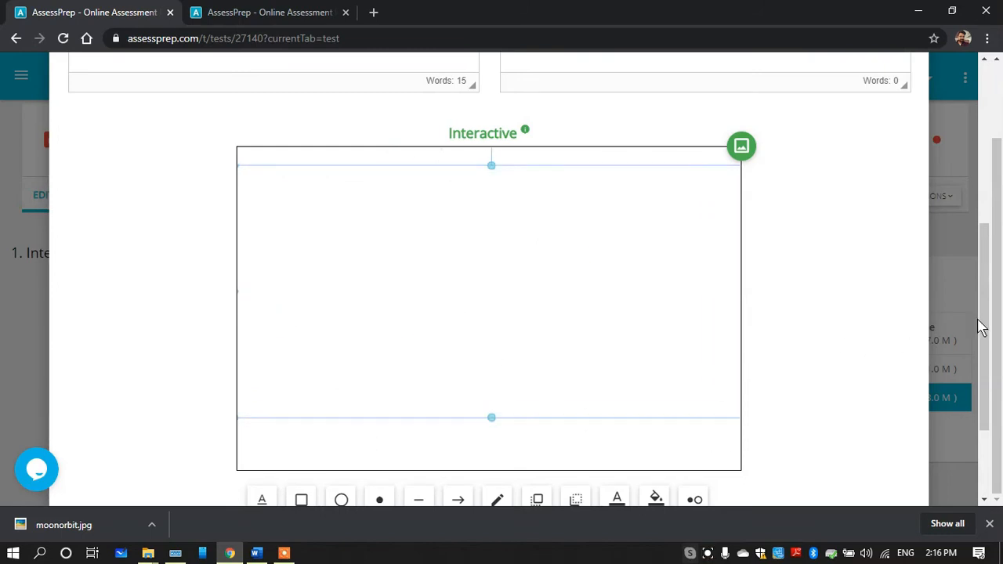
drag(981, 329, 988, 157)
click(901, 159)
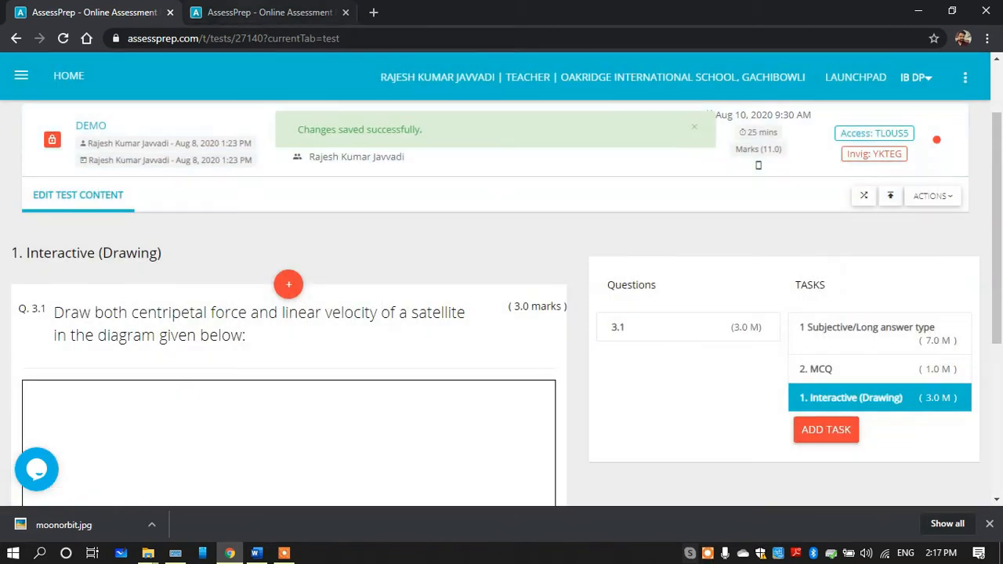
Reload the test preview and view question 3.1 with its blank drawing area and drawing tools
click(259, 13)
click(64, 42)
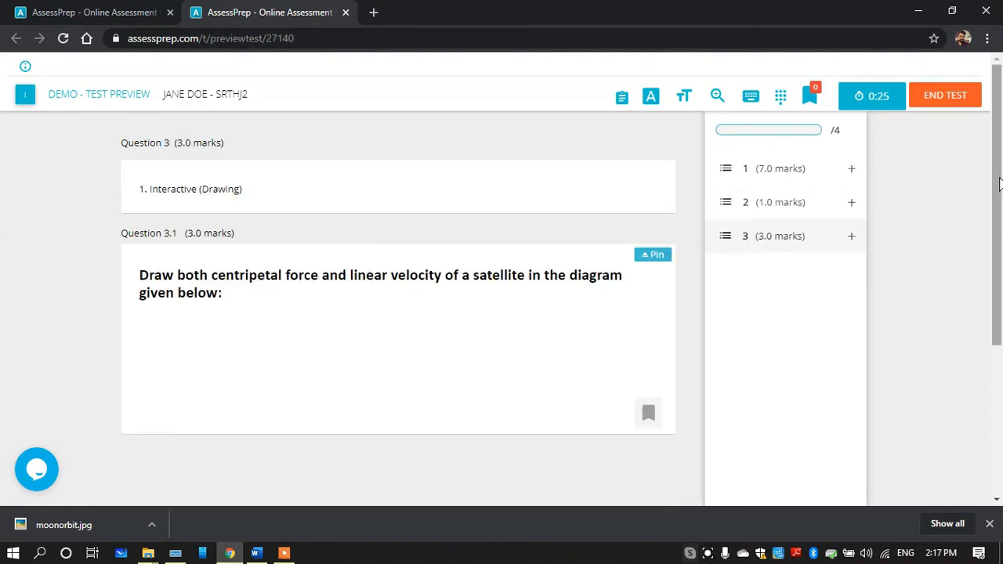
mouse_move(1001, 184)
mouse_down()
mouse_move(1002, 276)
mouse_move(1002, 208)
mouse_up()
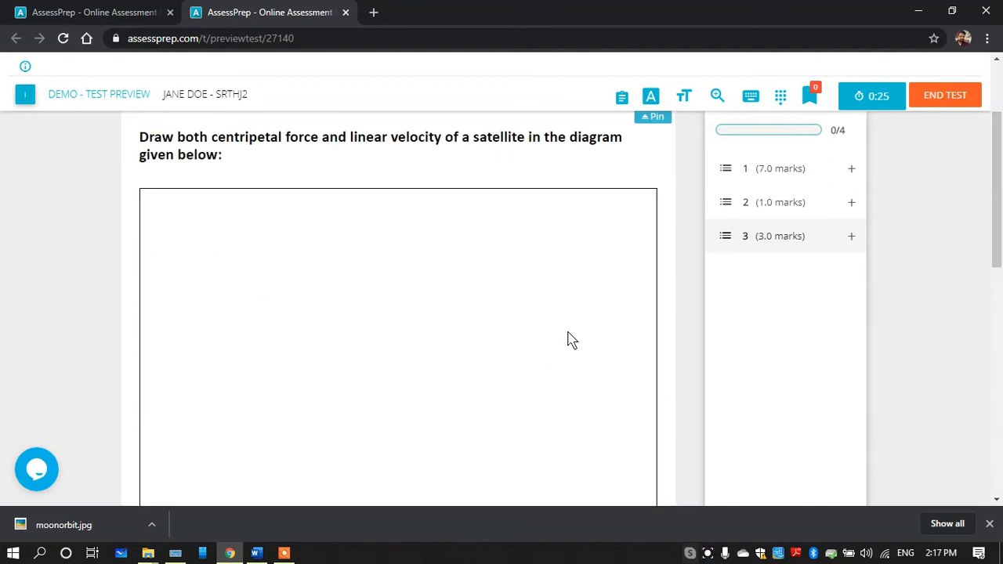
drag(1001, 194, 1002, 247)
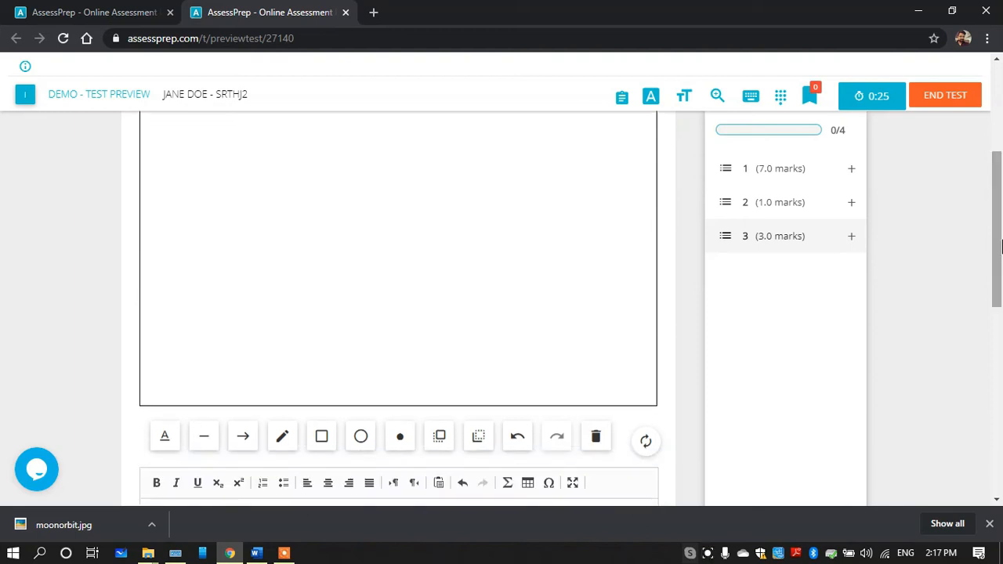
click(283, 439)
mouse_move(414, 181)
mouse_down()
mouse_move(273, 251)
mouse_move(437, 175)
mouse_move(359, 157)
mouse_up()
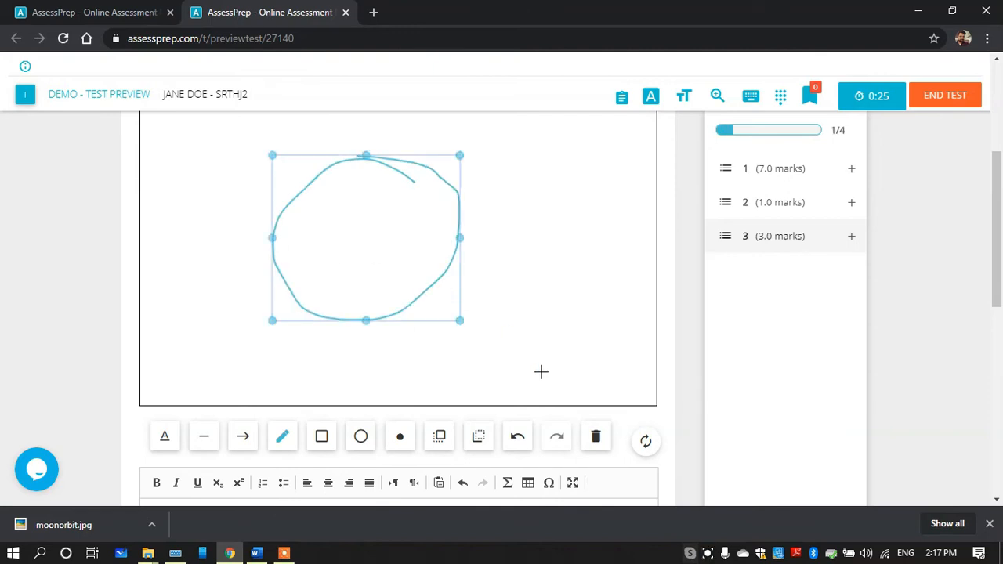
click(595, 437)
Answer question 3.1 with an enlarged circle near the centre, an arrow pointing right from its edge and another pointing down from its bottom
click(361, 443)
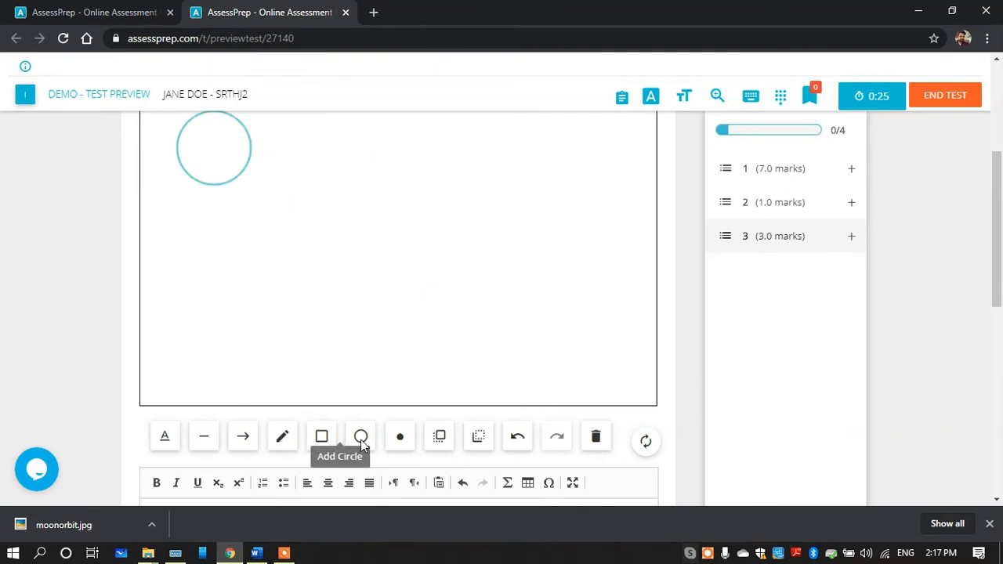
drag(220, 162, 453, 307)
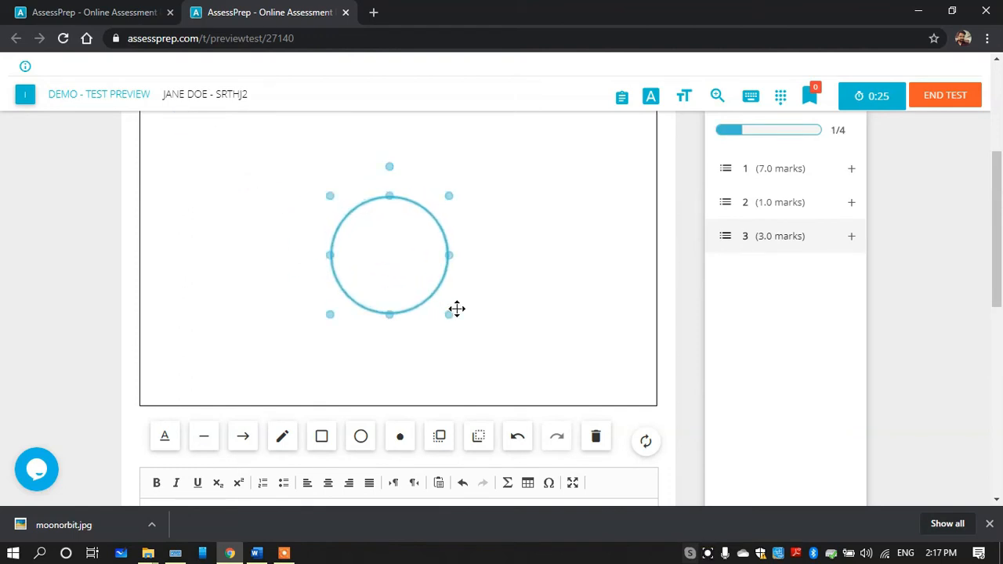
click(248, 436)
drag(451, 238, 623, 234)
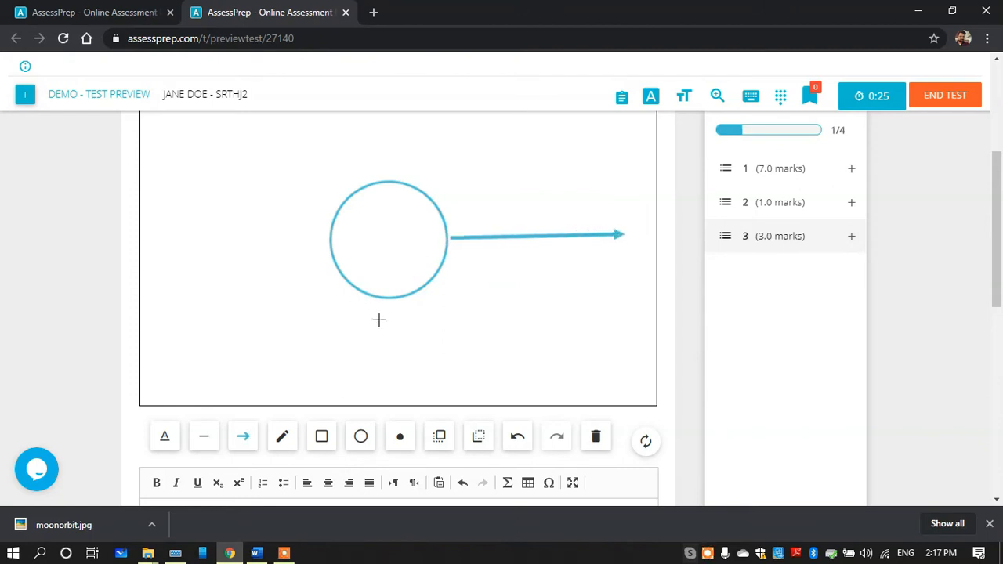
drag(380, 350, 381, 401)
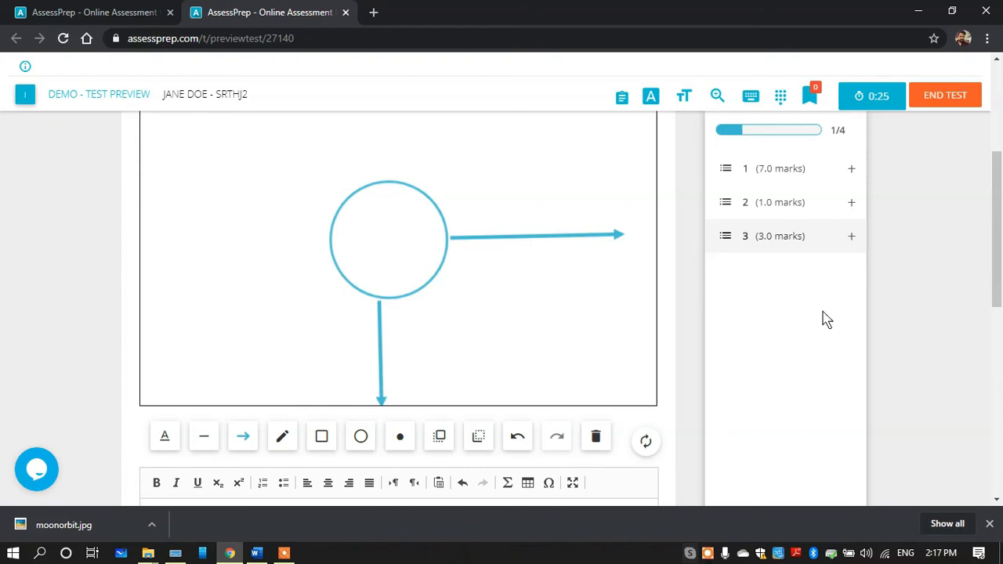
drag(998, 244, 1002, 155)
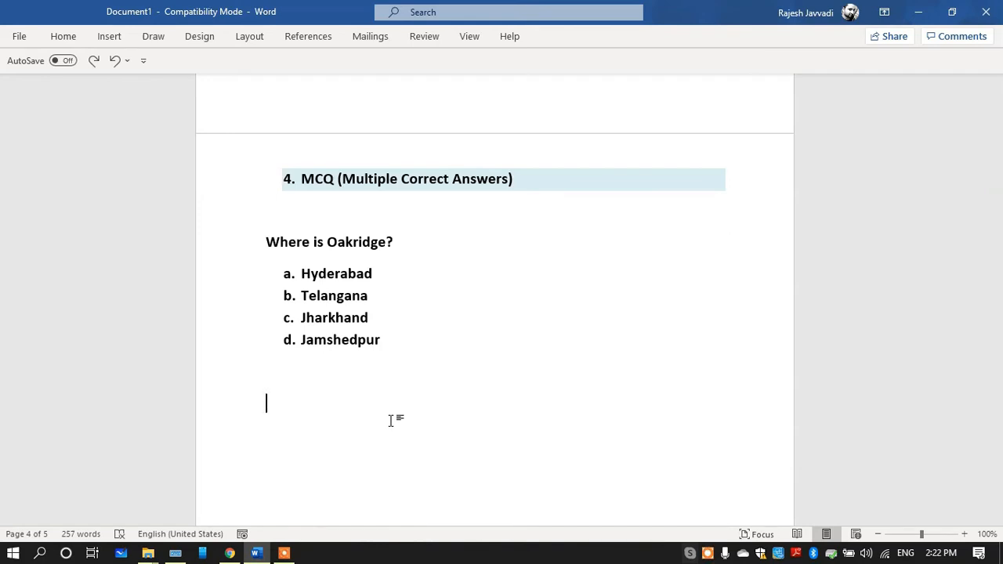
Switch from Word to AssessPrep and create a new task titled "4. MCQ (Multiple Correct Answers)"
click(229, 553)
click(347, 148)
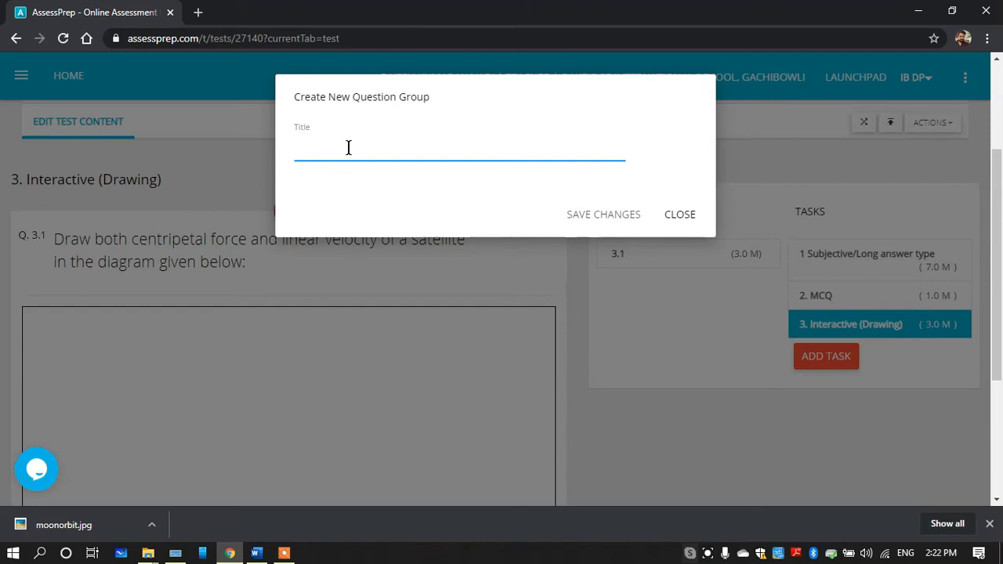
text(1.	MCQ (Multiple Correct Answers))
click(311, 149)
key(BackSpace)
key(BackSpace)
key(BackSpace)
text(4.)
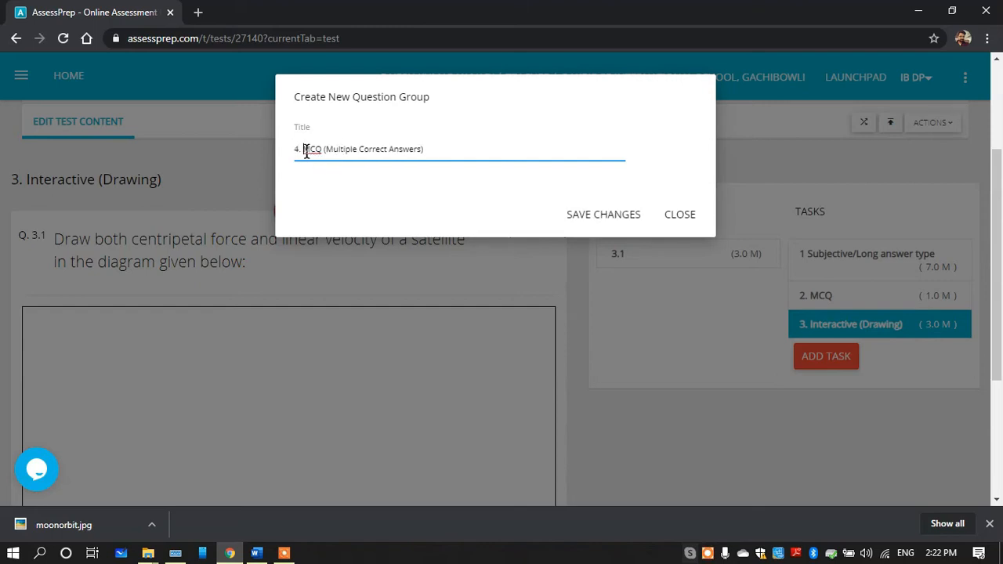
click(621, 218)
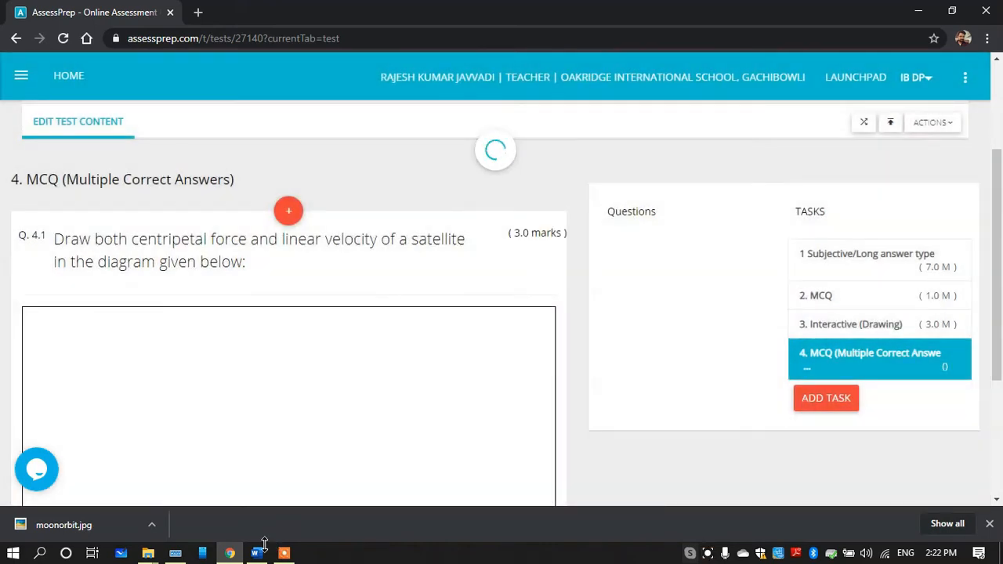
Copy the question "Where is Oakridge?" from the Word document and return to the AssessPrep test editor
click(255, 553)
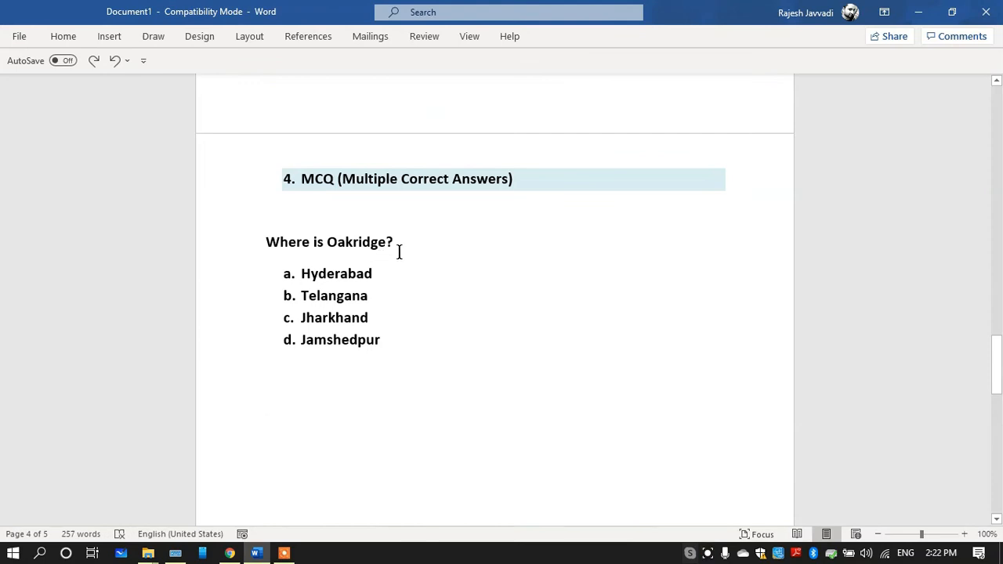
drag(392, 244, 269, 240)
key(ctrl+c)
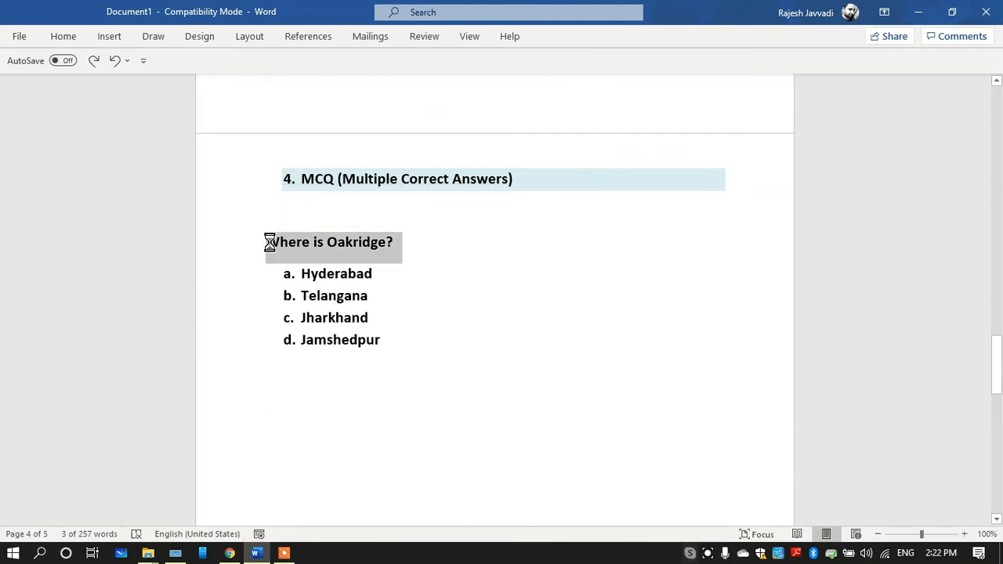
click(230, 553)
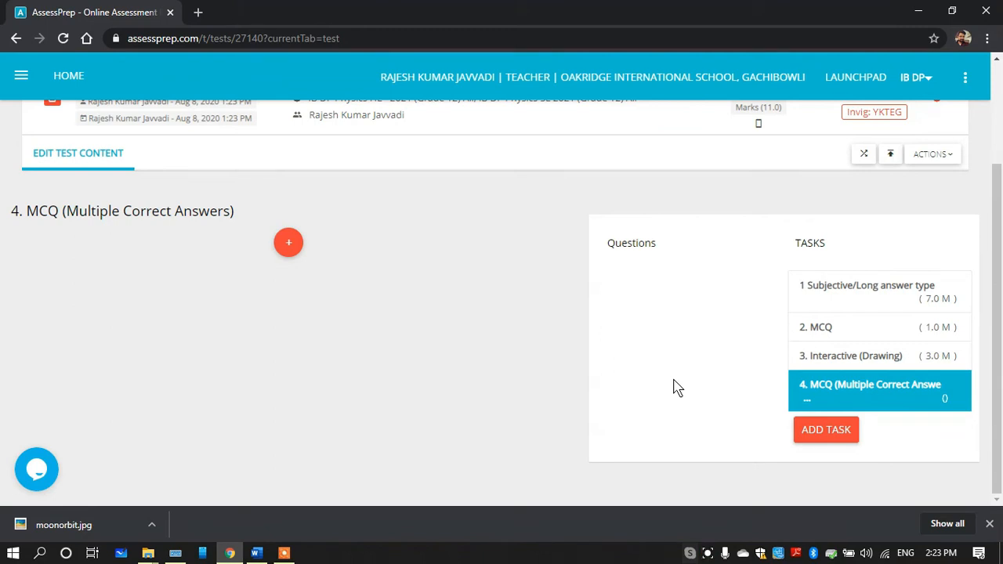
Start a new question in task 4 with 1 mark and the type MCQ (Multiple Correct Answers)
click(289, 245)
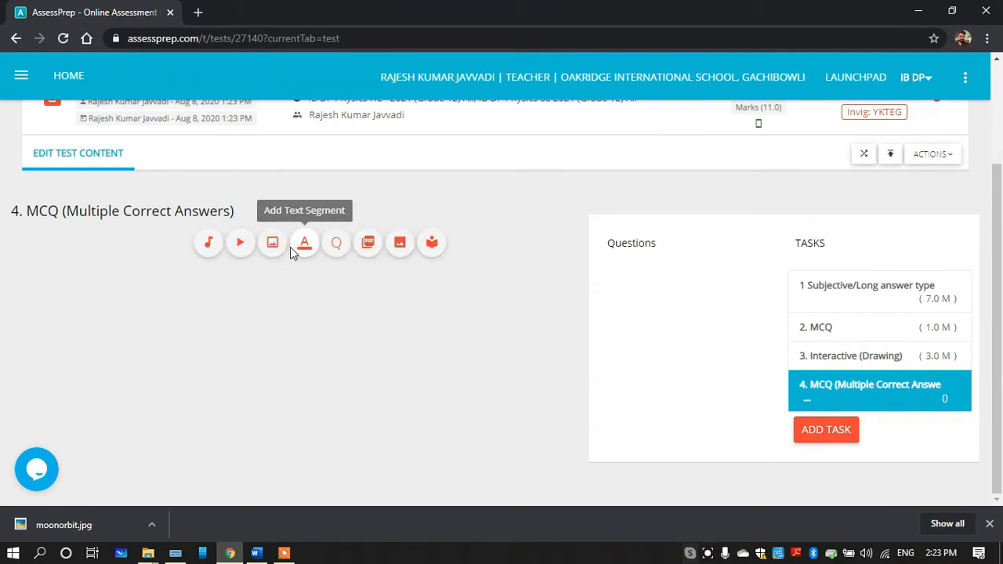
click(336, 245)
click(105, 198)
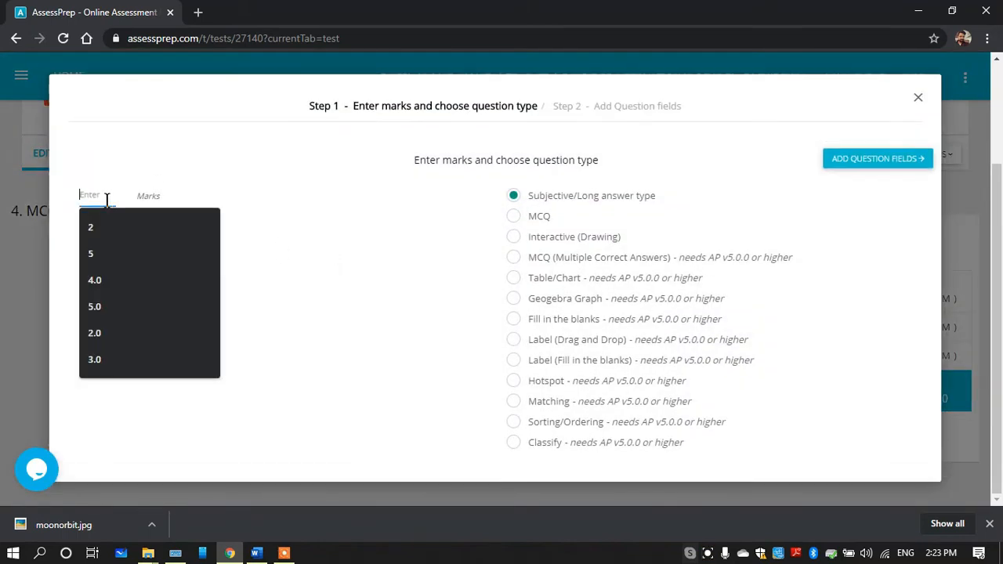
text(1)
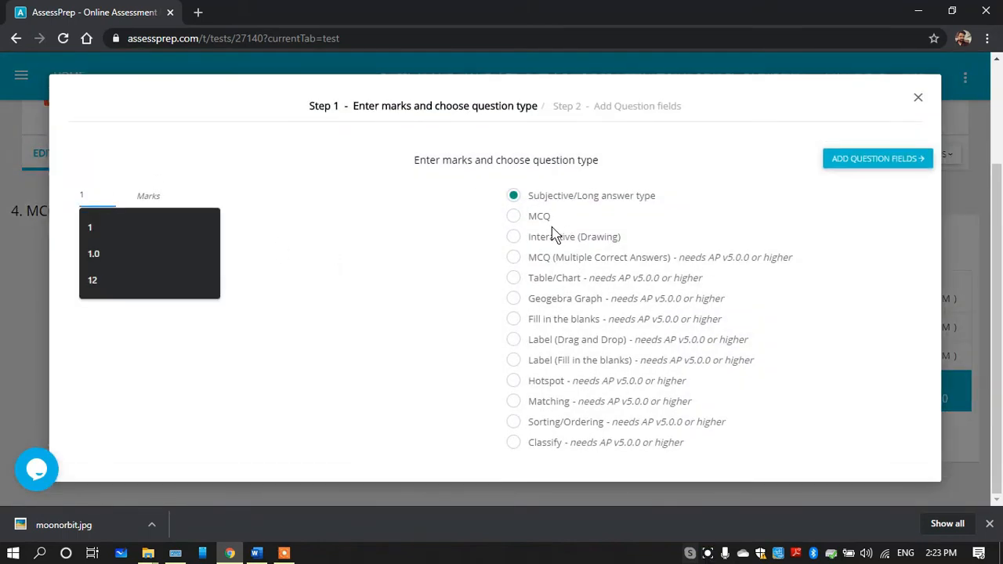
click(516, 265)
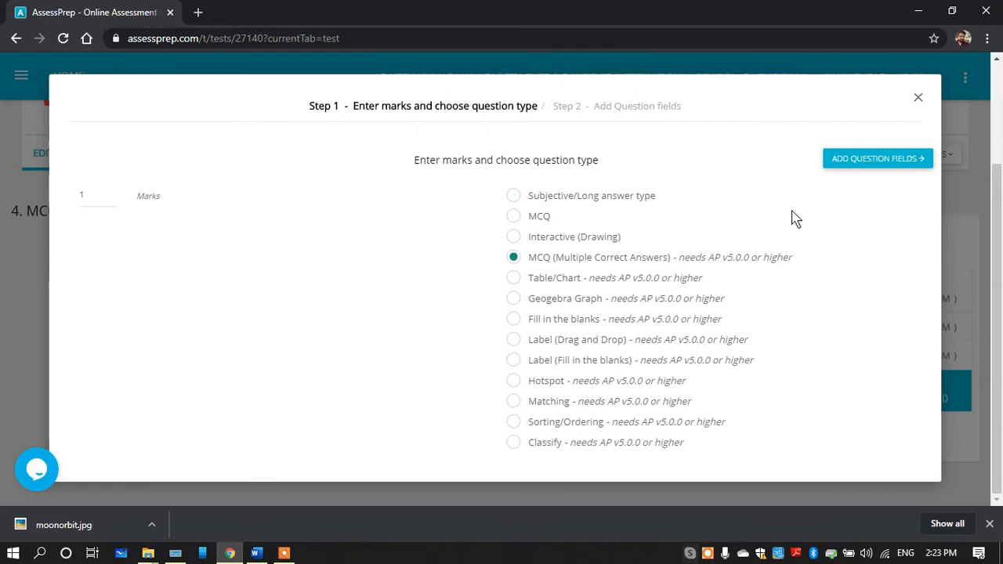
Proceed to the question fields and paste "Where is Oakridge?" as the question text
click(853, 160)
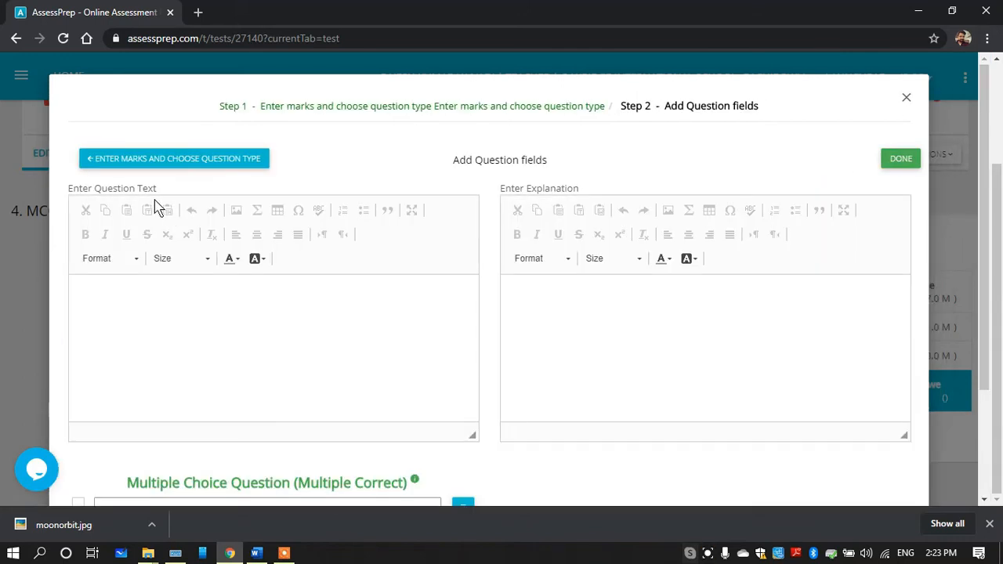
click(123, 293)
key(ctrl+v)
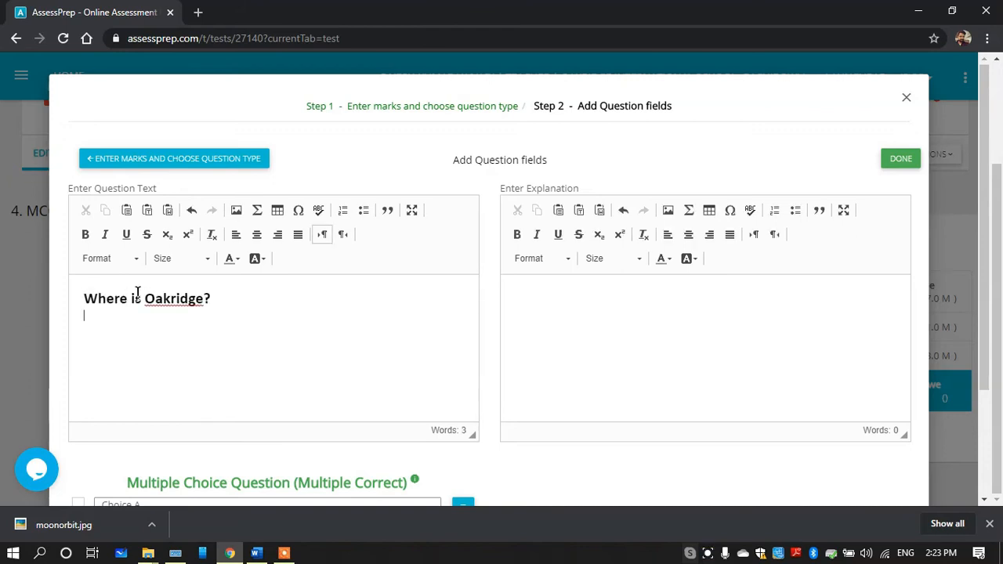
Copy "Hyderabad" from the Word document and paste it over the Choice A placeholder in AssessPrep
scroll(339, 375, down, 2)
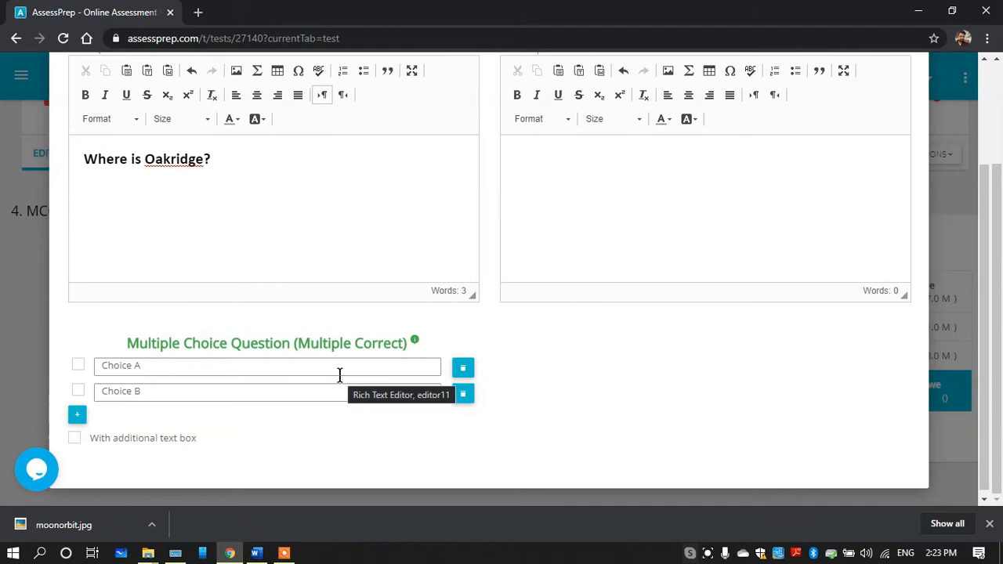
click(266, 370)
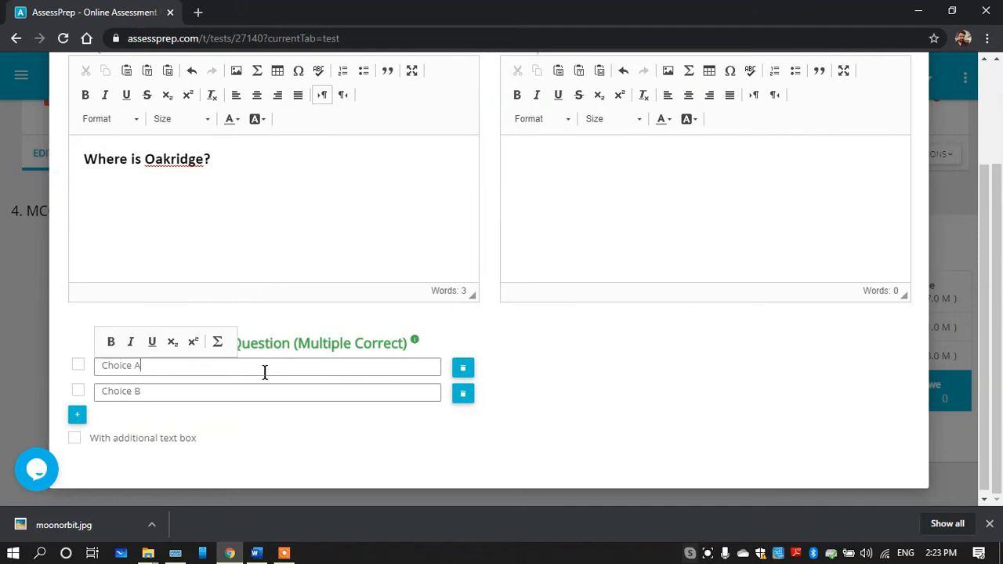
click(256, 554)
click(373, 272)
drag(372, 272, 308, 271)
key(ctrl+c)
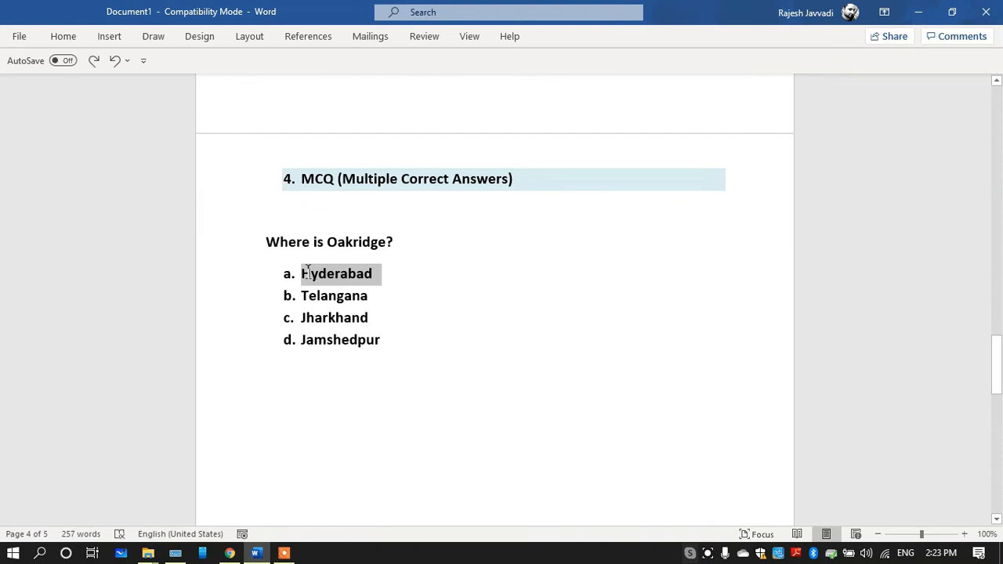
click(229, 553)
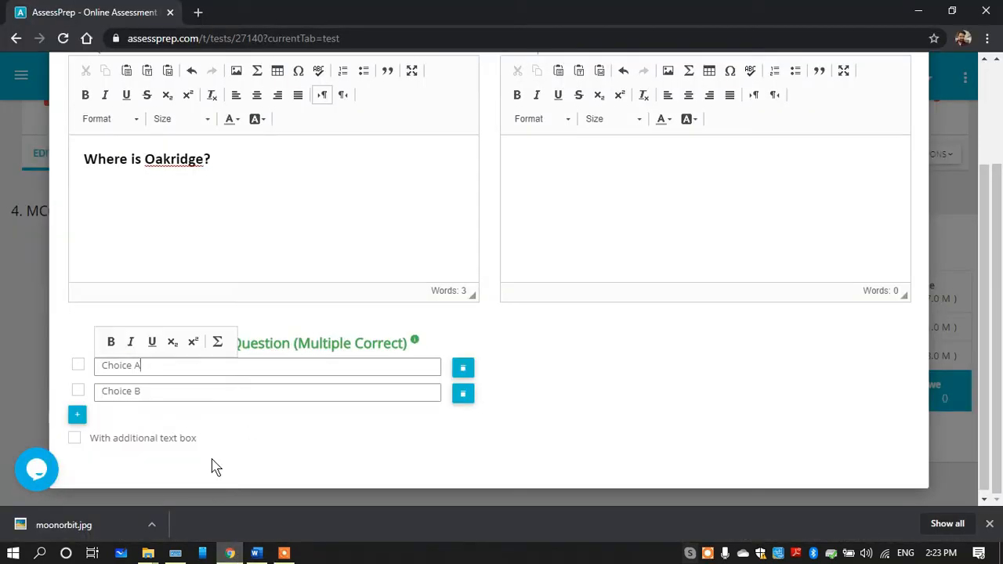
key(ctrl+a)
key(ctrl+v)
Copy "Telangana" from the Word document and paste it over the Choice B placeholder in AssessPrep
click(256, 554)
drag(372, 296, 303, 300)
click(229, 554)
click(157, 392)
key(ctrl+a)
text(Telangana)
Copy "Jharkhand" from the Word document and add it as a third answer choice in AssessPrep
click(256, 554)
drag(373, 319, 304, 320)
key(ctrl+c)
click(229, 554)
click(77, 415)
click(116, 394)
key(ctrl+v)
Copy "Jamshedpur" from the Word document and add it as a fourth answer choice in AssessPrep
click(257, 554)
drag(396, 340, 304, 341)
key(ctrl+c)
click(230, 554)
click(80, 416)
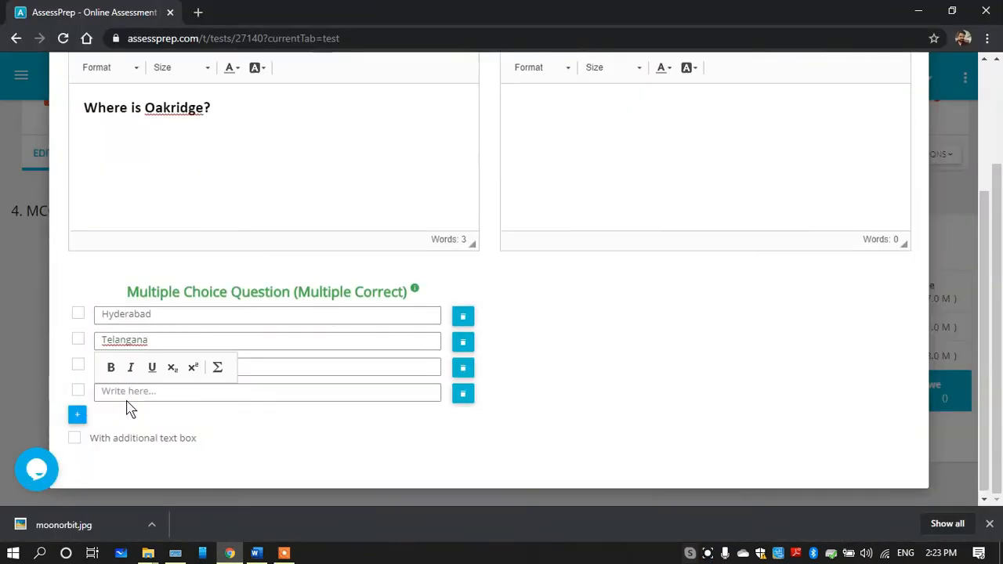
click(137, 394)
key(ctrl+v)
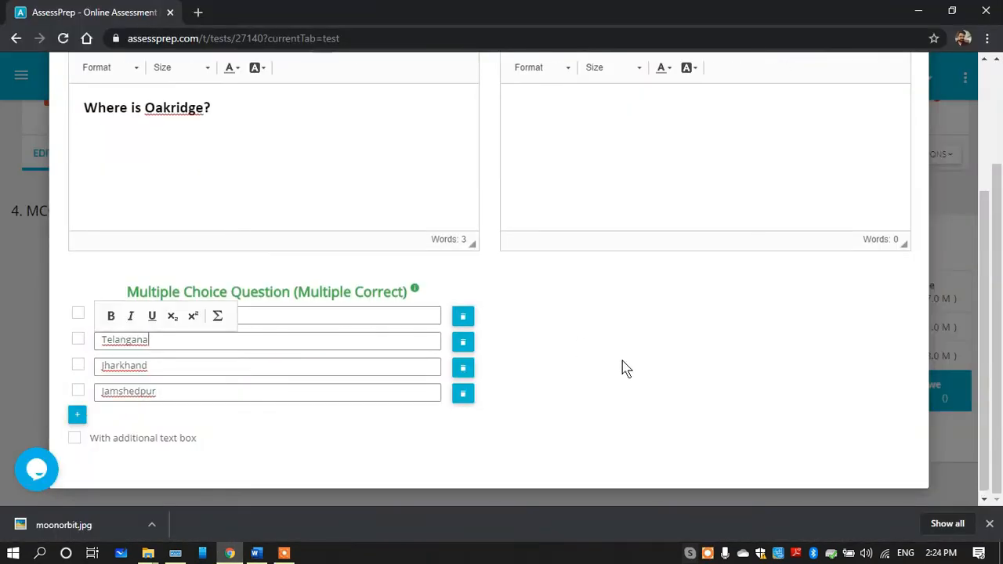
Mark Hyderabad and Telangana as the correct answers and save the question
click(80, 339)
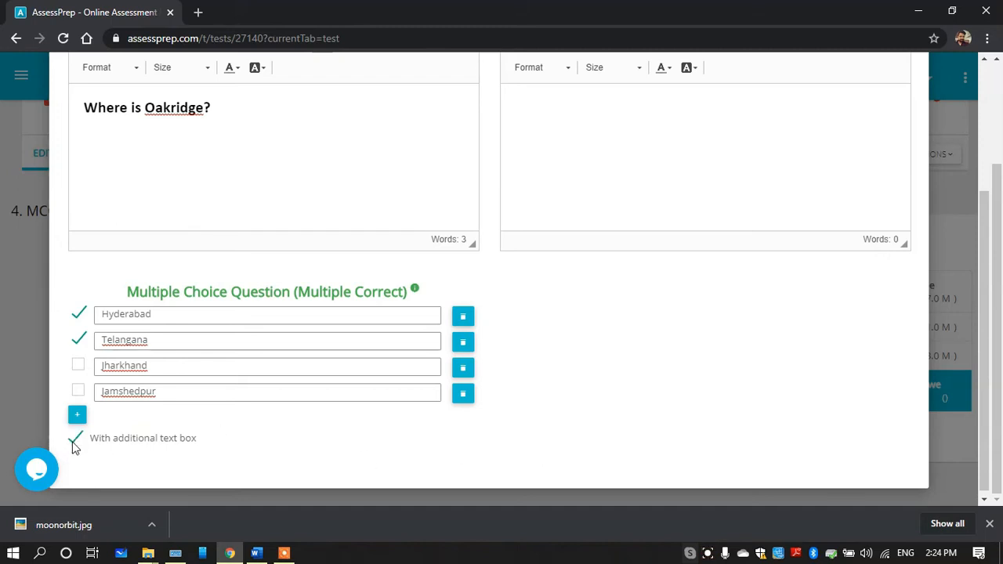
click(73, 442)
drag(981, 336, 980, 206)
click(906, 158)
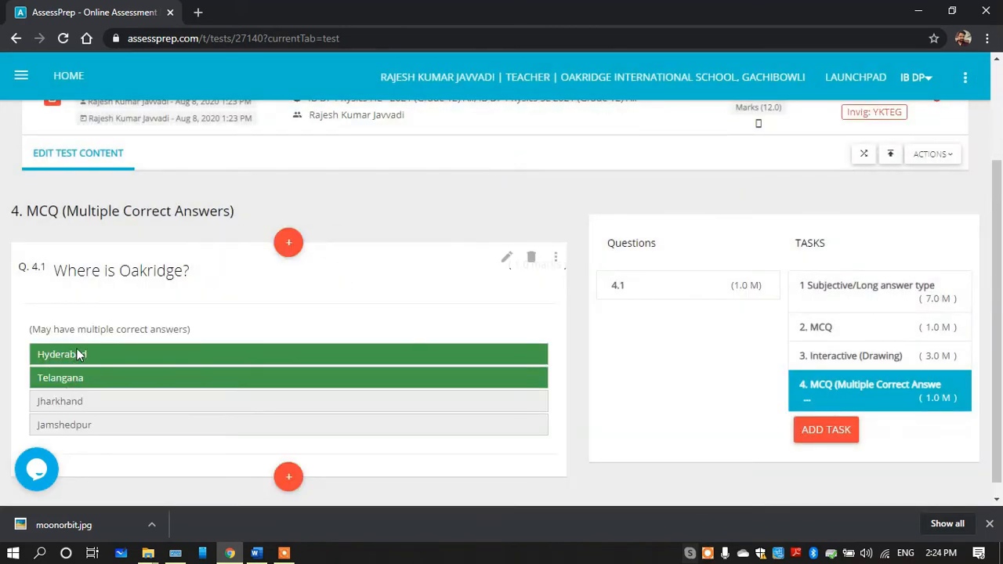
Preview the test and go to question 4
click(933, 156)
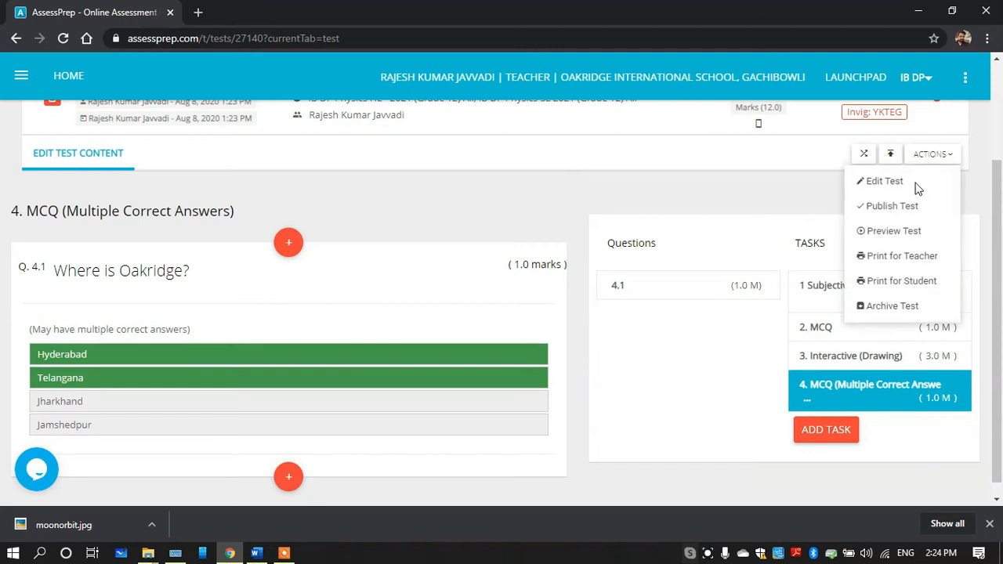
click(906, 238)
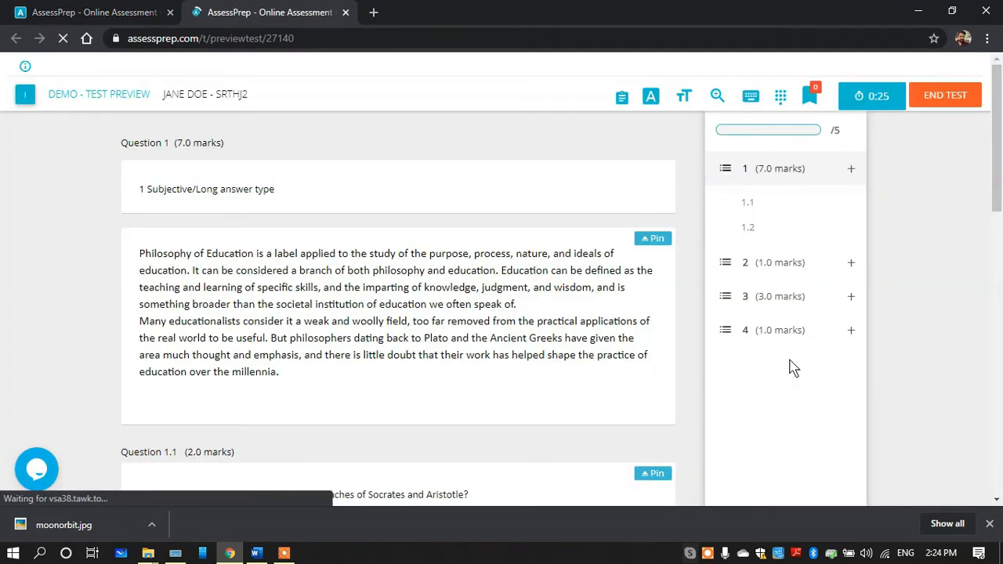
click(748, 333)
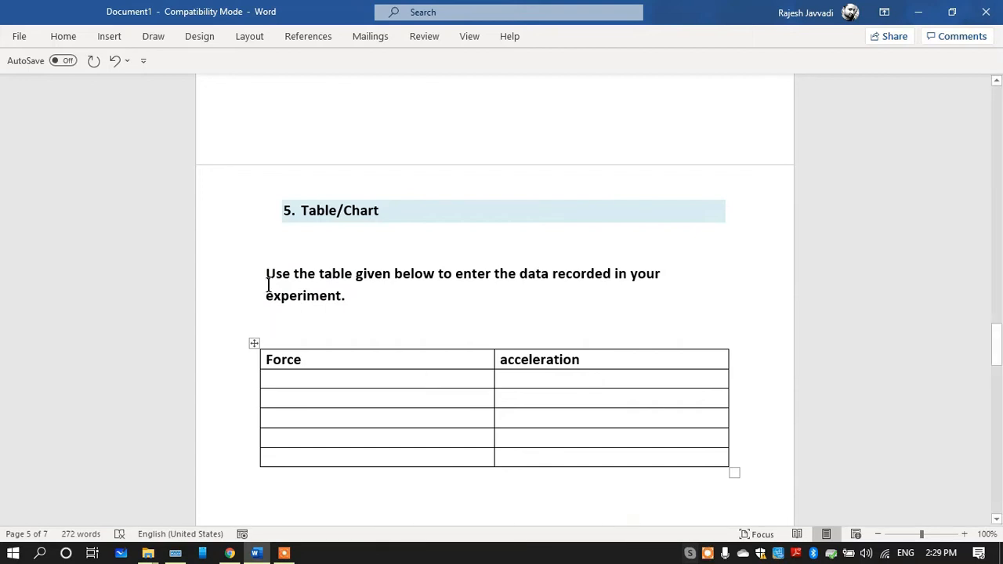
Switch from Word to AssessPrep and create a new task titled "5 table"
drag(269, 272, 352, 293)
key(ctrl+c)
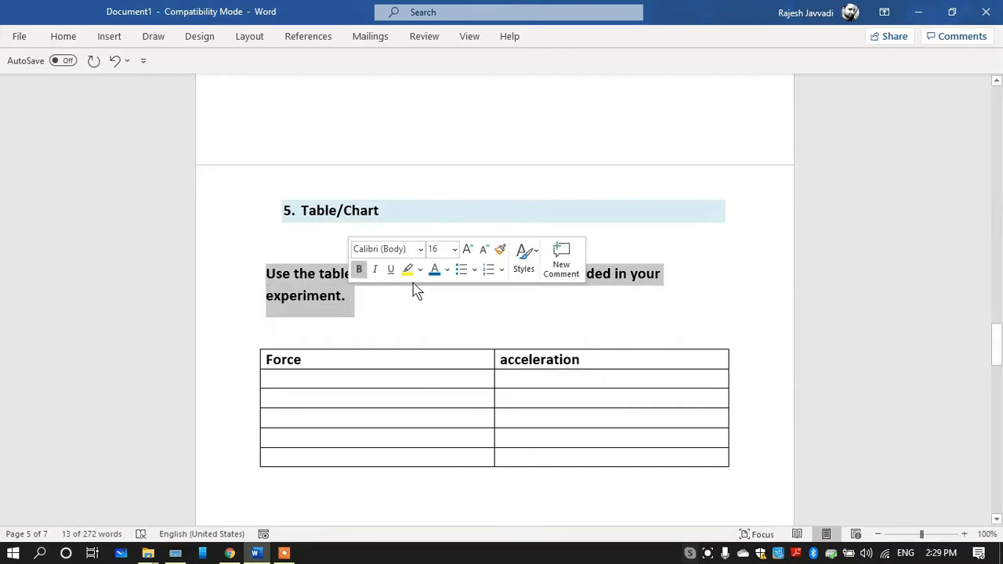
click(475, 293)
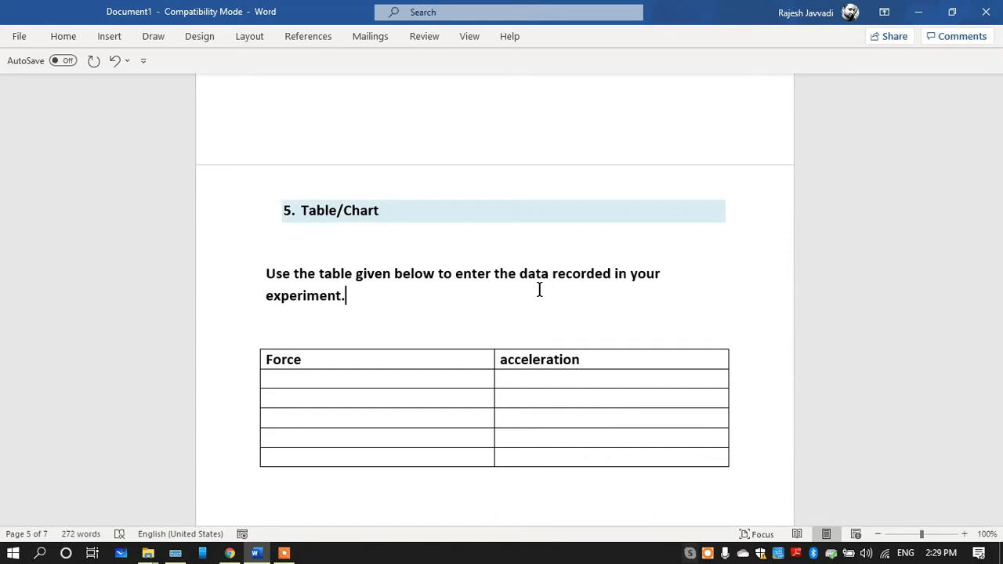
click(230, 553)
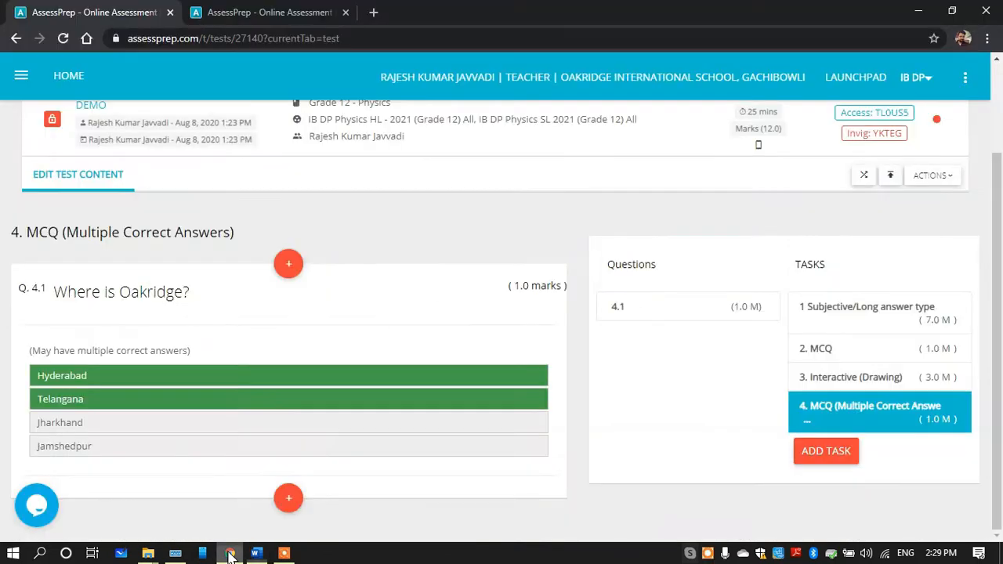
click(831, 451)
click(332, 149)
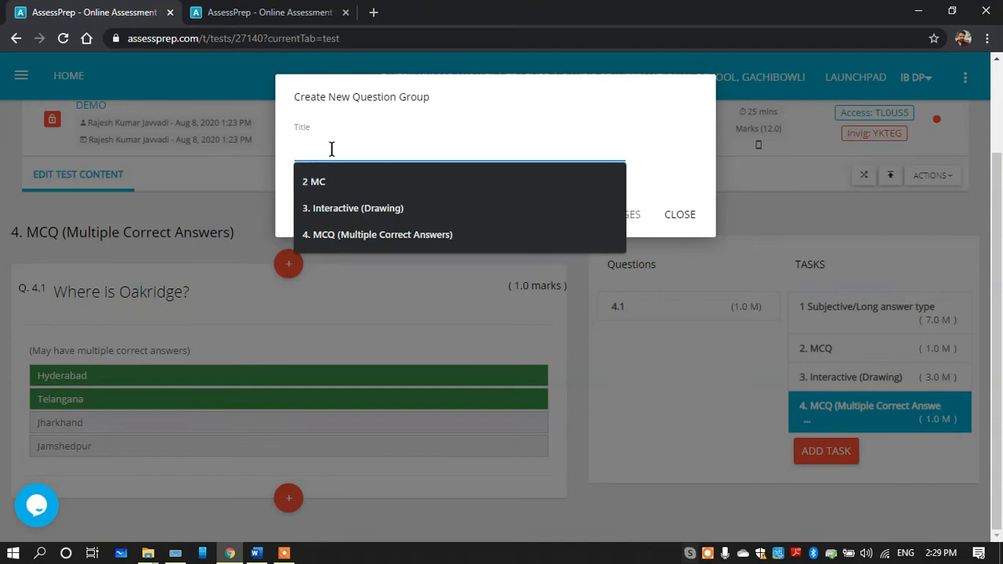
text(5 atble)
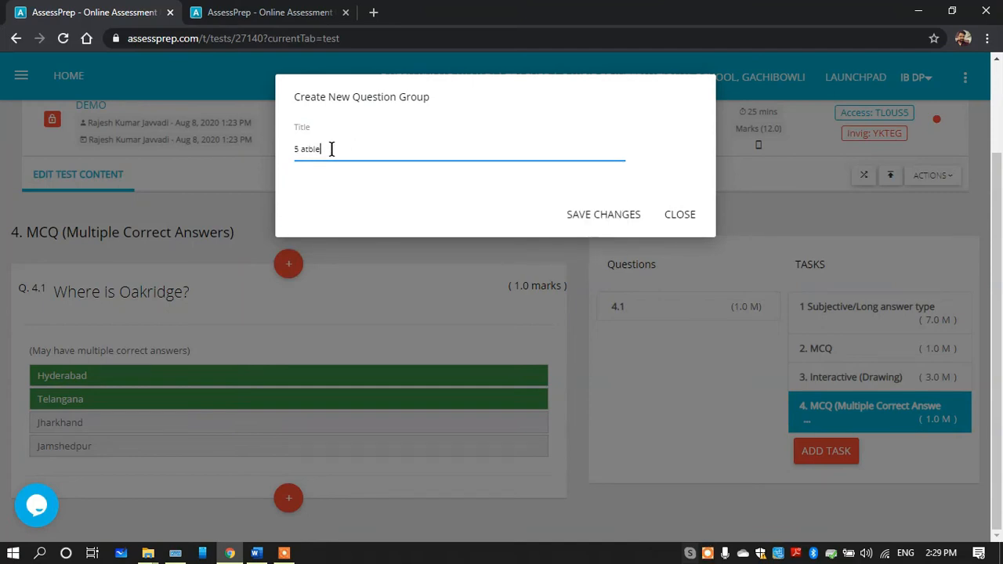
key(BackSpace)
key(BackSpace)
key(BackSpace)
text(table)
click(560, 218)
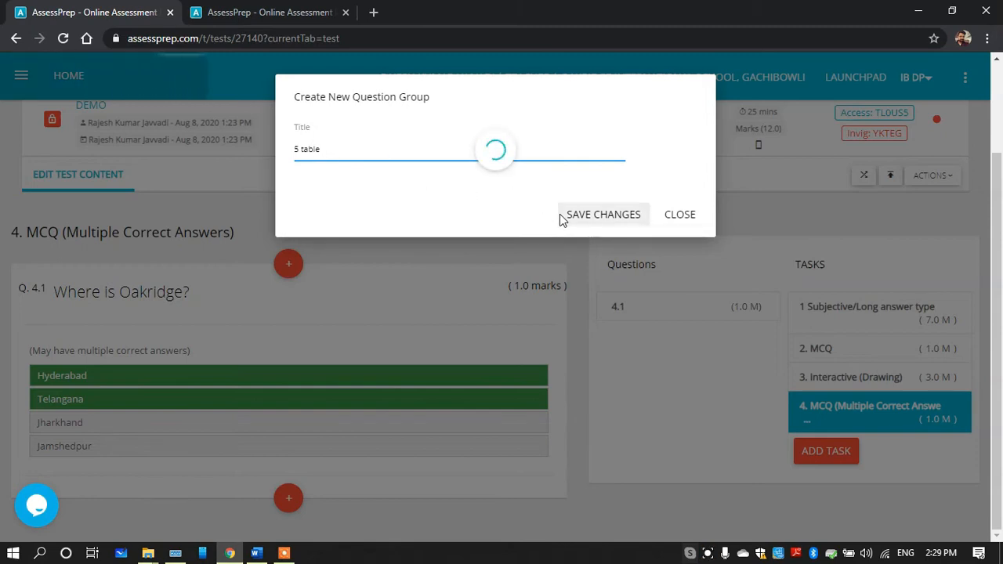
Copy the Table/Chart question about entering the recorded experiment data from Word and return to the AssessPrep test editor
click(256, 553)
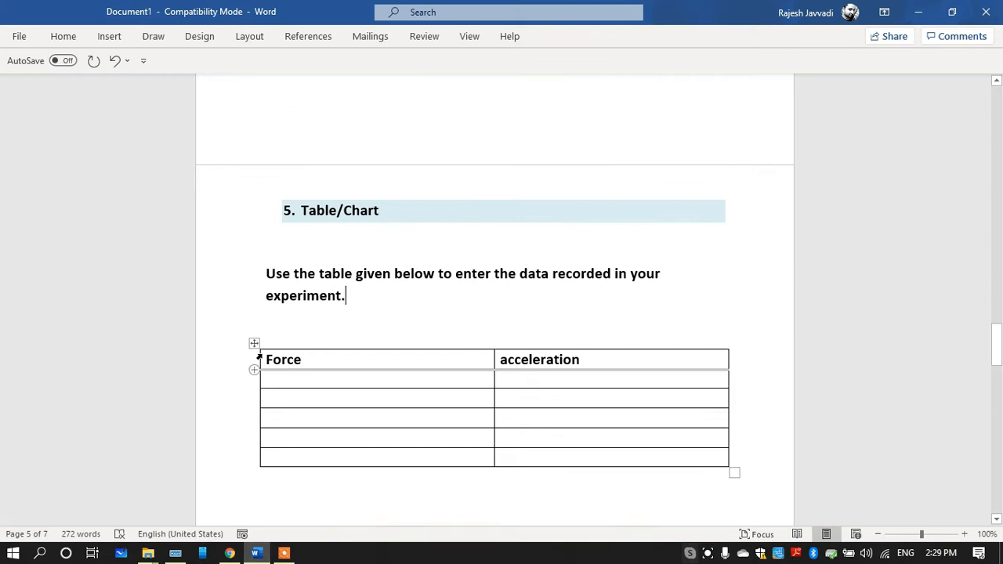
drag(352, 288, 279, 265)
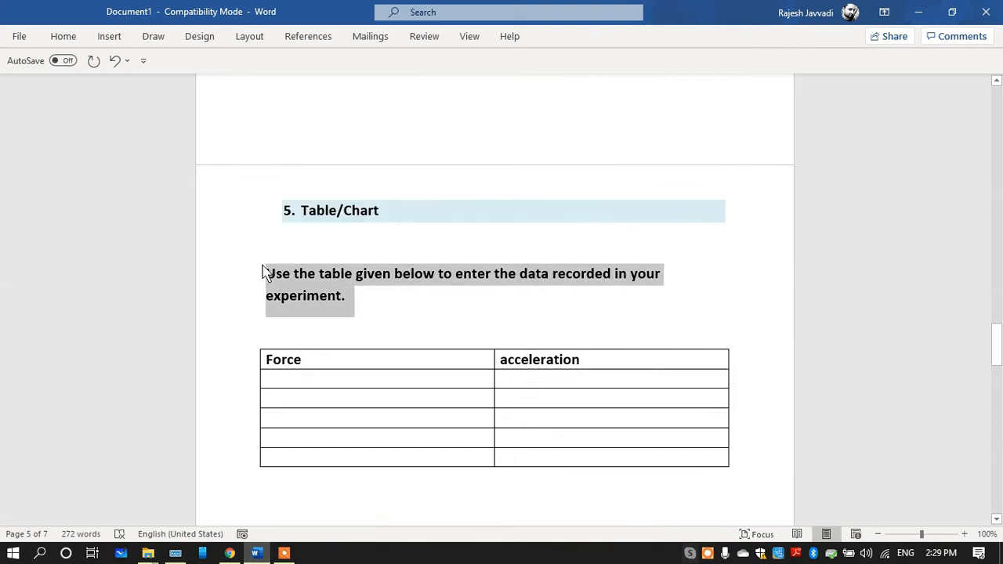
click(230, 554)
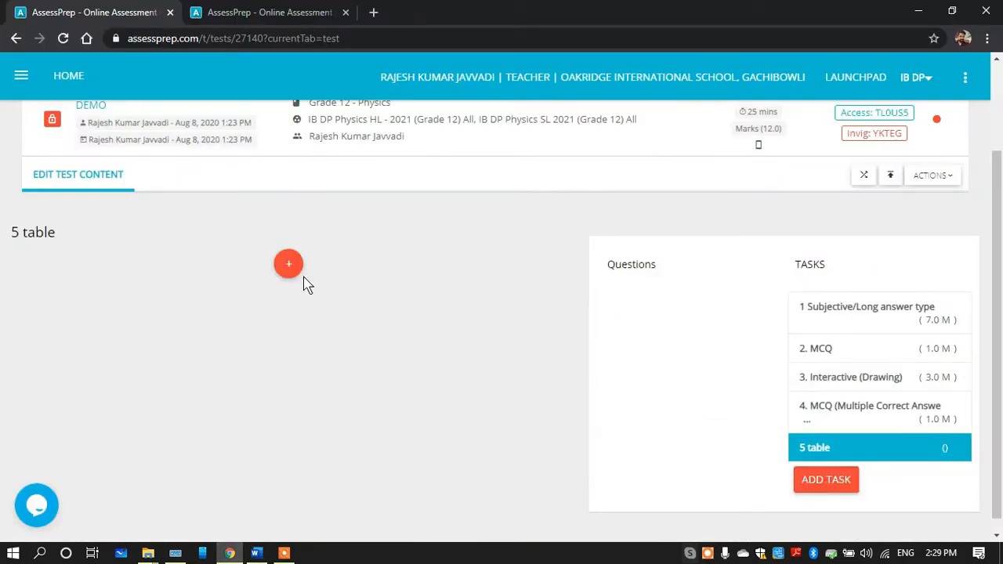
Start a 3-mark Table/Chart question in the "5 table" task and paste the copied sentence as its question text
click(336, 267)
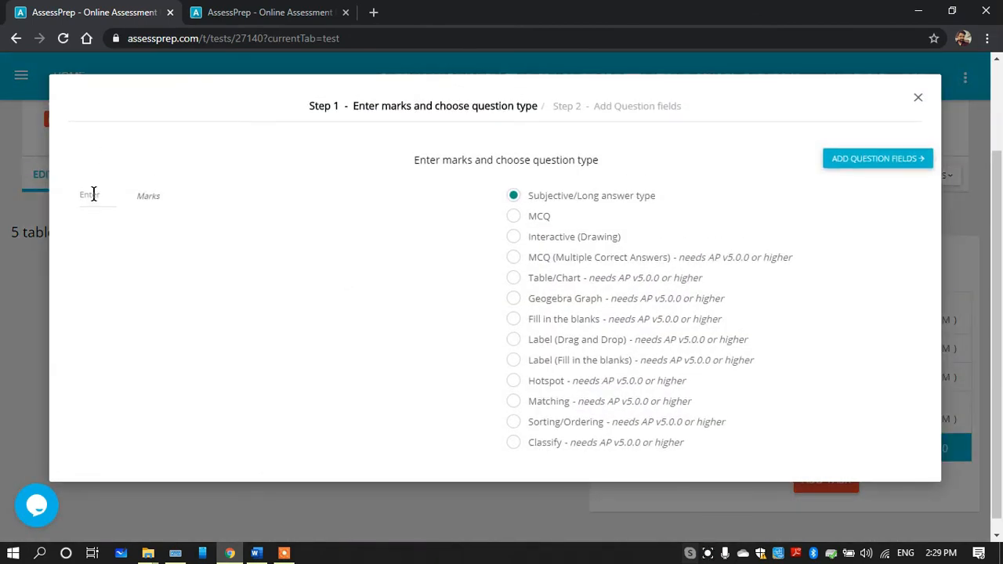
click(94, 194)
text(3)
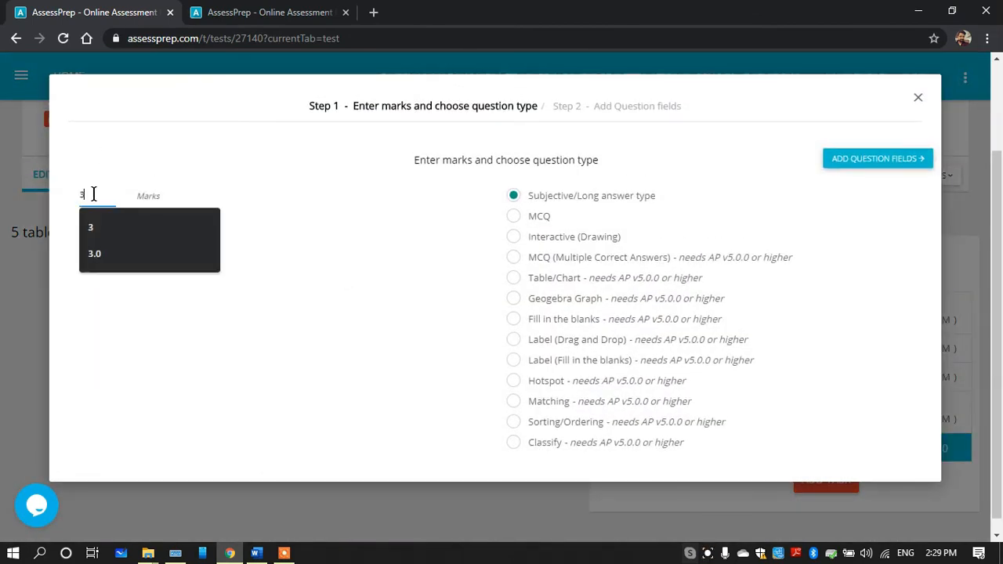
click(522, 279)
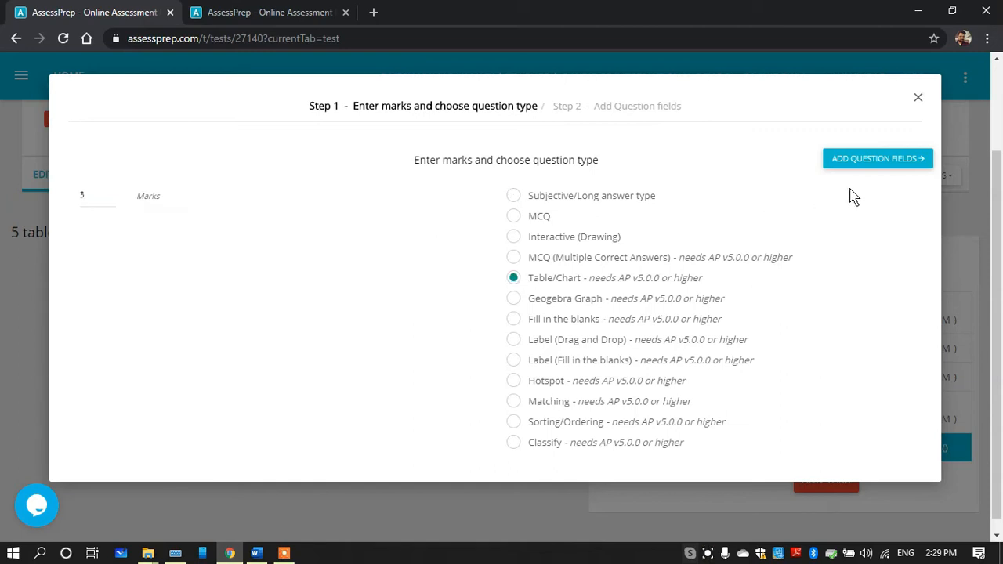
click(863, 156)
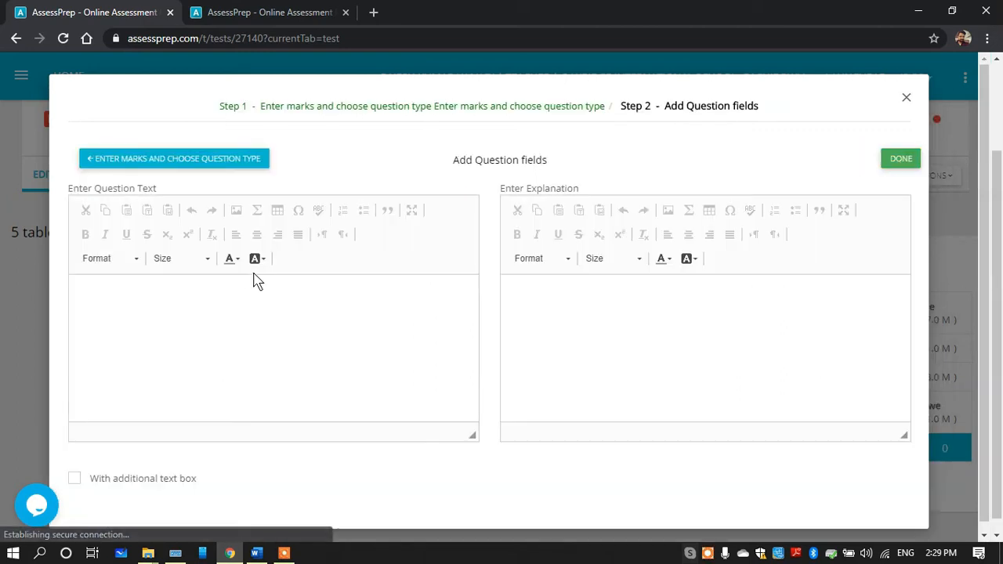
click(139, 298)
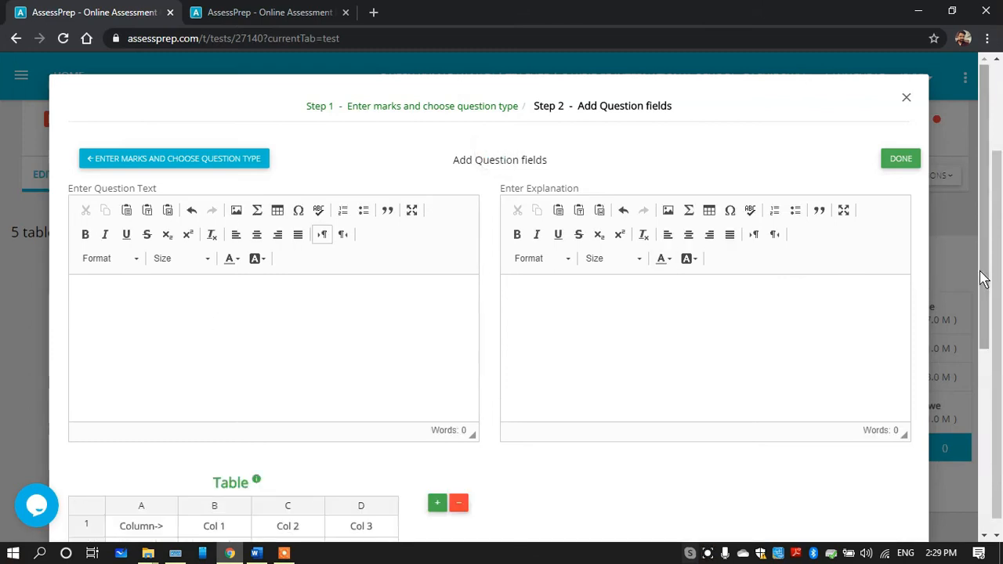
key(ctrl+v)
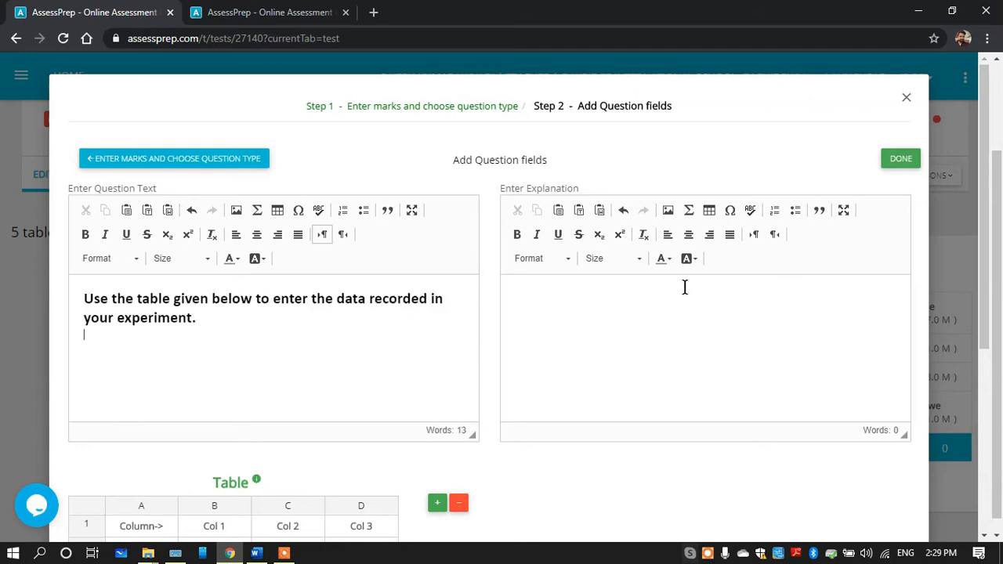
Replace the "Column->" header of the question's table with "Force", checking the header in the Word document
drag(986, 292, 988, 381)
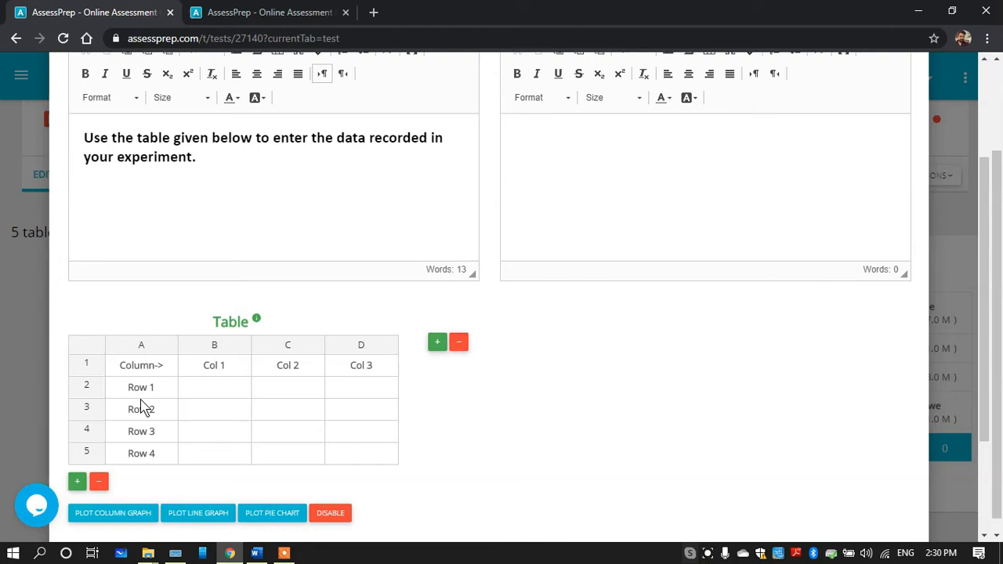
double_click(146, 370)
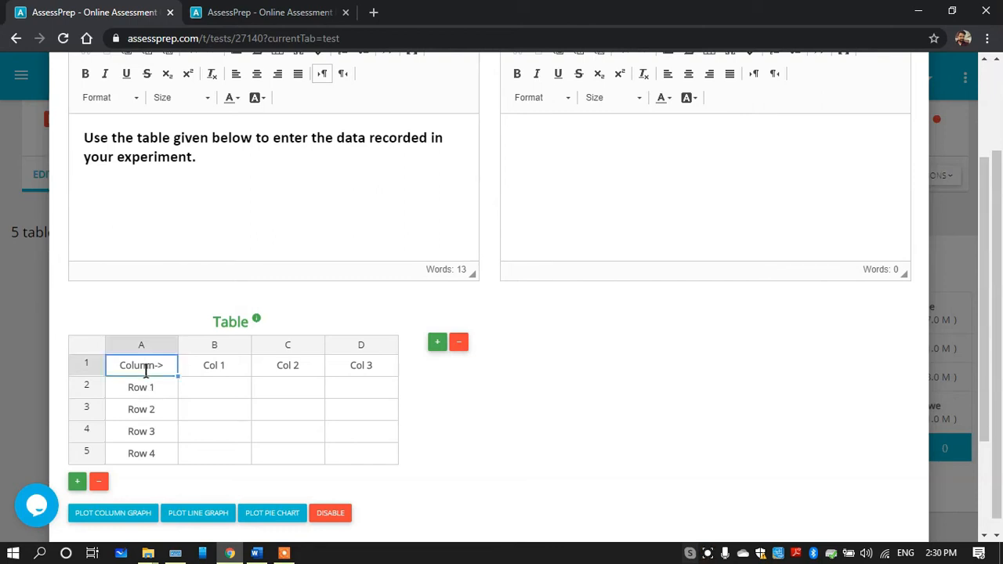
key(BackSpace)
key(BackSpace)
key(BackSpace)
key(BackSpace)
key(BackSpace)
key(BackSpace)
click(256, 553)
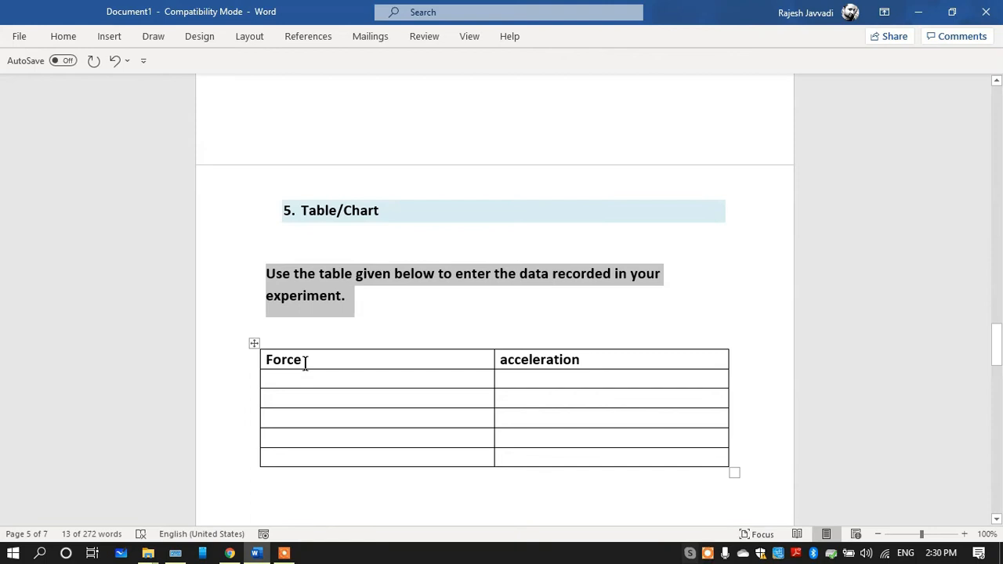
click(230, 553)
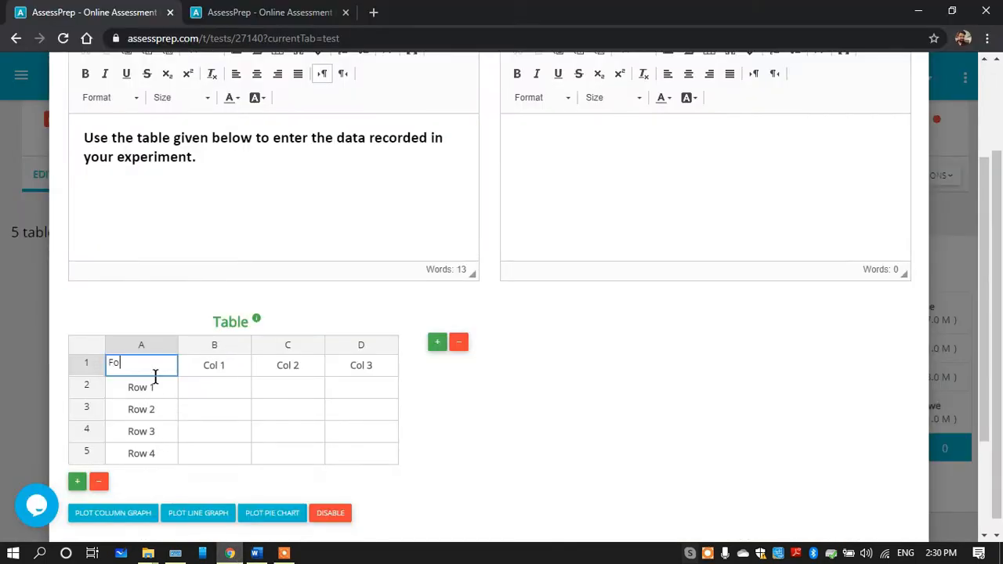
Set column B's header to "Acceleration" and remove columns C and D from the table
double_click(222, 362)
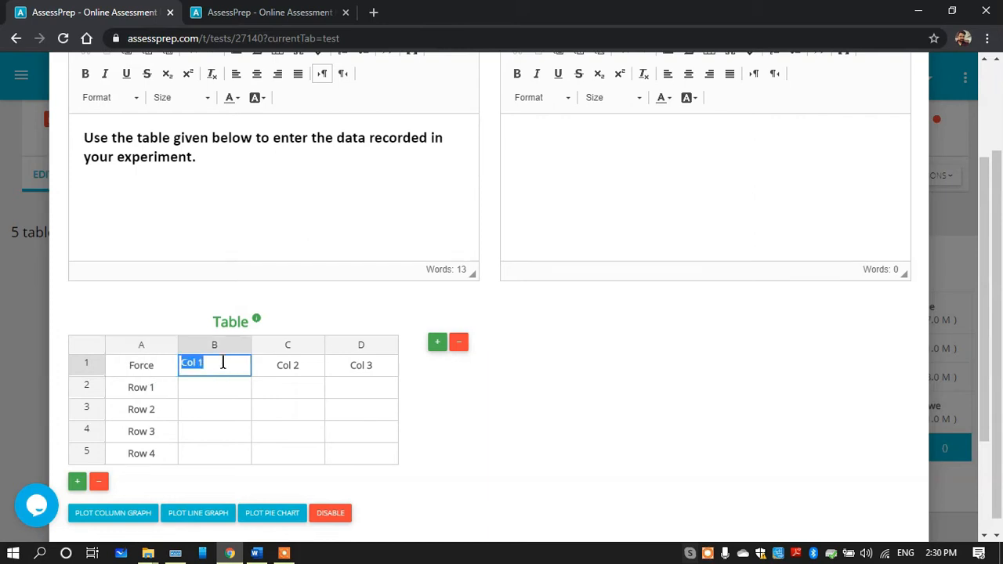
double_click(222, 363)
text(Acceleration)
click(458, 345)
click(460, 346)
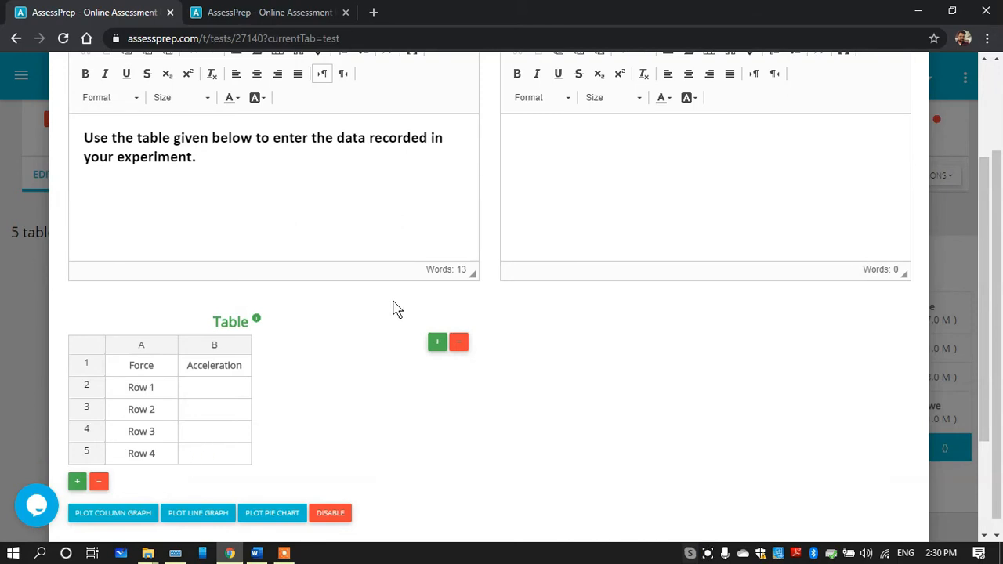
click(438, 344)
click(437, 345)
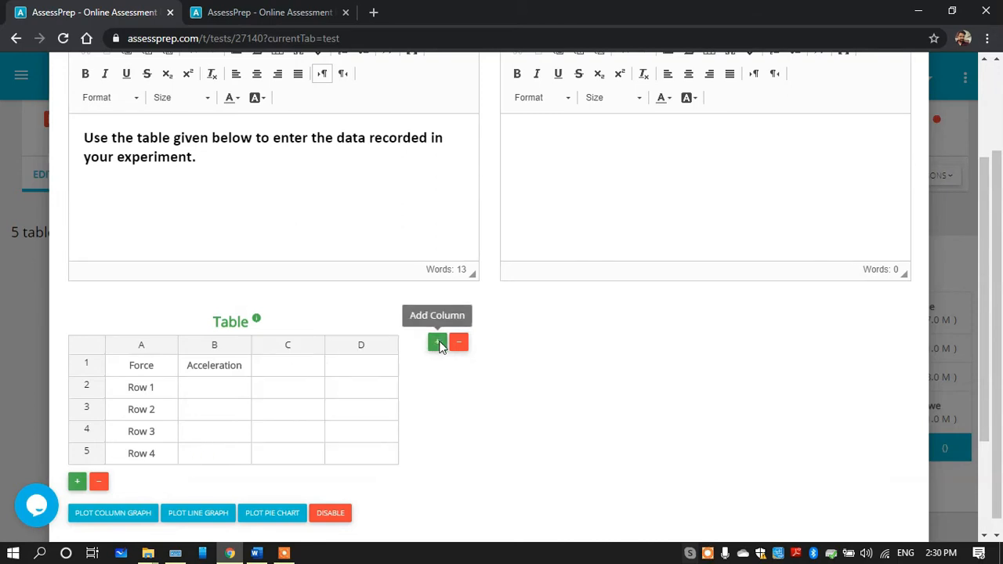
click(460, 348)
click(461, 349)
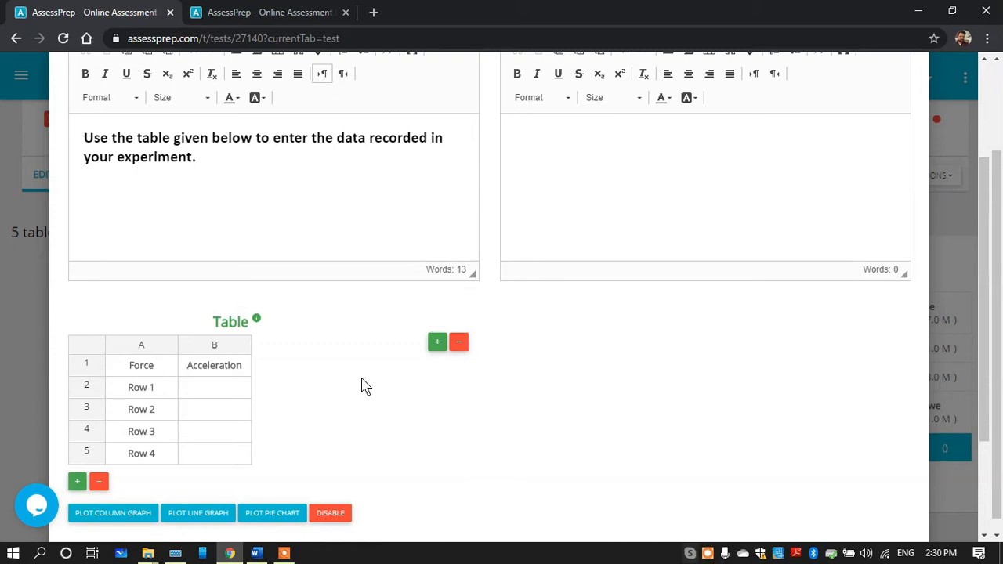
Clear the Row 1 to Row 4 labels from column A and add one more blank row to the table
click(146, 390)
key(Delete)
click(147, 413)
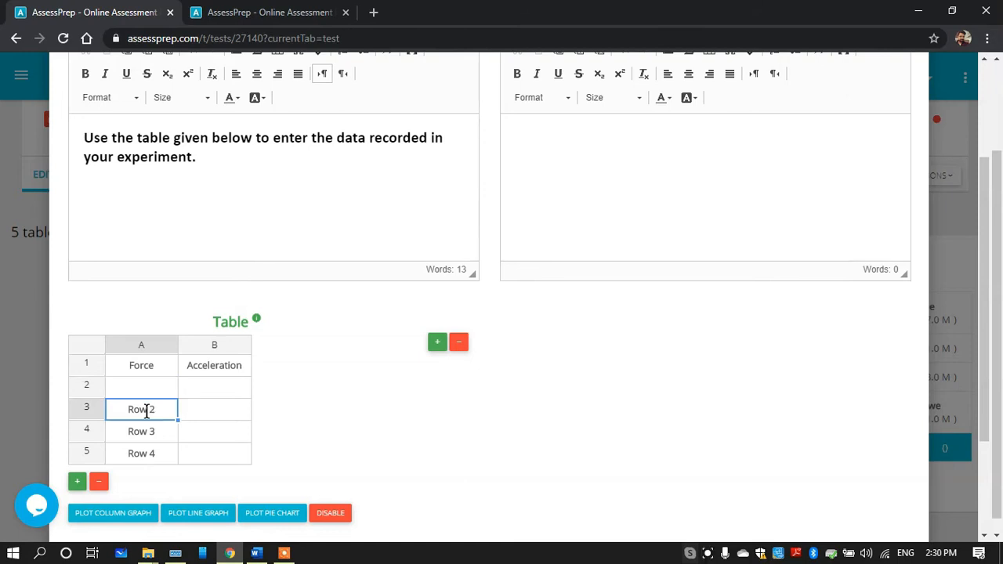
key(Delete)
click(146, 431)
key(Delete)
click(149, 453)
key(Delete)
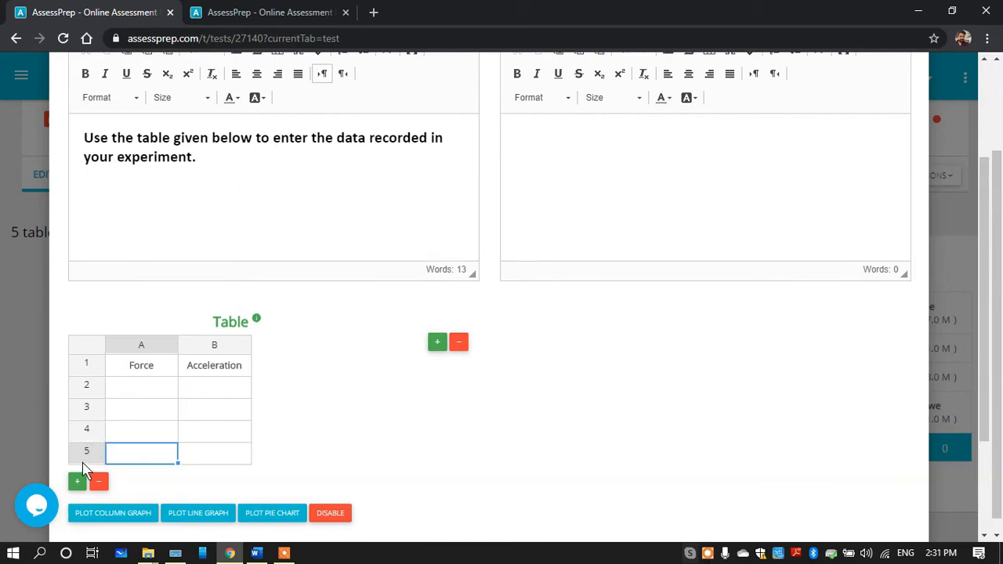
click(77, 483)
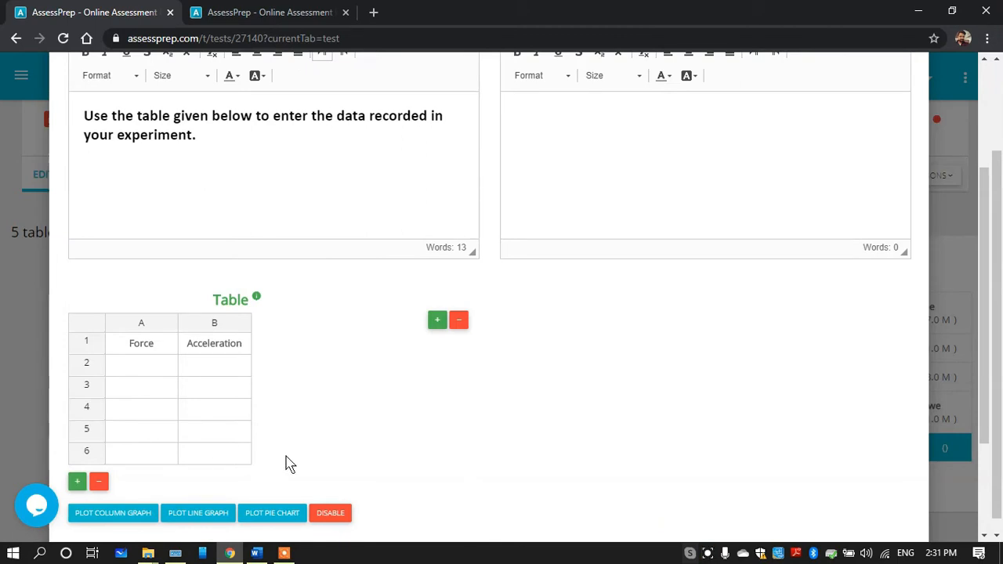
Try the option that allows students to edit prefilled text such as the Force and Acceleration headers
drag(989, 302, 986, 378)
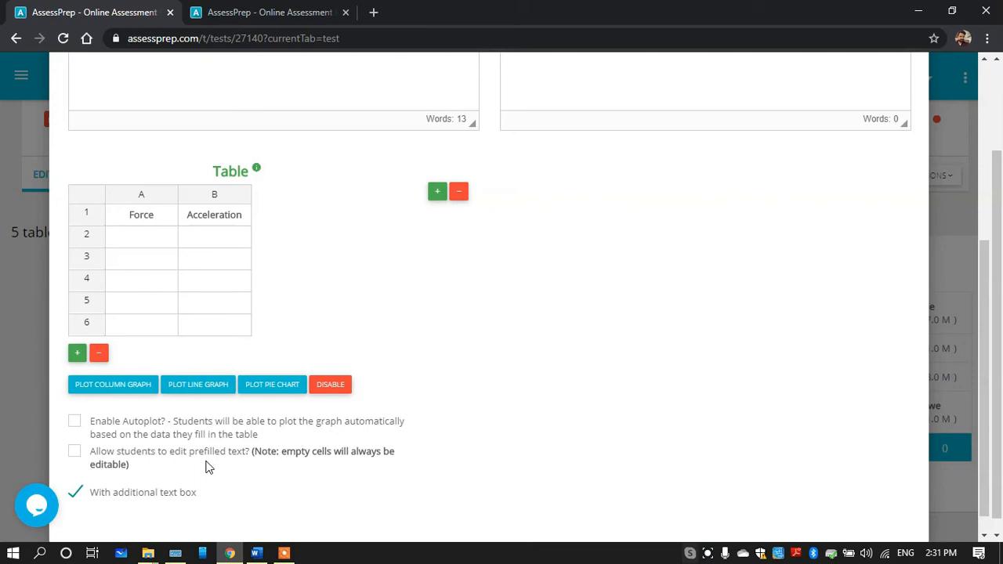
click(142, 218)
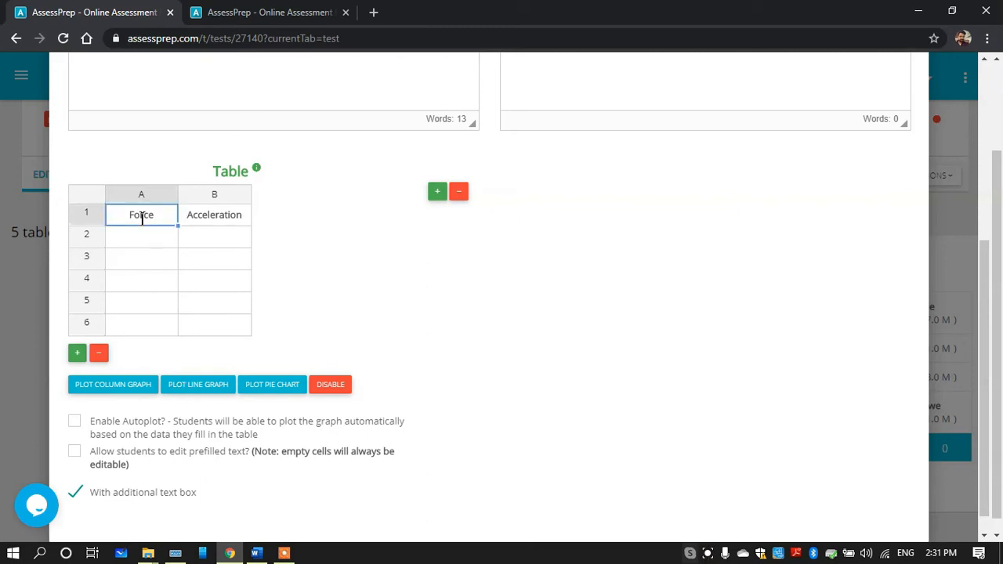
click(196, 219)
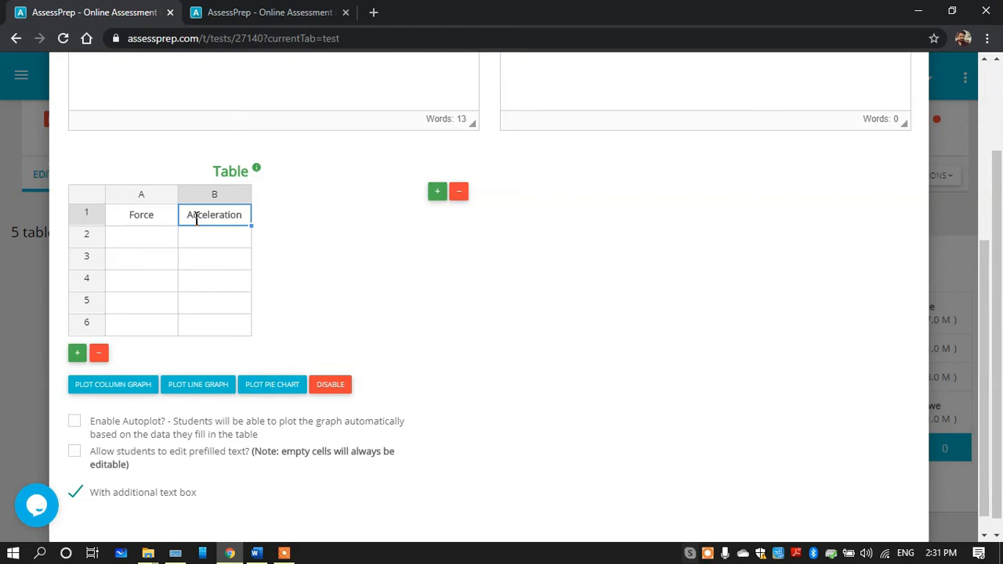
click(80, 452)
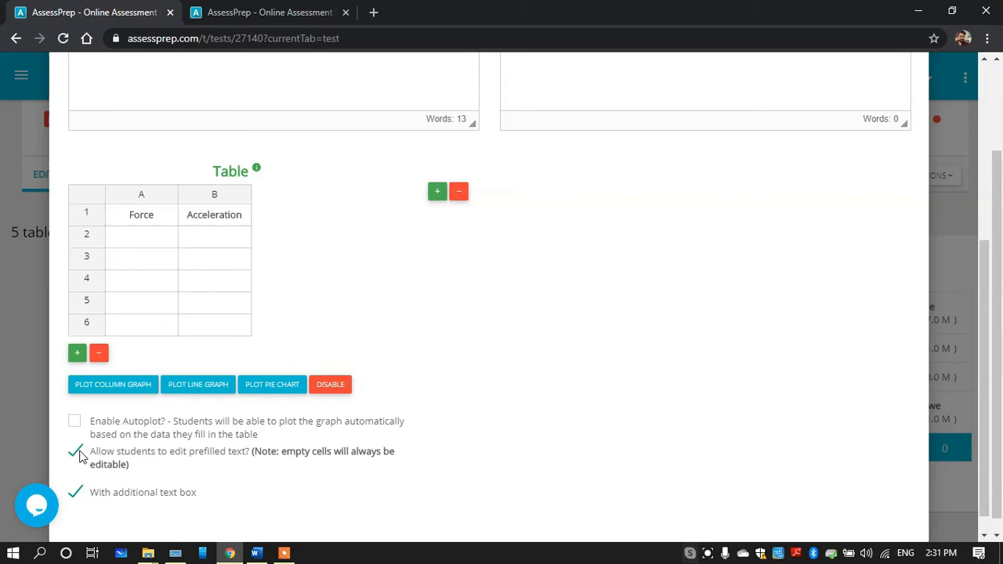
click(79, 453)
Turn off the additional text box for the Table/Chart question and save the question
drag(988, 326, 988, 374)
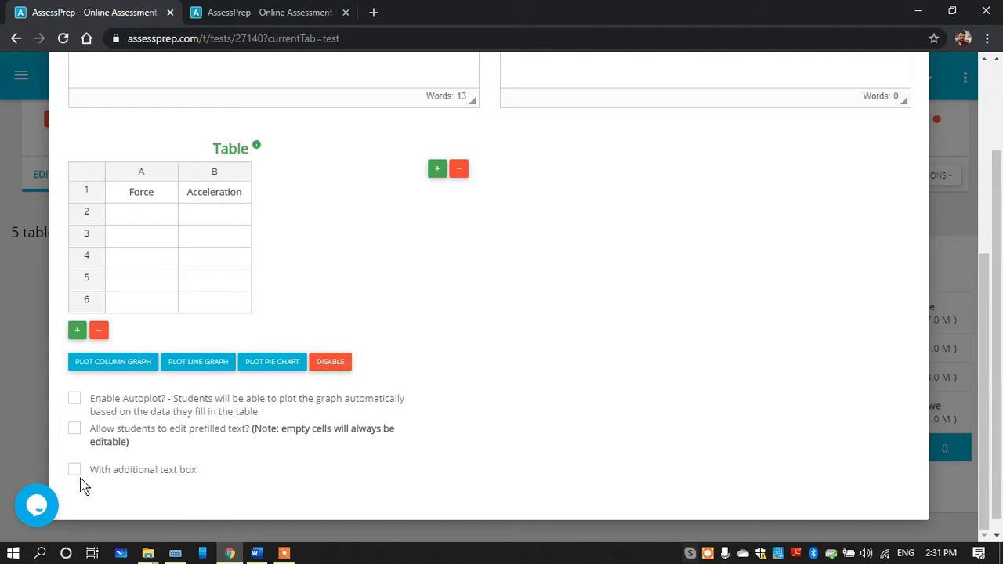
drag(985, 327, 930, 162)
click(902, 159)
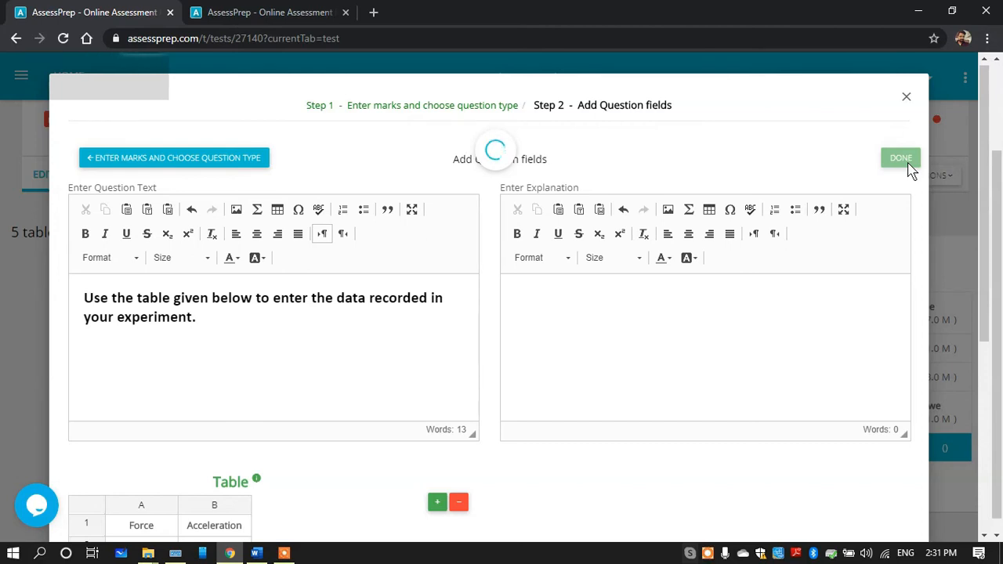
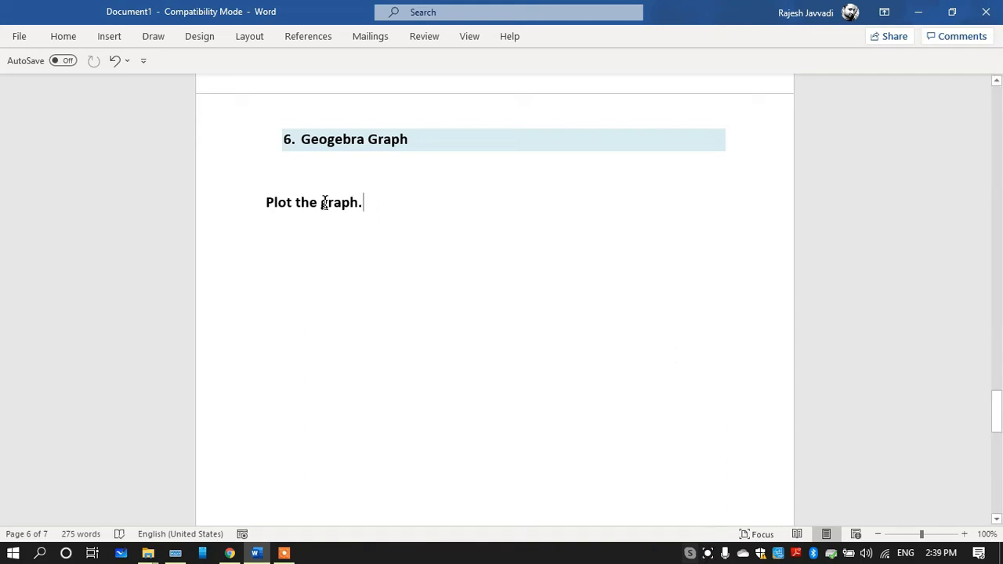
Add a new task titled "6 Graph" to the test for the document's Geogebra Graph question
drag(325, 202, 269, 202)
click(358, 283)
click(230, 554)
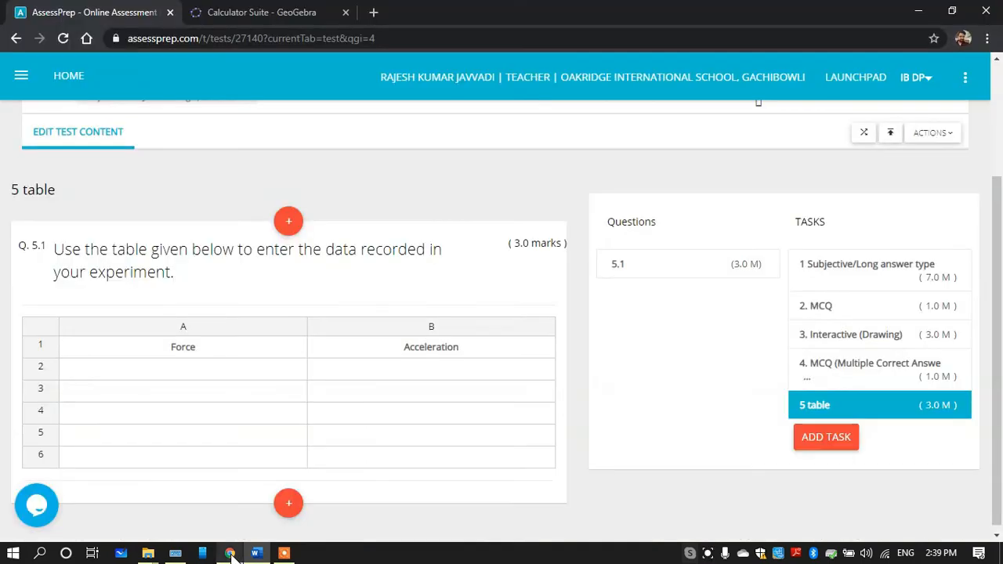
click(821, 436)
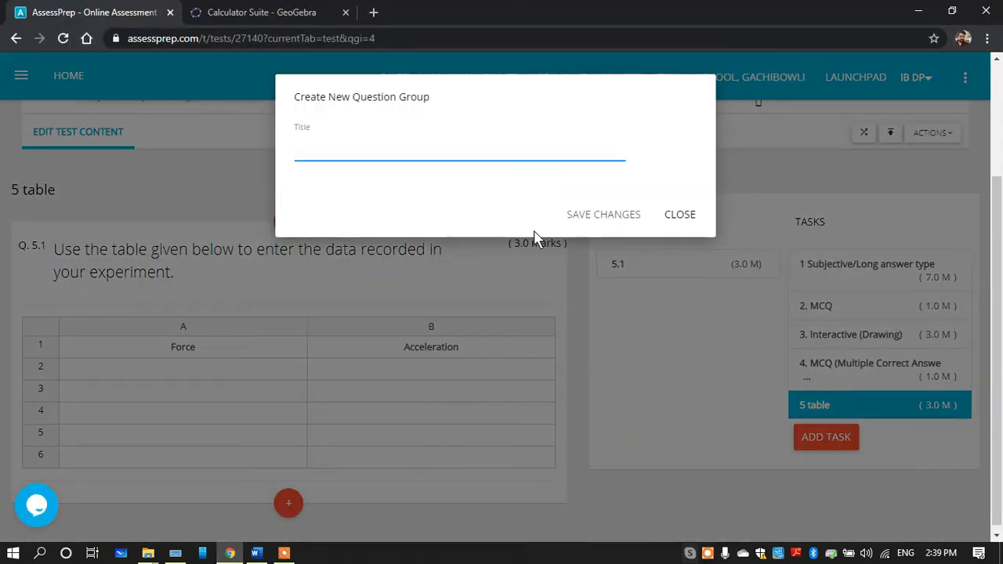
click(390, 141)
click(348, 182)
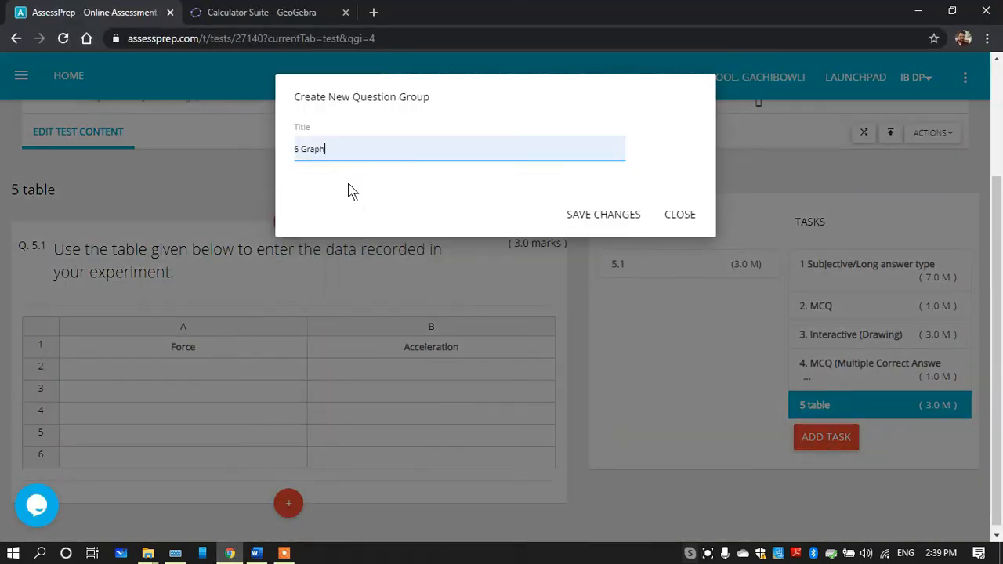
click(606, 214)
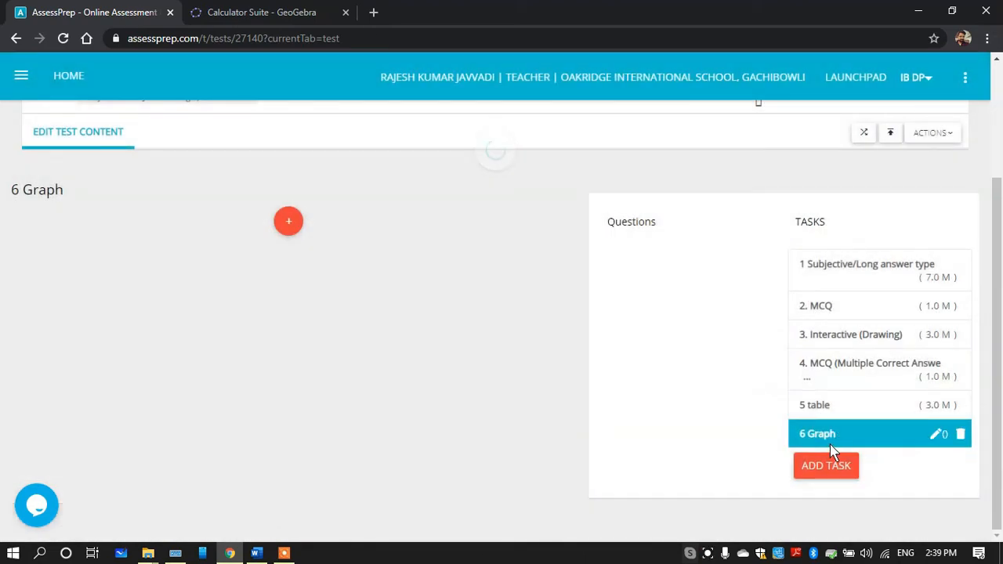
Add a Geogebra Graph question worth 5 marks to the 6 Graph task and proceed to its question fields
click(288, 221)
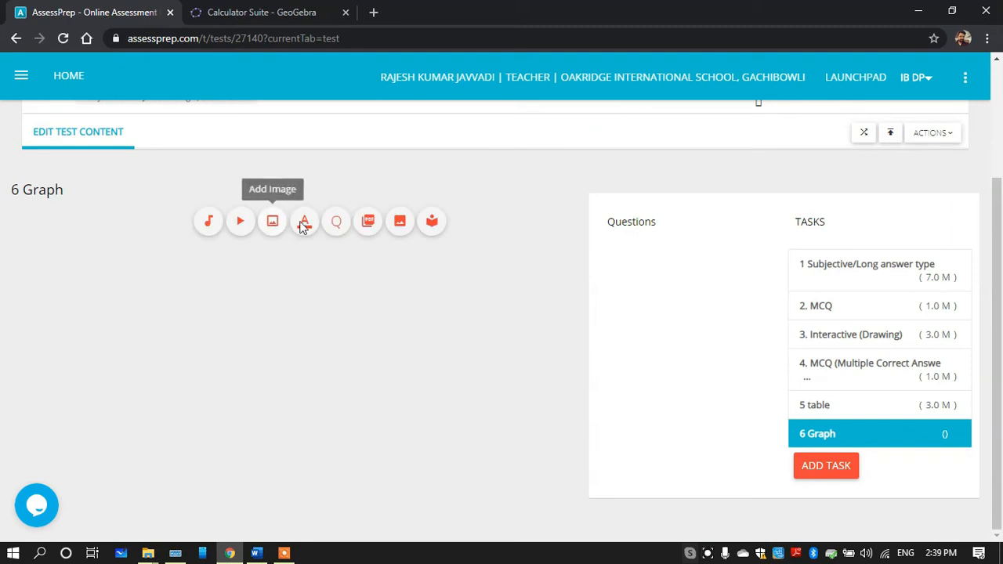
click(336, 225)
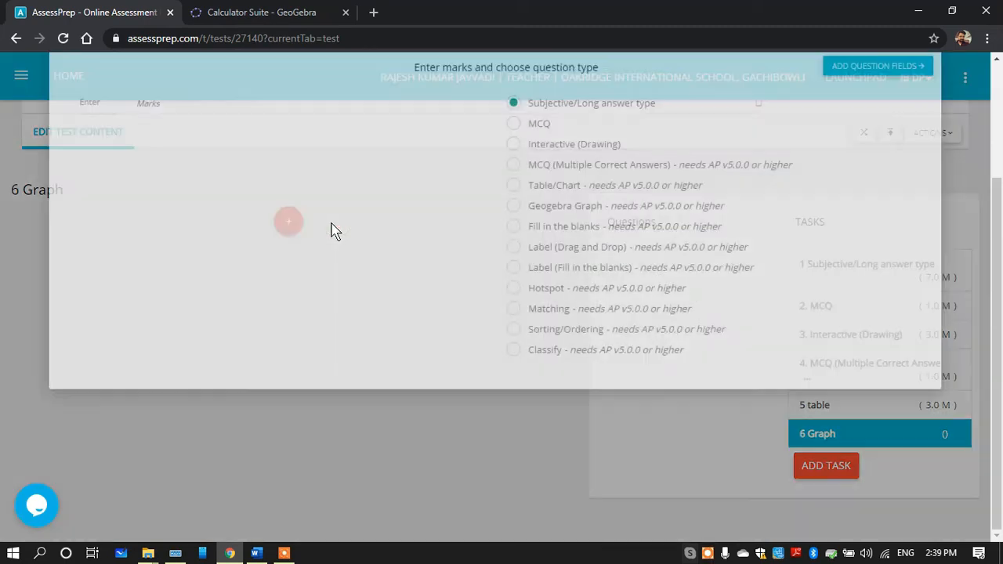
click(102, 197)
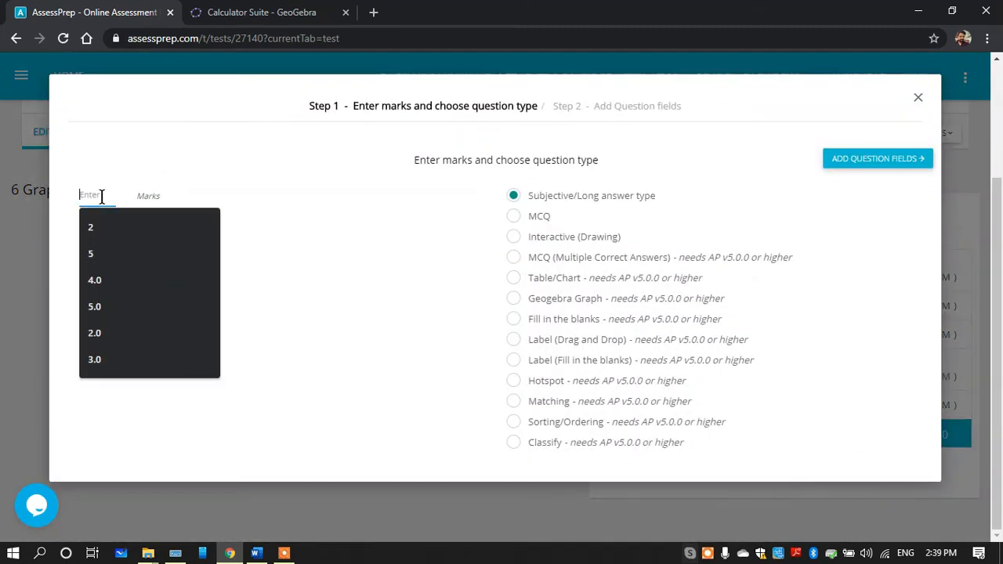
text(5)
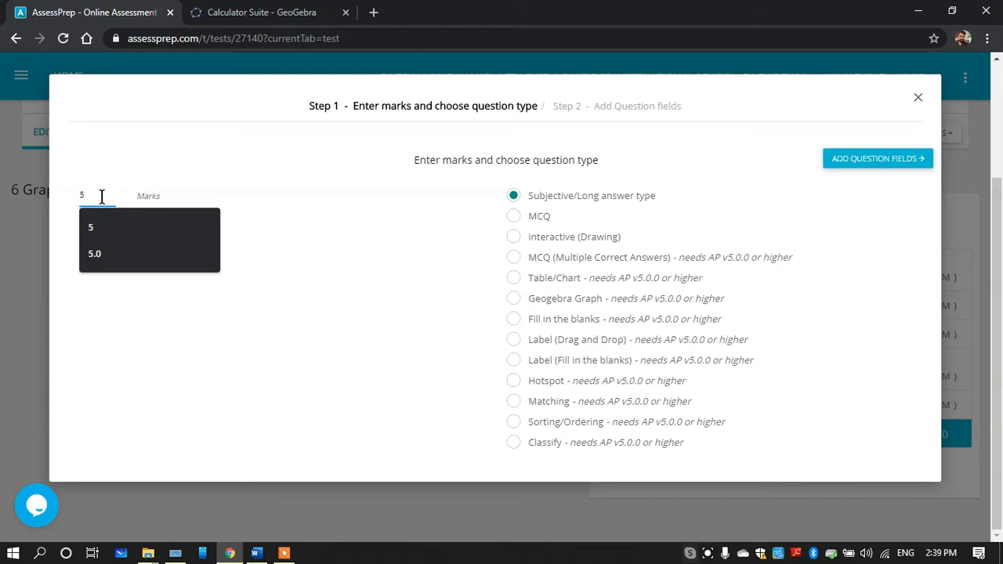
click(513, 298)
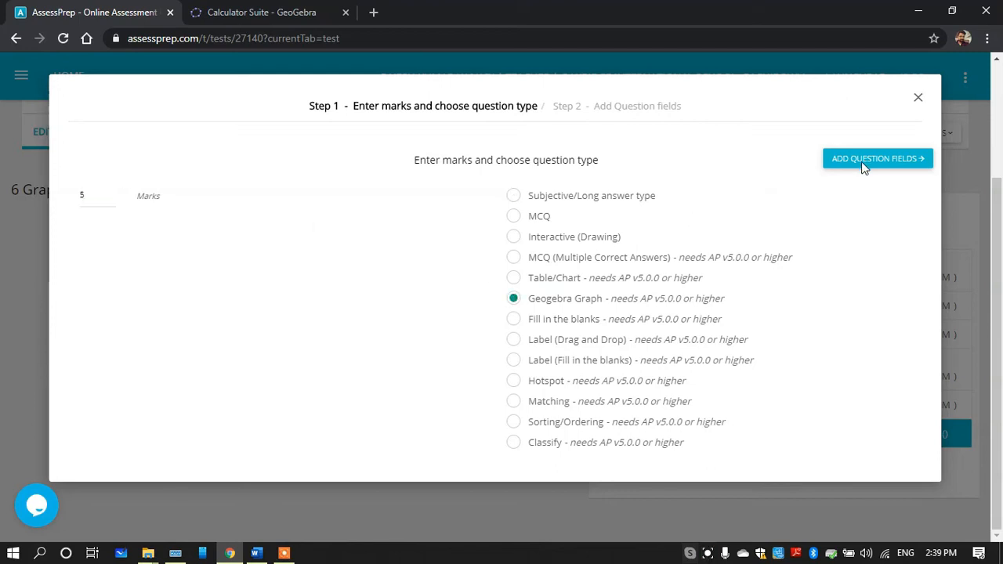
click(863, 161)
Copy "Plot the graph." from the Word document into the Geogebra question's text in AssessPrep
click(256, 554)
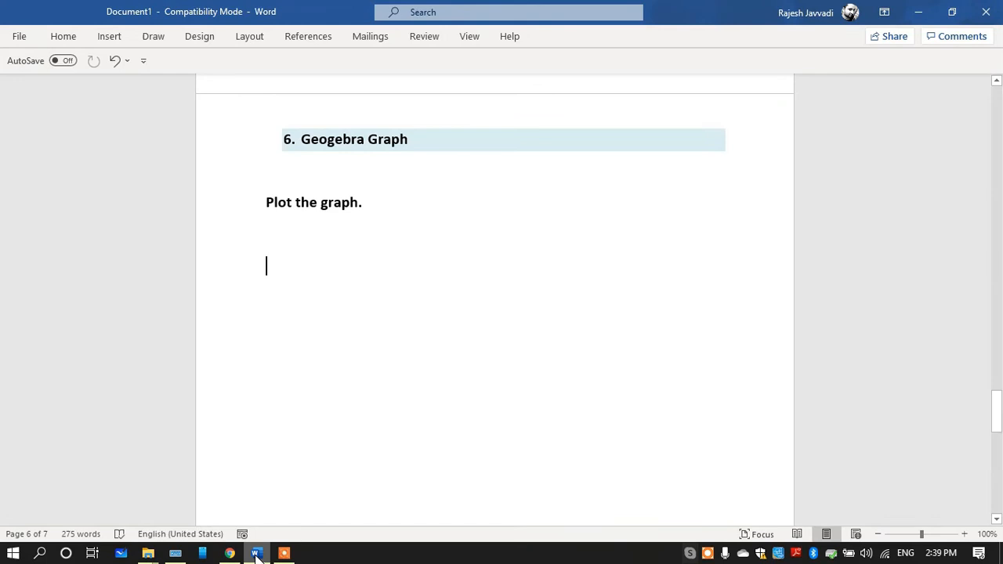
click(253, 203)
key(ctrl+c)
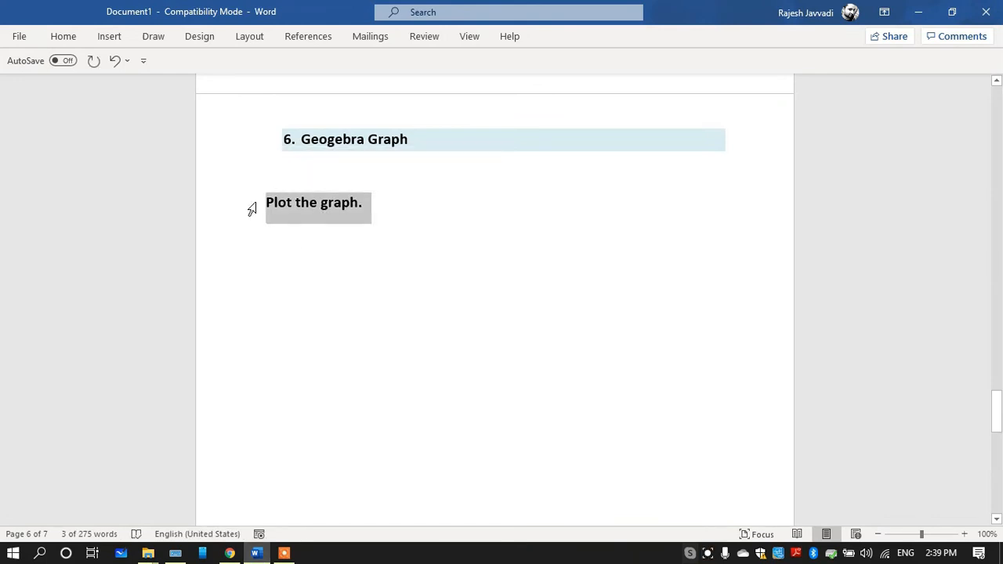
click(230, 553)
scroll(189, 306, down, 5)
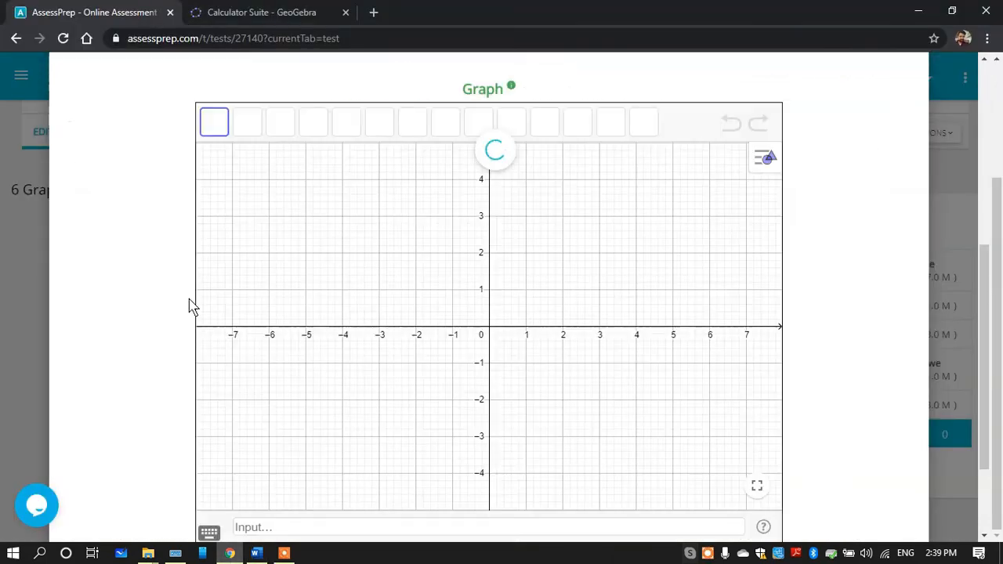
drag(987, 298, 989, 155)
click(273, 217)
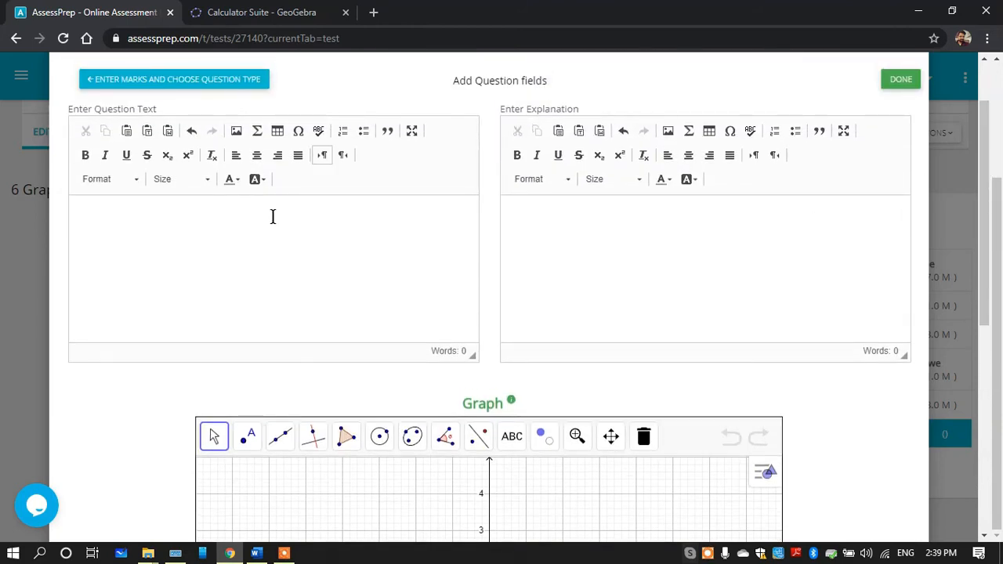
key(ctrl+v)
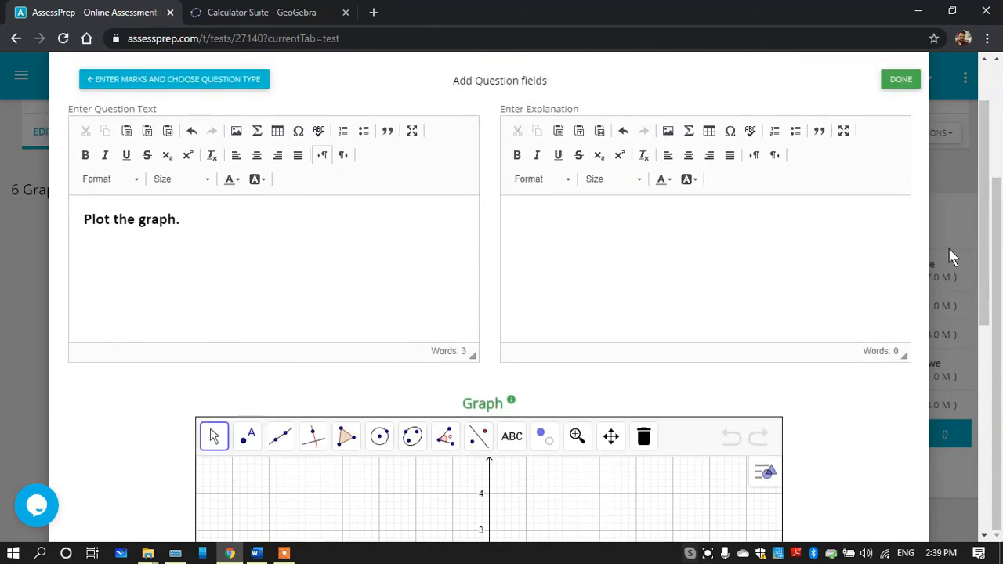
Turn off the additional text box for the Geogebra Graph question and save the question
drag(986, 191, 985, 308)
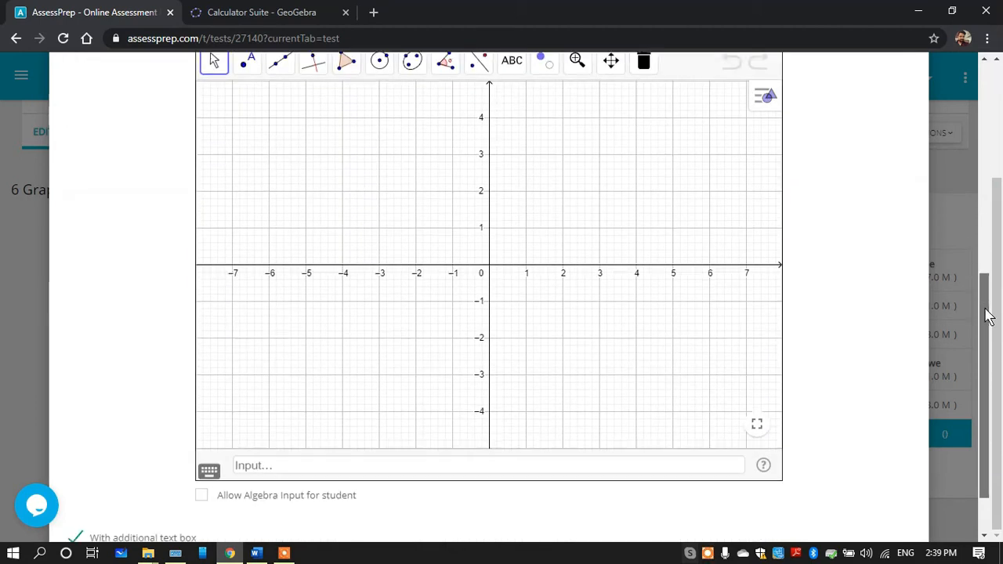
scroll(986, 263, down, 3)
drag(989, 316, 985, 372)
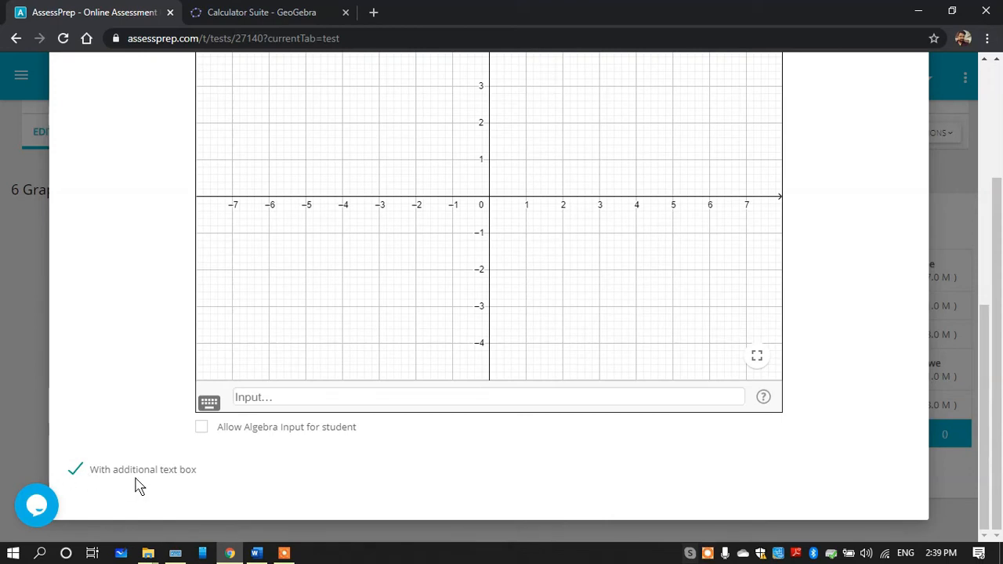
click(76, 472)
drag(985, 361, 984, 402)
drag(988, 374, 921, 172)
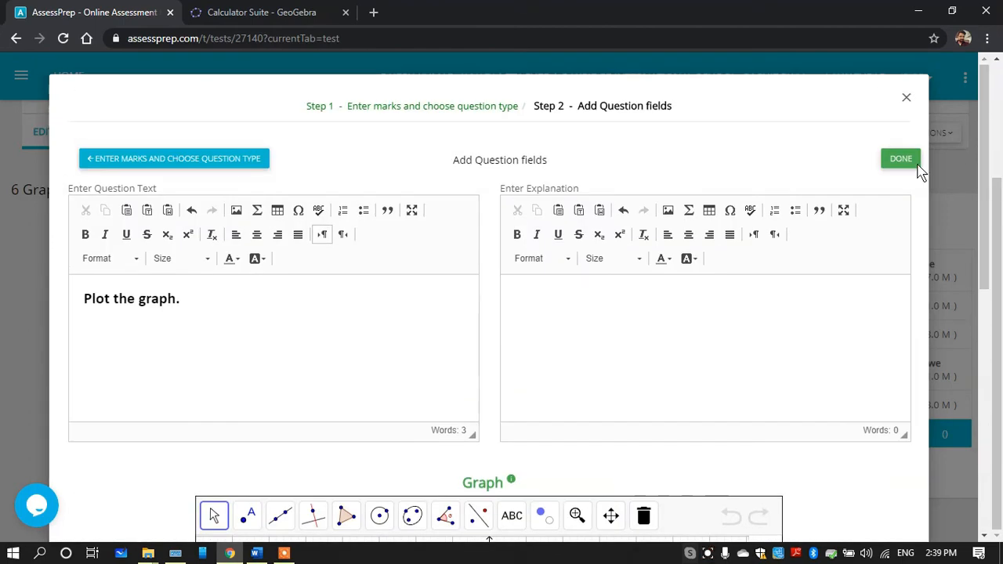
click(900, 160)
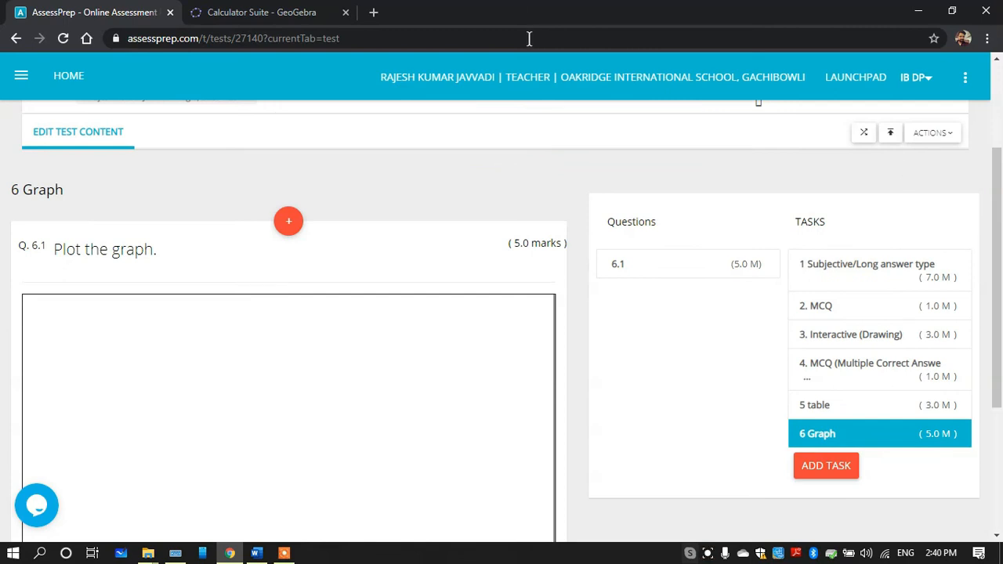
Examine the GeoGebra Calculator Suite page and its web address, and return to the test editor
click(279, 22)
drag(238, 39, 124, 41)
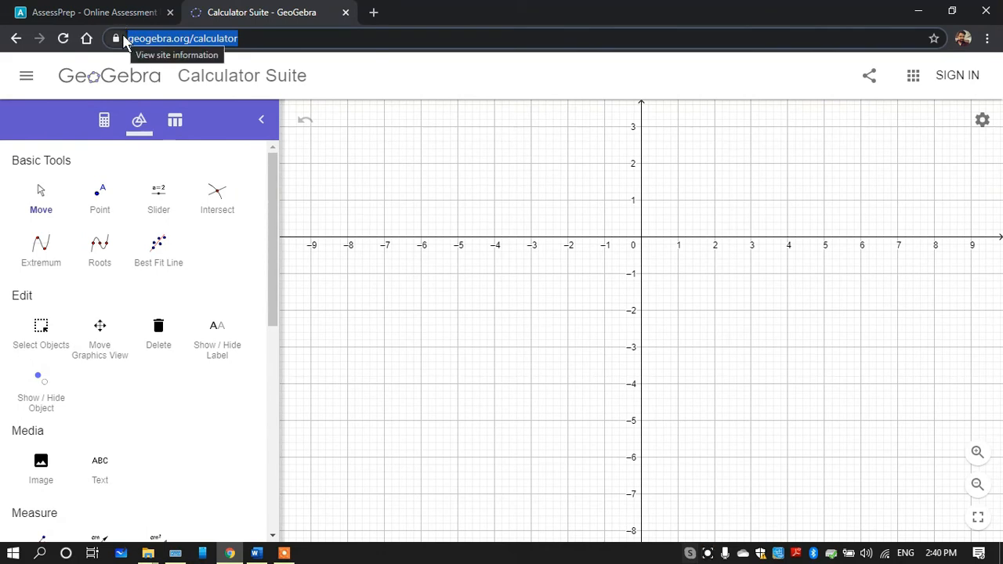
click(477, 190)
drag(477, 191, 486, 298)
click(82, 12)
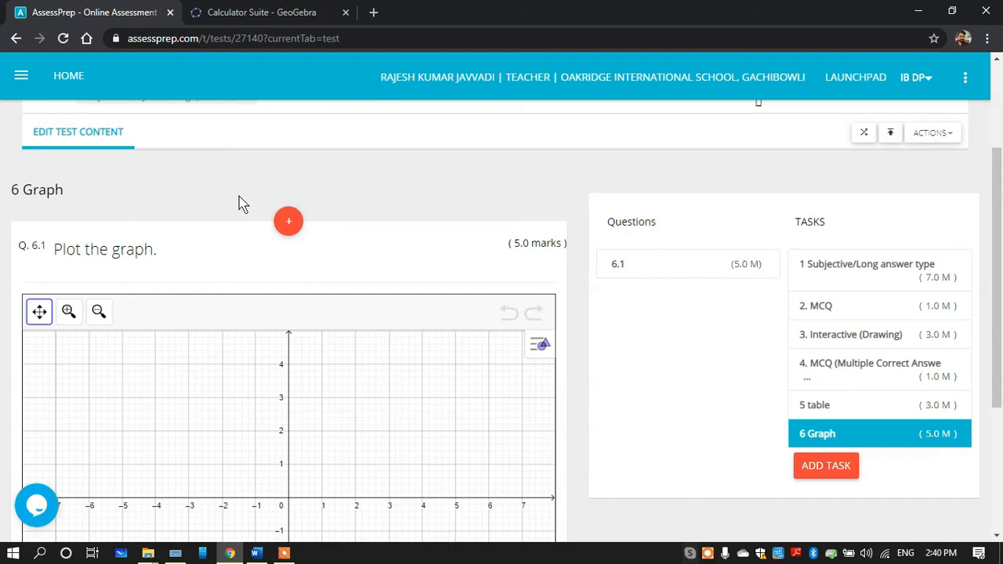
Open the test preview at the Graph question and shift the coordinate plane to show mainly the first quadrant
click(942, 138)
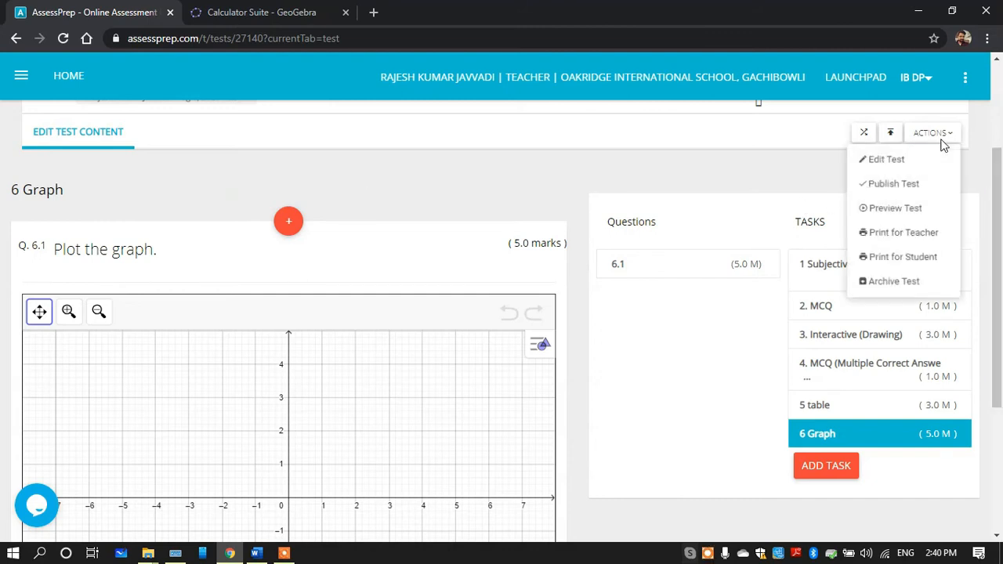
click(895, 210)
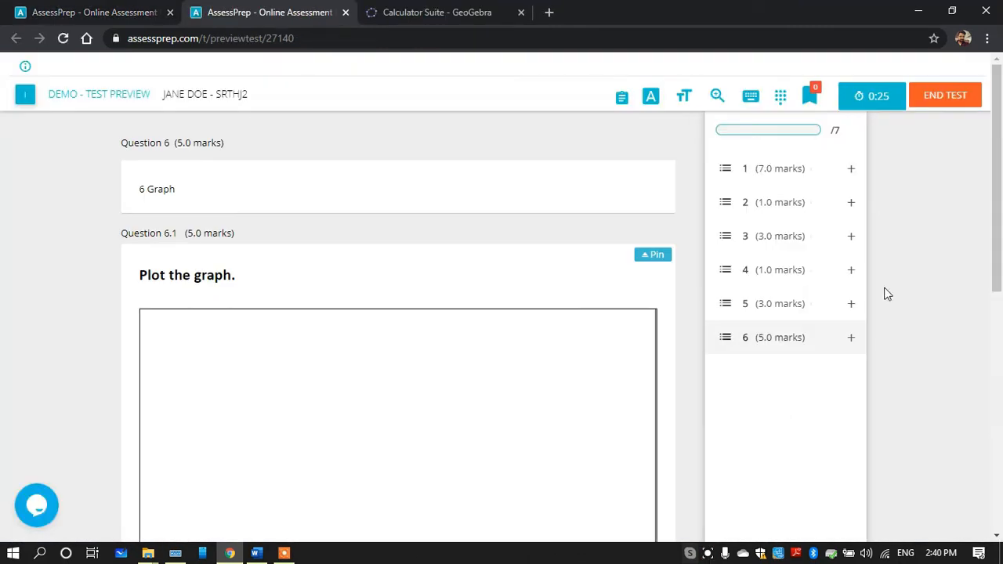
drag(1001, 216, 1001, 307)
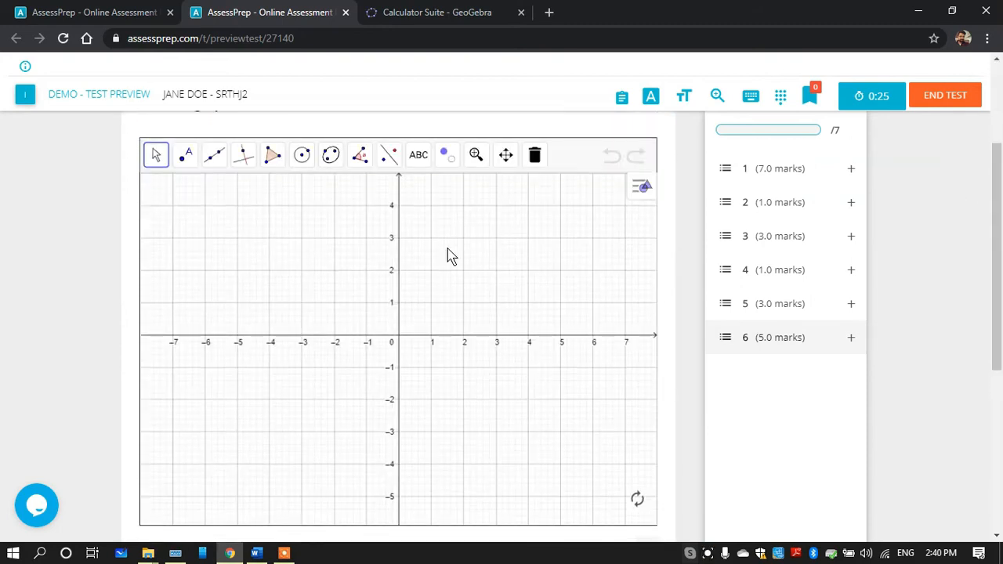
click(506, 156)
drag(581, 315, 470, 316)
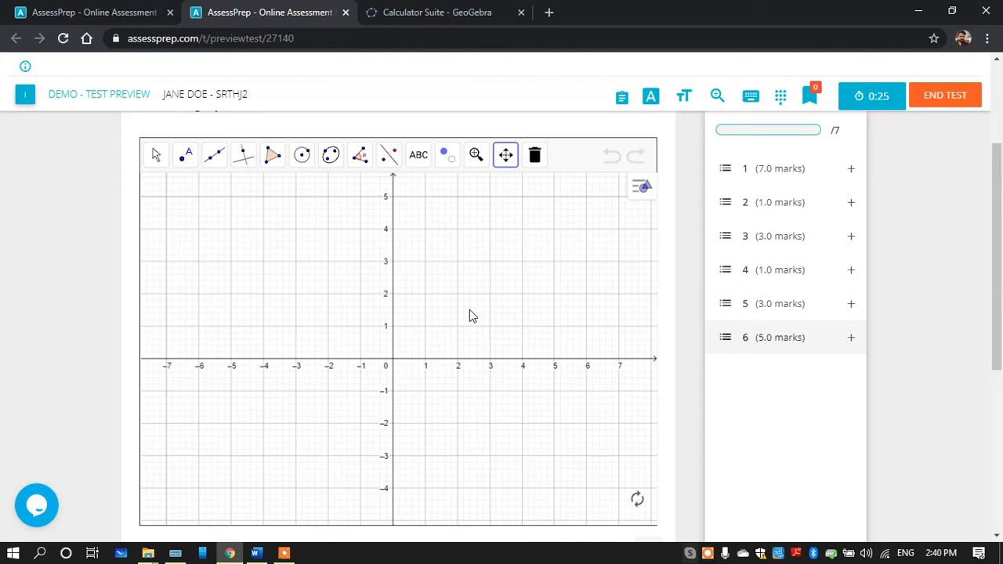
drag(468, 319, 258, 453)
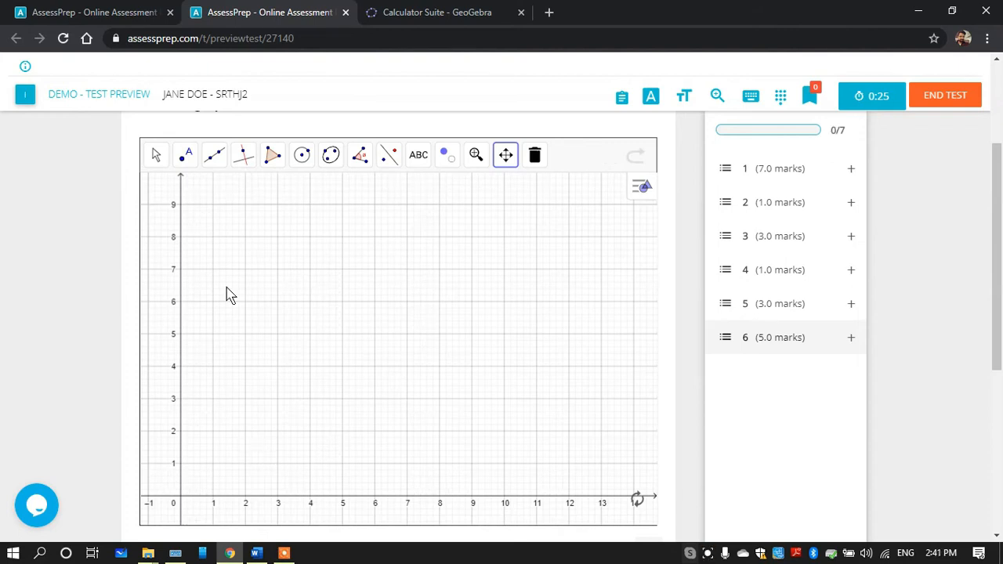
Plot five points on the preview graph, rising from about (1.4, 0.7) to about (12.2, 8.2)
click(188, 160)
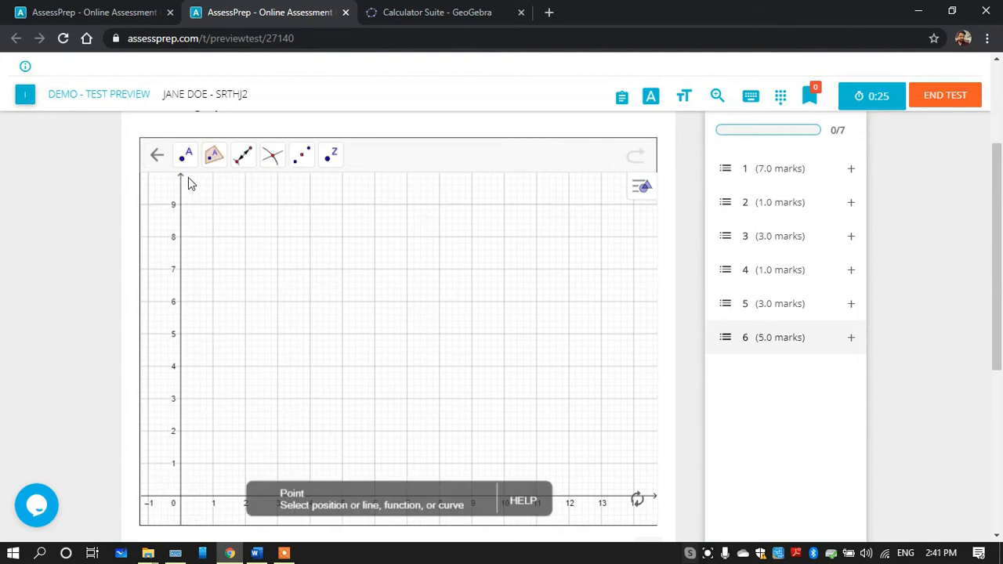
click(225, 474)
click(432, 363)
click(410, 292)
click(577, 231)
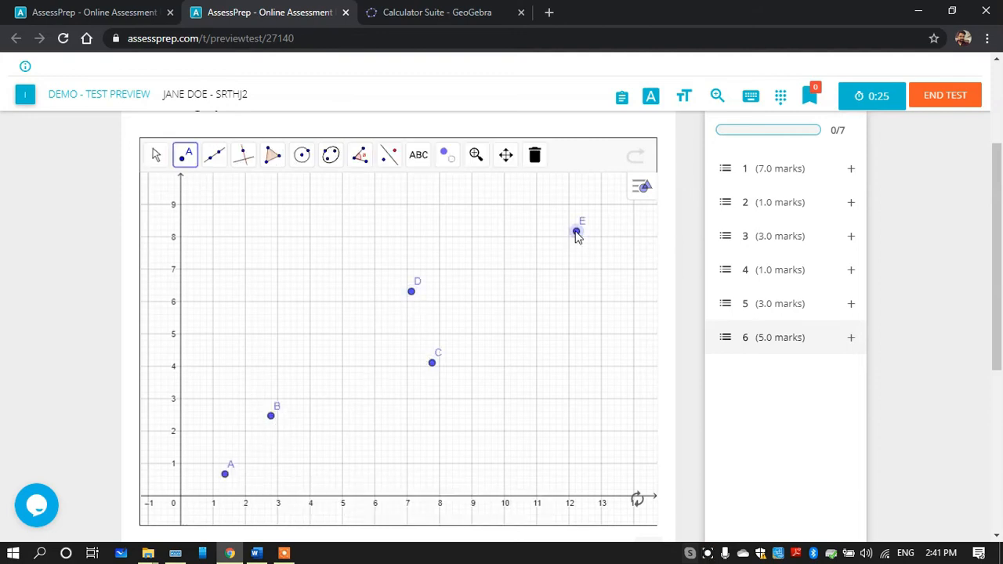
Try to draw a line across the plotted points, from near point E down to near point A
click(223, 161)
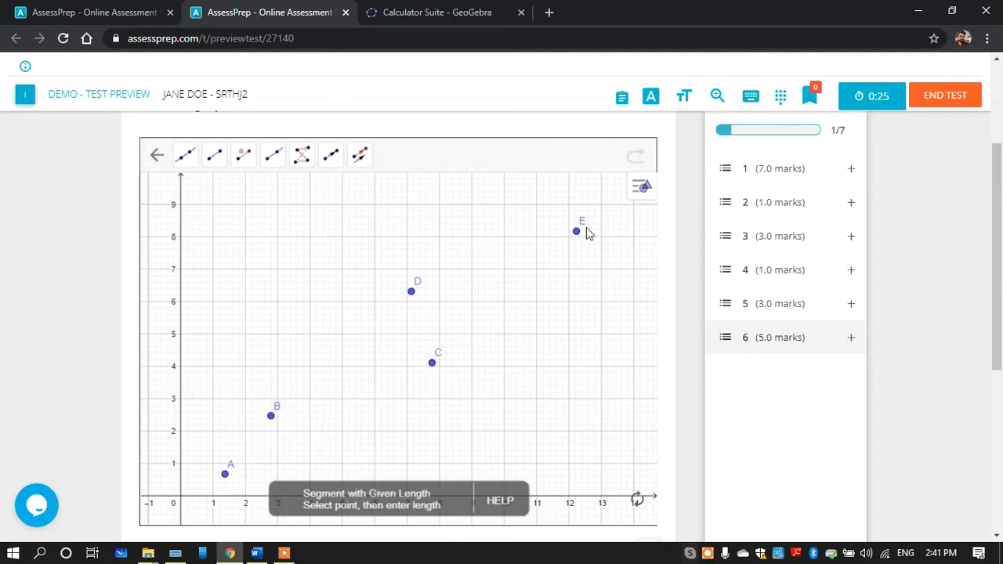
click(578, 198)
click(230, 450)
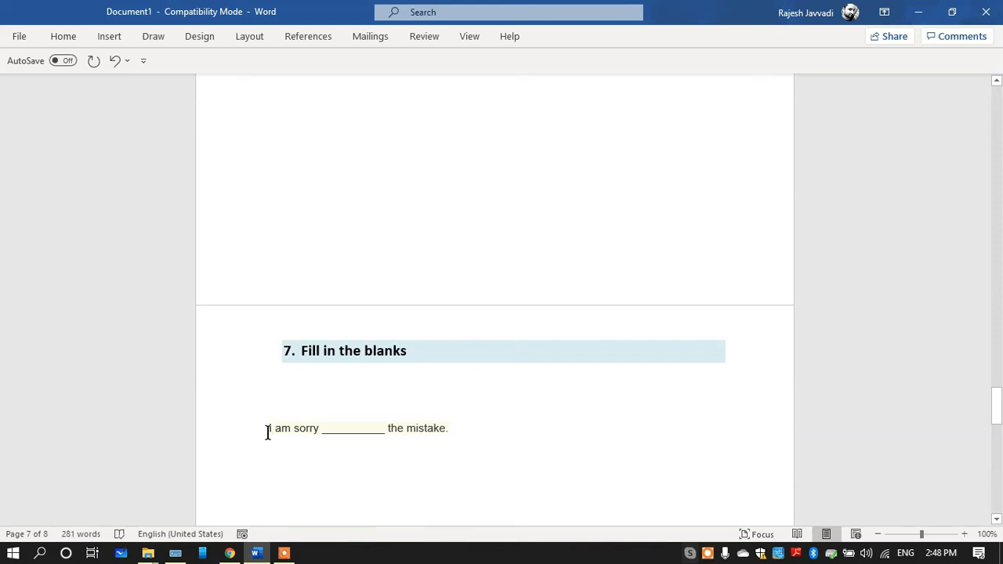
Switch to the AssessPrep test editor and add a new task titled "7 Fill"
click(229, 554)
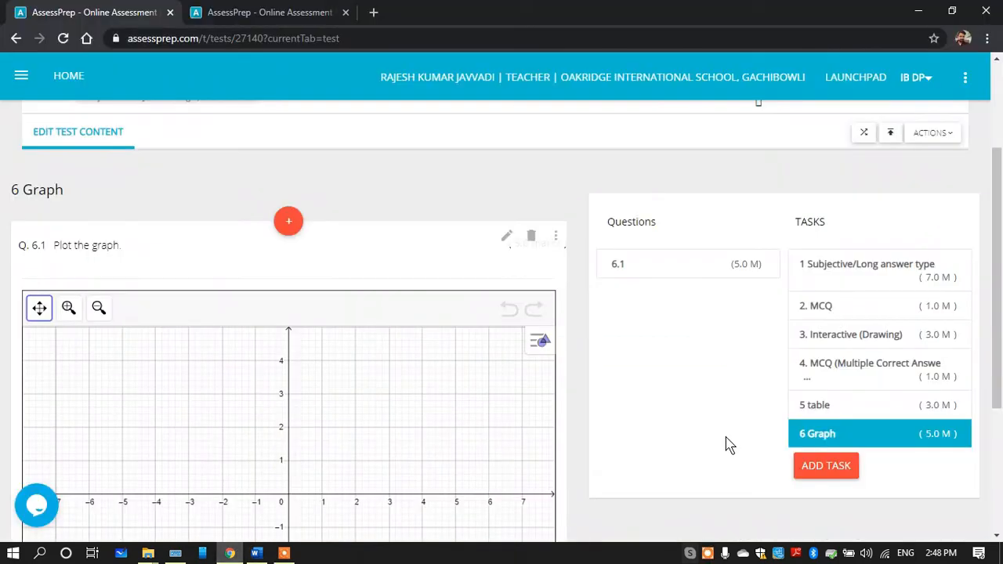
click(816, 468)
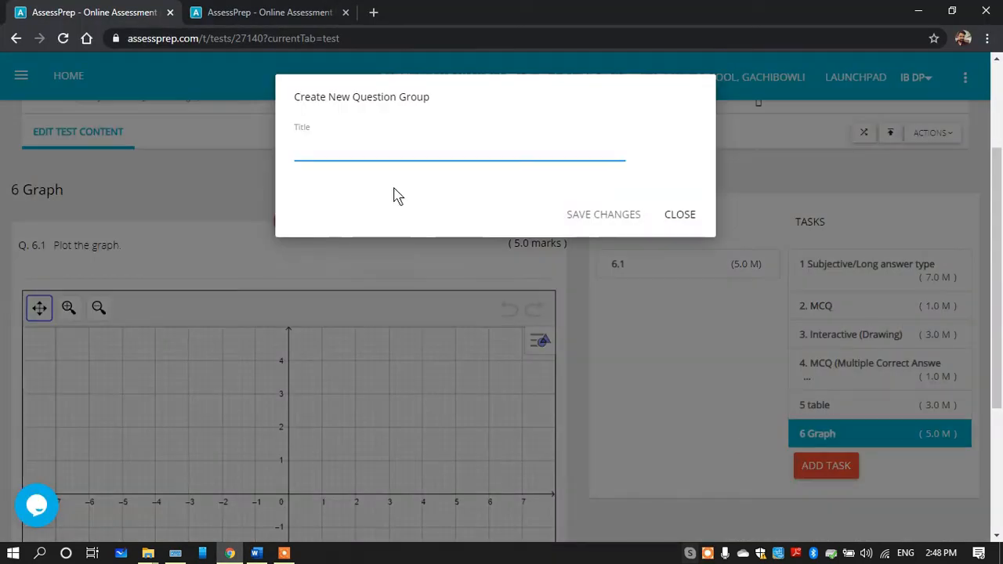
click(343, 152)
text(7 Fill)
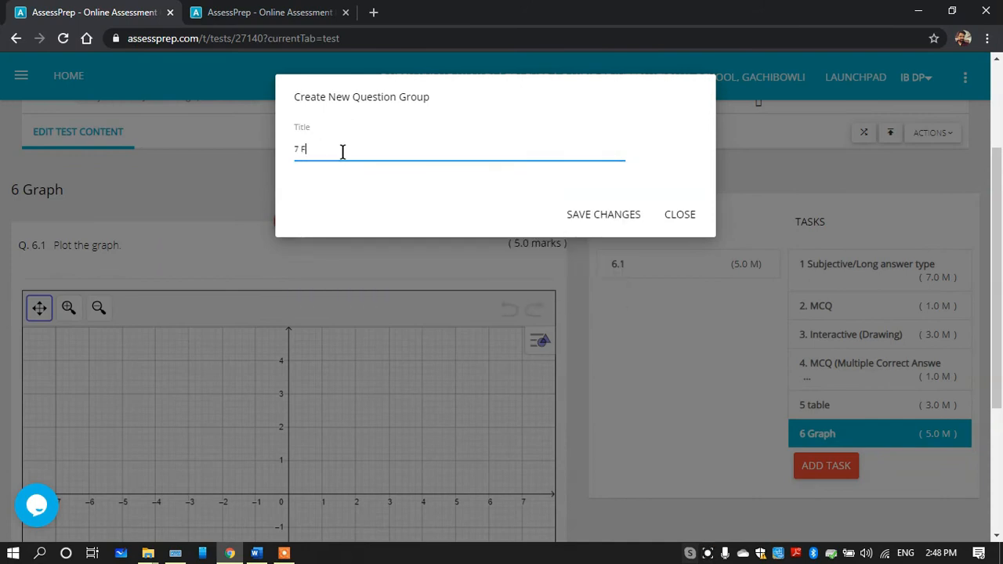
click(570, 220)
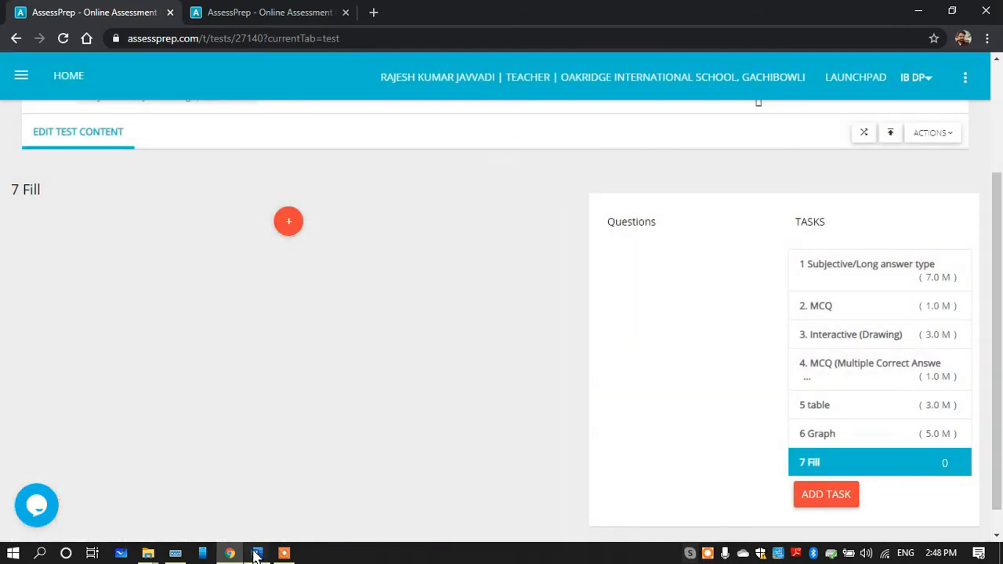
Copy the sentence "I am sorry __________ the mistake." from the Word document and return to the test editor
click(256, 553)
drag(468, 435, 266, 441)
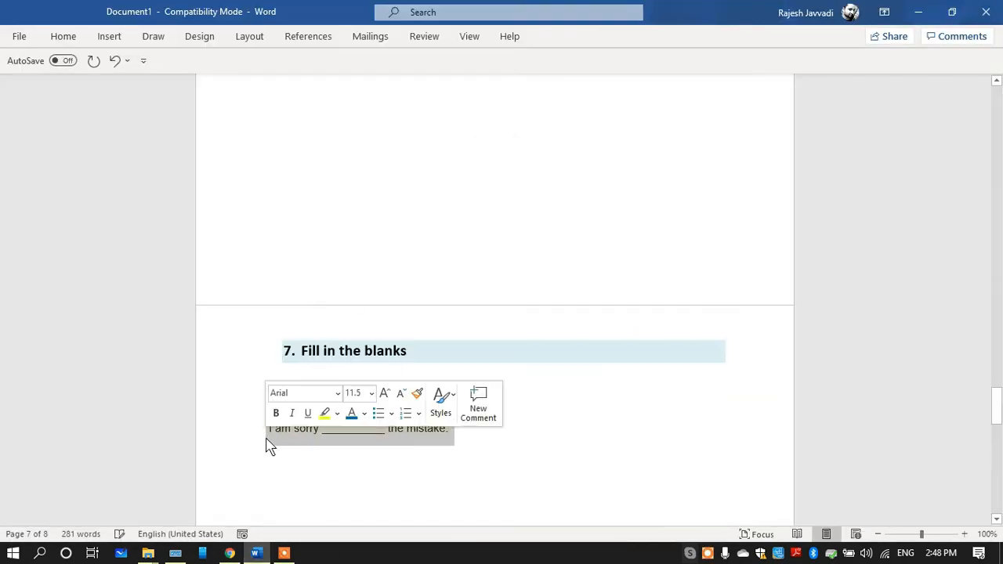
click(230, 553)
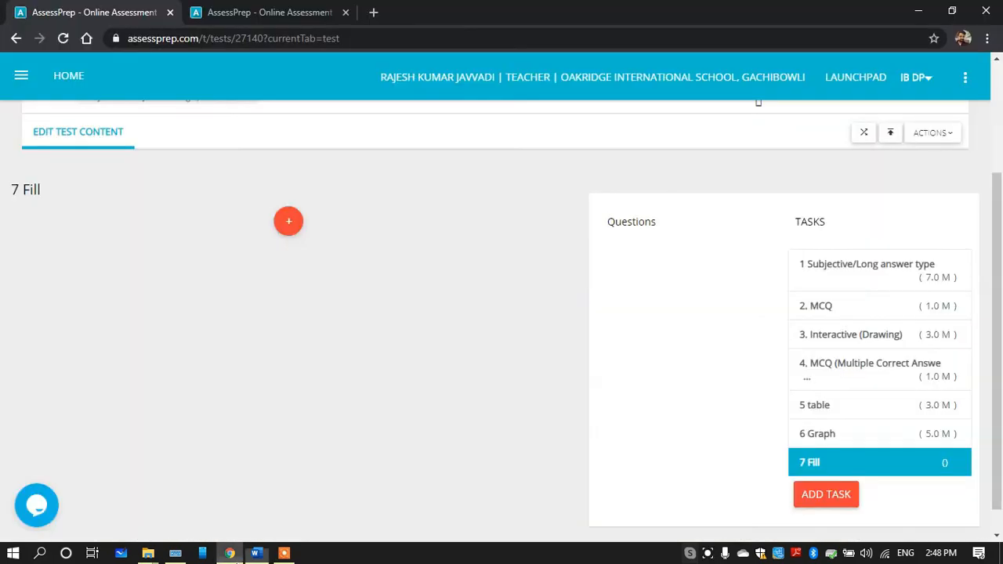
Start a new 1-mark Fill in the blanks question in task 7 Fill and proceed to its question fields
mouse_move(327, 225)
click(330, 225)
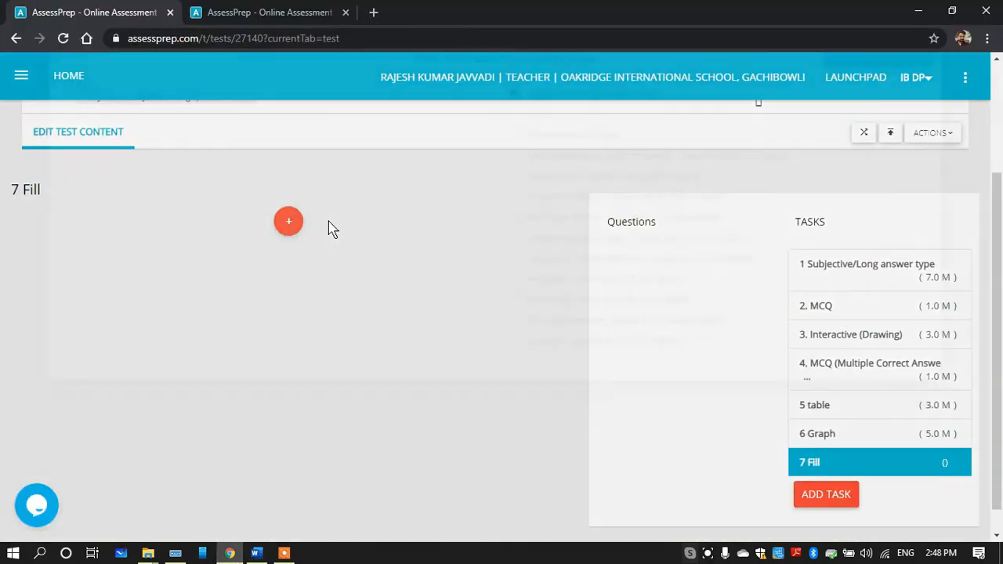
click(109, 195)
text(1)
click(393, 244)
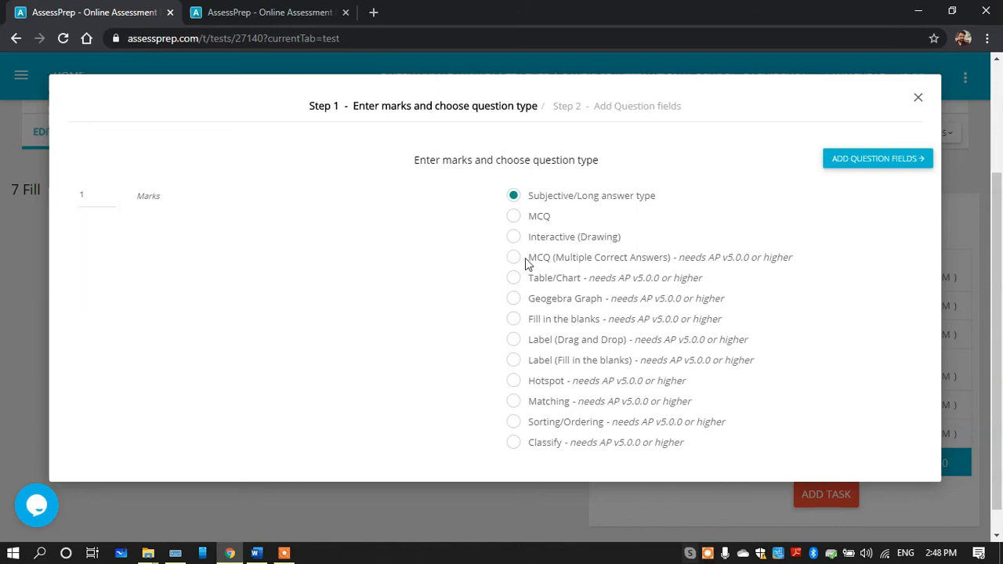
click(516, 321)
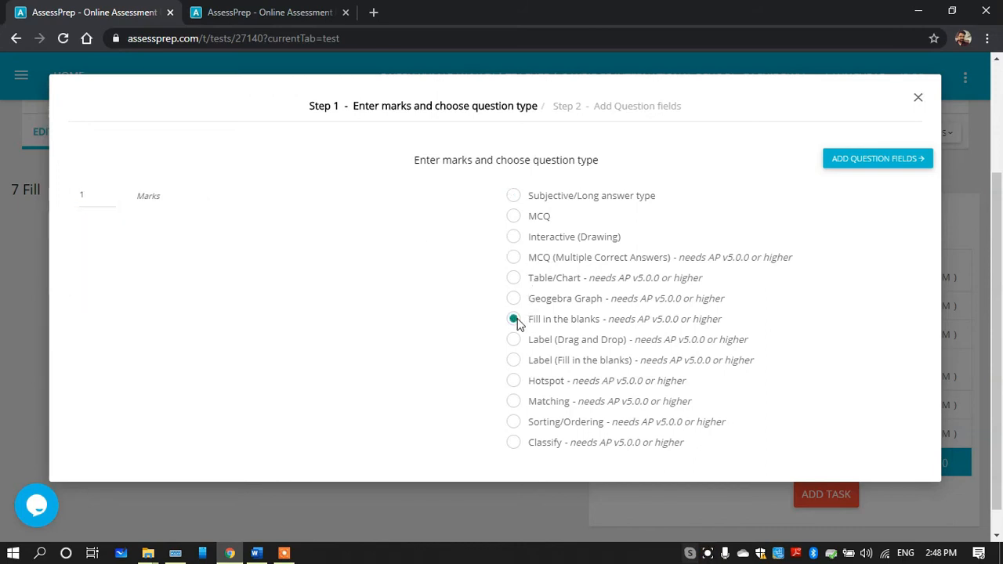
click(886, 161)
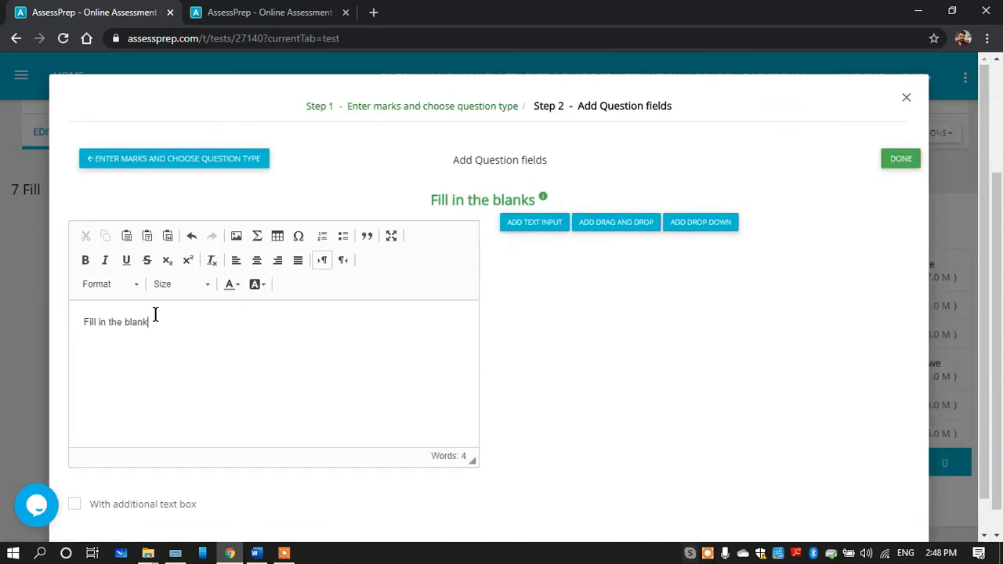
Replace the default question text with the copied sentence and delete its underscores, leaving "I am sorry the mistake."
triple_click(155, 315)
key(BackSpace)
text(I am sorry __________ the mistake.)
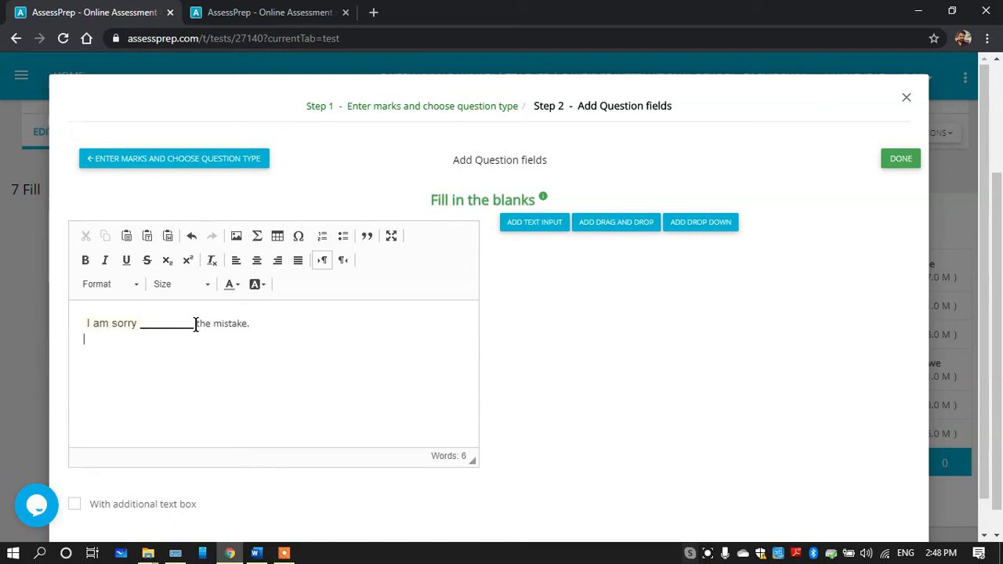
drag(141, 327, 188, 330)
click(188, 330)
key(BackSpace)
key(BackSpace)
key(BackSpace)
key(BackSpace)
key(BackSpace)
key(BackSpace)
key(BackSpace)
key(BackSpace)
key(BackSpace)
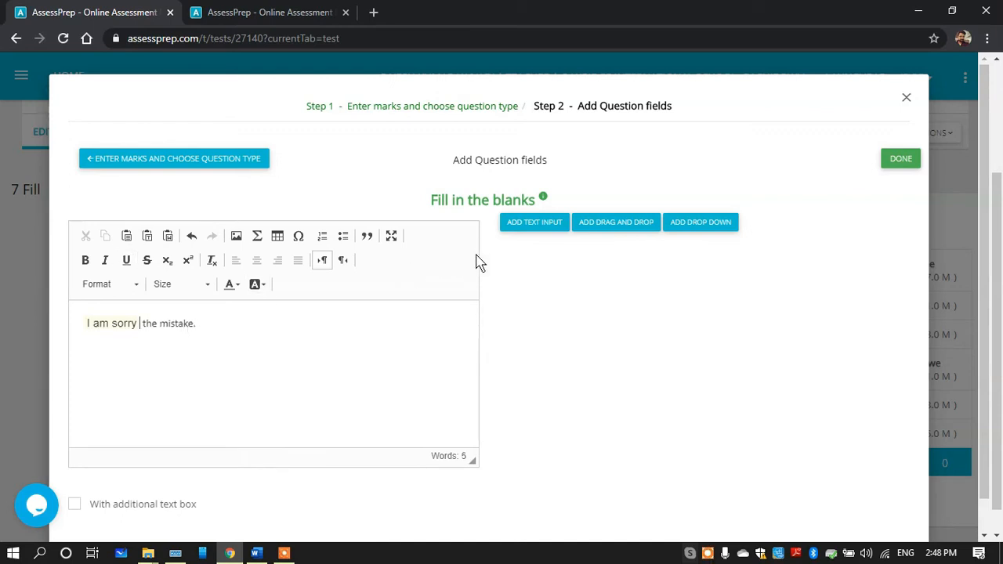
Insert a text input after "I am sorry", set its acceptable correct answer to "for", and save the question
click(137, 325)
click(536, 224)
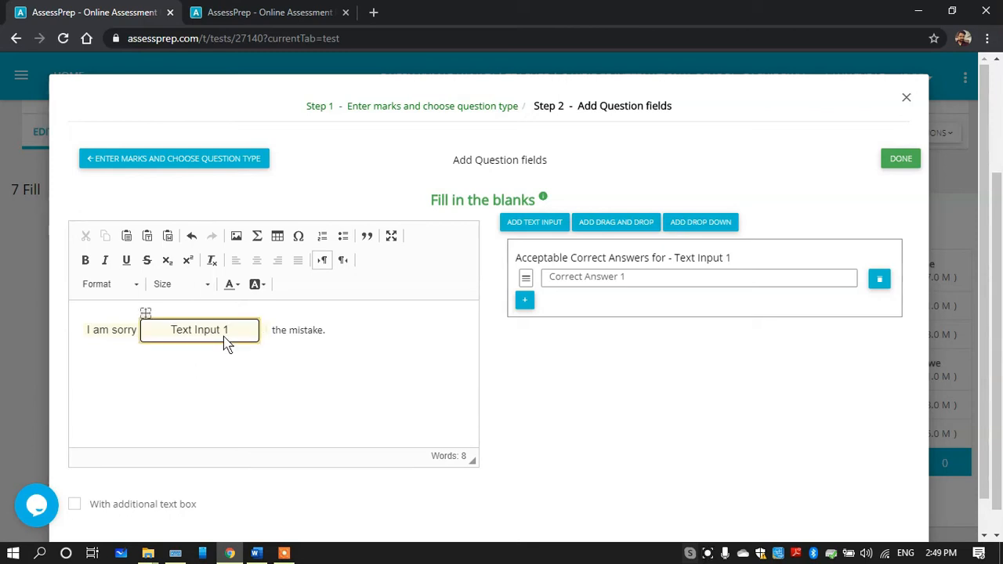
click(564, 283)
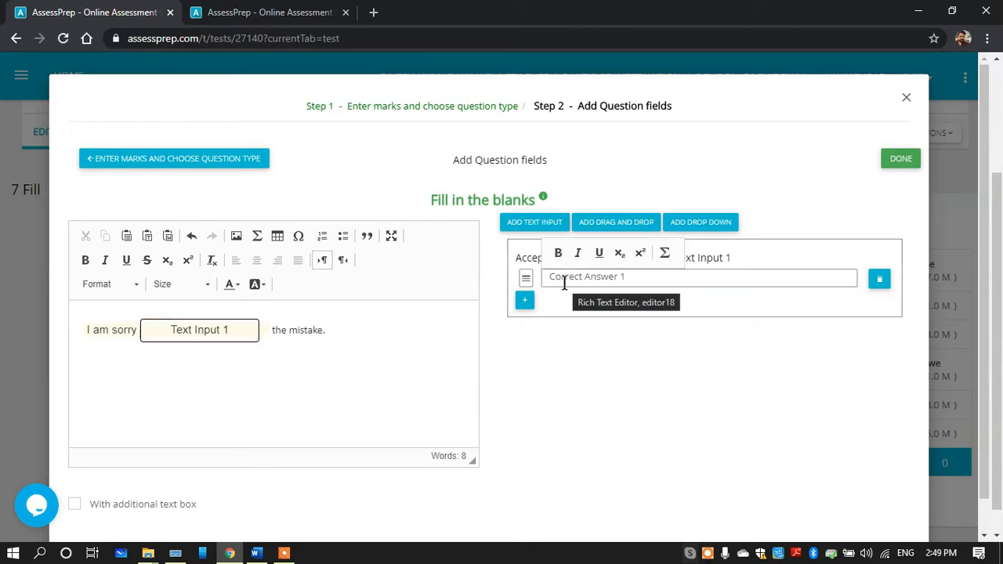
text(for)
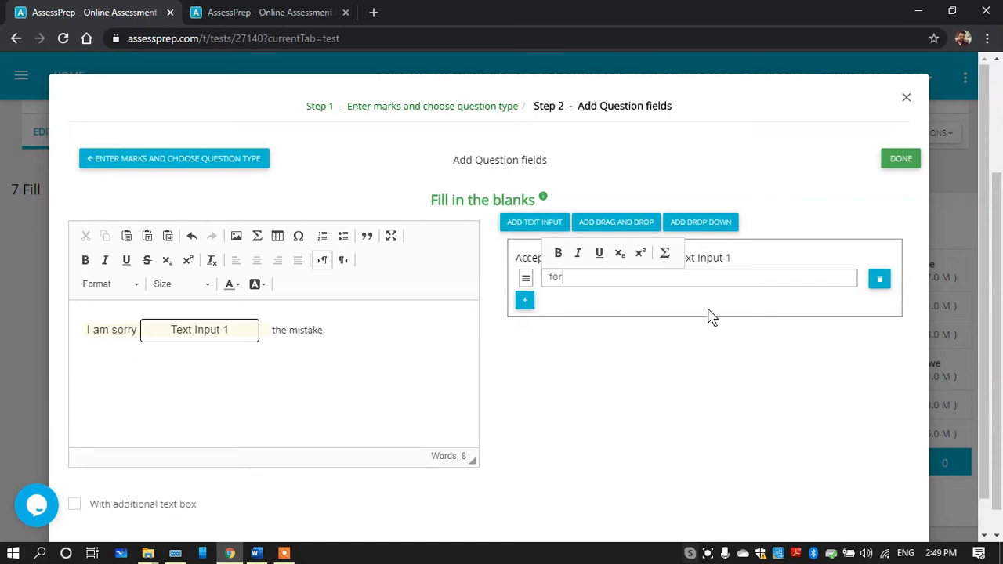
mouse_move(988, 277)
mouse_down()
mouse_move(986, 367)
mouse_move(975, 279)
mouse_up()
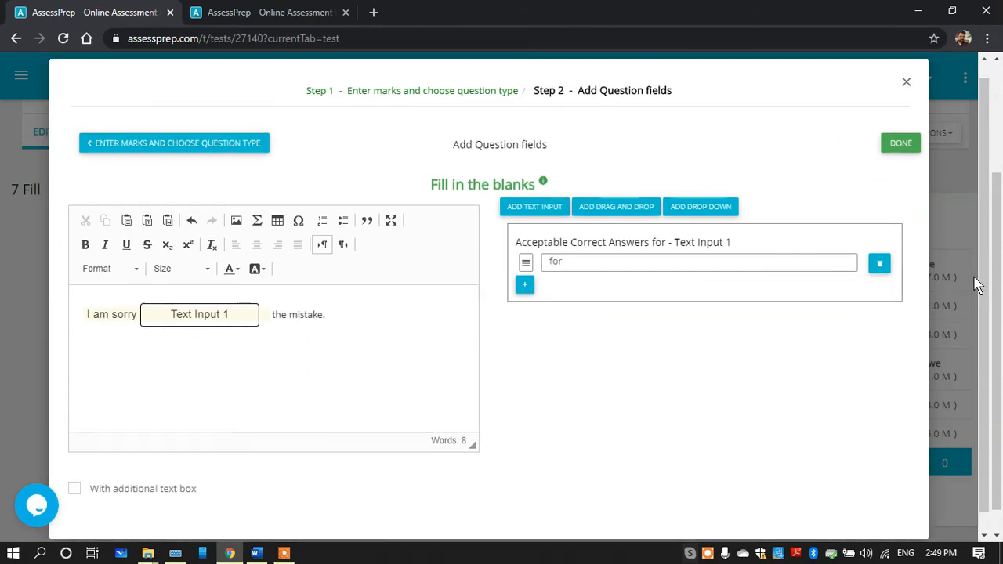
click(900, 151)
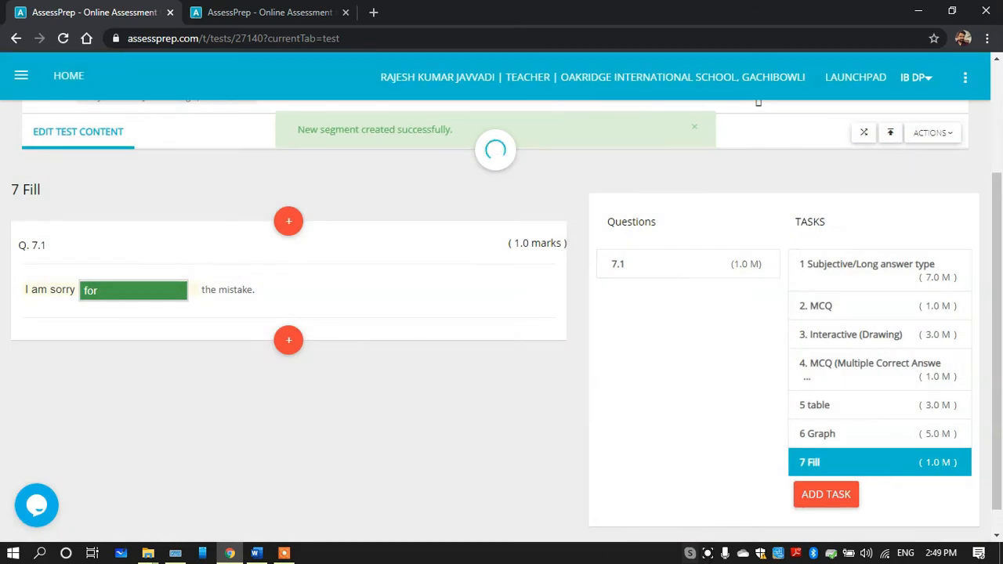
Reload the test preview, go to question 7 and enter "sdhcHJsdCHSD" in the blank as a trial answer
click(279, 12)
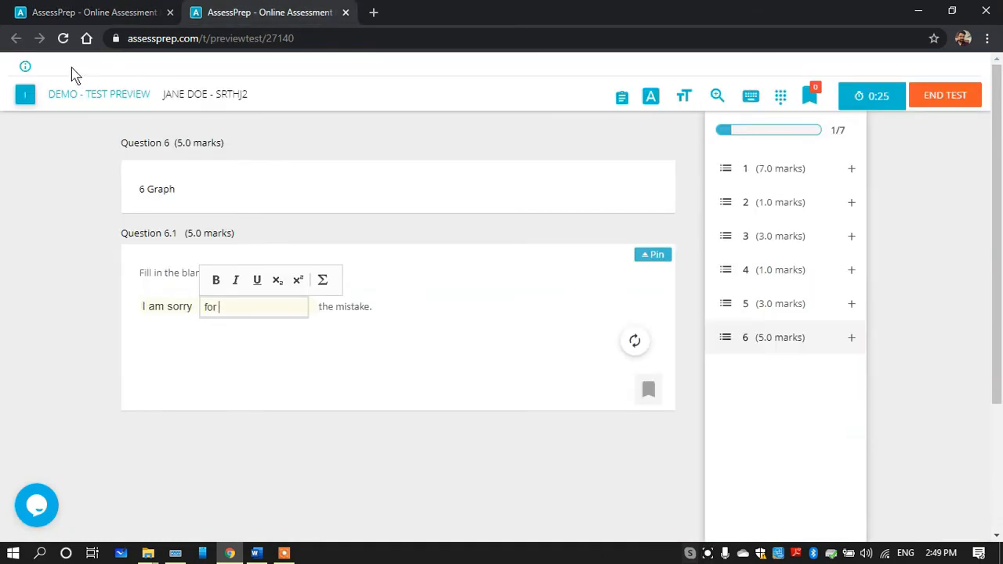
click(64, 38)
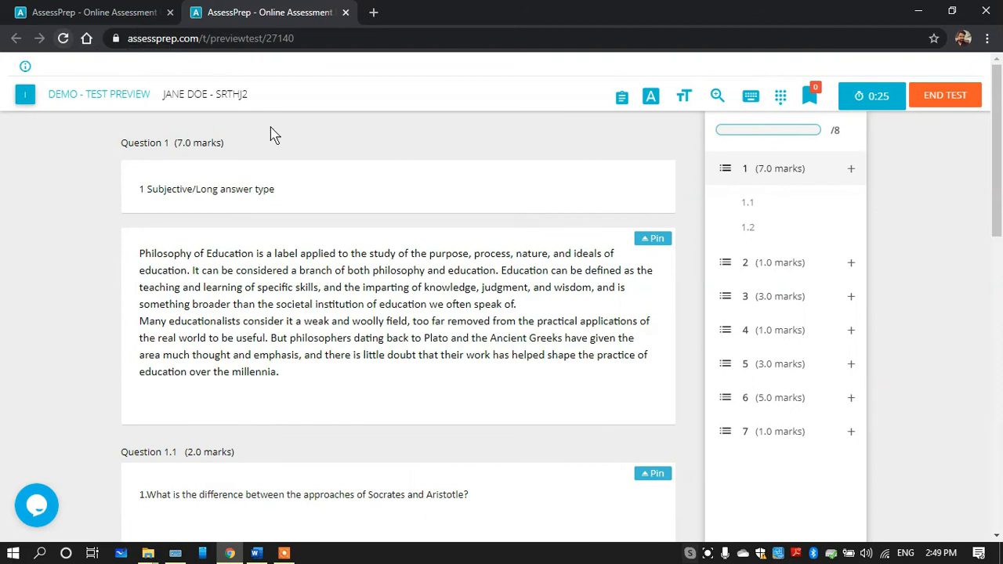
click(761, 432)
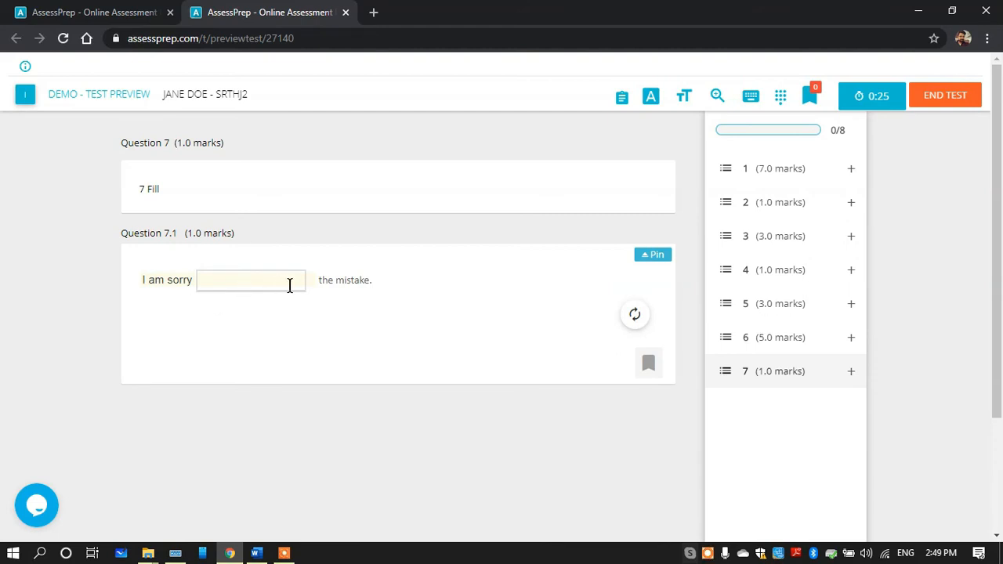
click(238, 280)
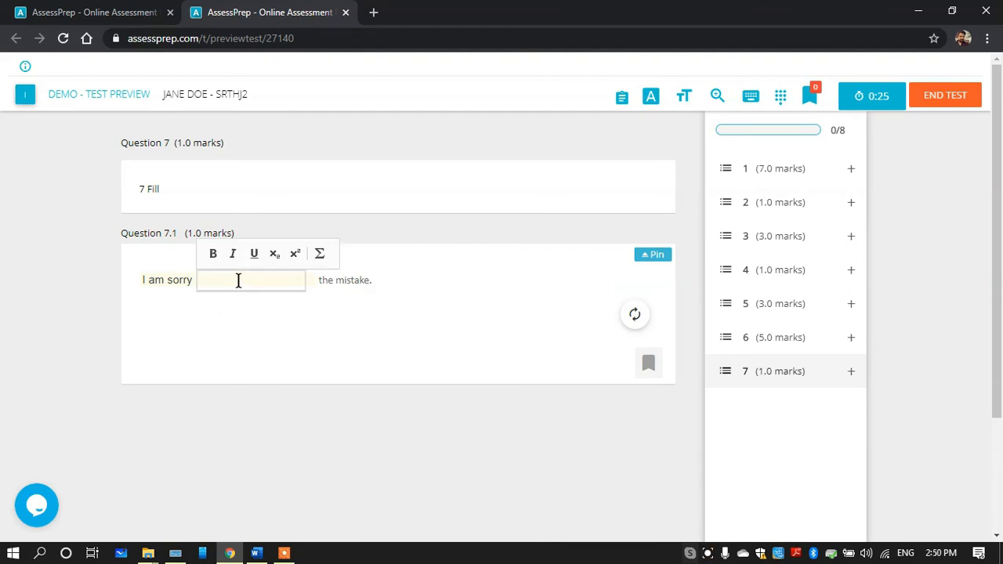
text(sdhcHJsdCHSD)
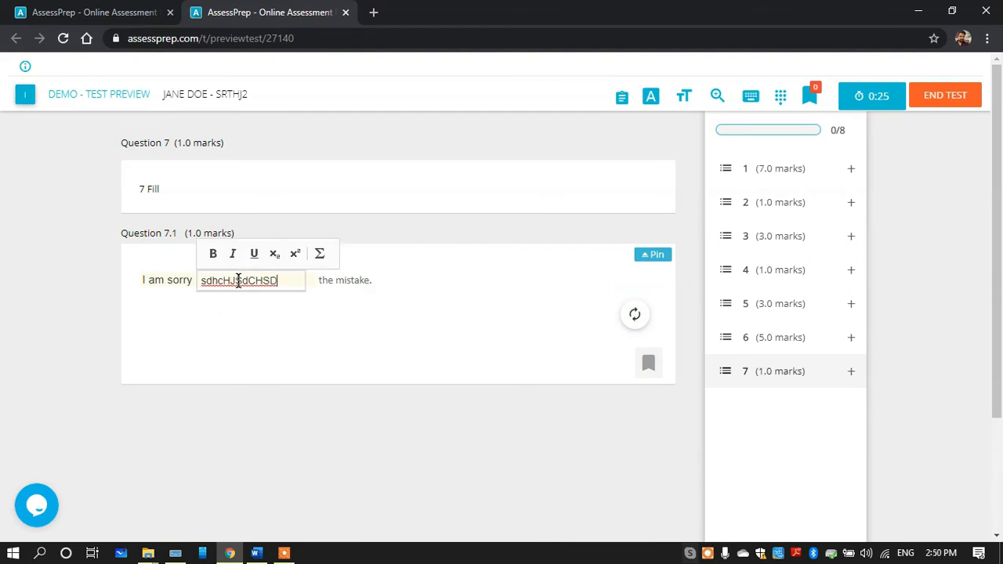
click(304, 354)
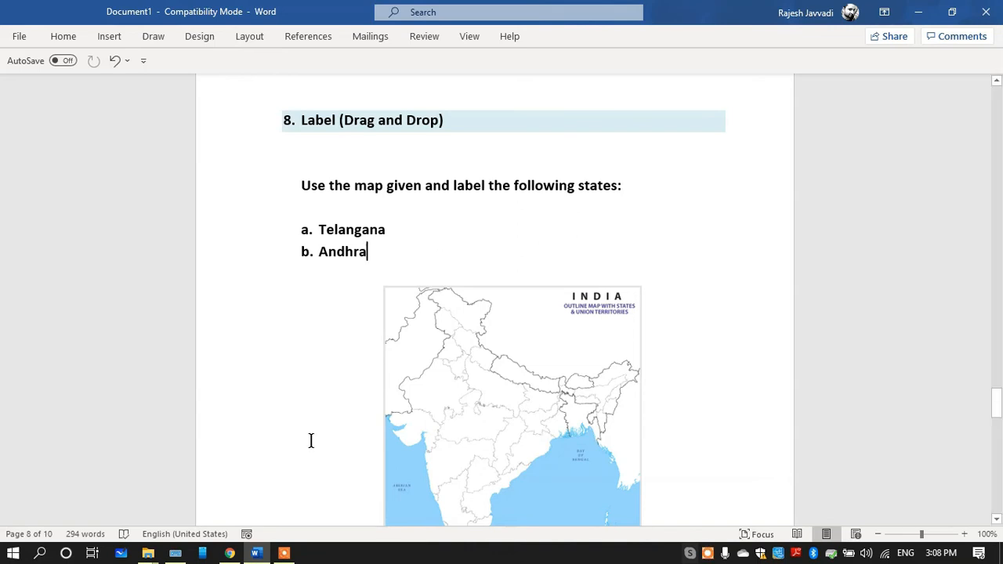
Switch to the AssessPrep test editor and add a new task titled "8. Label (Drag and Drop)"
click(230, 553)
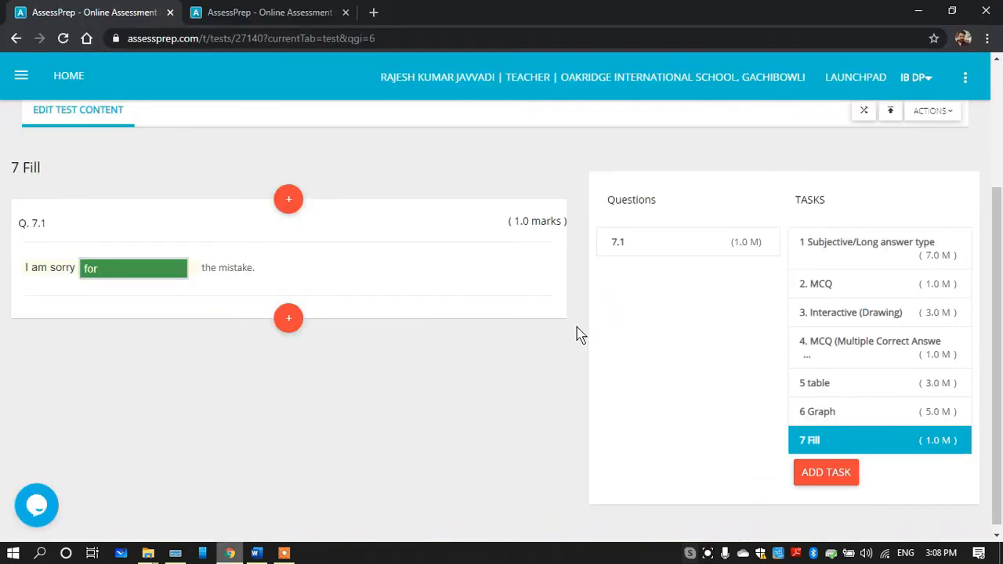
click(828, 475)
click(415, 141)
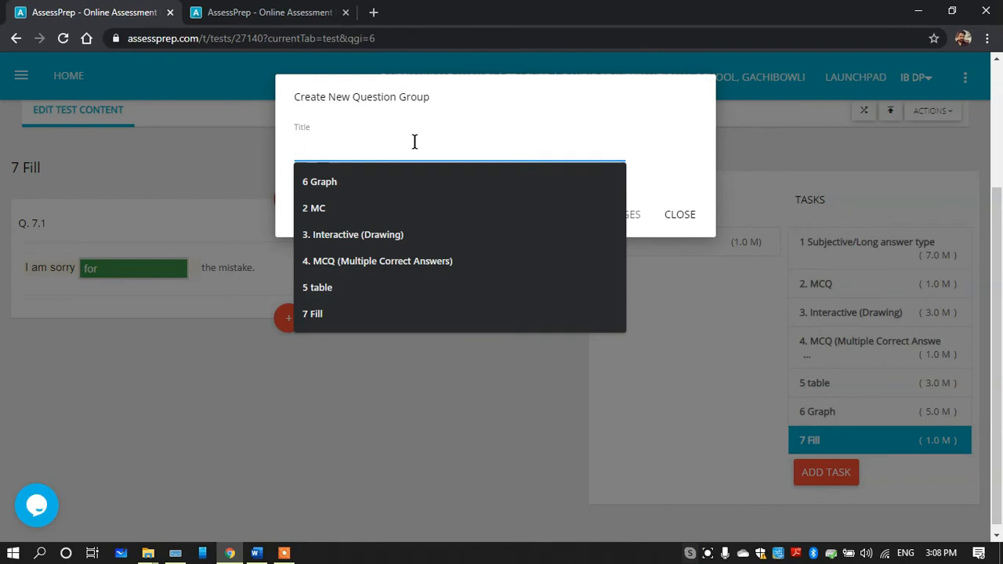
text(8.	Label (Drag and Drop))
click(627, 220)
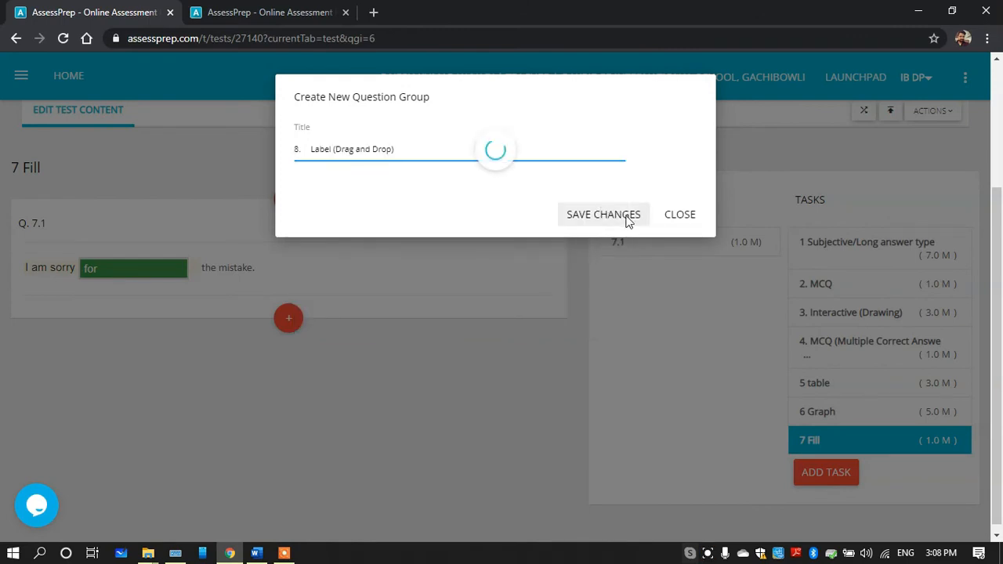
Copy the map-labelling instruction with the states Telangana and Andhra from the Word document and return to the test editor
click(259, 554)
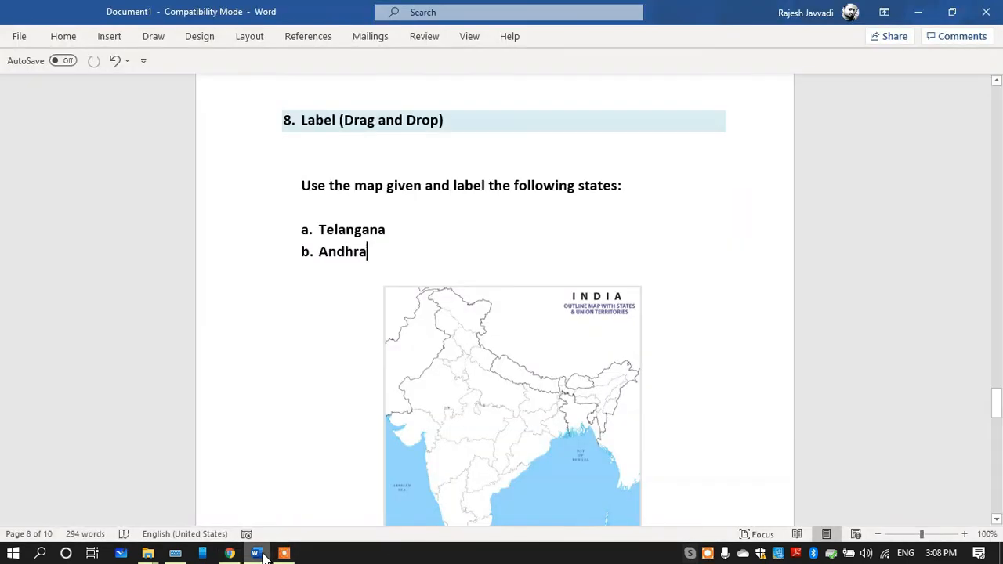
drag(384, 253, 271, 171)
key(ctrl+c)
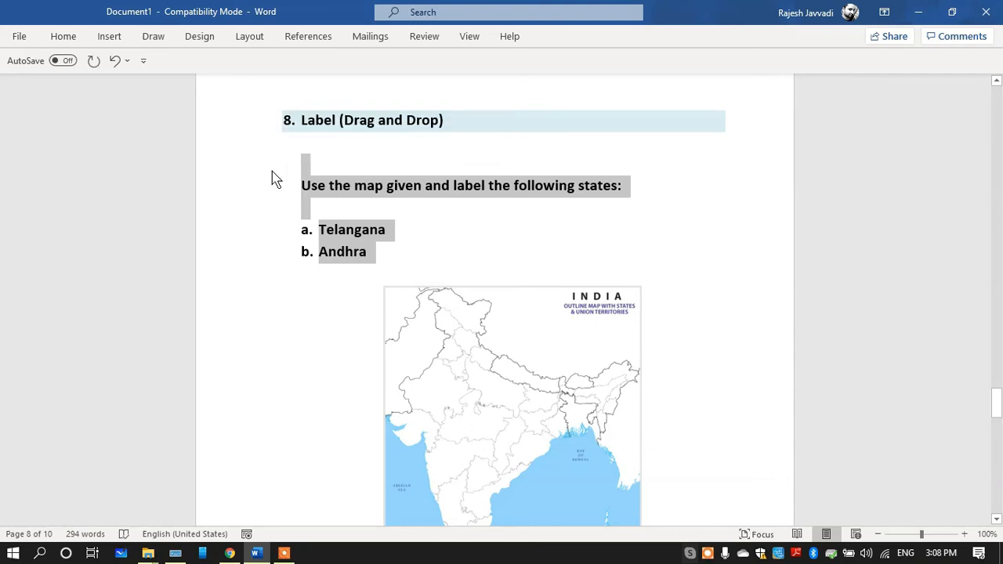
click(230, 553)
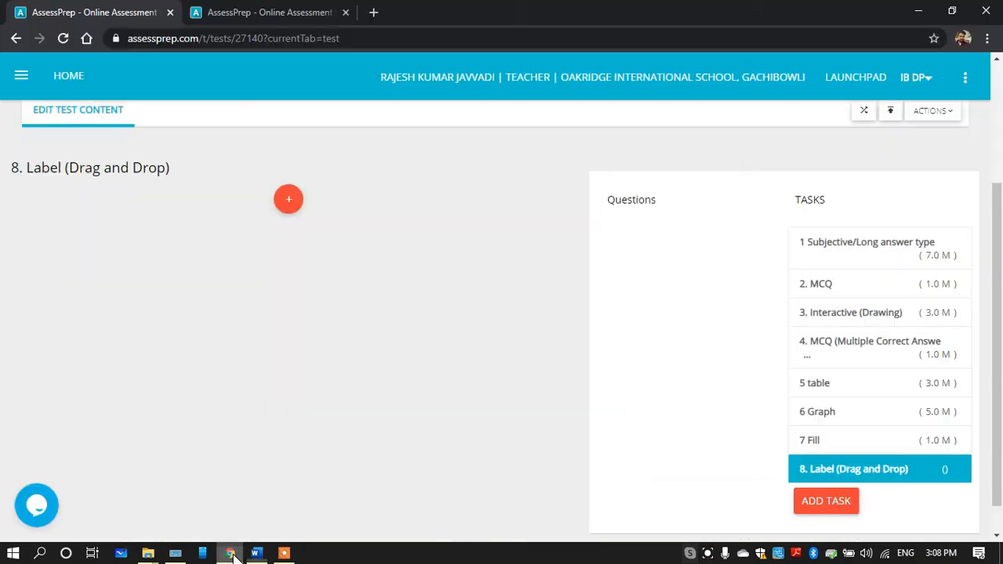
Start a 2-mark Label (Drag and Drop) question in task 8 and paste the copied instruction as its question text
click(336, 210)
click(514, 341)
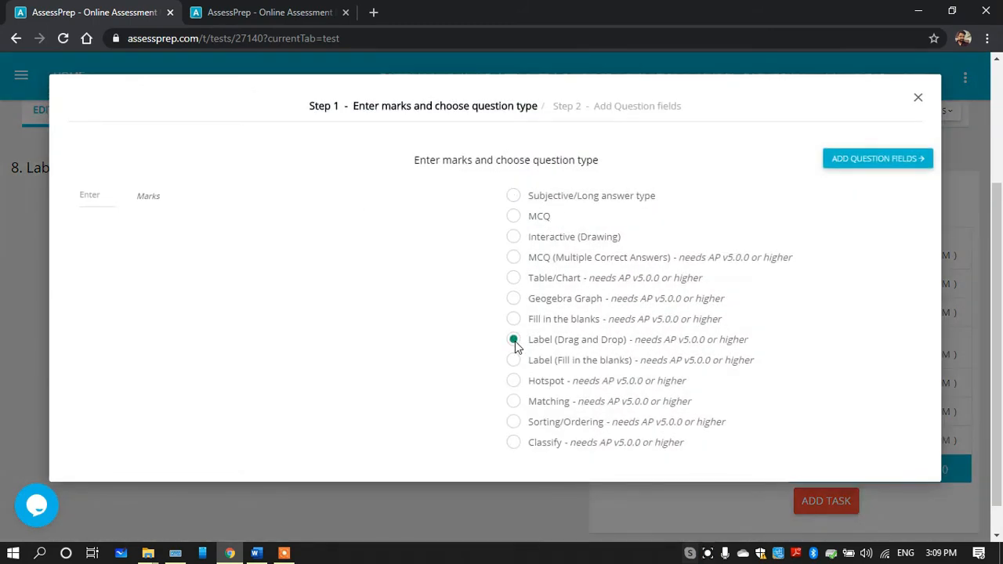
click(98, 193)
text(2)
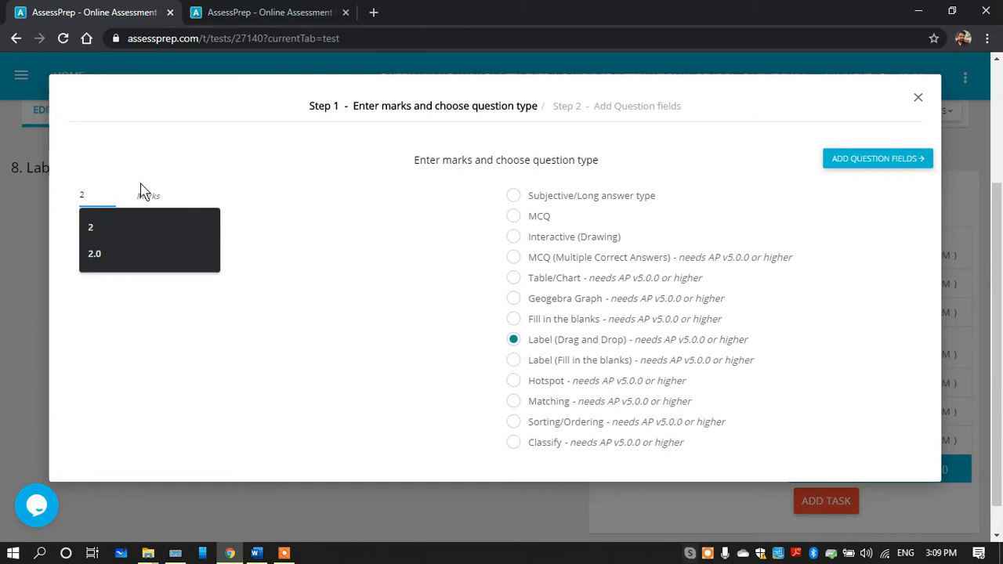
click(859, 159)
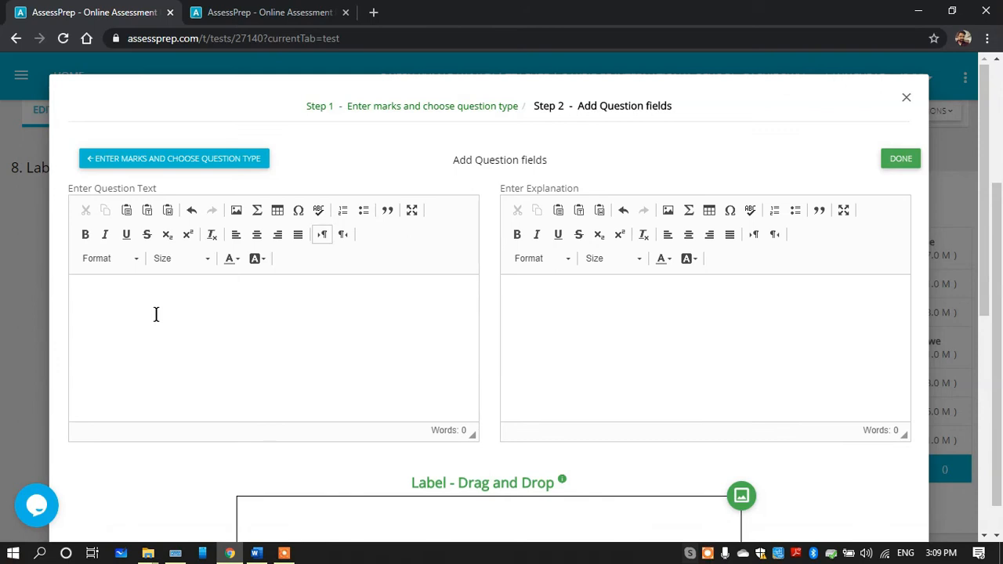
click(156, 314)
key(ctrl+v)
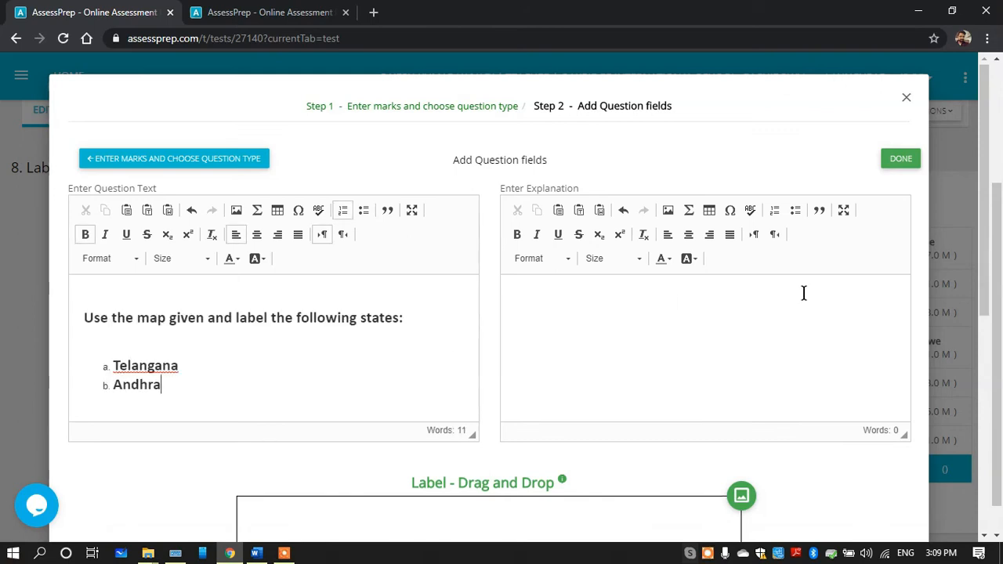
Insert the india-outline-map image file into the Label - Drag and Drop canvas
drag(986, 212, 989, 374)
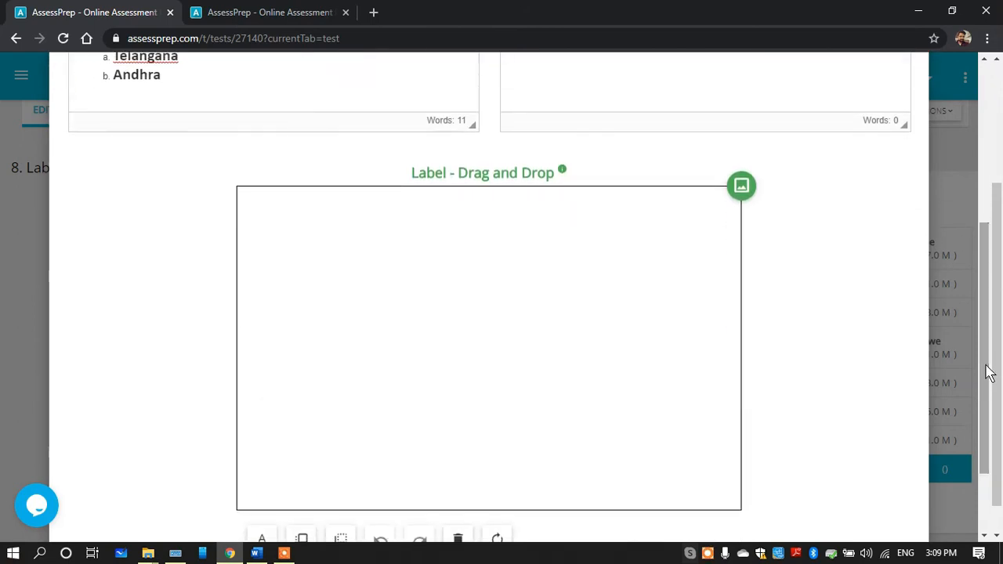
click(742, 188)
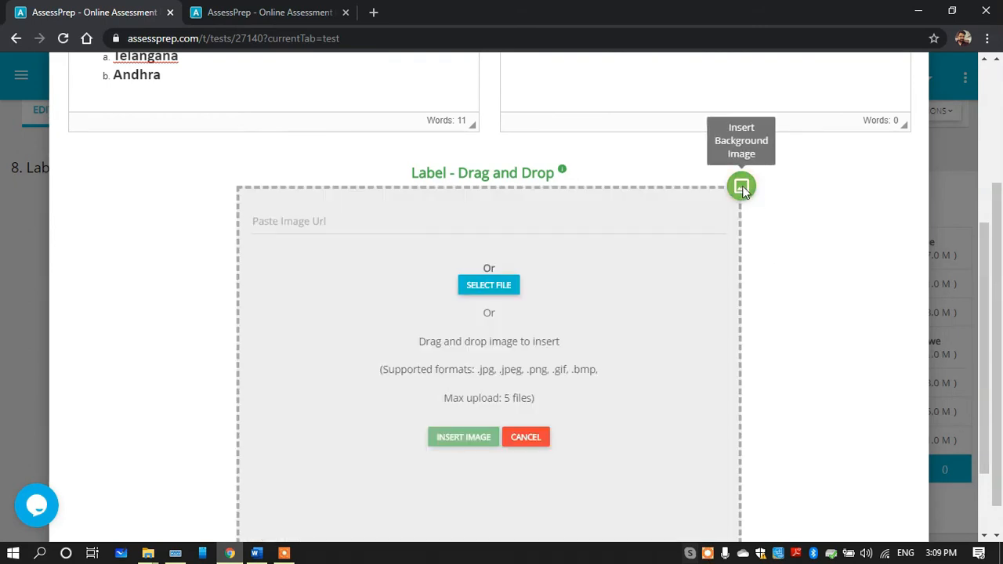
click(489, 285)
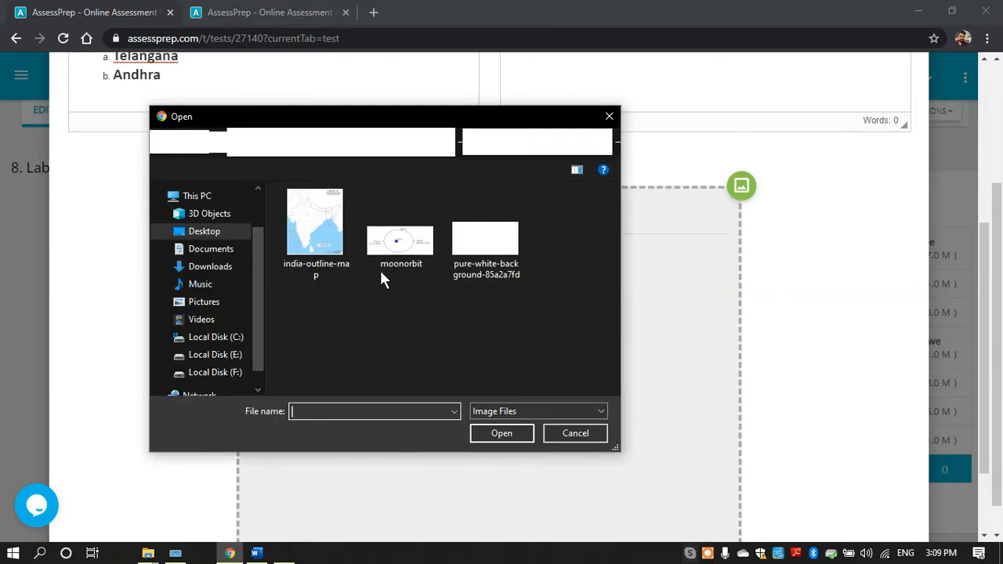
double_click(319, 251)
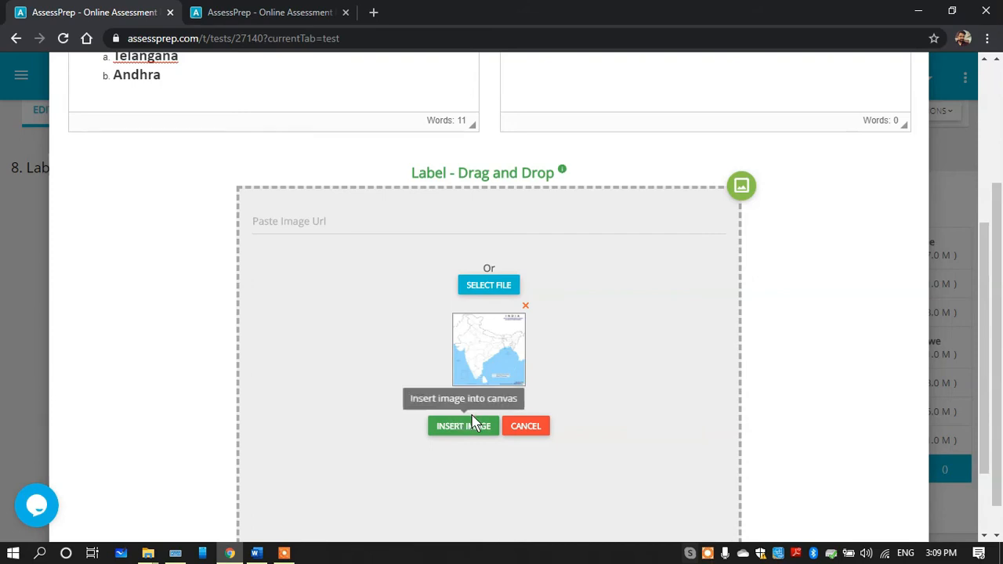
click(464, 427)
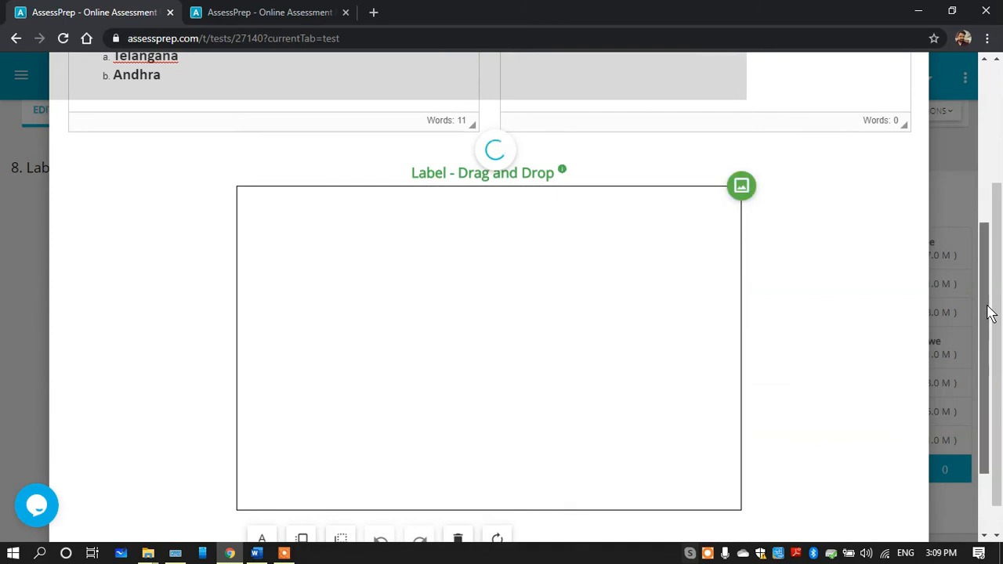
Narrow the India map to about two thirds of its width and move it to the middle of the canvas
drag(988, 302, 987, 353)
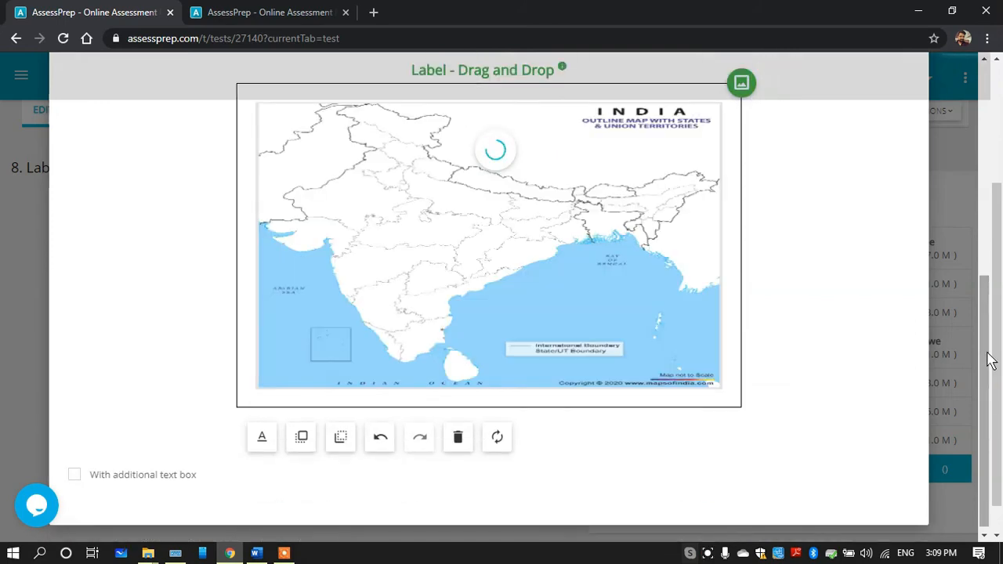
click(647, 279)
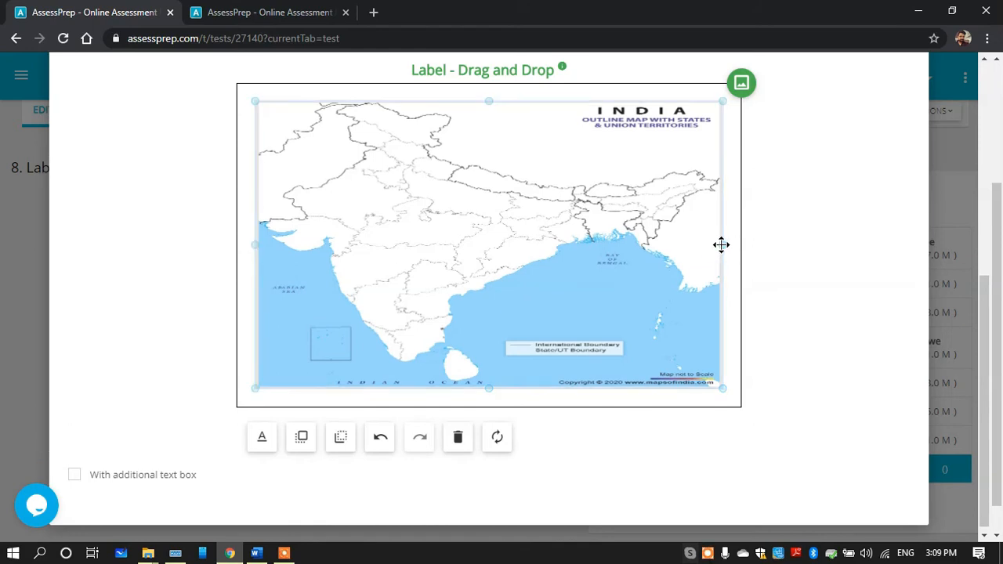
drag(722, 246, 562, 258)
drag(497, 233, 625, 232)
drag(984, 362, 977, 162)
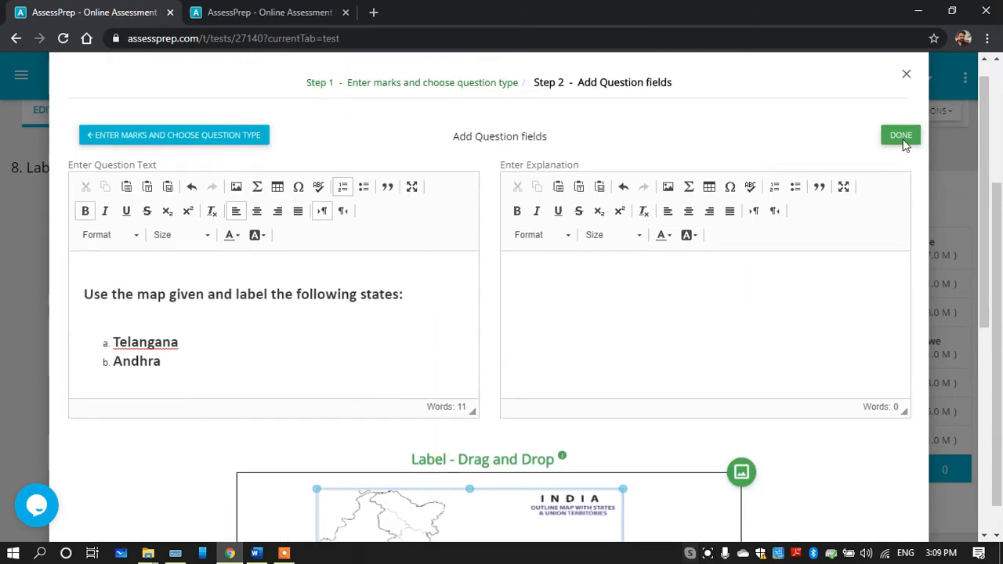
Add a label reading "telangana" pointing at the Telangana region of the India map
scroll(904, 146, down, 5)
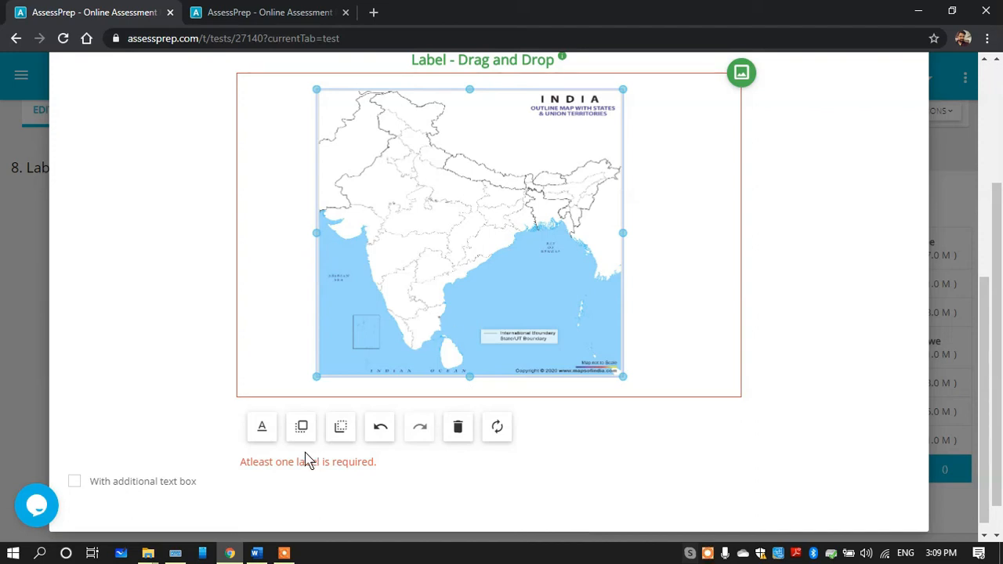
click(264, 433)
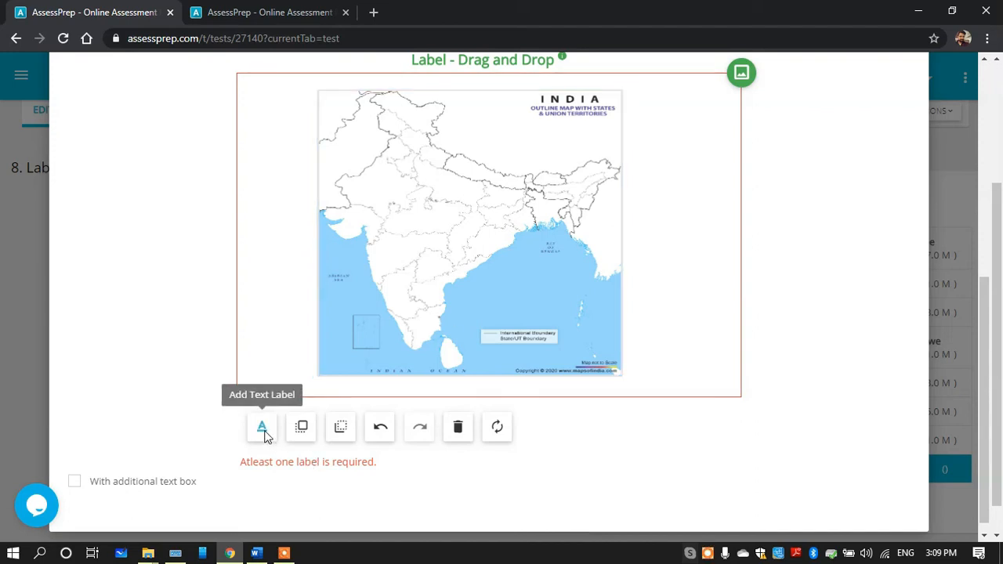
click(429, 267)
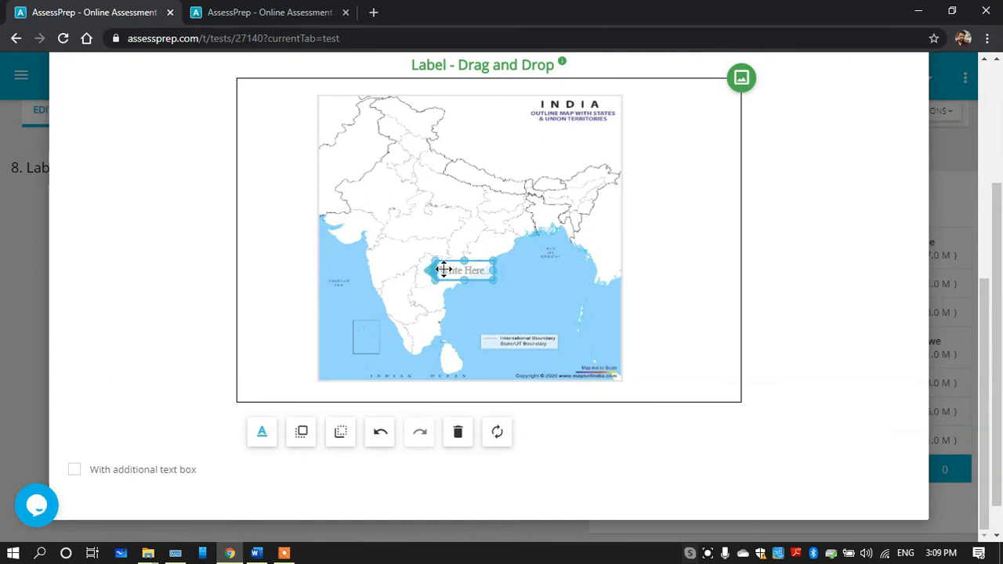
double_click(446, 270)
text(telangana)
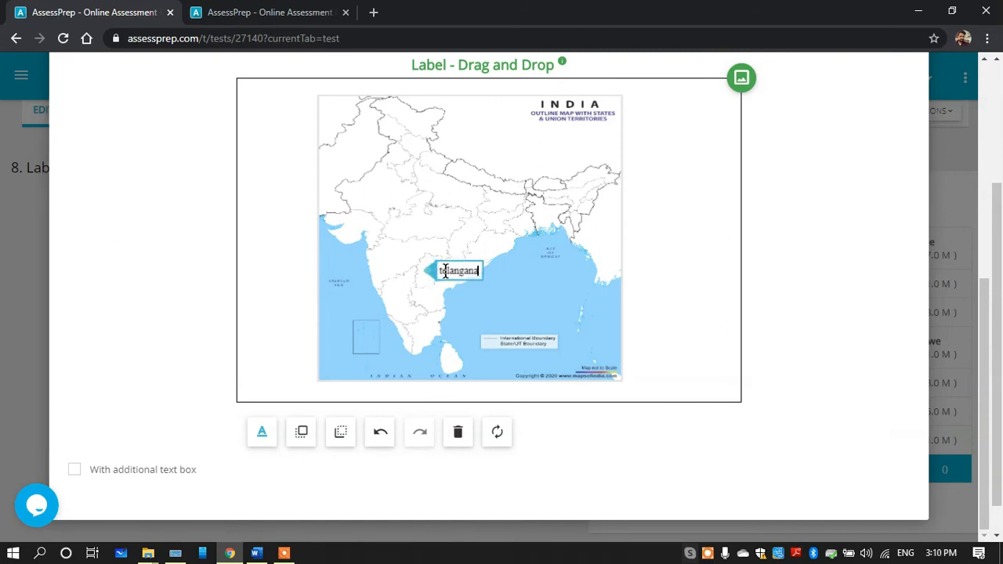
Add a second label reading "andhra" pointing at the Andhra region below it, and save the question
click(437, 296)
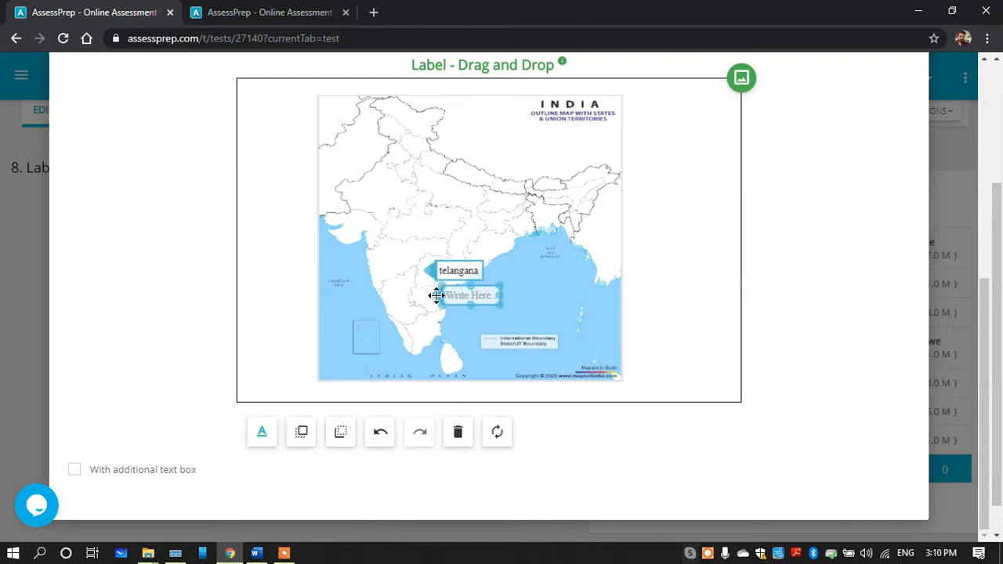
double_click(460, 295)
text(andhra)
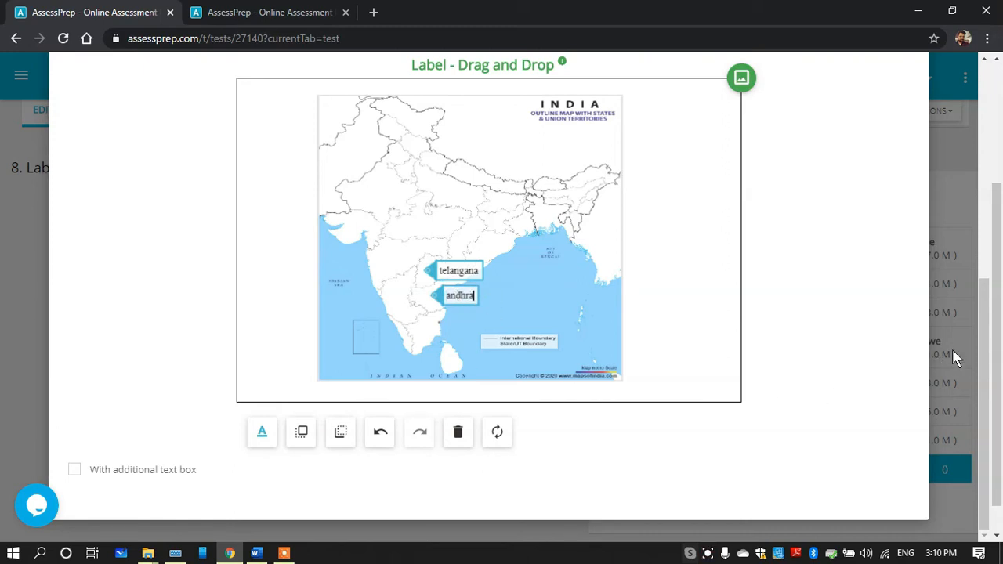
drag(979, 325, 979, 134)
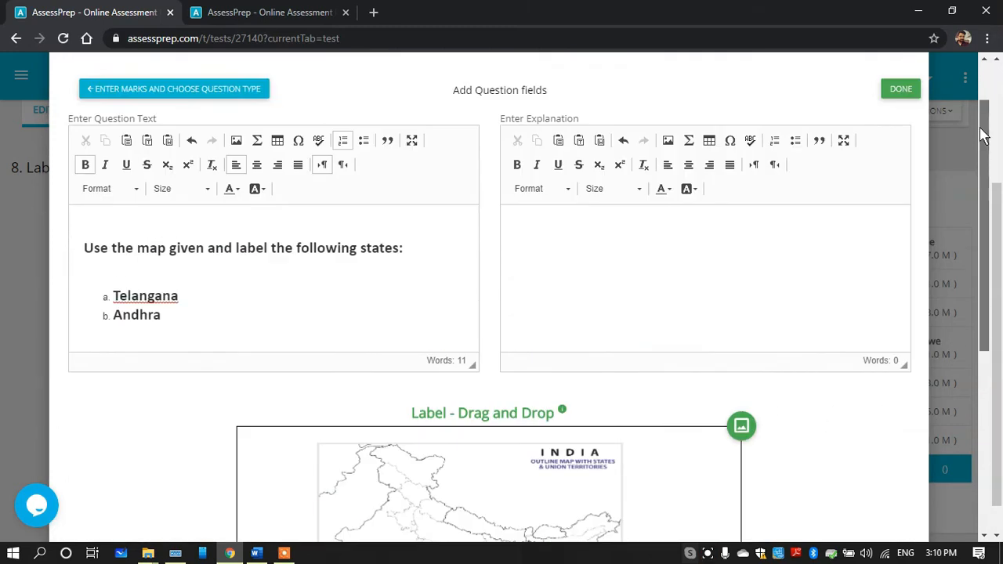
click(909, 158)
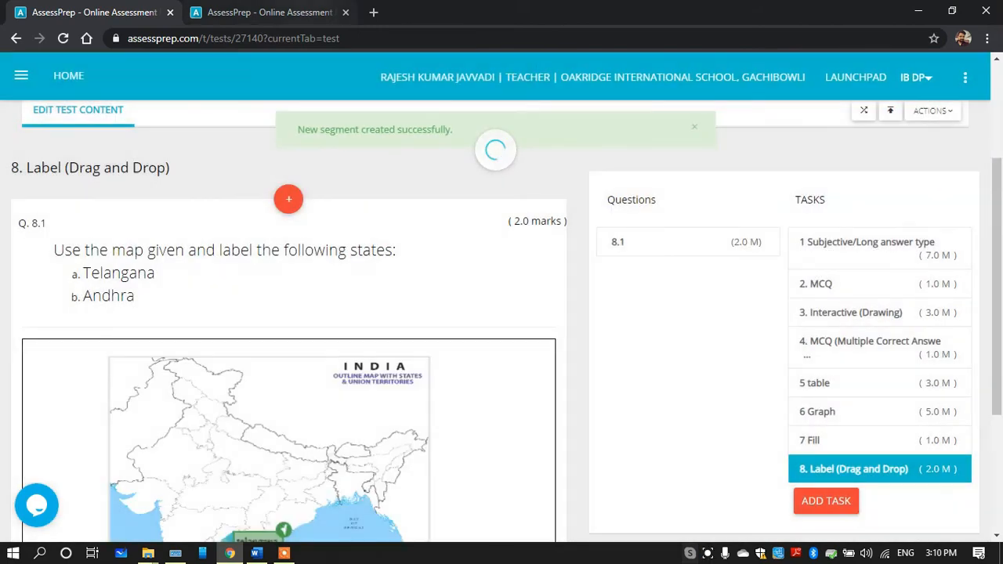
Refresh the DEMO test preview in the other browser tab and bring up question 8's map with its label blanks
click(267, 13)
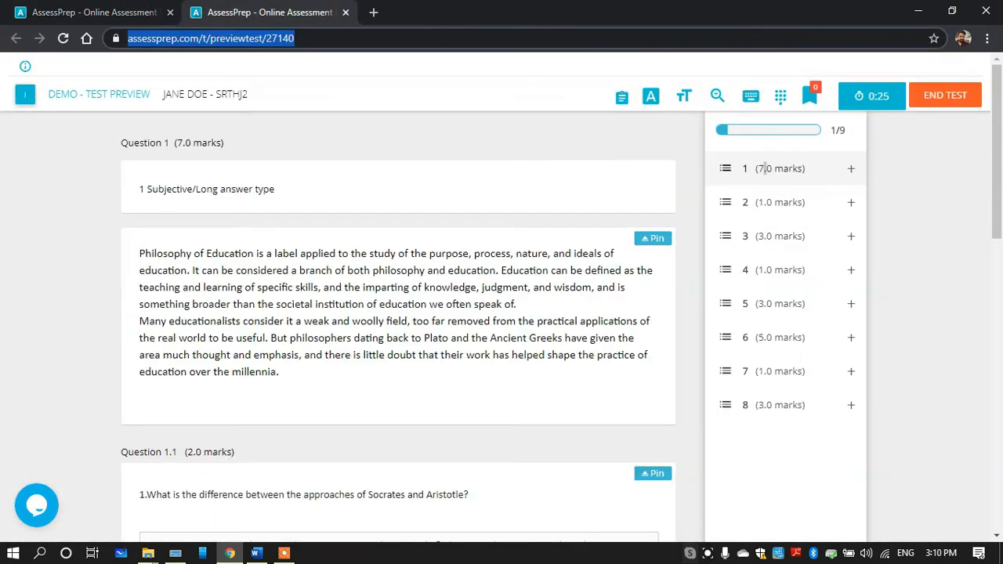
click(63, 38)
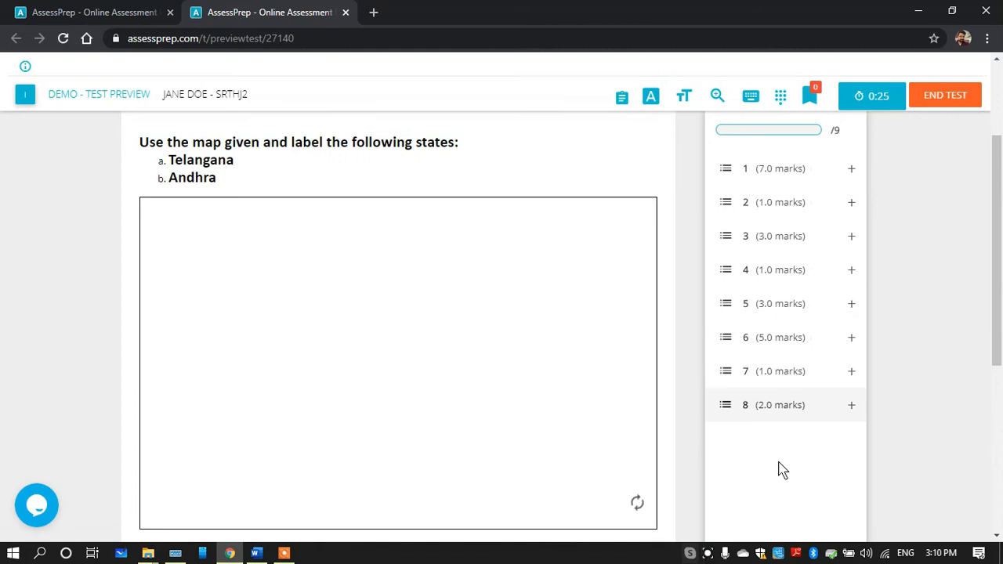
scroll(449, 350, down, 1)
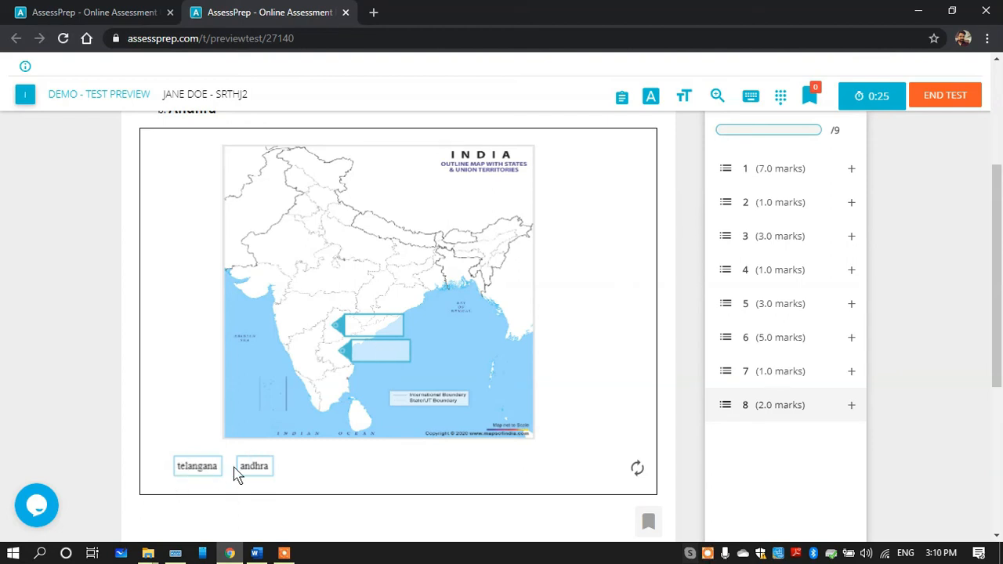
Try placing andhra in the upper blank and telangana in the lower blank of the map, and reset the answer
drag(252, 468, 371, 326)
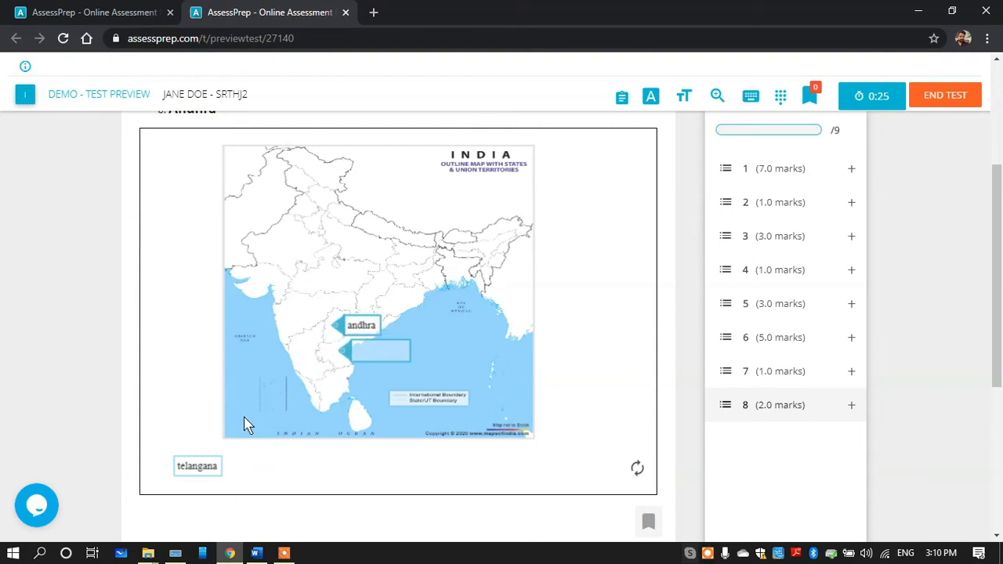
drag(197, 467, 342, 401)
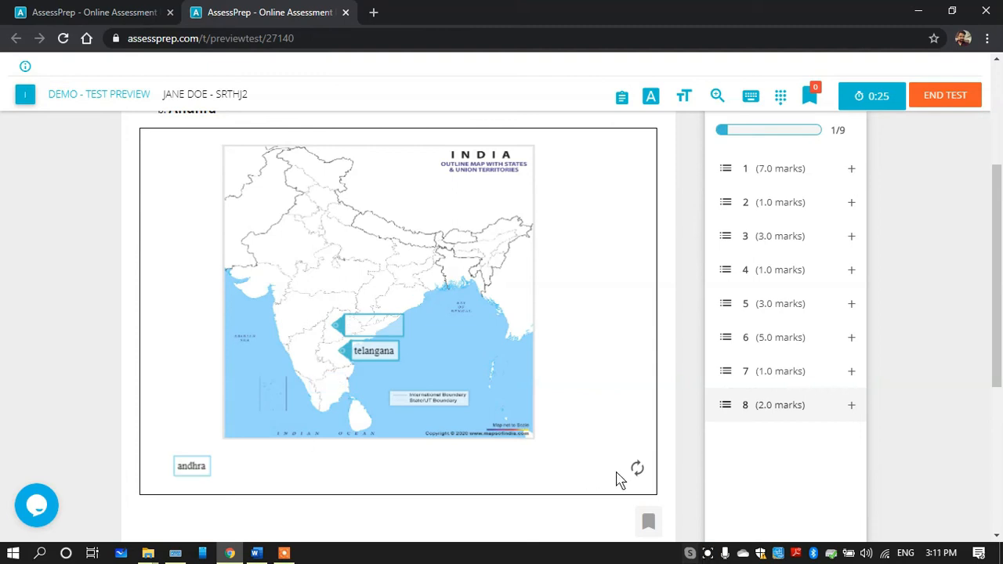
click(636, 468)
click(389, 351)
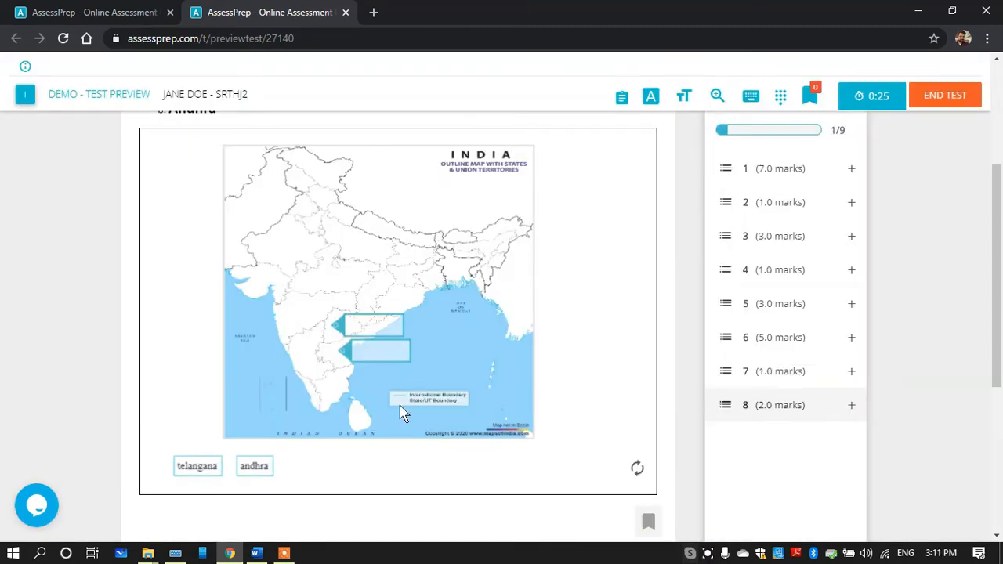
Place andhra in the lower blank and telangana in the upper blank of the preview map
drag(254, 466, 379, 349)
drag(197, 466, 372, 328)
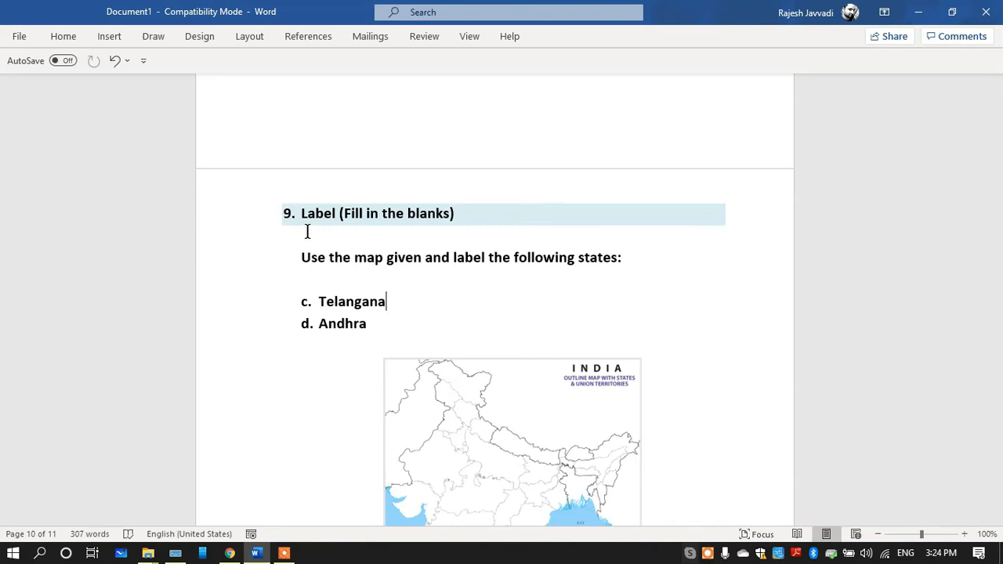
Switch from Word to the AssessPrep test editor and create a new task titled "9. Label (Fill in the blanks)"
click(230, 554)
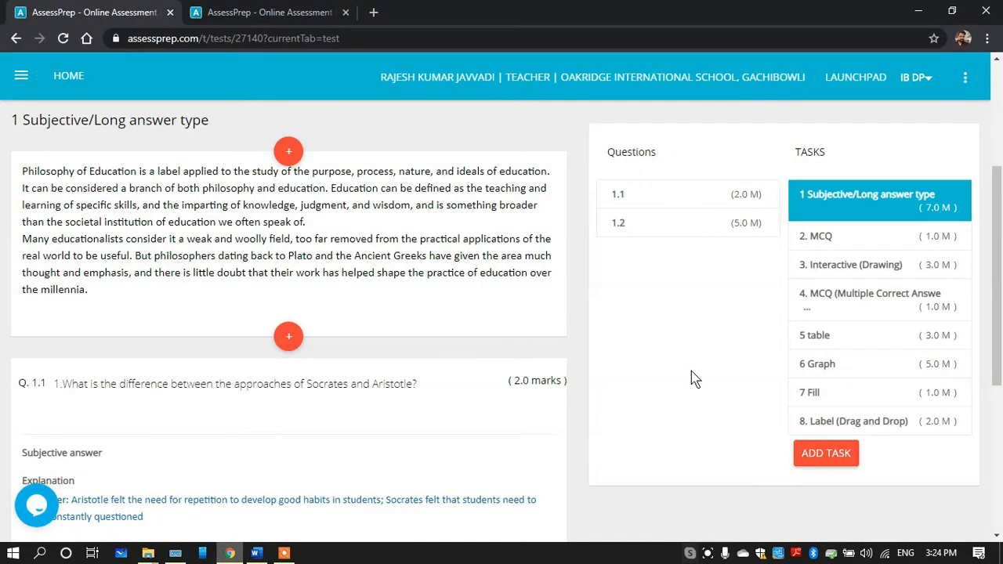
click(815, 452)
click(404, 140)
text(9.	Label (Fill in the blanks))
click(596, 214)
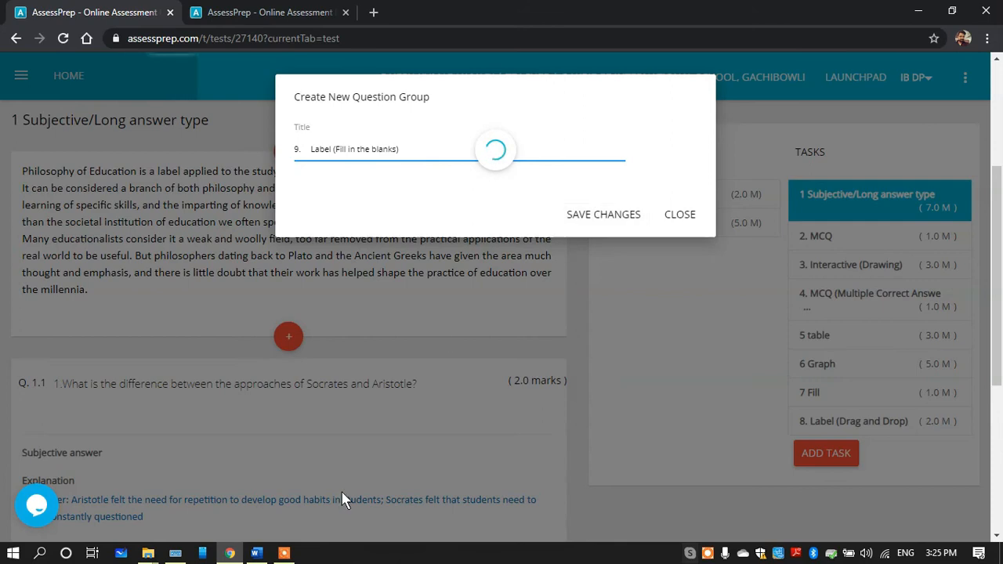
Copy the task 9 map-labelling instruction with its two states from the Word document and return to the test editor
click(257, 553)
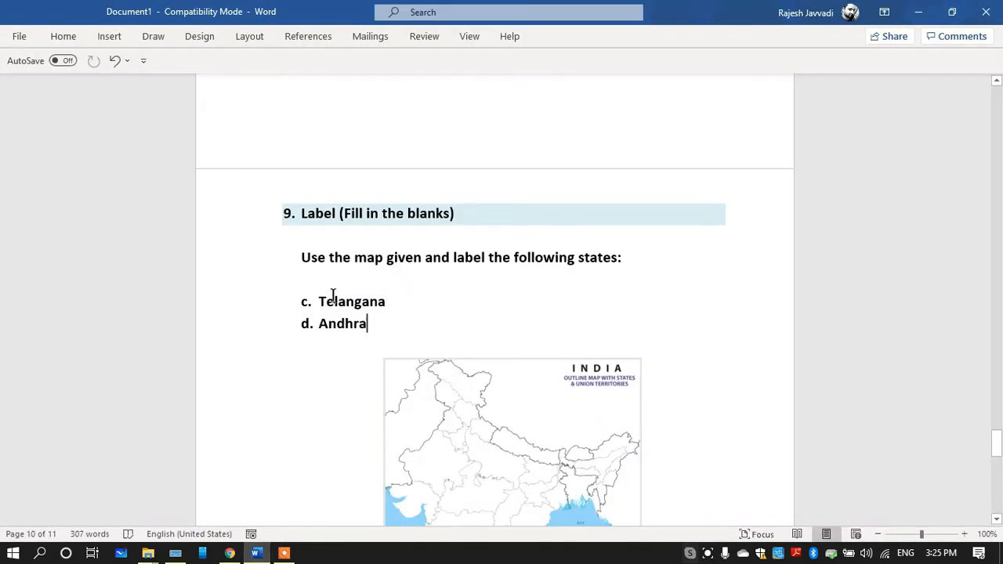
shift+click(304, 263)
key(ctrl+c)
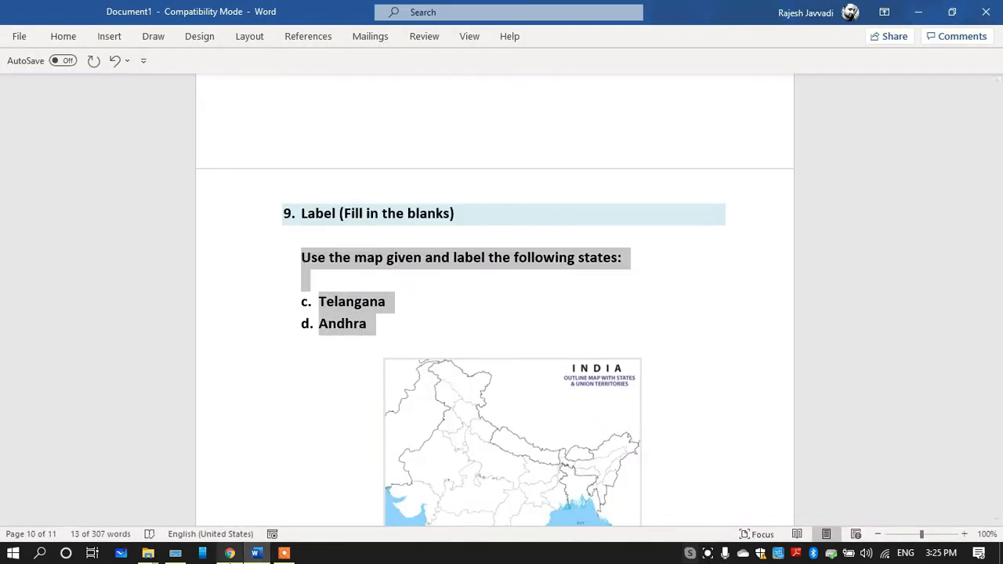
key(alt+Tab)
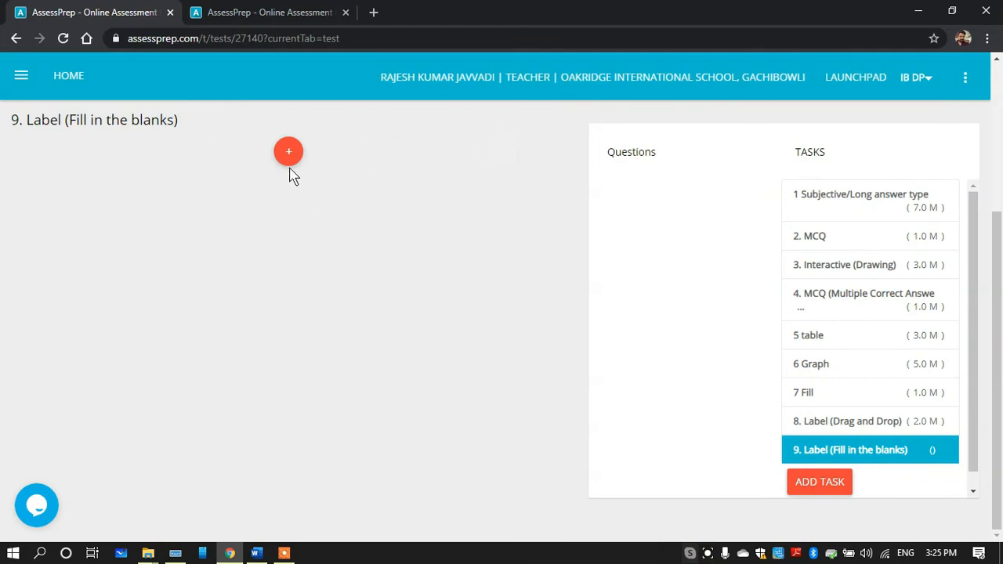
Start a 2-mark Label (Fill in the blanks) question in task 9 and paste the copied instruction as its question text
mouse_move(289, 154)
click(339, 154)
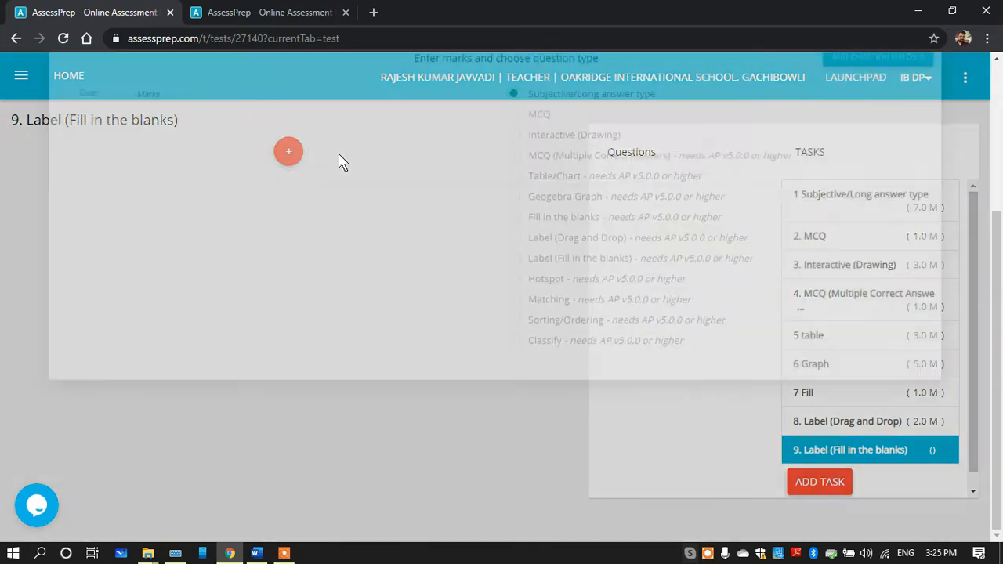
click(104, 200)
text(2)
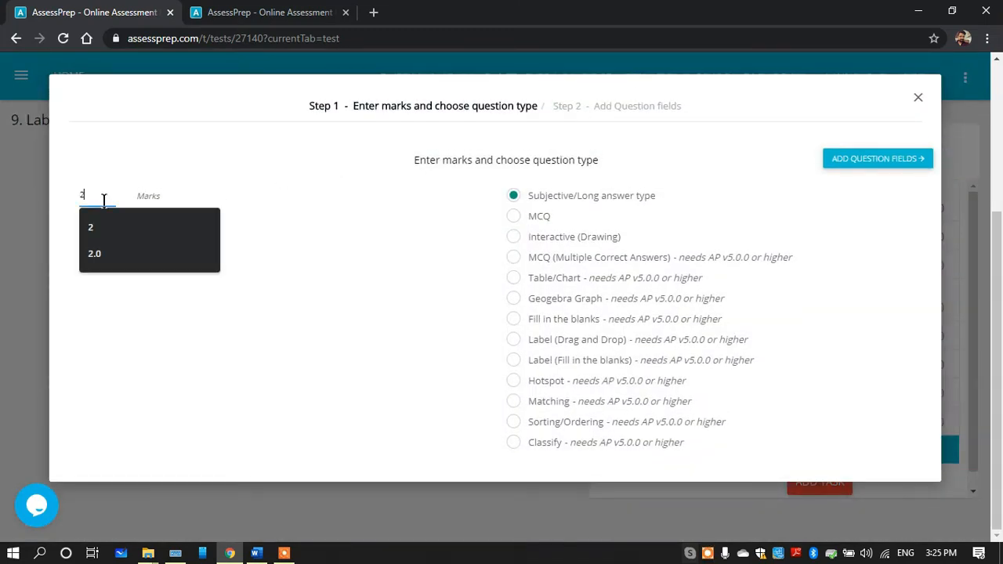
click(514, 360)
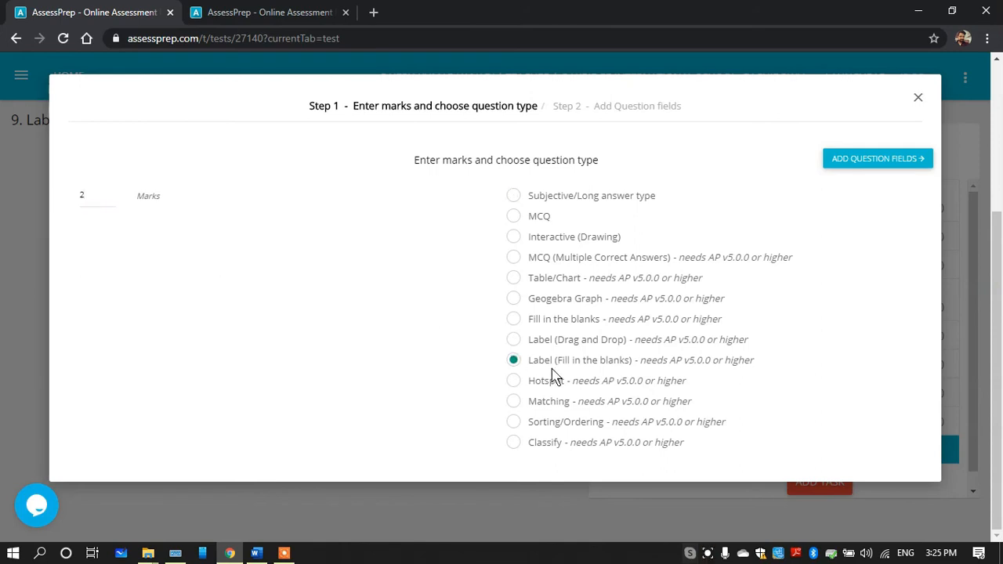
drag(528, 363, 629, 365)
drag(533, 345, 630, 368)
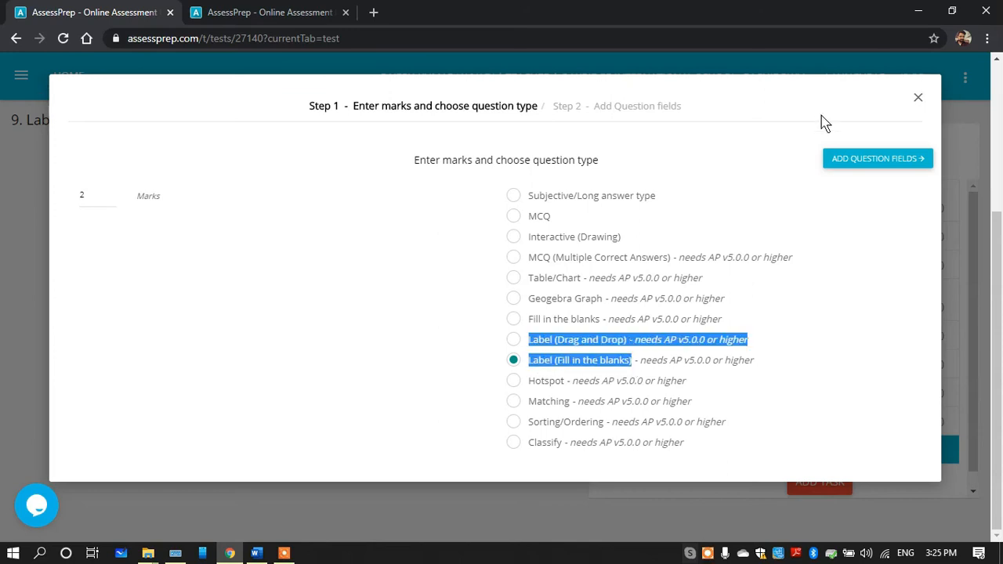
click(854, 186)
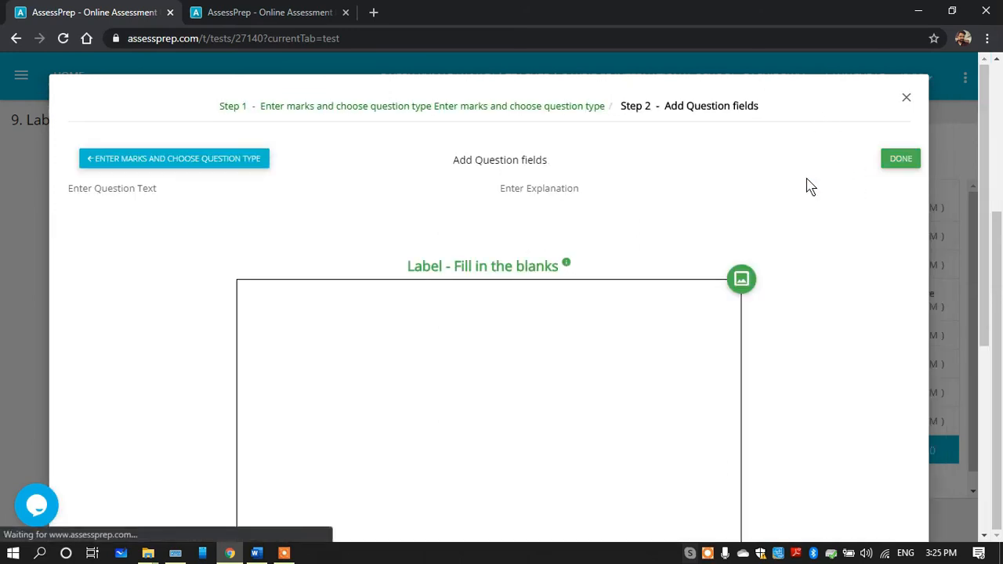
click(140, 291)
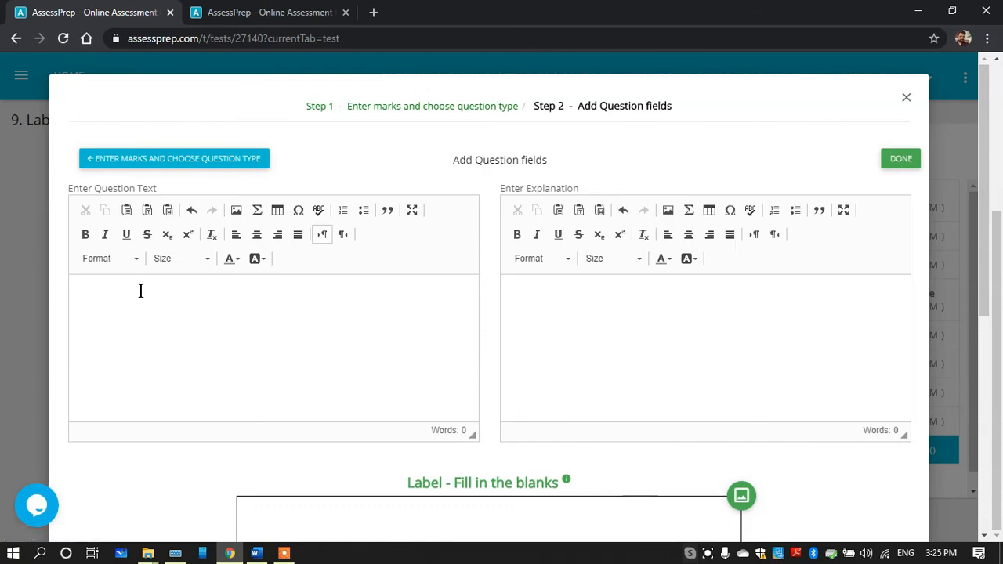
key(ctrl+v)
Insert the India outline map image into the Label - Fill in the blanks canvas and narrow it to about three quarters of its width
drag(985, 225, 981, 353)
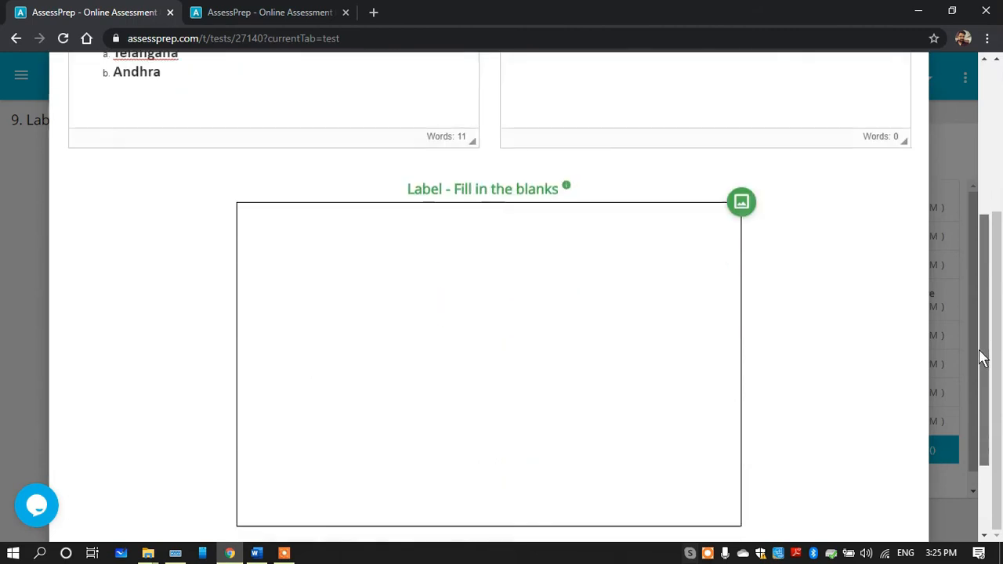
click(742, 189)
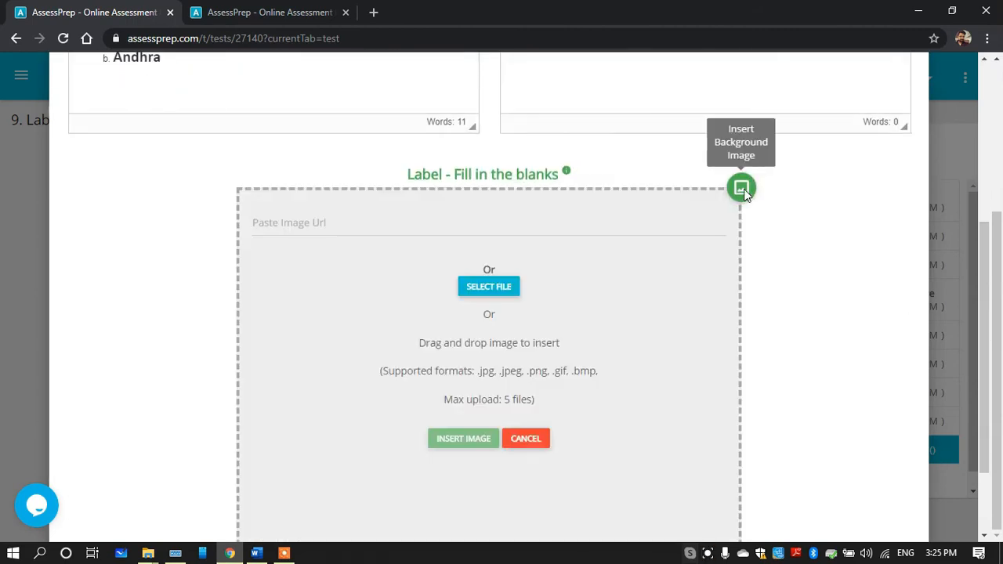
click(489, 289)
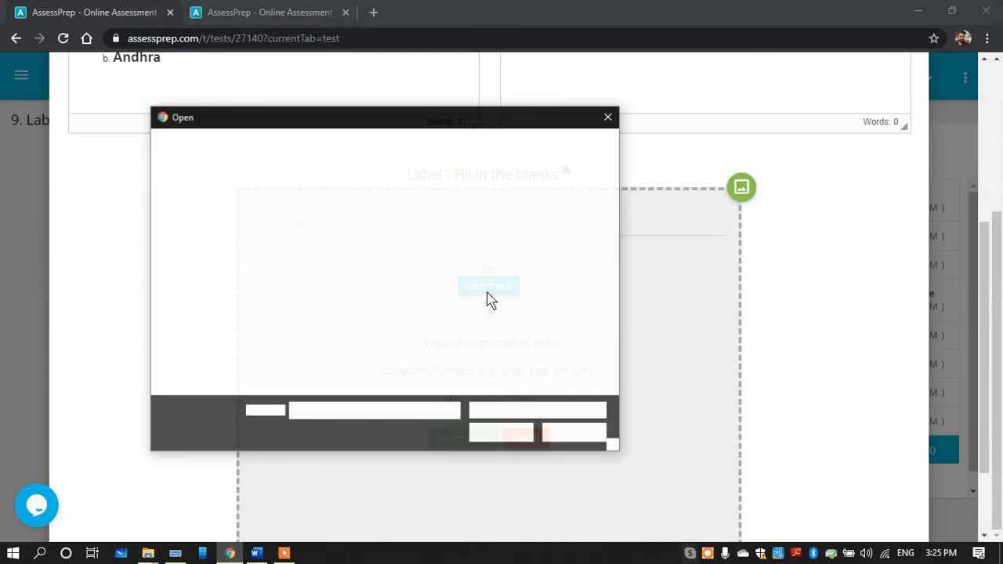
double_click(317, 244)
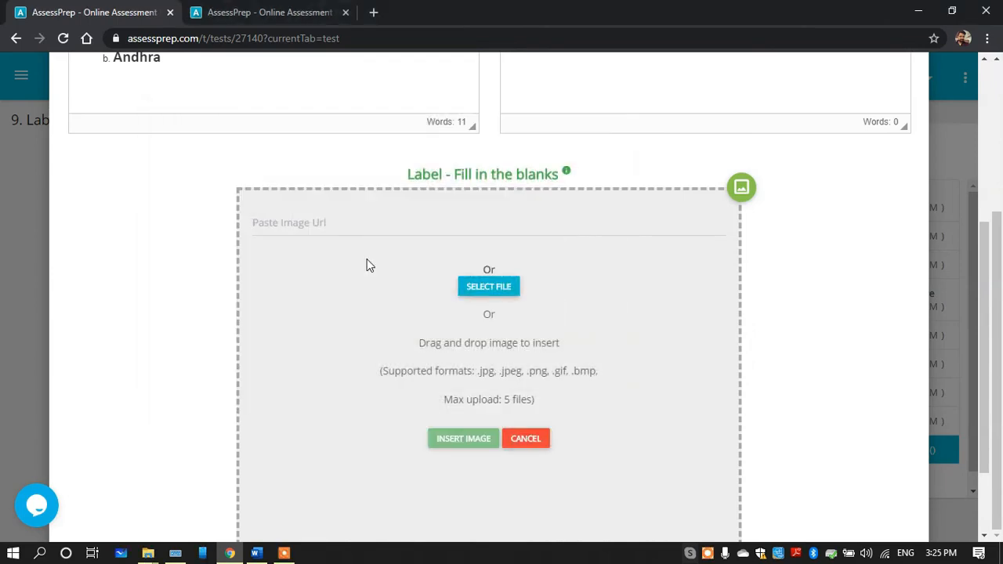
click(463, 427)
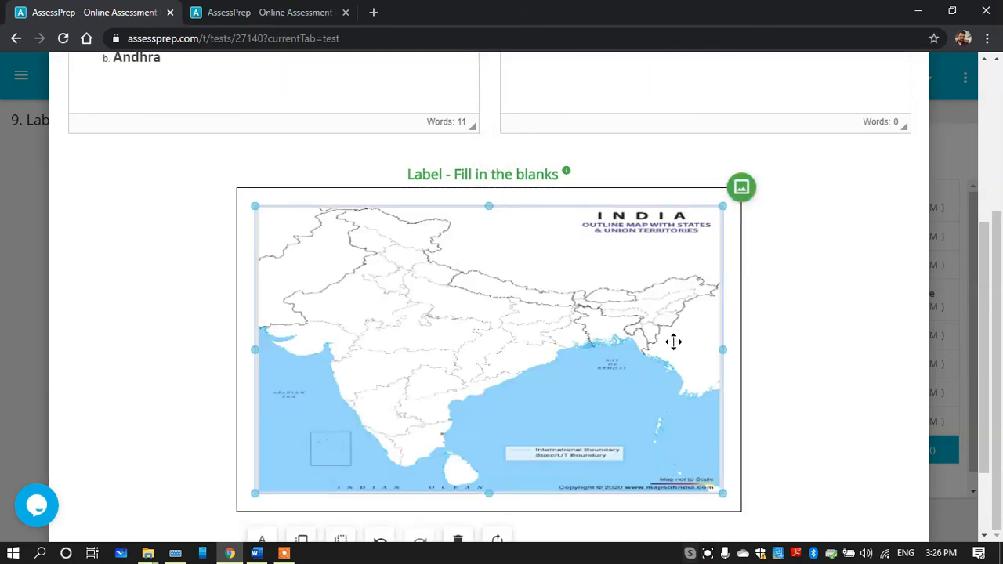
drag(701, 352, 614, 358)
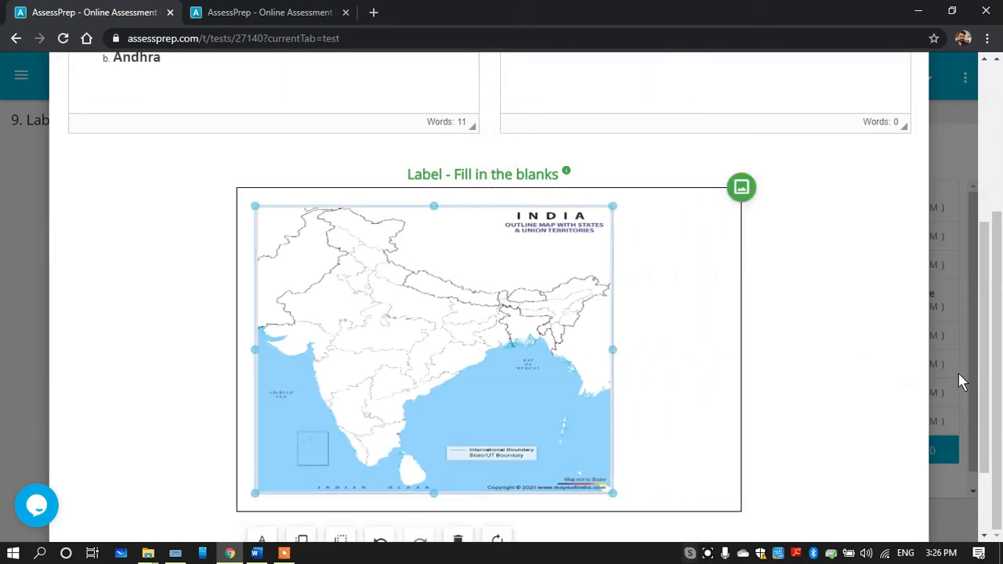
Place two answer boxes on the map, pointing at Telangana and Andhra, and save the Label (Fill in the blanks) question
drag(985, 342, 968, 376)
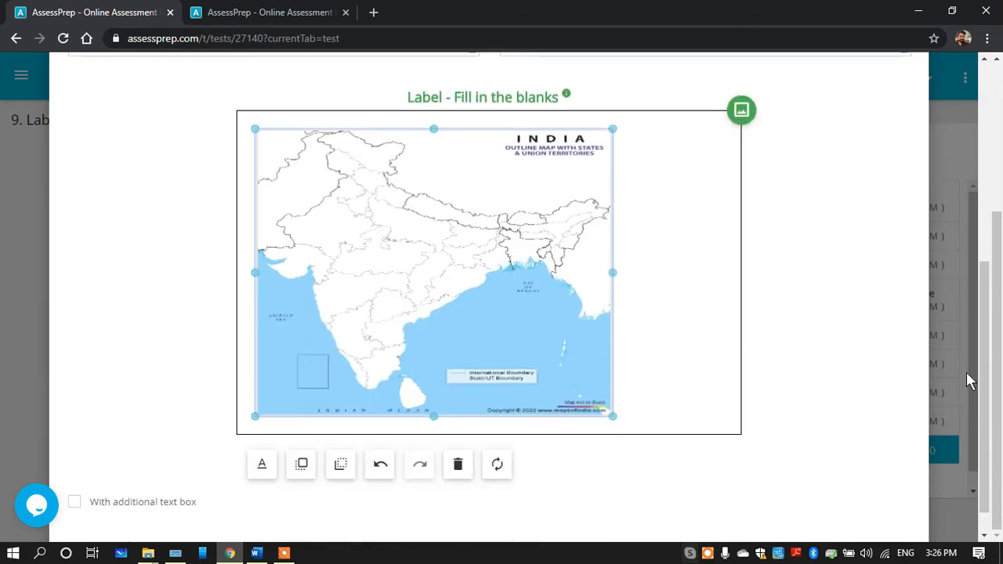
click(265, 466)
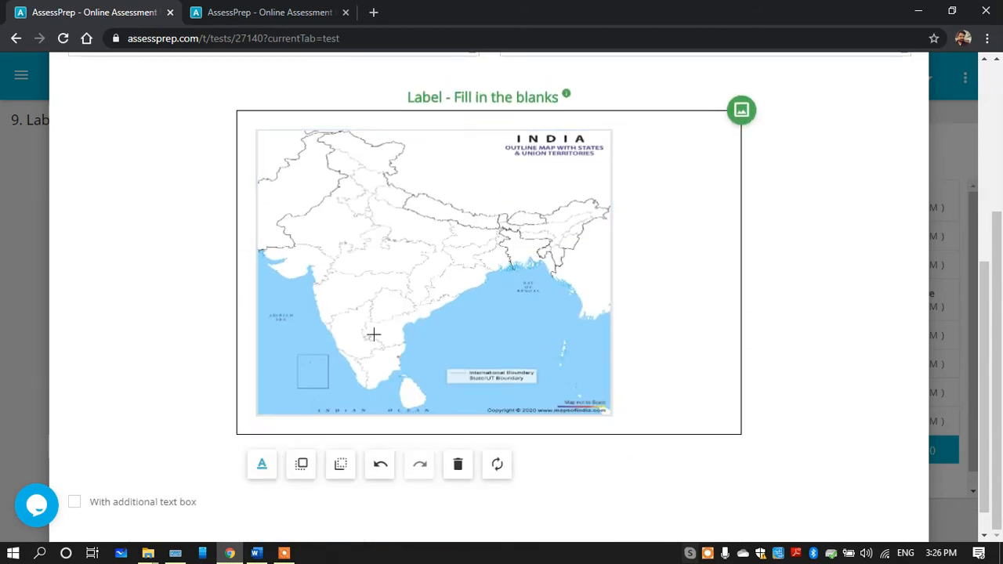
click(387, 305)
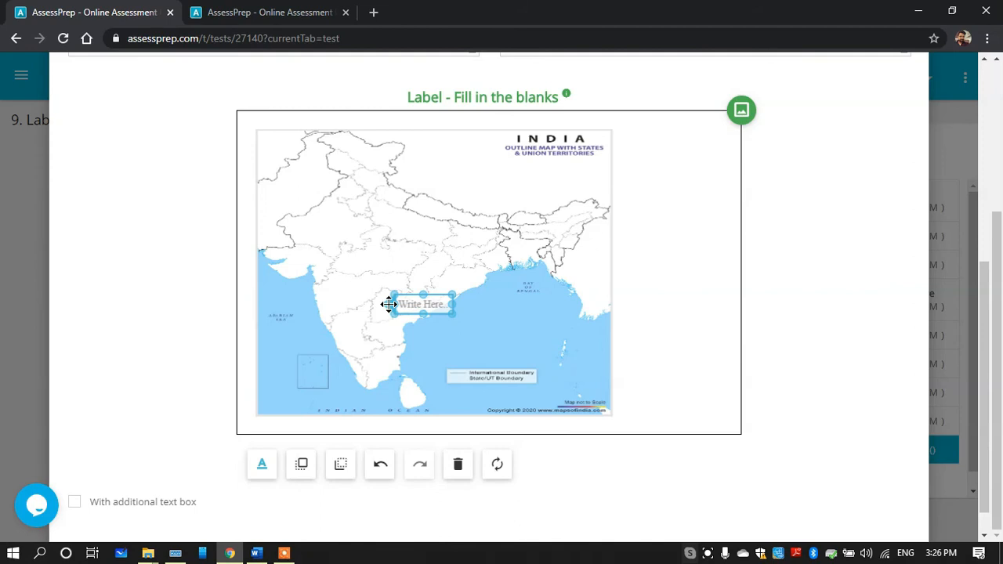
click(387, 330)
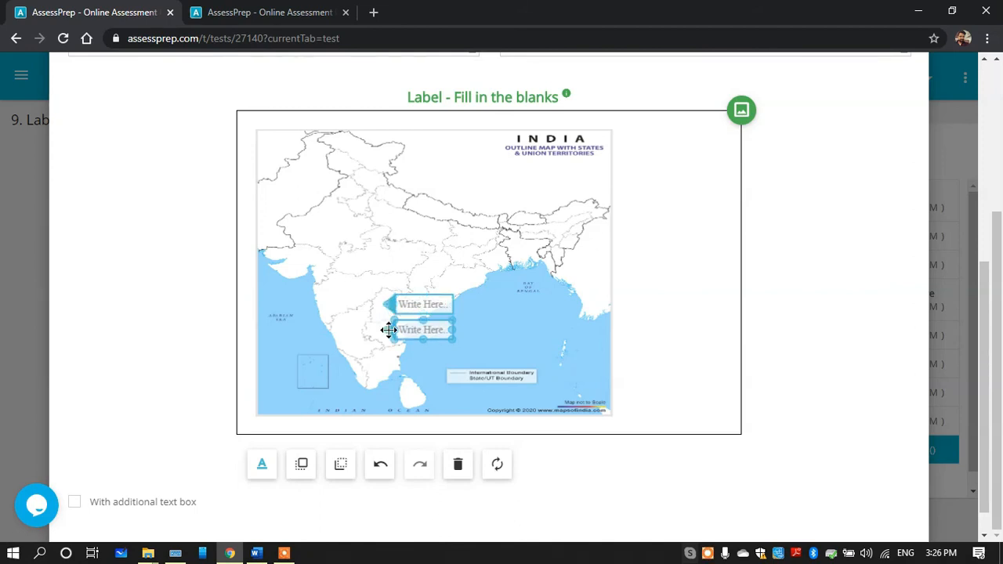
scroll(778, 375, down, 1)
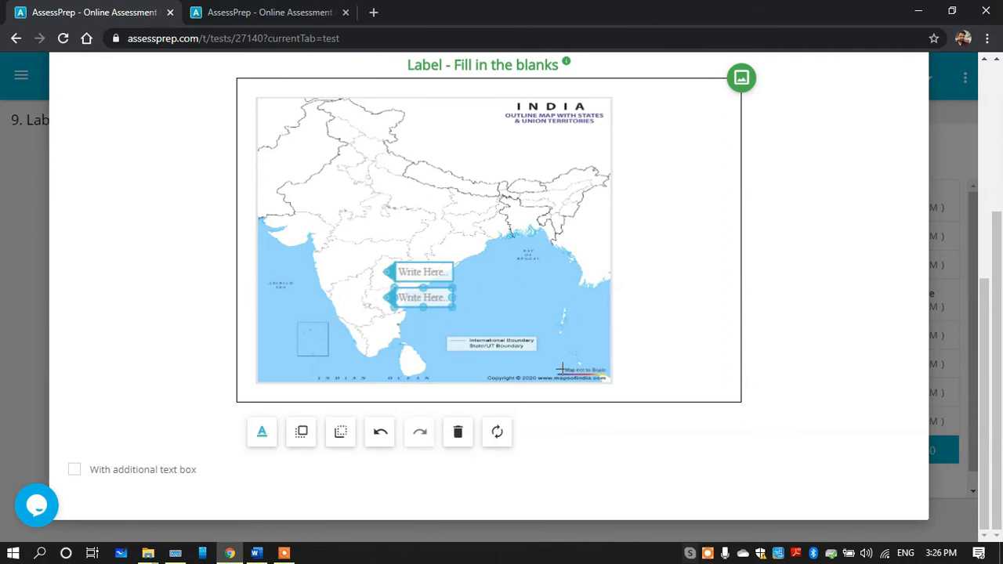
drag(980, 293, 983, 94)
click(901, 150)
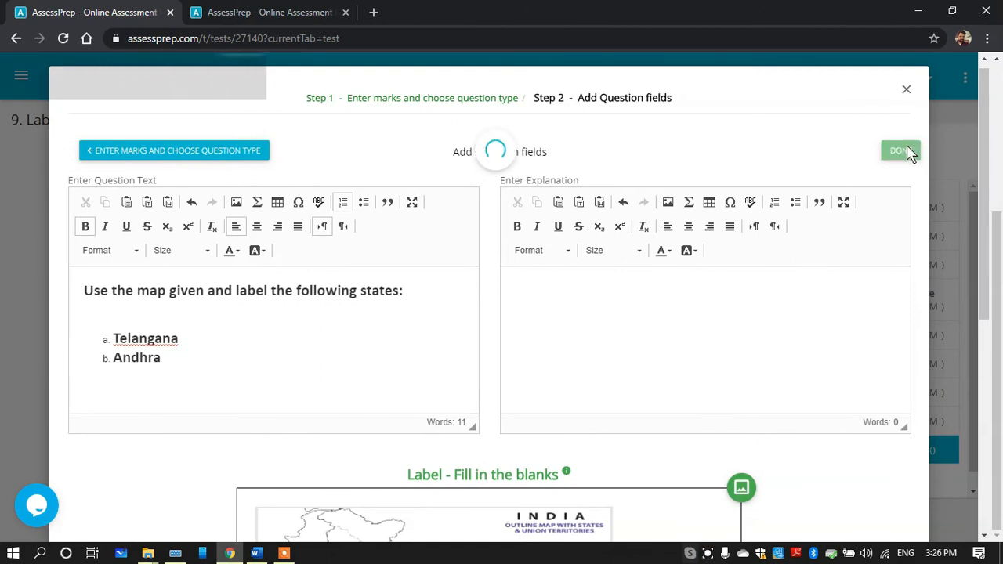
Reload the DEMO test preview and view question 9's map with its answer boxes
click(270, 12)
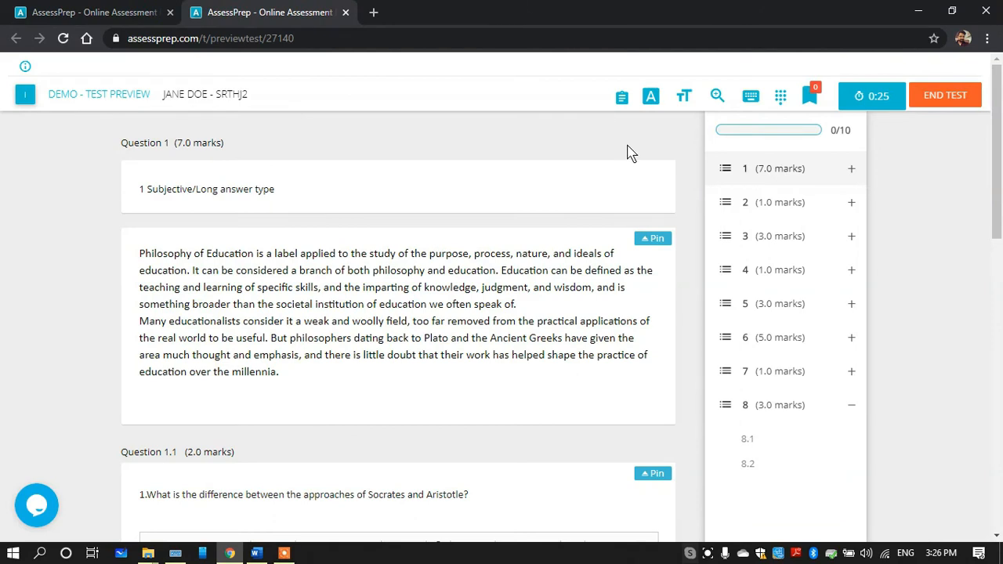
click(67, 42)
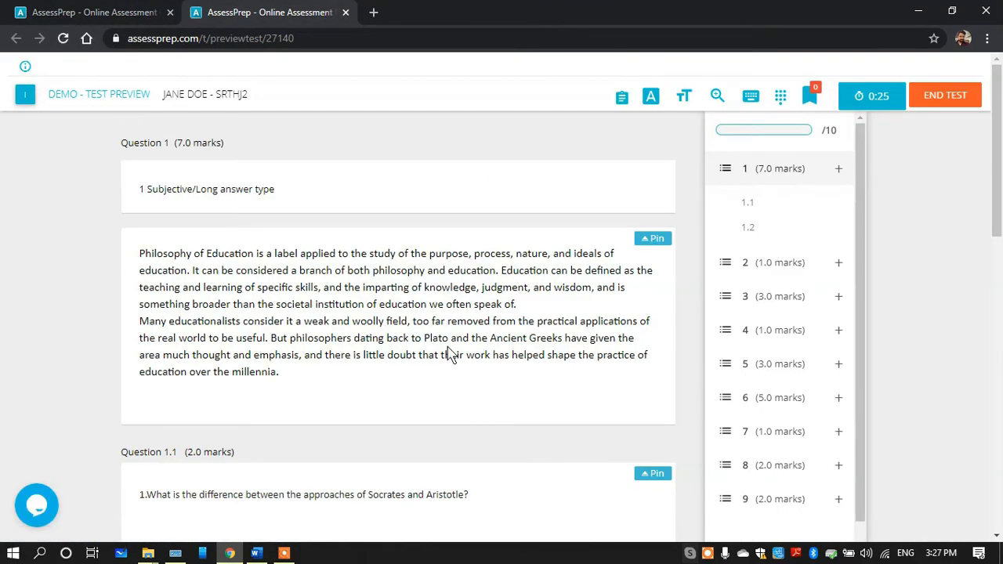
click(750, 499)
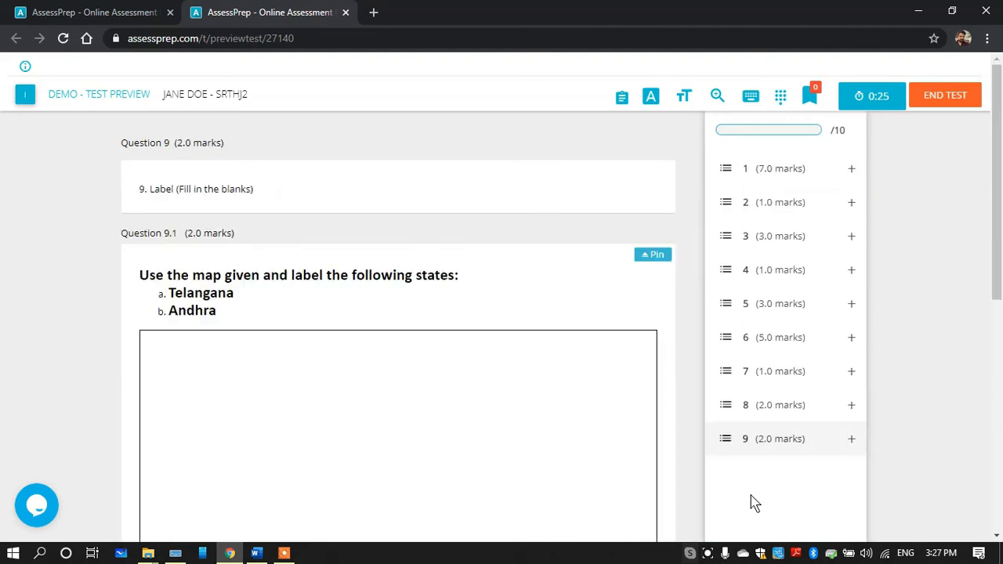
scroll(693, 306, down, 3)
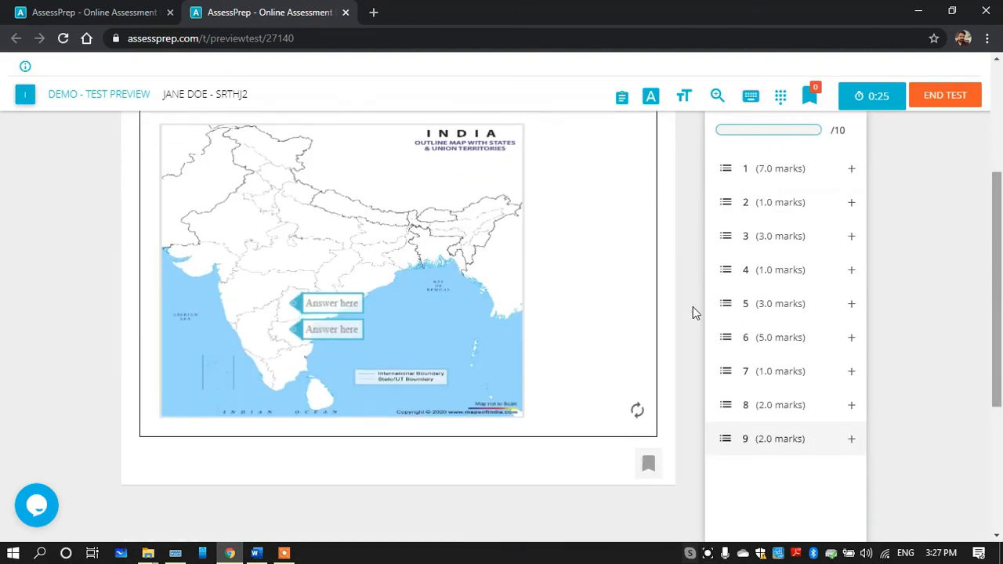
Compare question 8 with question 9 in the preview and enter the trial answer "shhsc" in question 9's upper blank
click(737, 406)
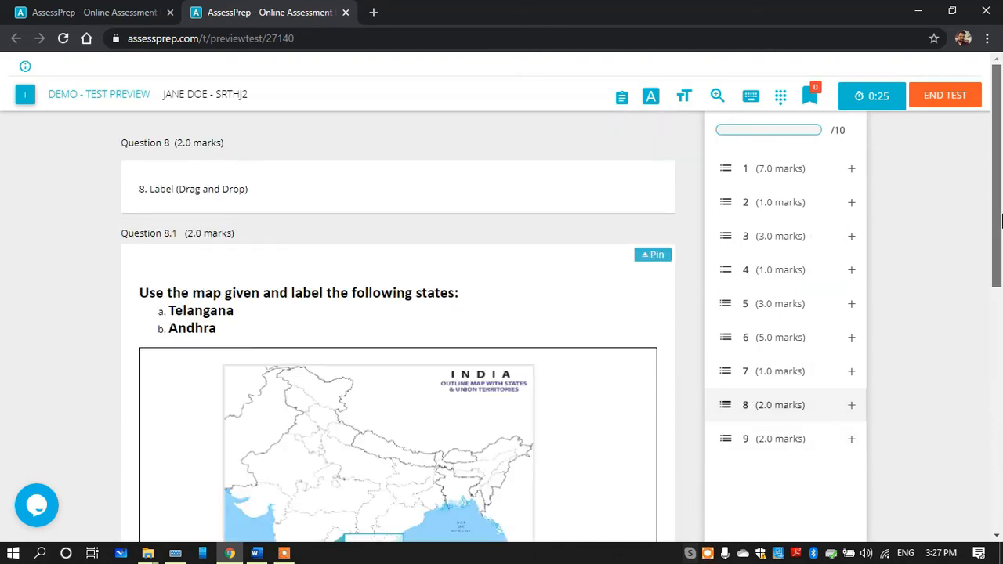
click(797, 443)
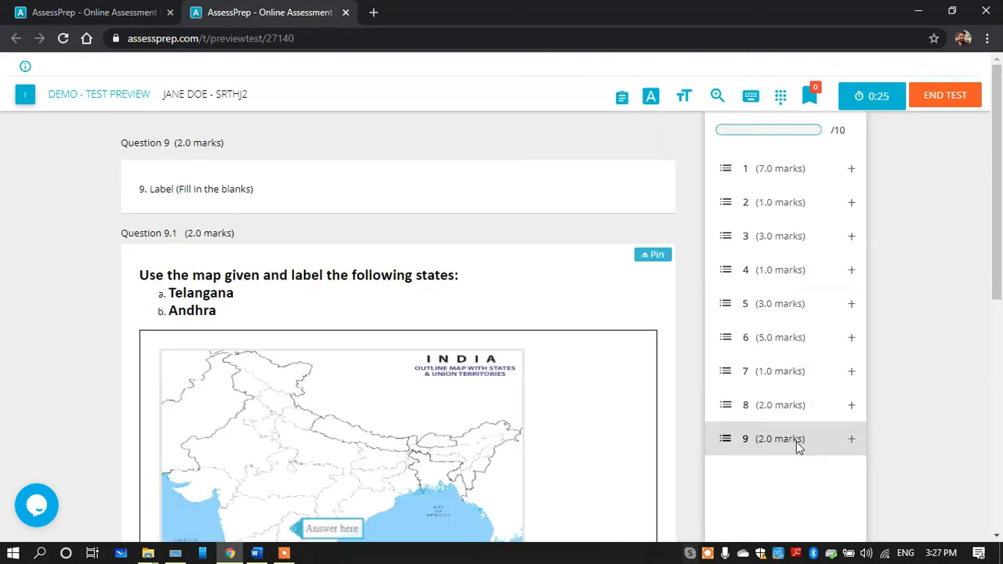
scroll(408, 392, down, 2)
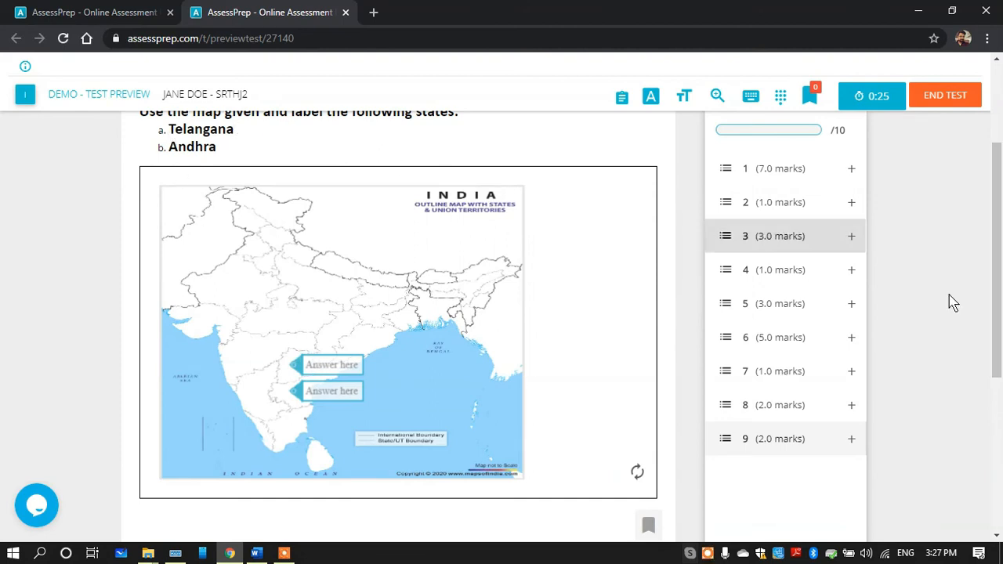
scroll(998, 312, up, 1)
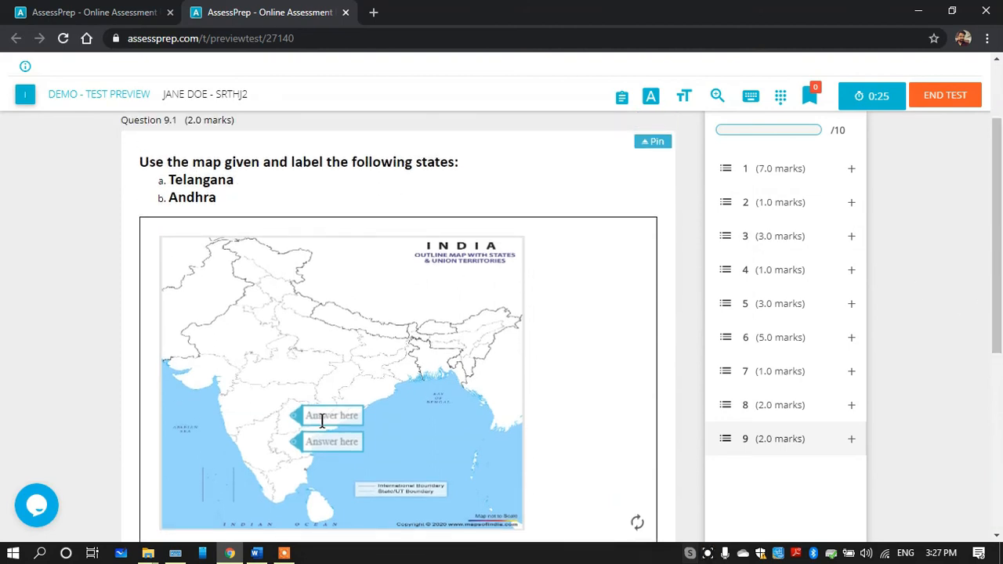
text(shhr)
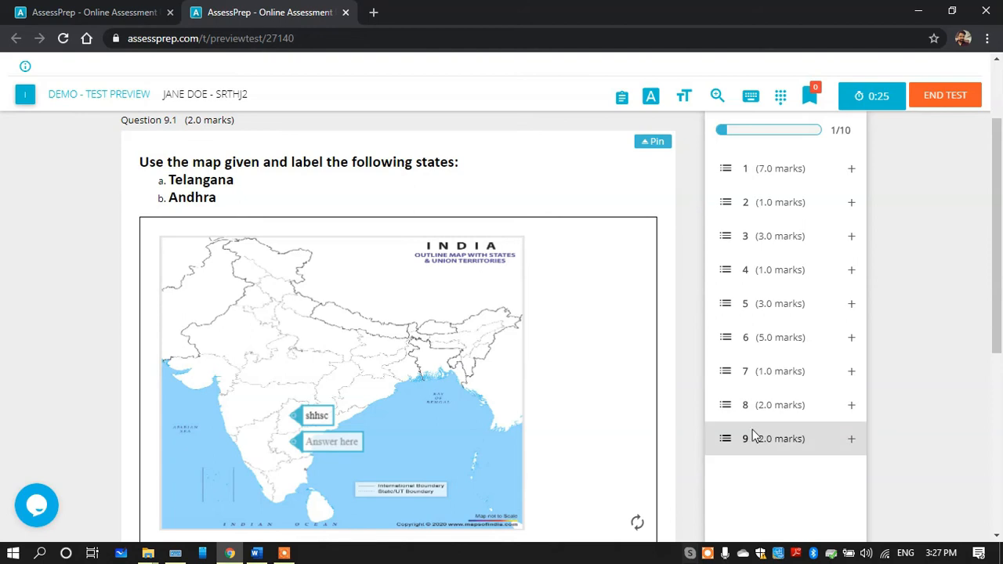
Answer question 8 in the preview by placing telangana in the upper label box and andhra in the lower one, and return to question 9
click(771, 410)
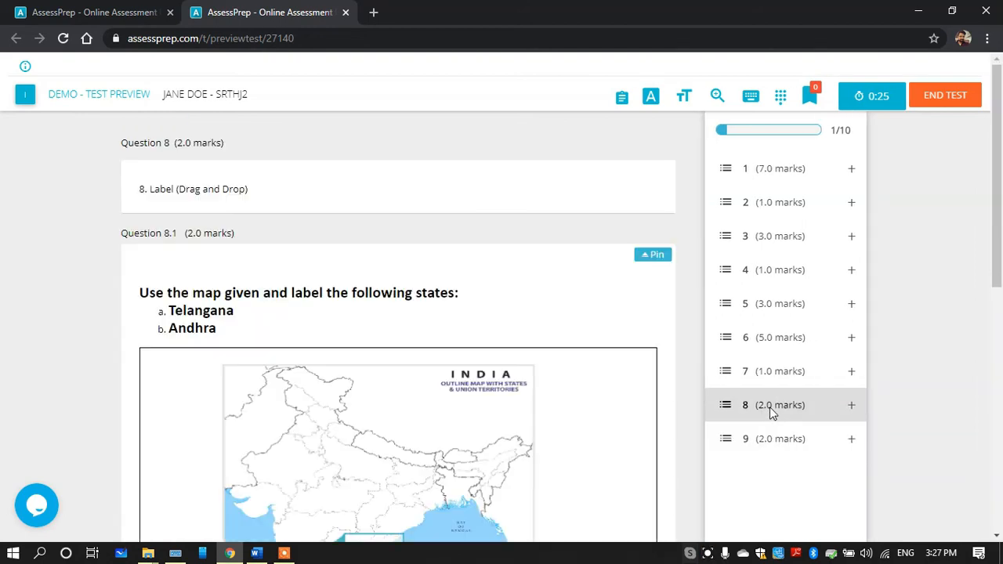
scroll(392, 384, down, 4)
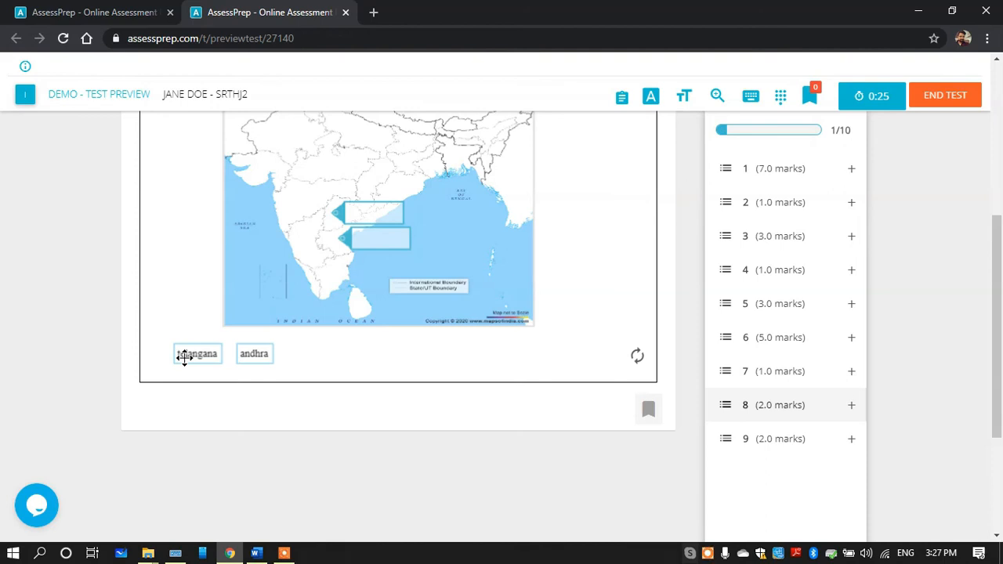
drag(184, 356, 355, 226)
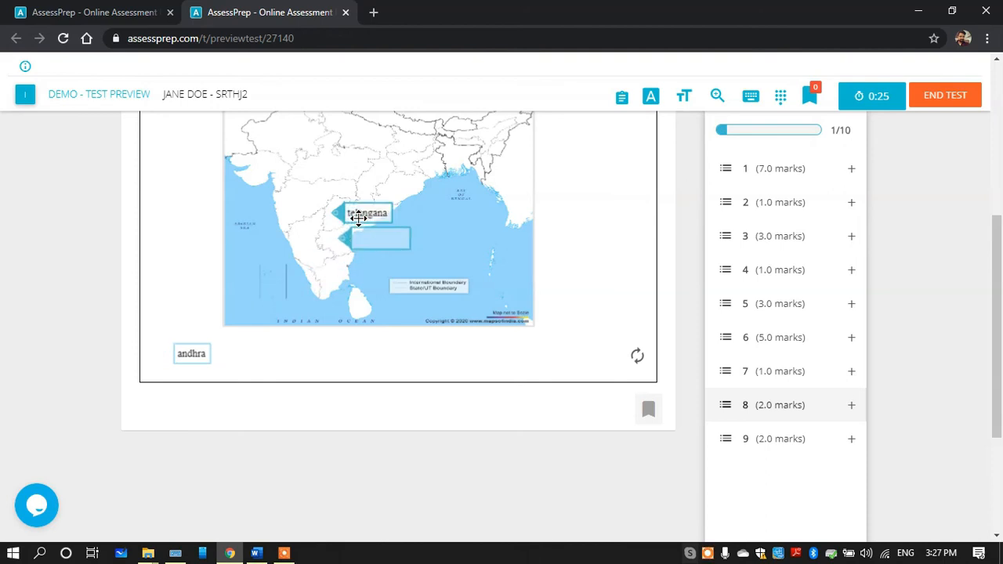
drag(196, 349, 373, 234)
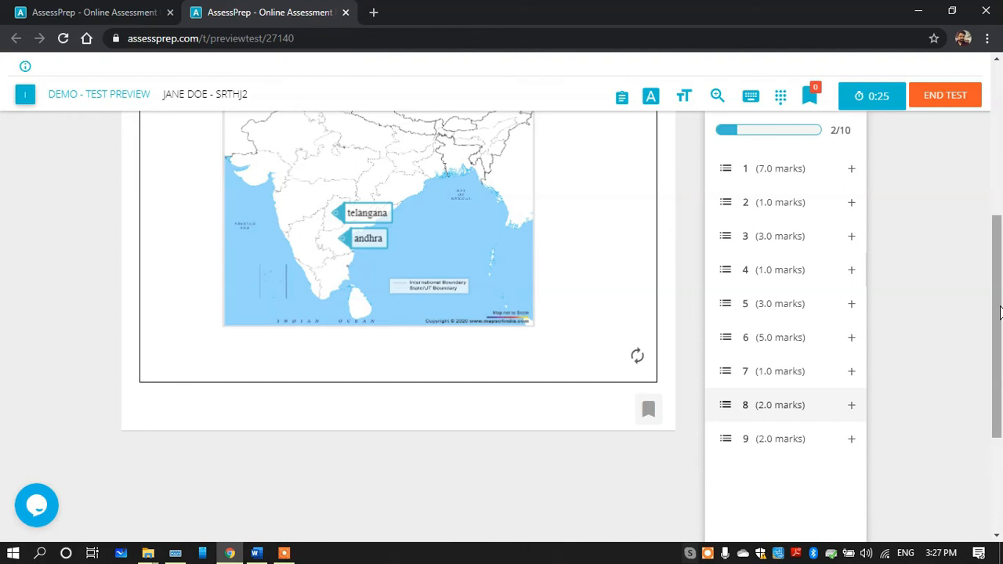
click(797, 439)
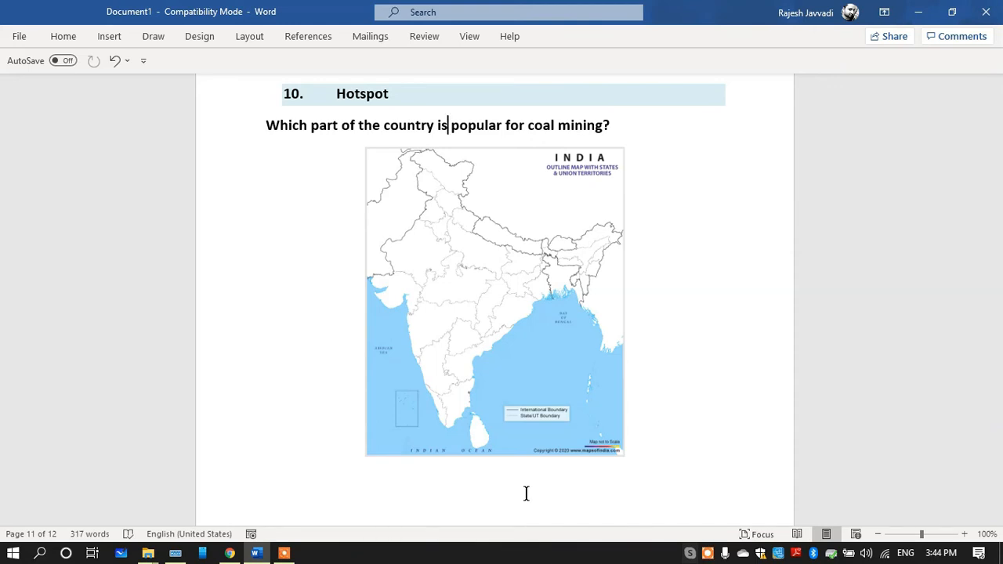
Copy the Hotspot heading from the Word document and create a new task titled "10. Hotspot" in the AssessPrep test editor
drag(392, 94, 340, 100)
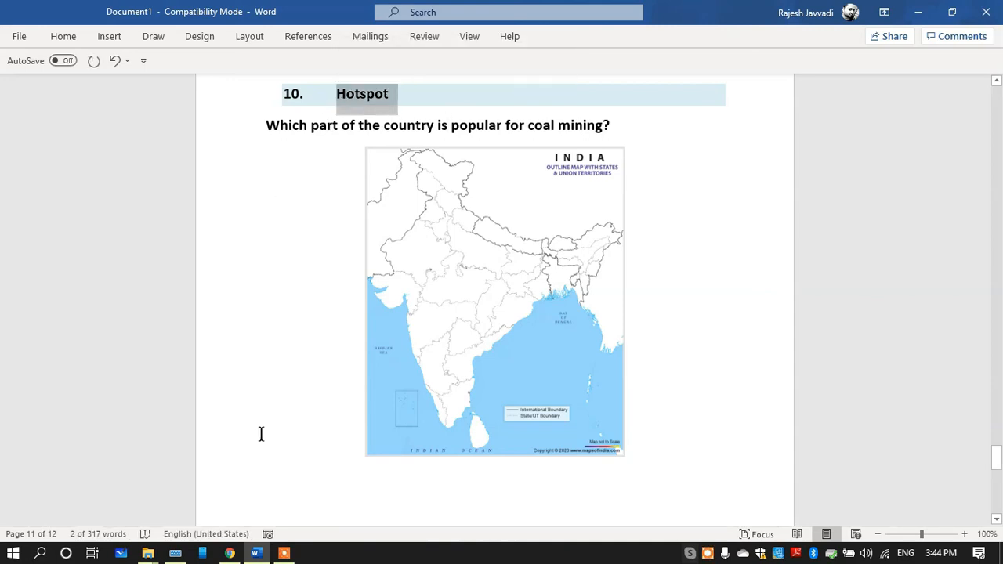
click(229, 553)
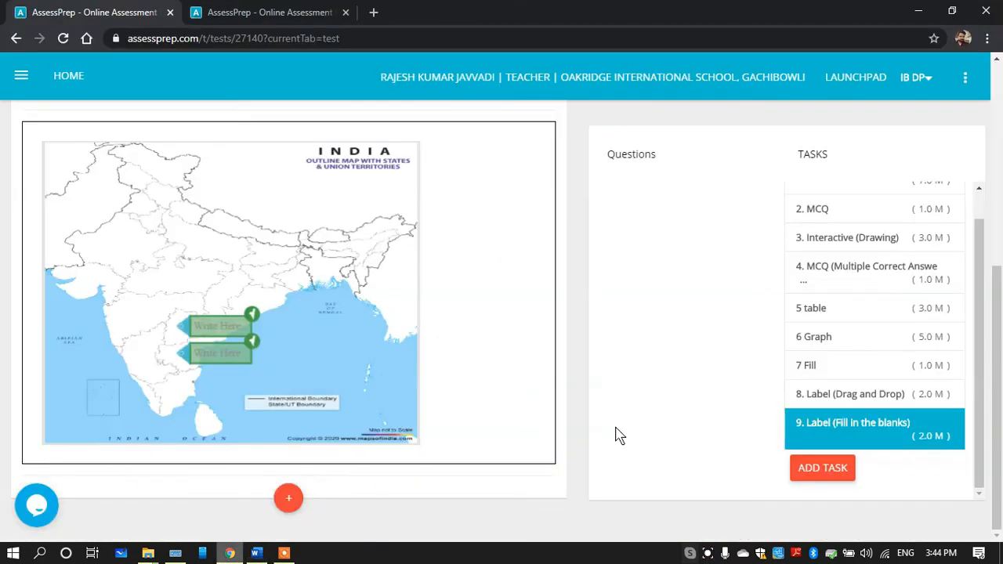
click(823, 469)
click(416, 147)
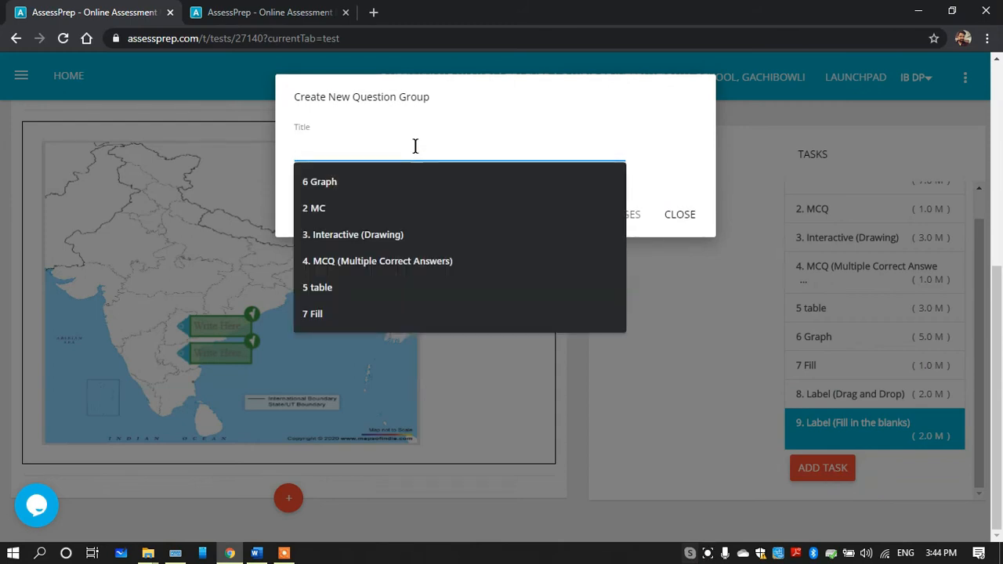
text(10.  Hotspot)
click(610, 214)
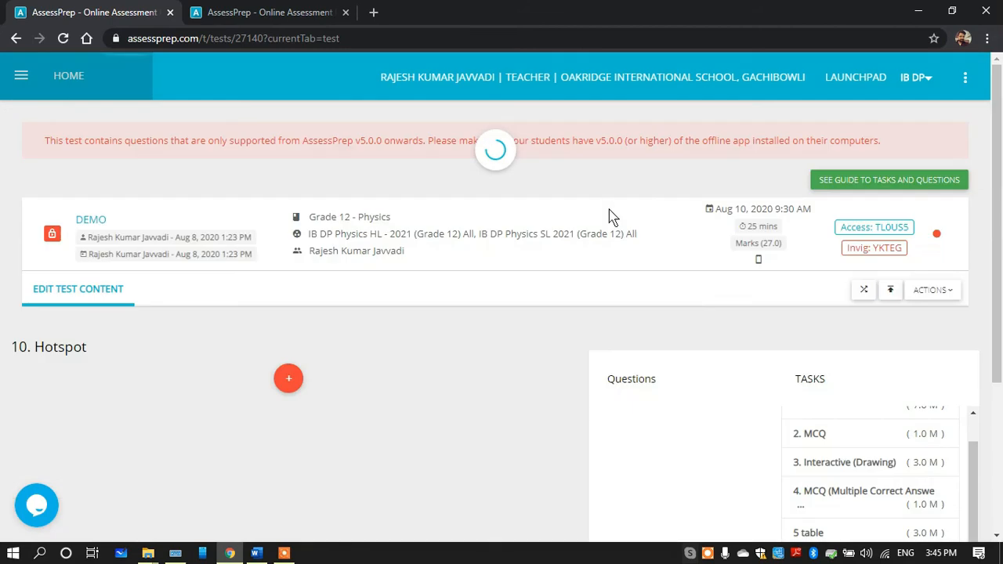
Copy the question "Which part of the country is popular for coal mining?" from the Word document and return to the test editor
click(257, 553)
drag(301, 128, 614, 136)
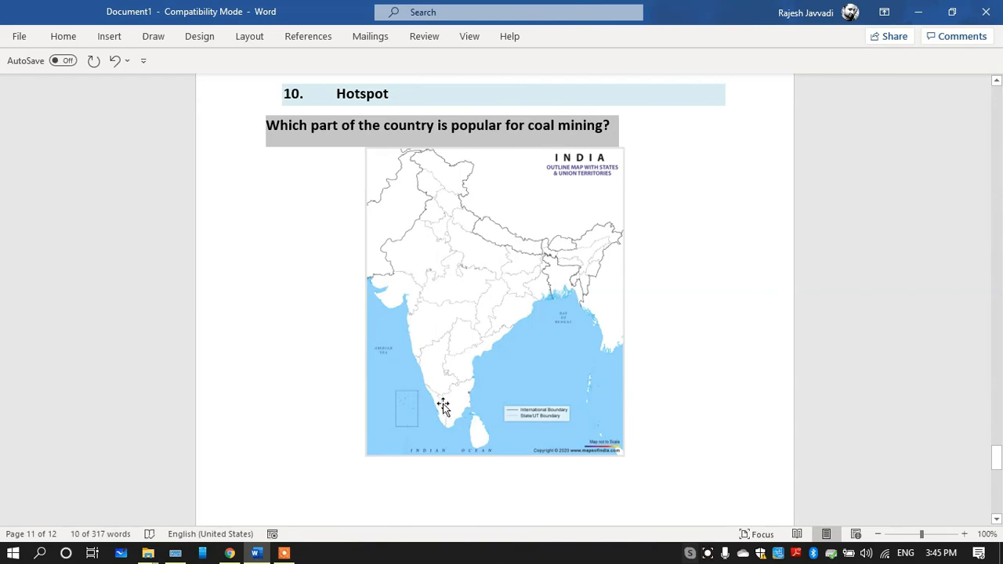
click(257, 553)
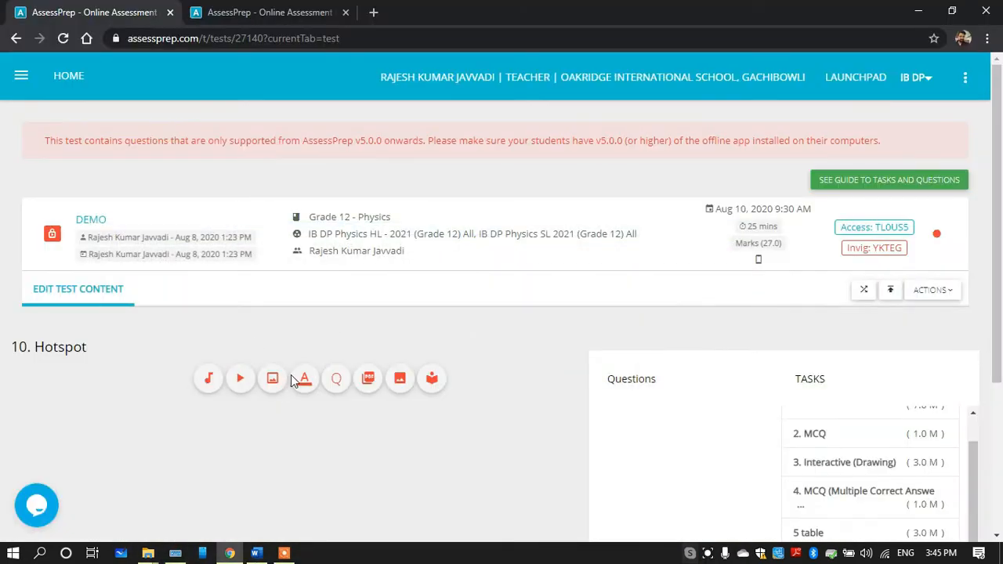
Start a 2-mark Hotspot question in task 10 and paste the copied coal mining question as its question text
click(289, 379)
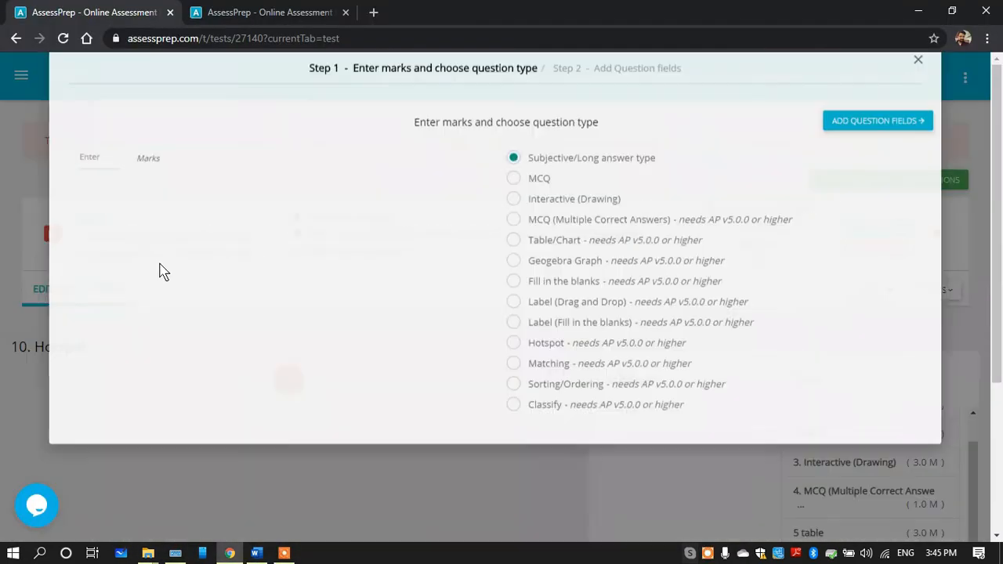
click(86, 195)
text(2)
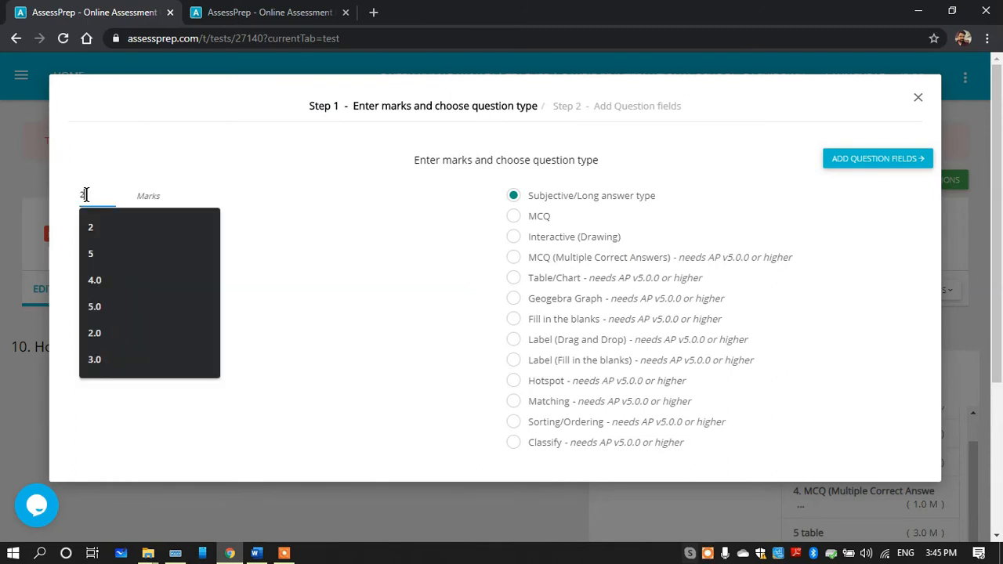
click(517, 383)
click(857, 162)
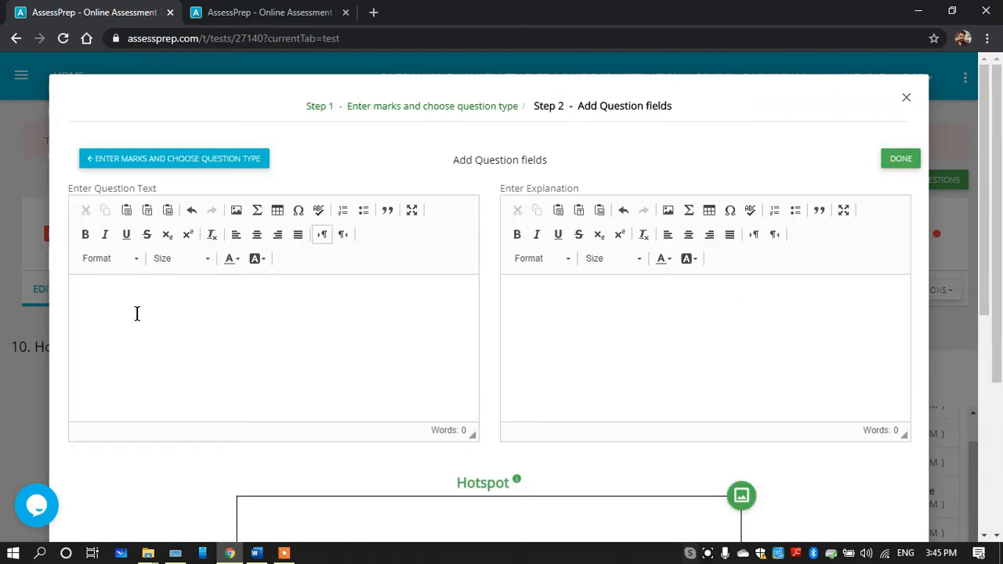
click(137, 314)
text(Which part of the country is popular for coal mining?)
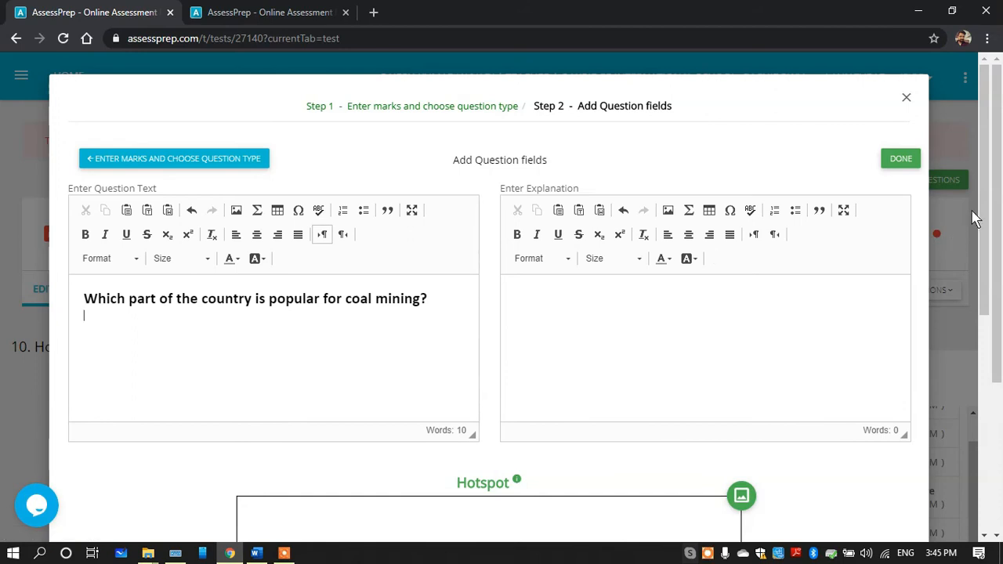
Insert the India outline map image into the Hotspot canvas, narrow it to about three quarters of its width and centre it
scroll(989, 195, down, 4)
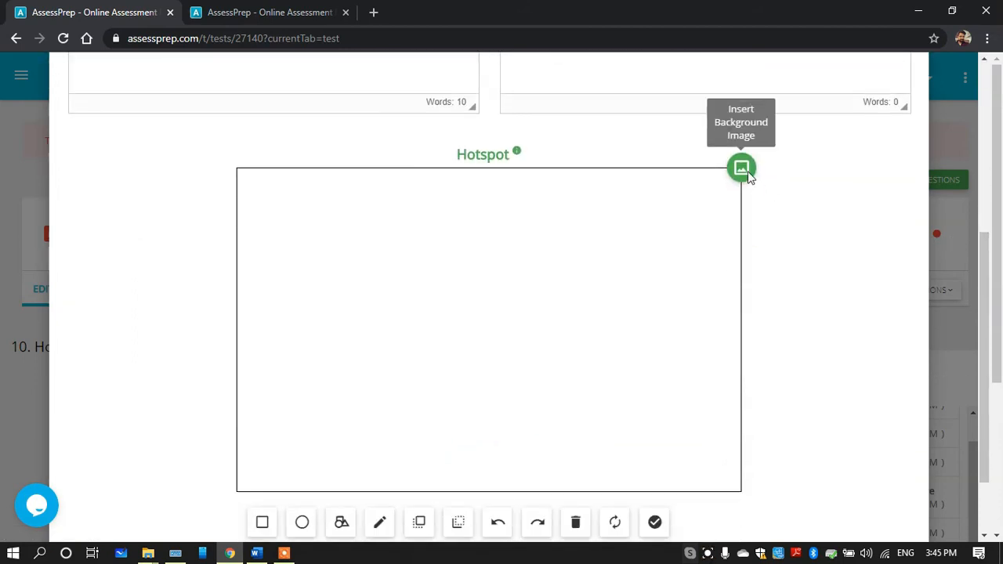
click(749, 174)
click(500, 270)
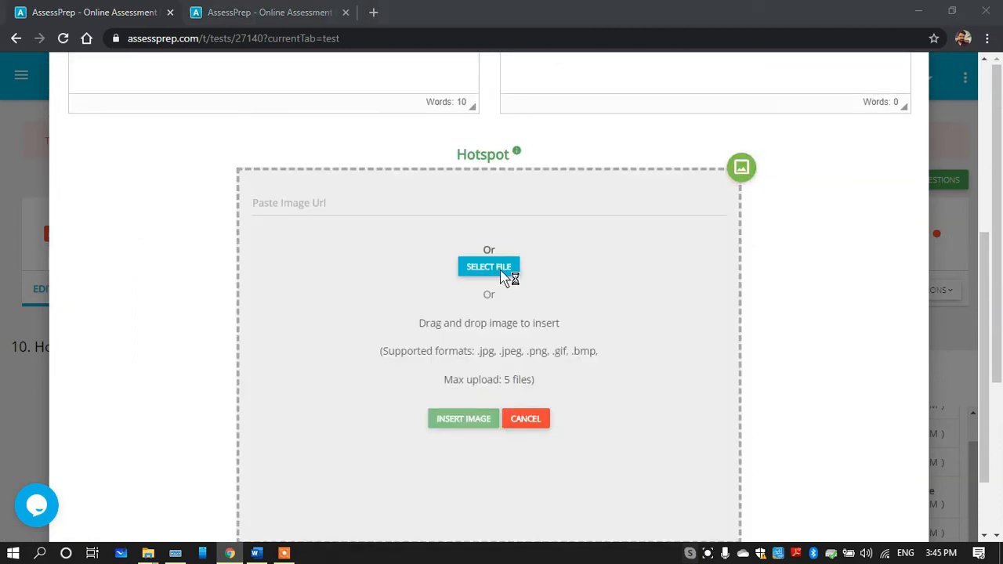
double_click(319, 246)
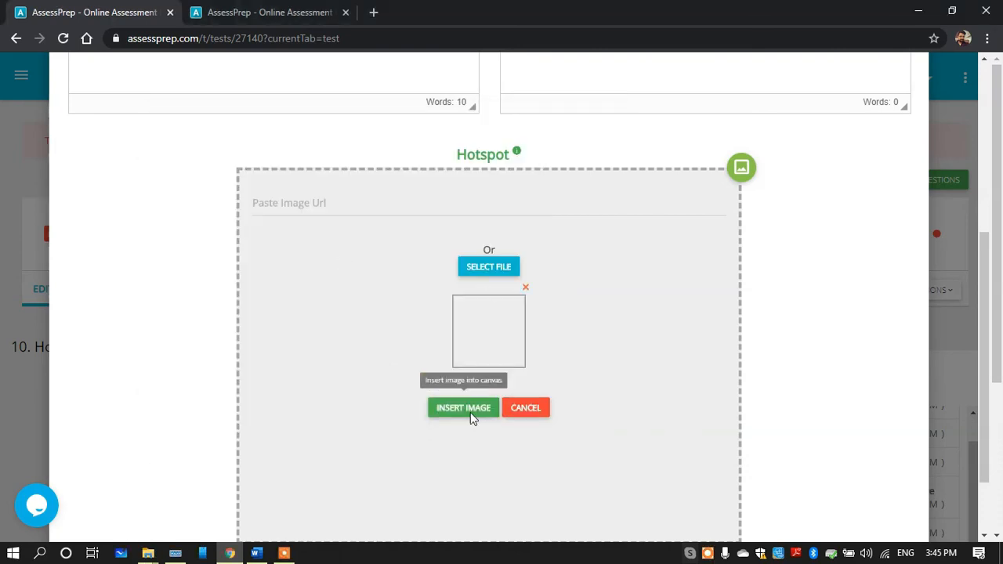
click(470, 412)
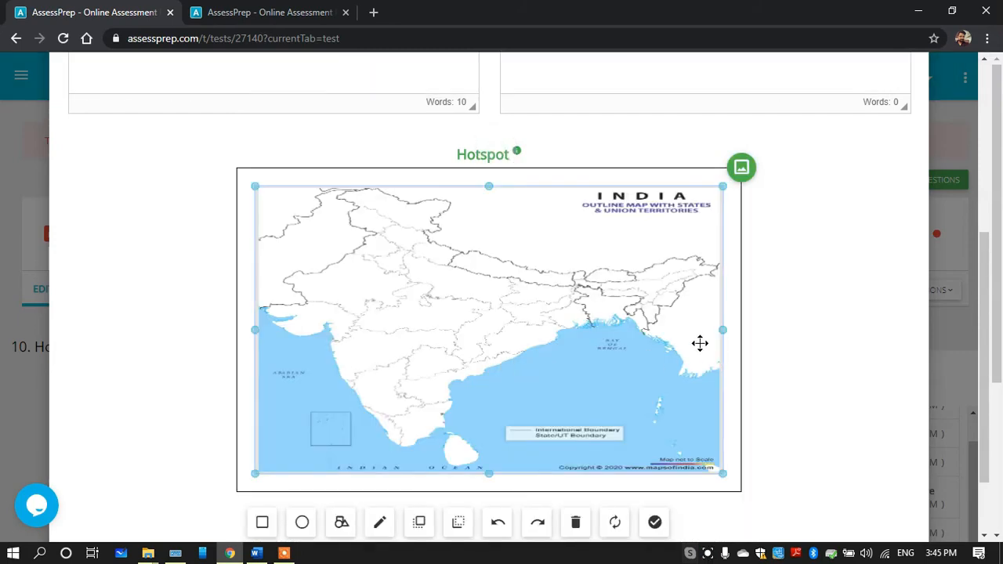
drag(724, 334, 622, 331)
drag(502, 343, 549, 345)
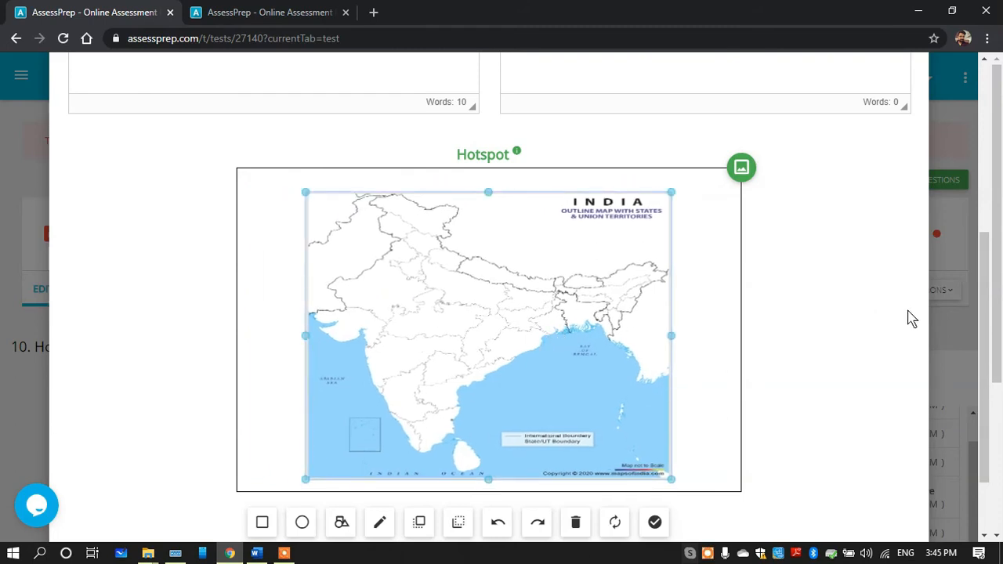
Draw four circular hotspot areas on the India map, in the south, the west, the north and near the east coast
drag(985, 275, 985, 322)
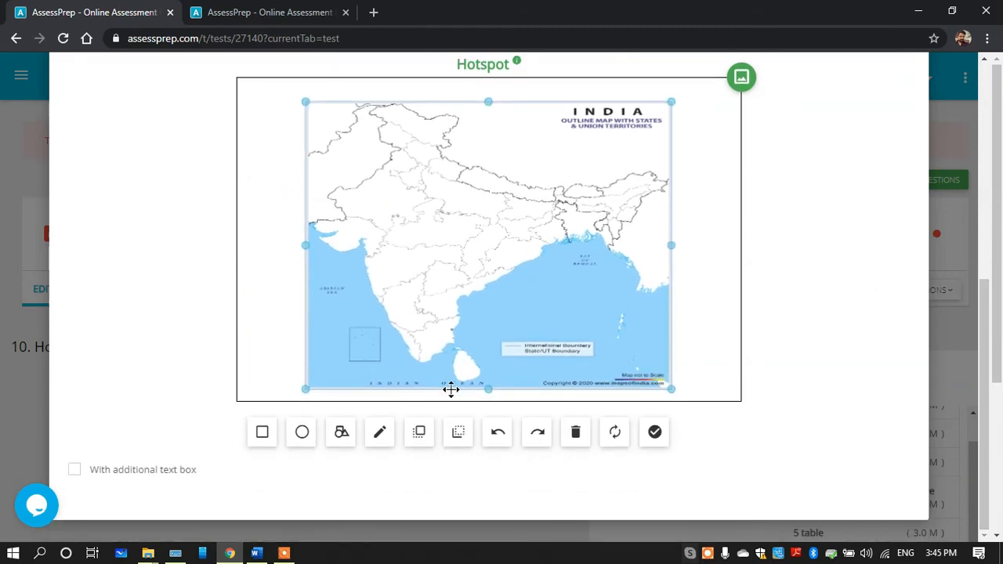
click(303, 433)
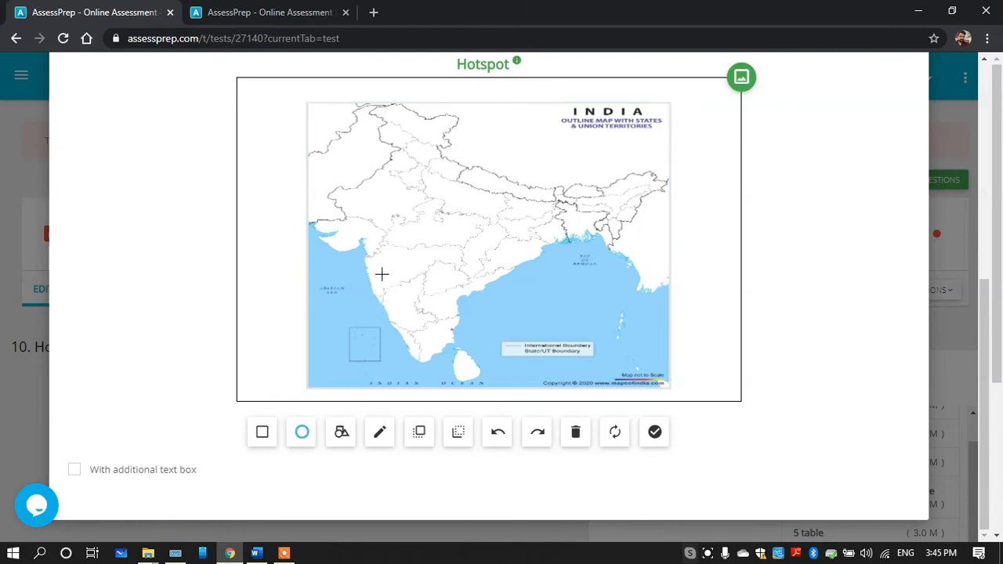
drag(411, 287, 422, 295)
drag(389, 202, 410, 215)
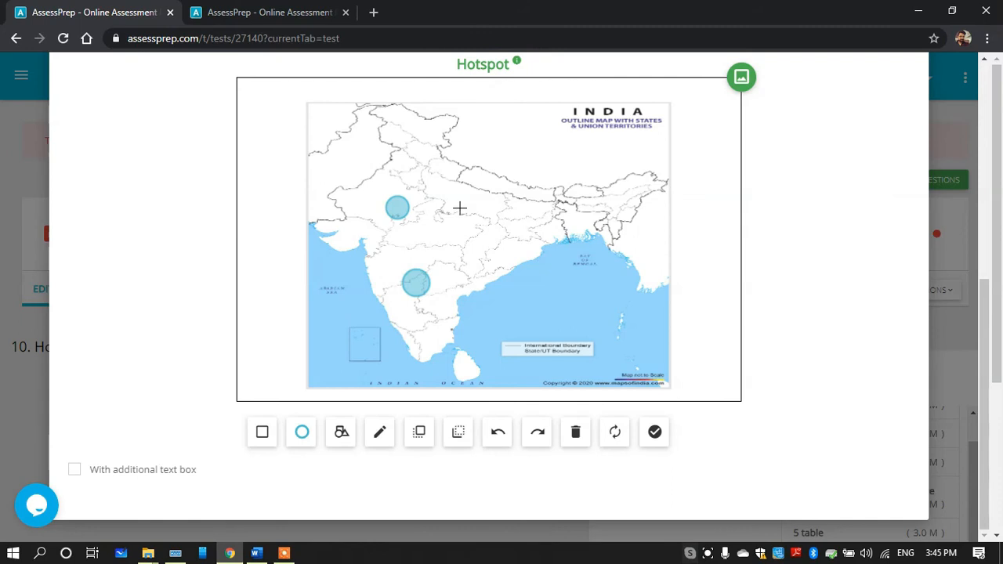
drag(458, 194, 476, 208)
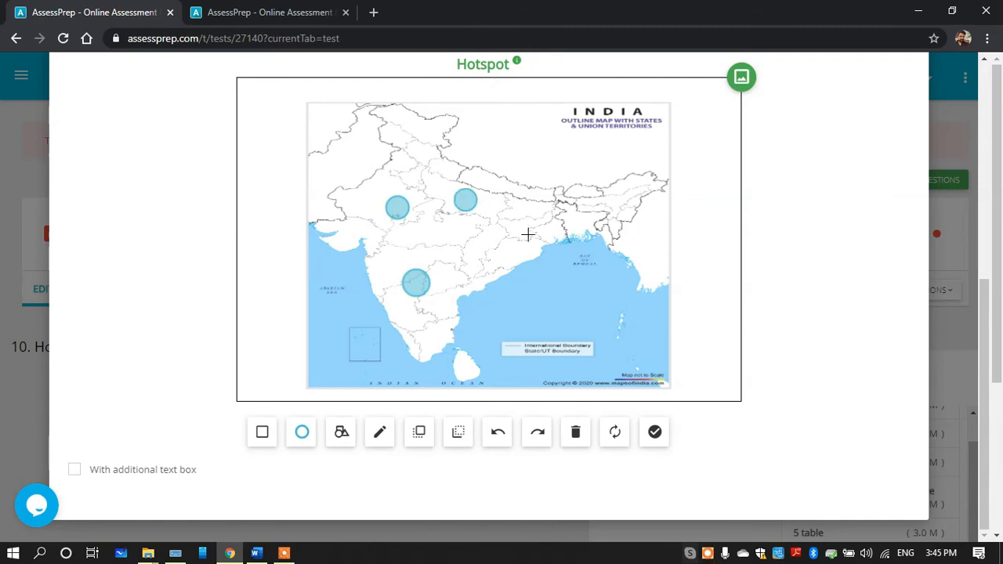
drag(532, 225, 554, 238)
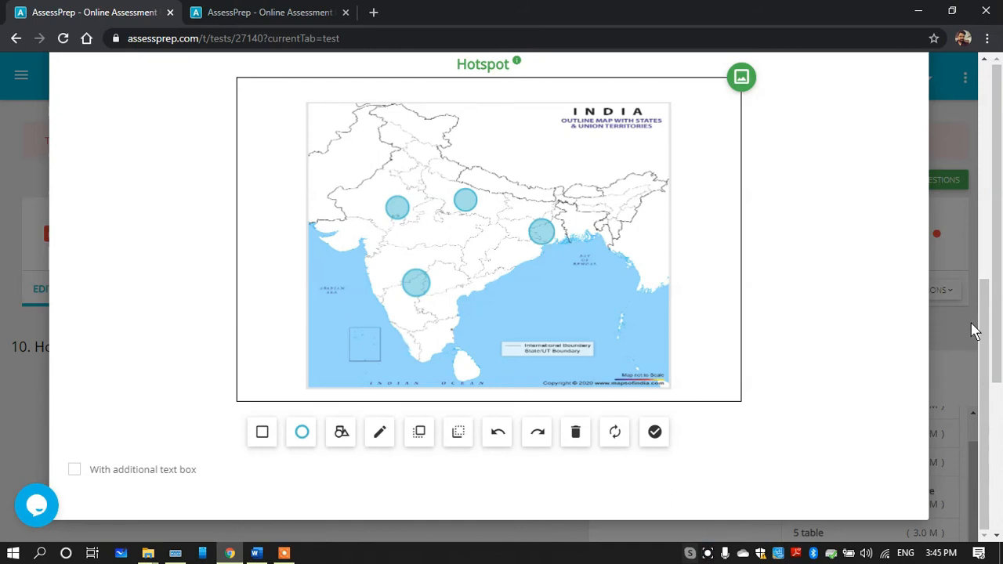
Mark the circle near the east coast as the correct hotspot and save the question
click(656, 436)
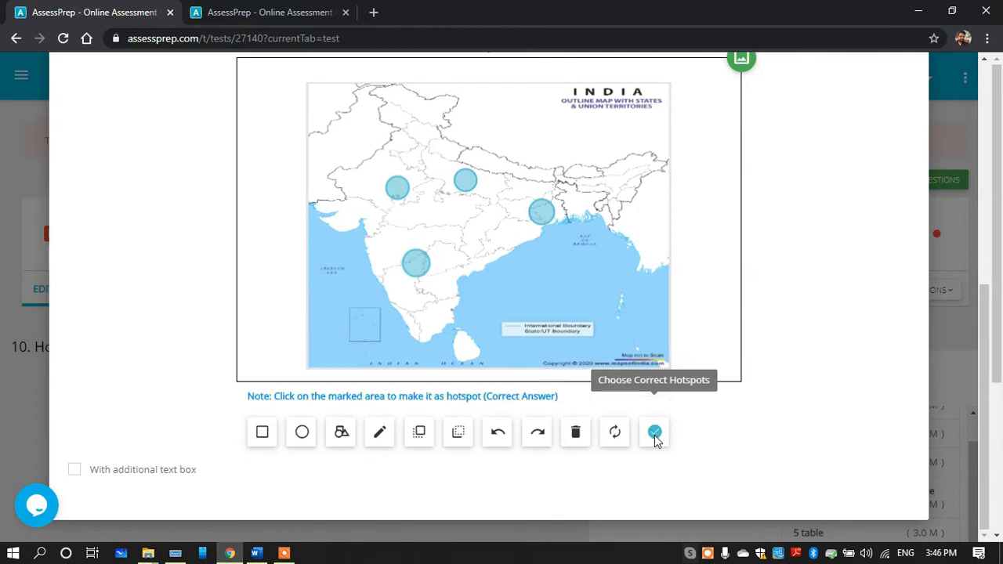
click(540, 213)
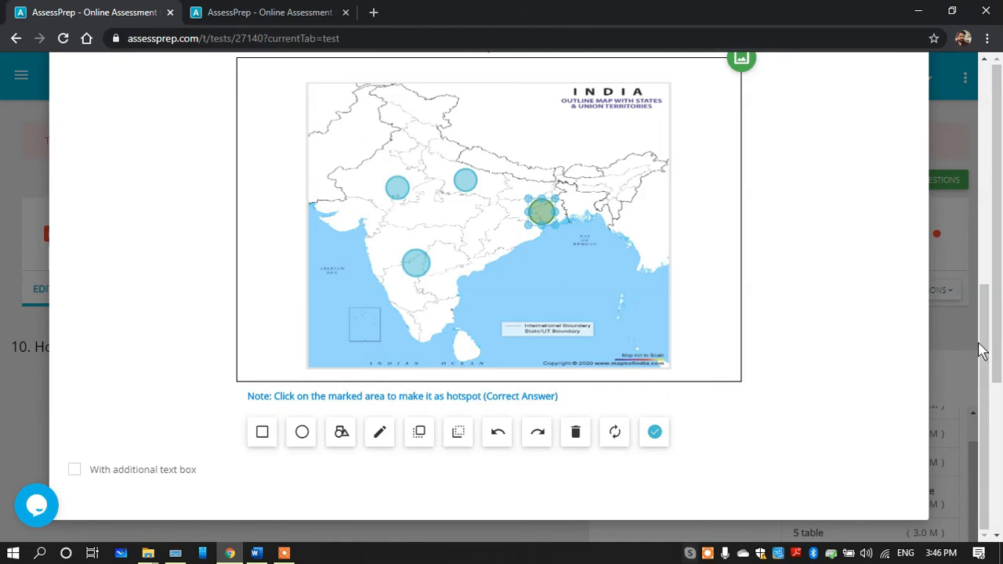
drag(978, 355, 949, 131)
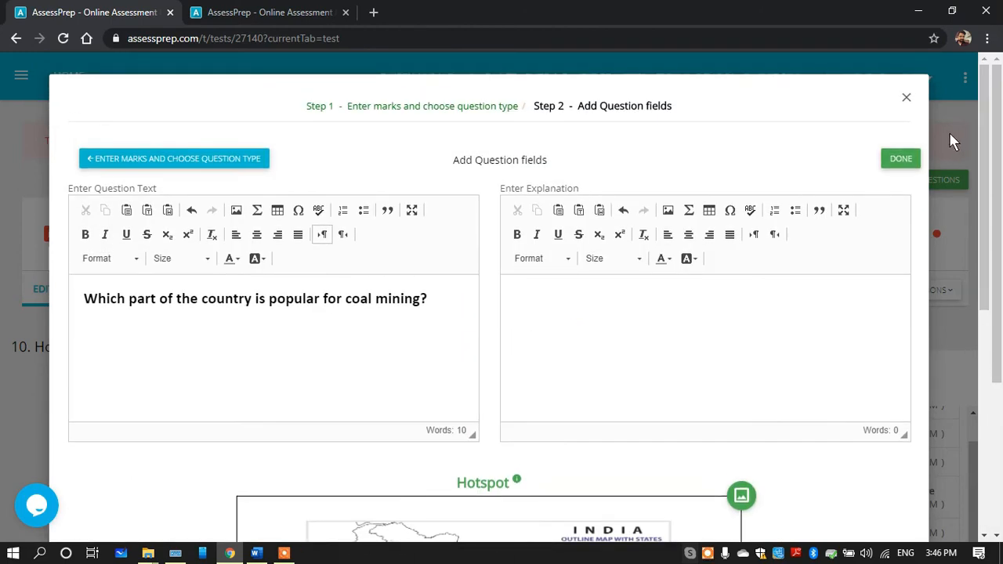
click(907, 157)
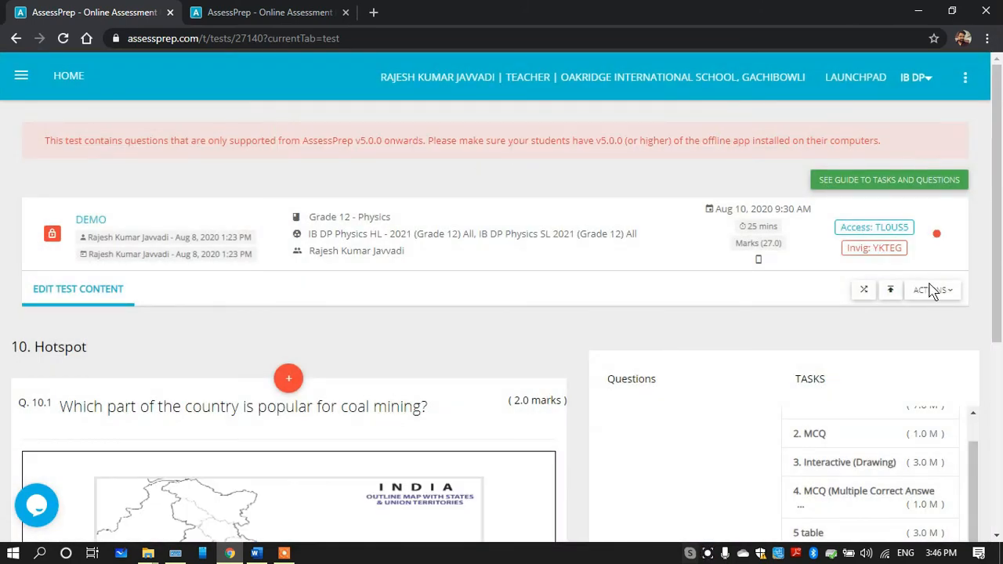
Refresh the test preview, open question 10 and choose the southern circle as a trial answer
click(297, 12)
click(63, 40)
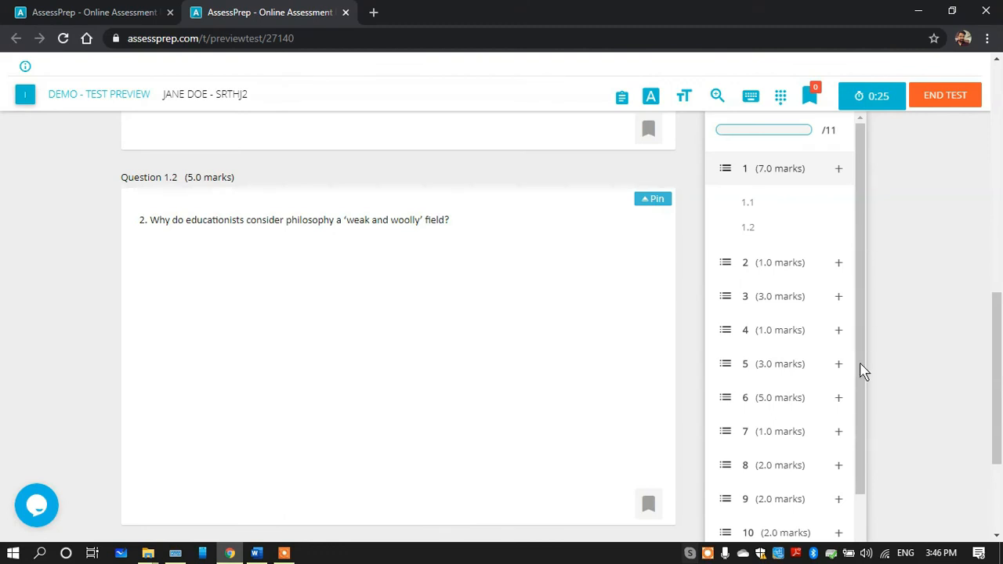
drag(860, 364, 850, 470)
click(768, 483)
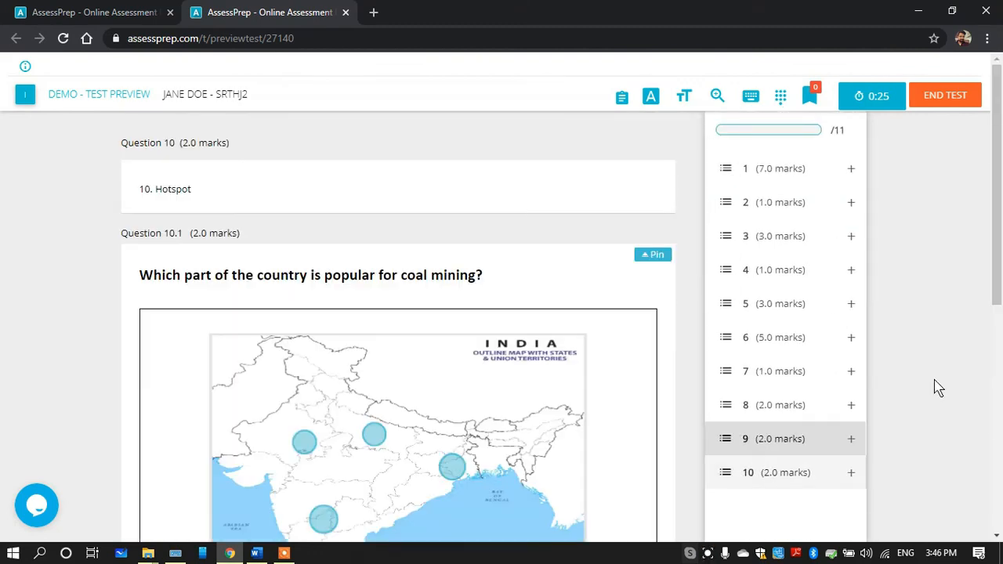
scroll(816, 333, down, 2)
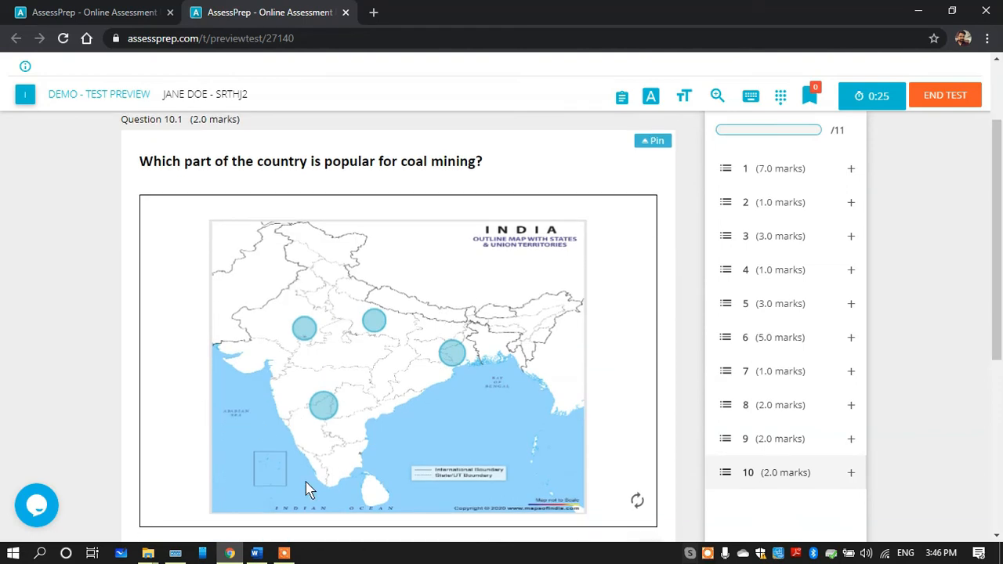
click(321, 406)
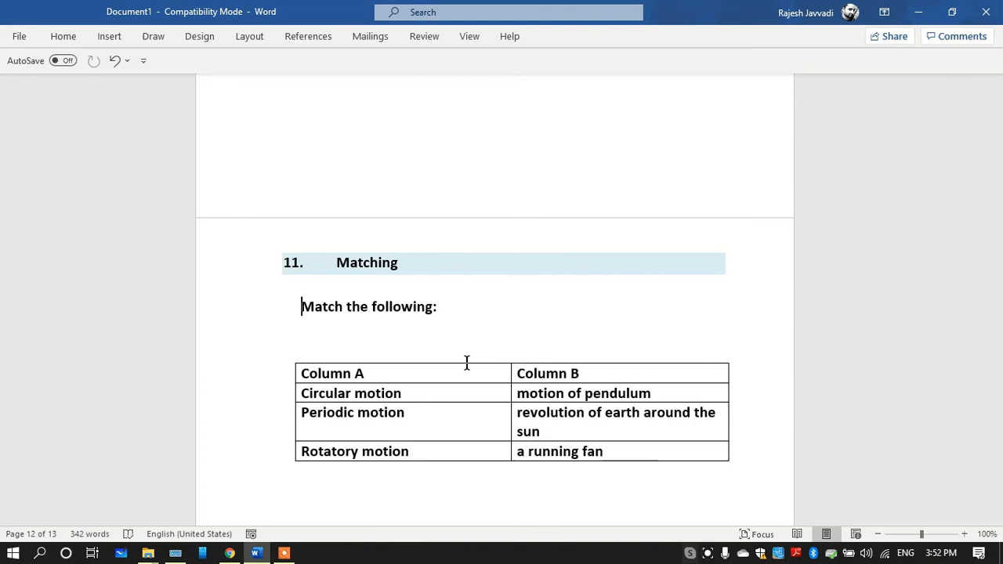
Return from Word to the AssessPrep test editor and create a new task titled "11. Matching"
click(228, 553)
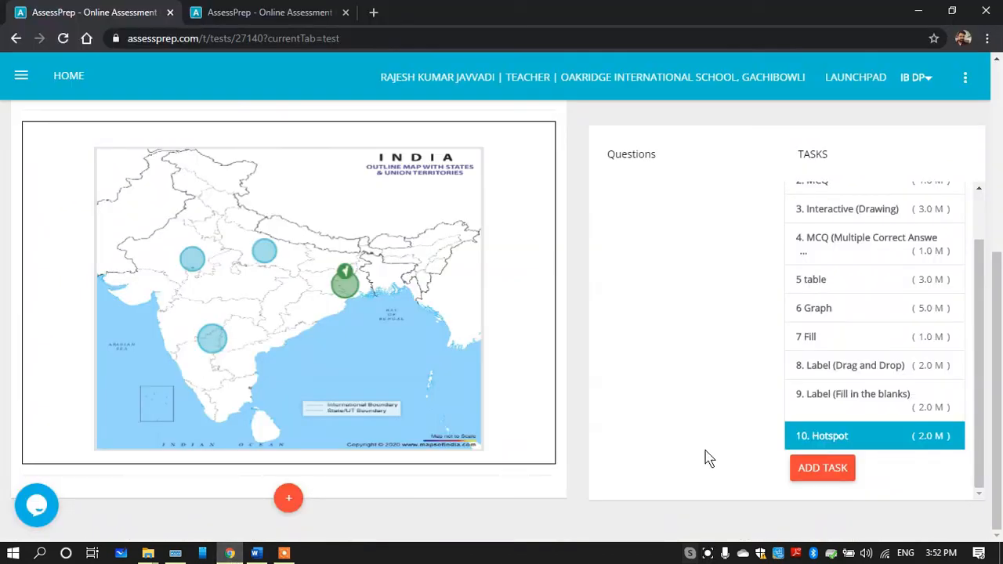
click(808, 468)
click(444, 151)
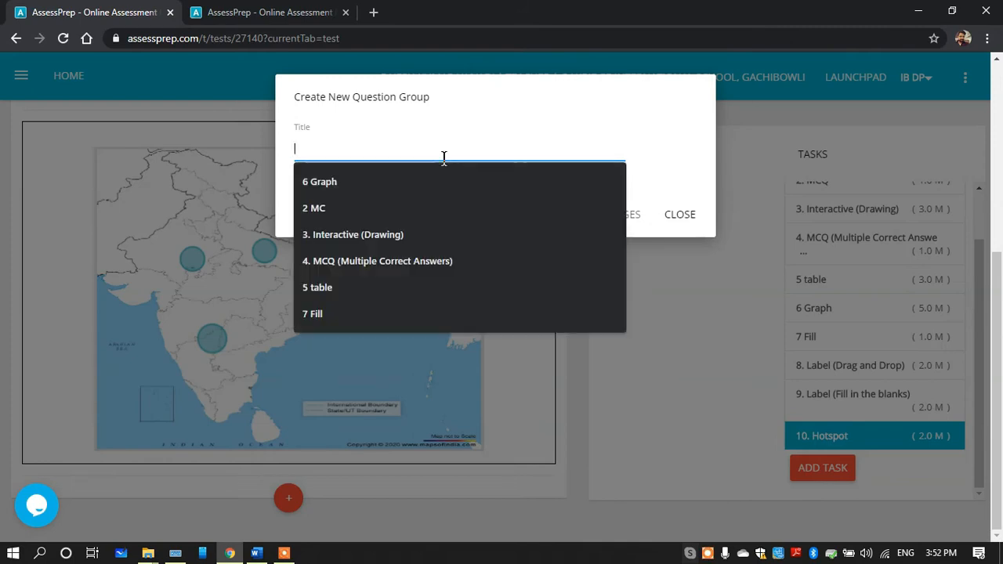
text(11.  Matching)
click(605, 215)
Copy the line "Match the following:" from the Word document and return to the test editor
click(259, 555)
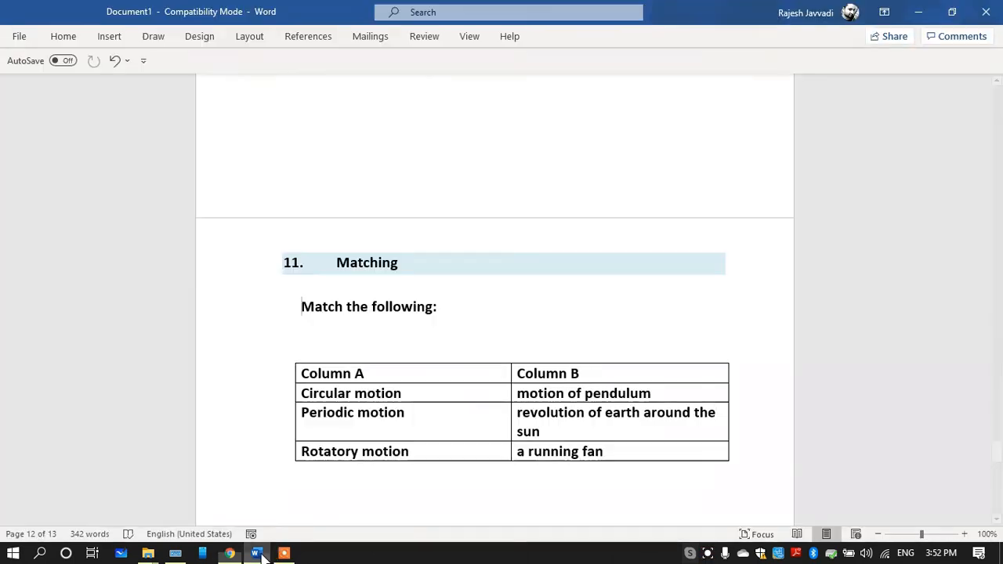
drag(444, 313, 306, 306)
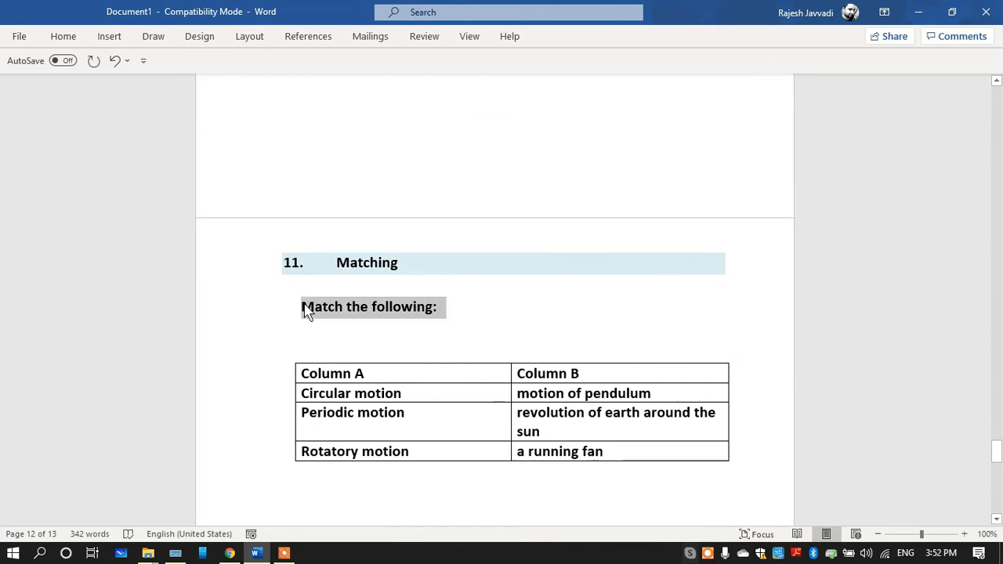
click(229, 553)
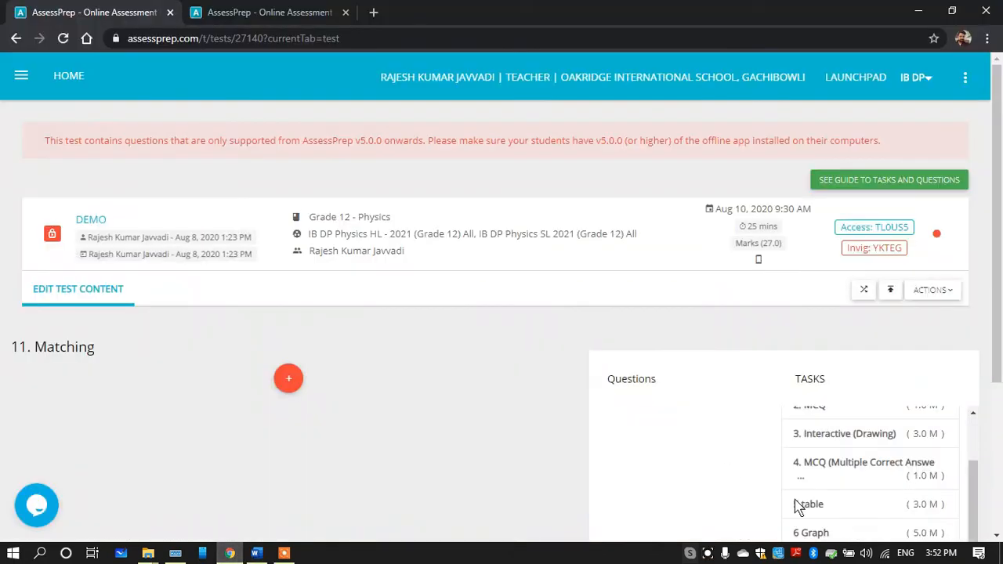
Start a 3-mark Matching question in task 11 and paste the copied line as its question text
mouse_move(314, 382)
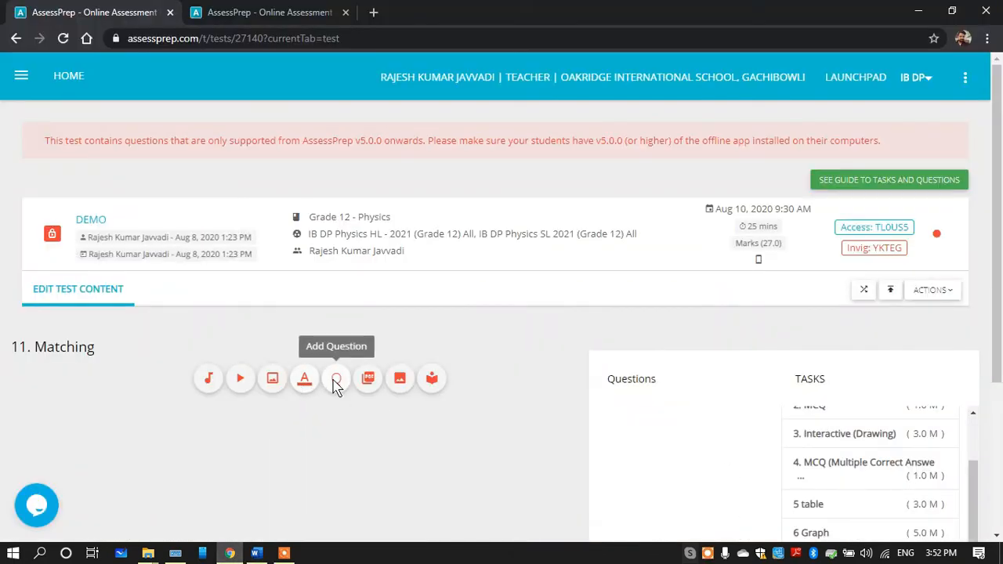
click(336, 384)
click(106, 200)
text(3)
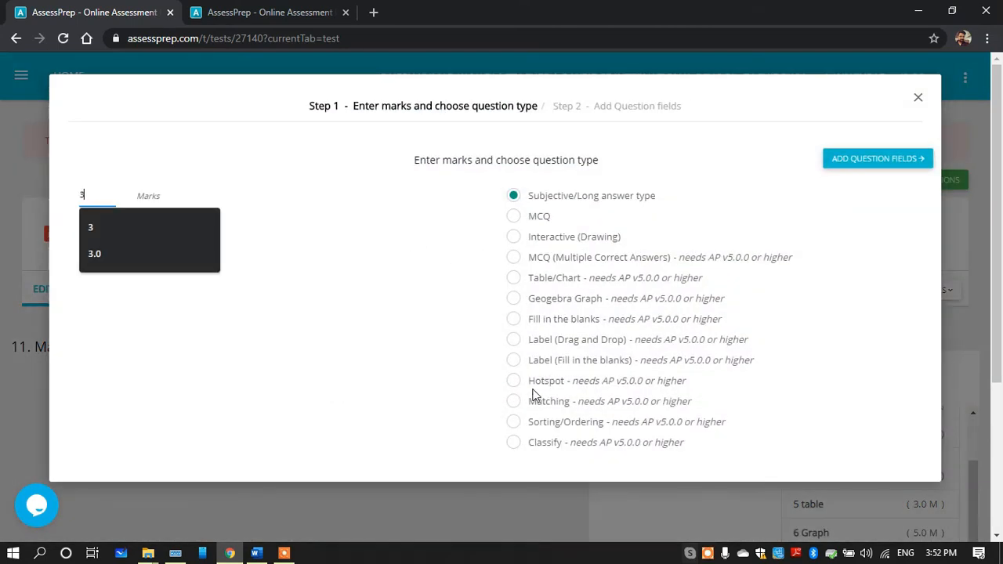
click(515, 401)
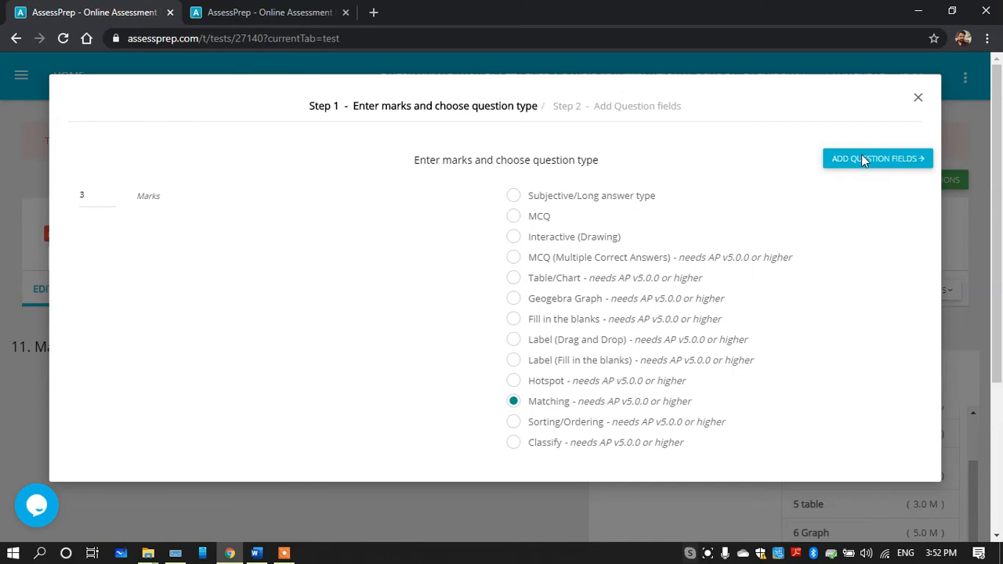
click(862, 158)
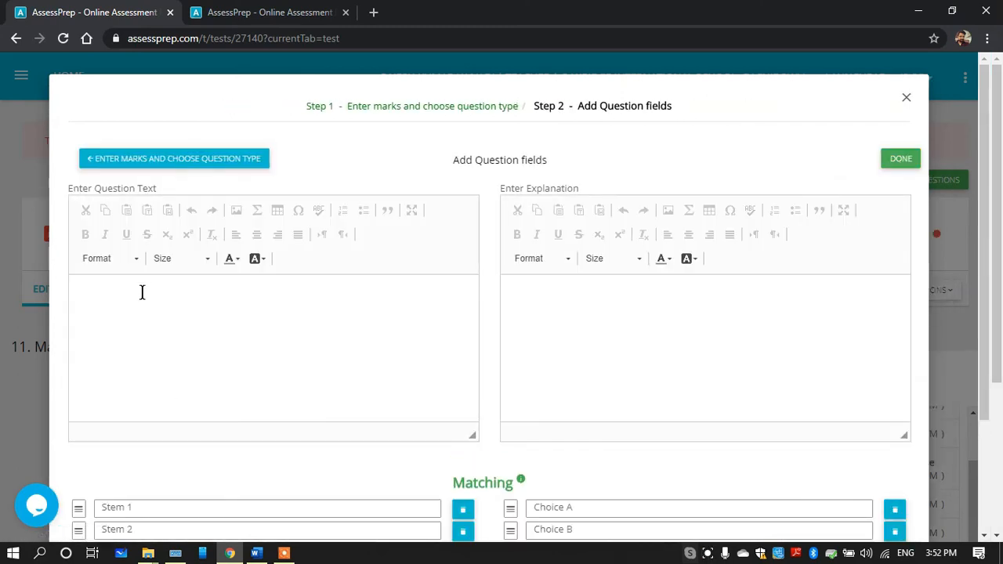
text(Match the following.)
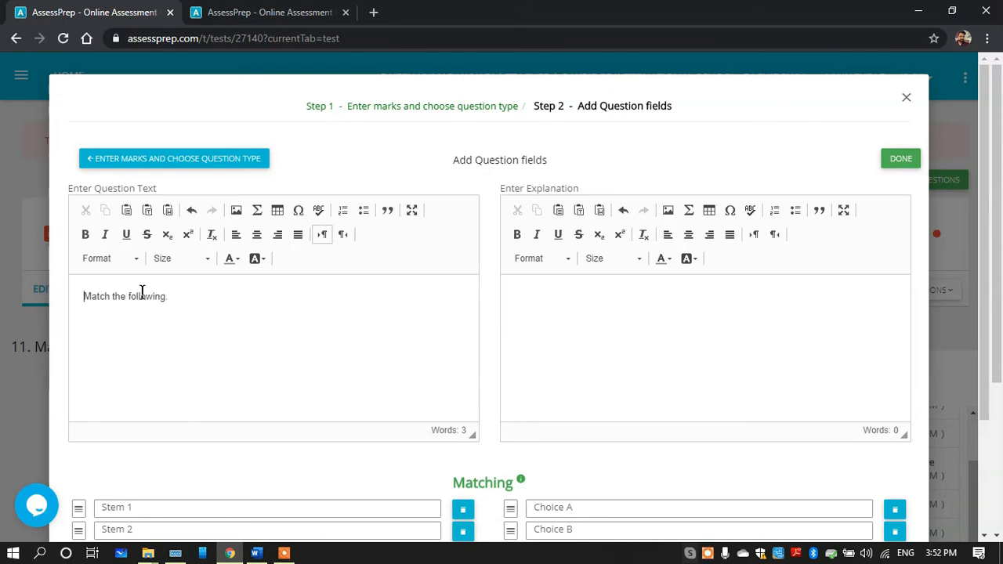
Copy "Circular motion" from Column A of the Word table and paste it over Stem 1
drag(985, 246, 987, 365)
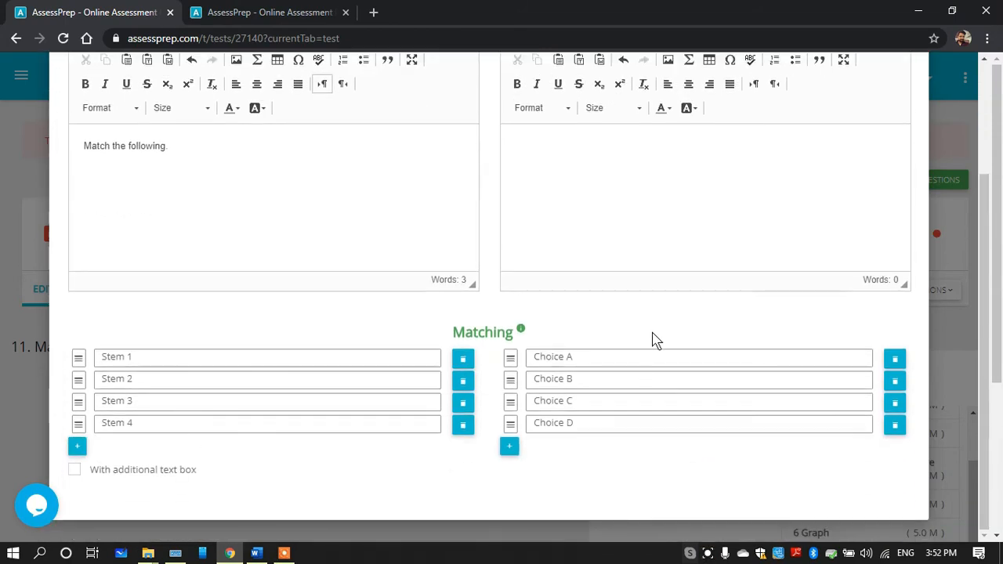
click(256, 553)
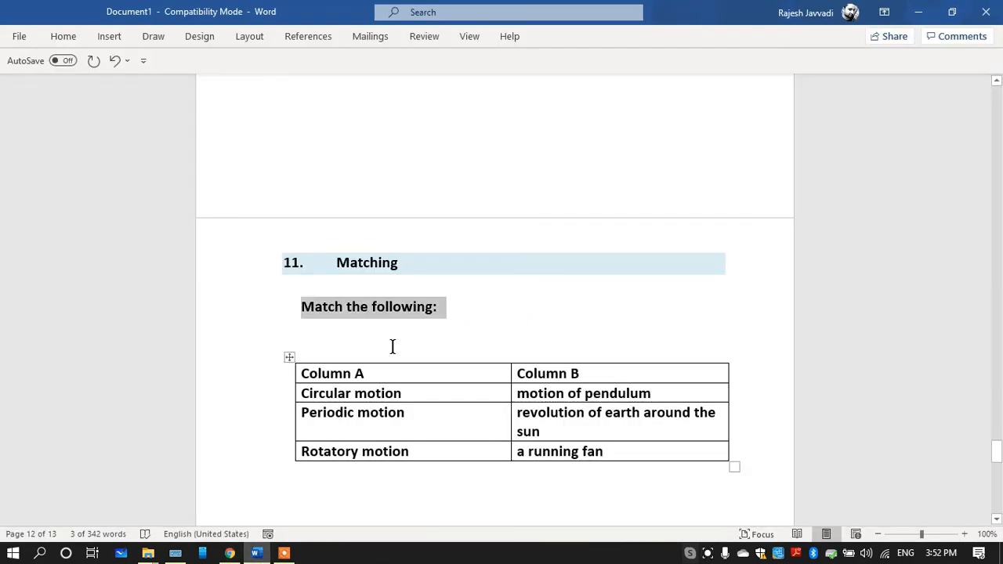
drag(407, 393, 301, 393)
key(ctrl+c)
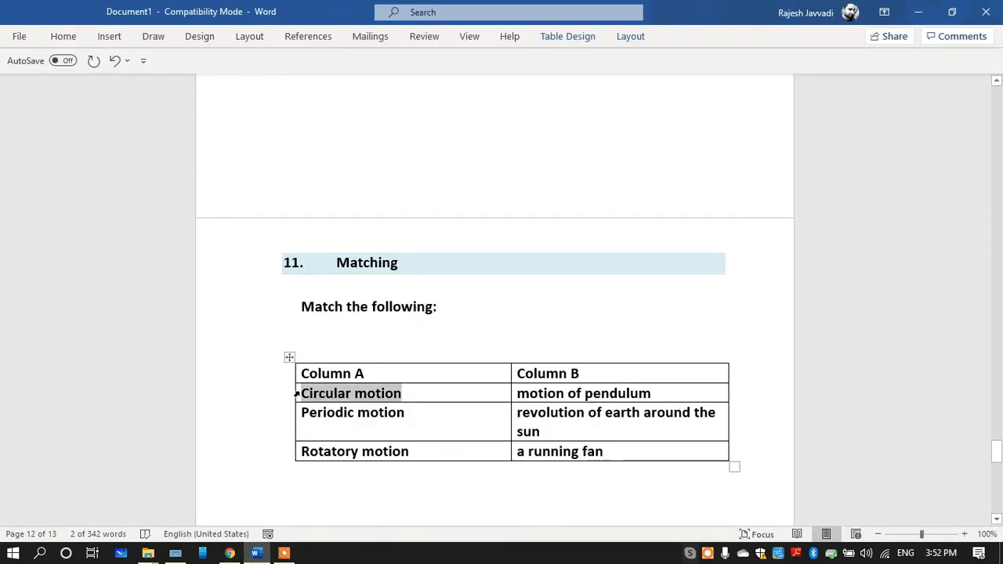
click(230, 553)
click(171, 355)
key(ctrl+a)
key(ctrl+v)
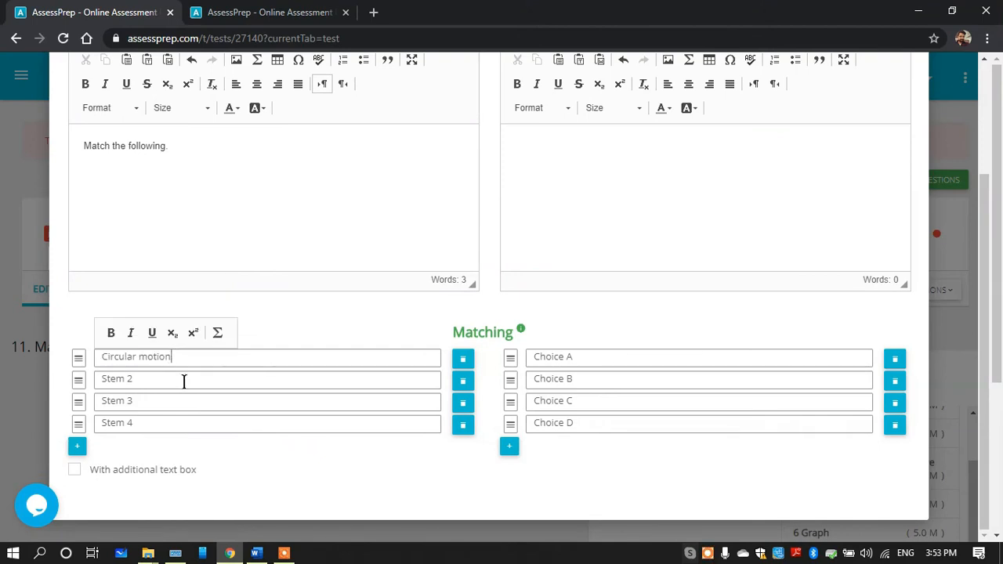
Copy "Periodic motion" from the Word table and replace the text of Stem 2 with it
click(257, 553)
drag(403, 414, 305, 421)
key(ctrl+c)
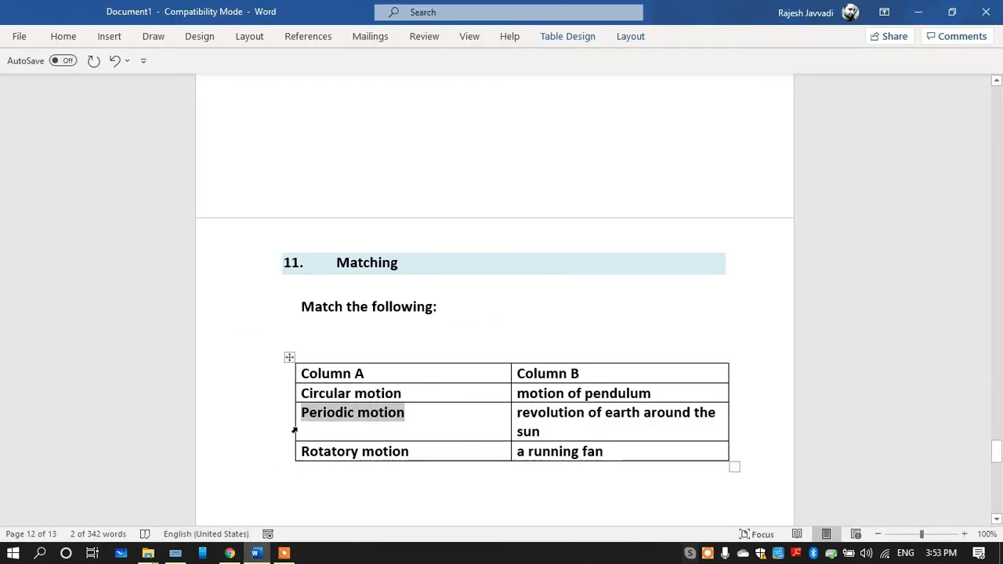
click(230, 554)
click(152, 377)
key(ctrl+v)
drag(136, 383, 146, 405)
key(BackSpace)
key(BackSpace)
Replace Stem 3 with "Rotatory motion" copied from the Word table and delete the unused Stem 4
click(256, 553)
drag(410, 452, 302, 451)
click(229, 553)
click(148, 401)
text(Rotatory motion)
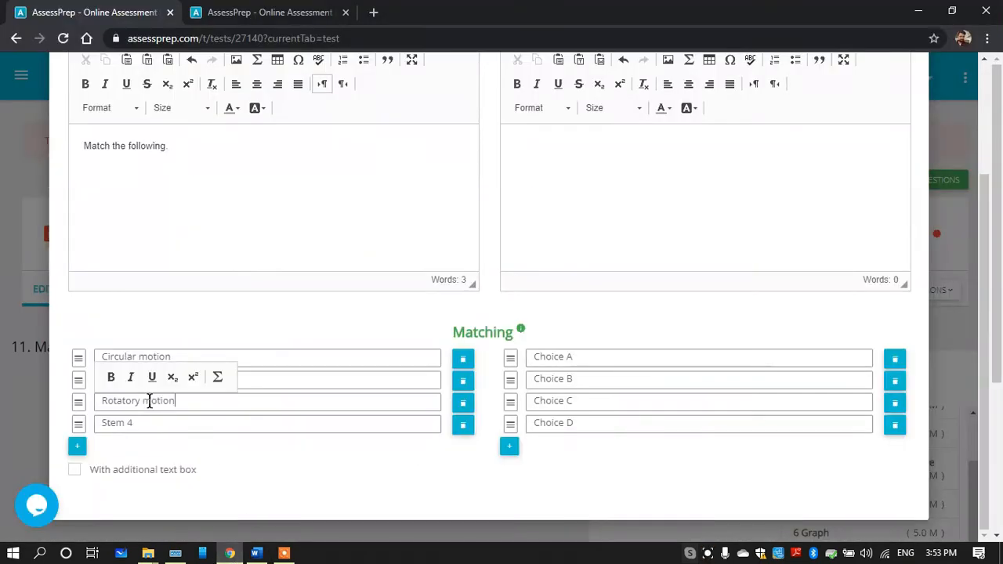
click(463, 427)
Copy "motion of pendulum" from Column B of the Word table and paste it over Choice A
click(256, 553)
drag(654, 395, 517, 391)
key(ctrl+c)
click(256, 553)
drag(534, 357, 574, 357)
key(ctrl+v)
Copy "revolution of earth around the sun" from the Word table and paste it over Choice B
click(262, 554)
drag(541, 431, 528, 421)
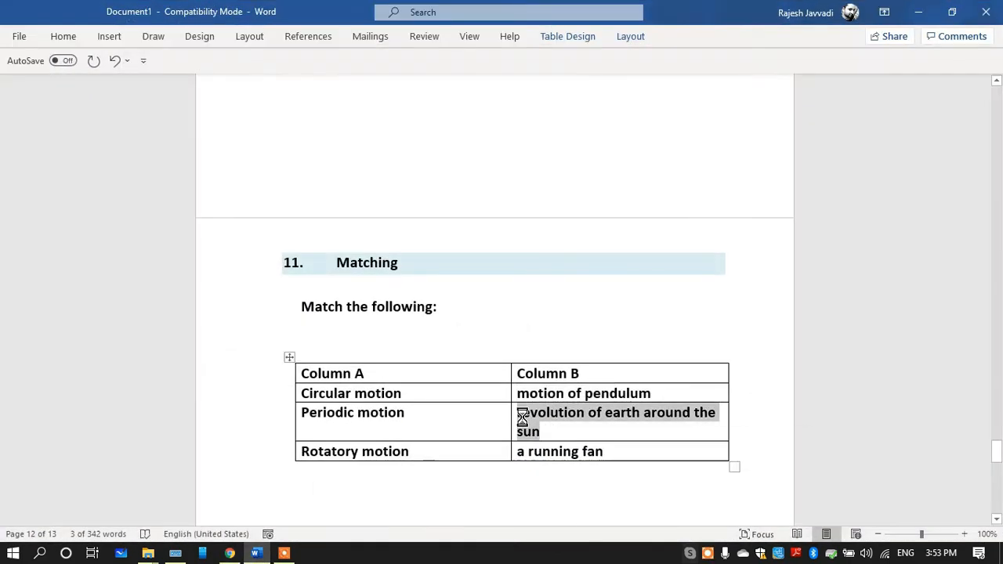
click(261, 553)
drag(577, 380, 534, 380)
text(revolution of earth around the sun)
Replace Choice C with "a running fan" copied from the Word table and save the Matching question
click(256, 553)
drag(605, 452, 523, 454)
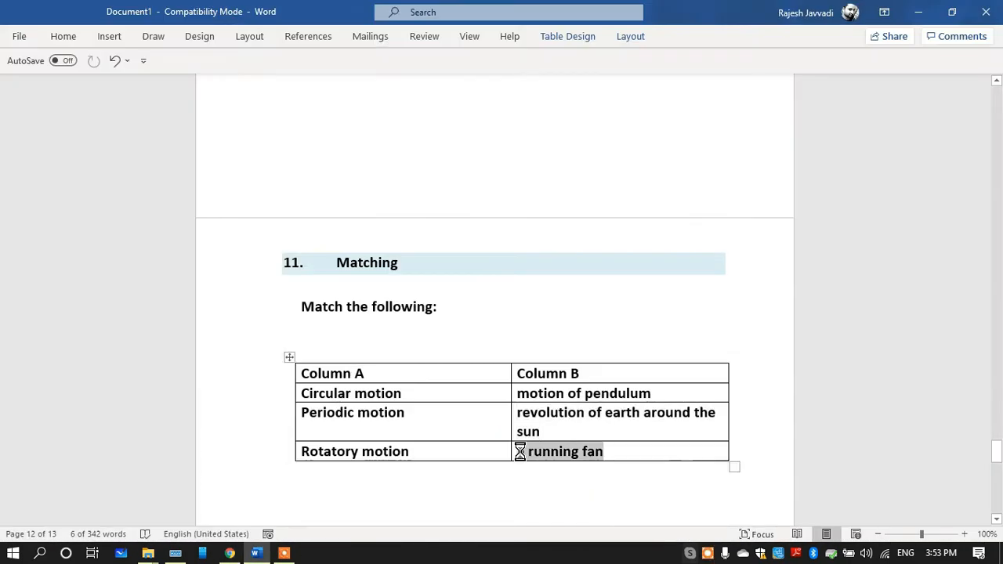
click(229, 553)
drag(576, 401, 534, 401)
text(a running fan)
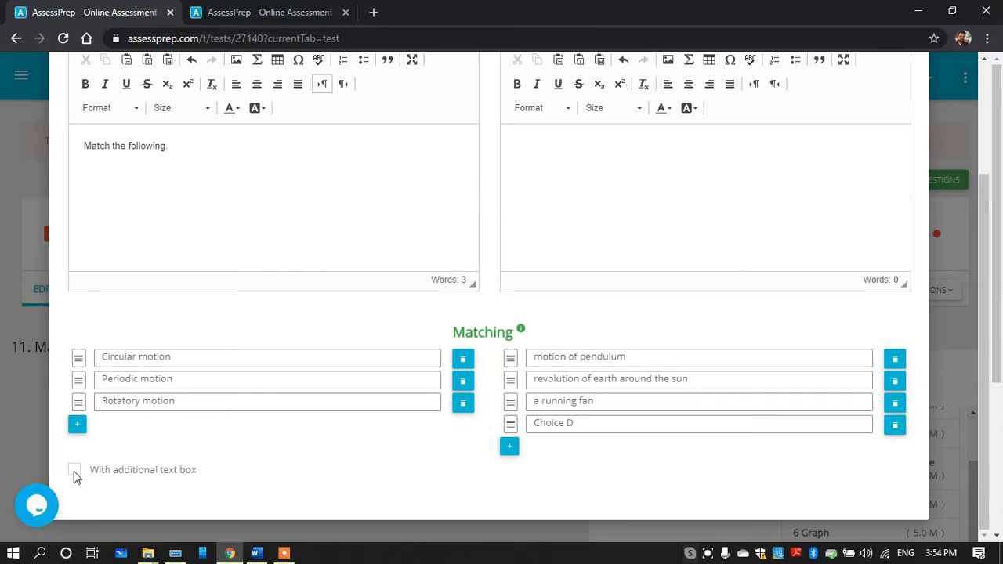
drag(986, 283, 974, 162)
click(911, 157)
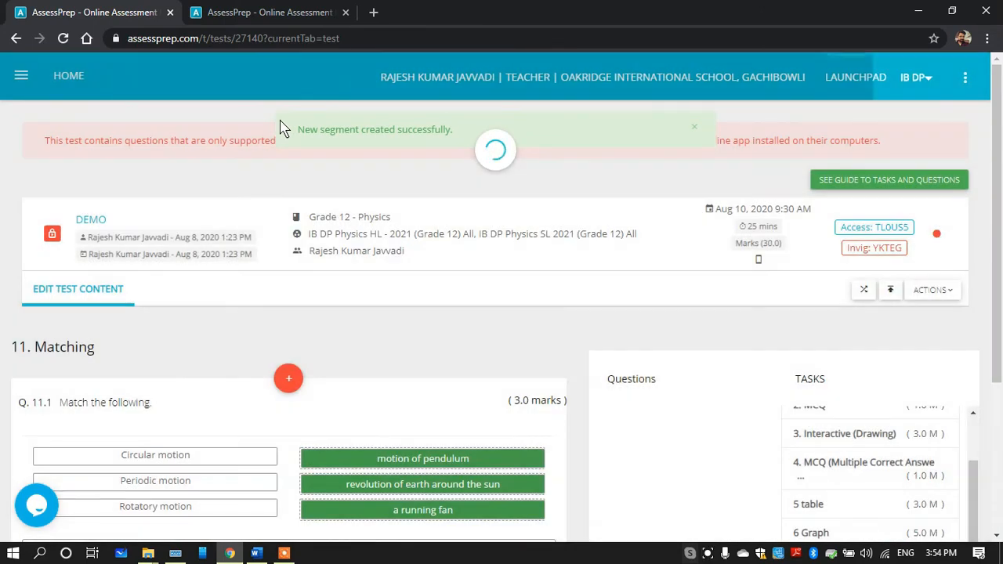
Refresh the test preview and open question 11 to examine how the Matching question is presented
click(267, 11)
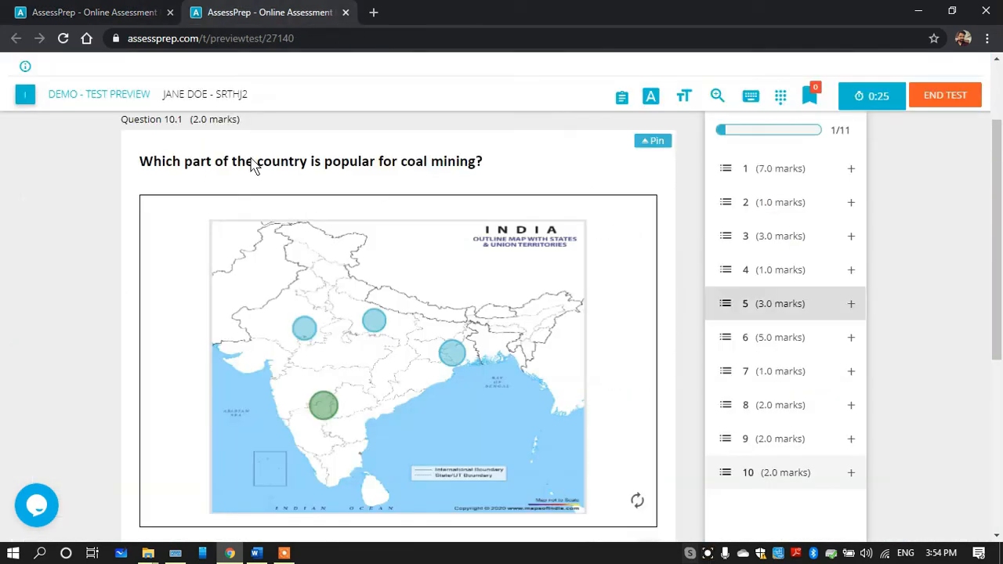
click(62, 39)
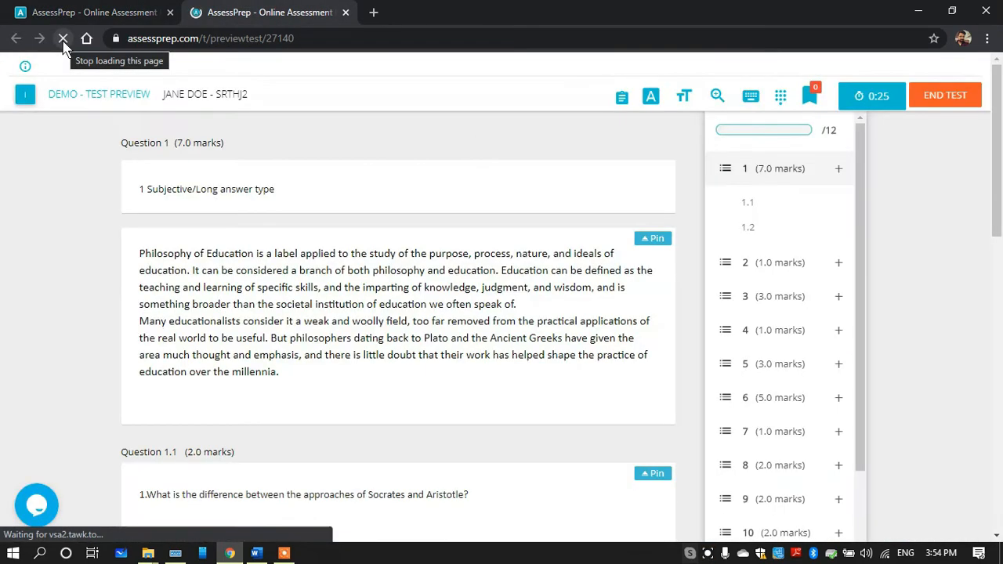
scroll(848, 514, down, 3)
click(792, 476)
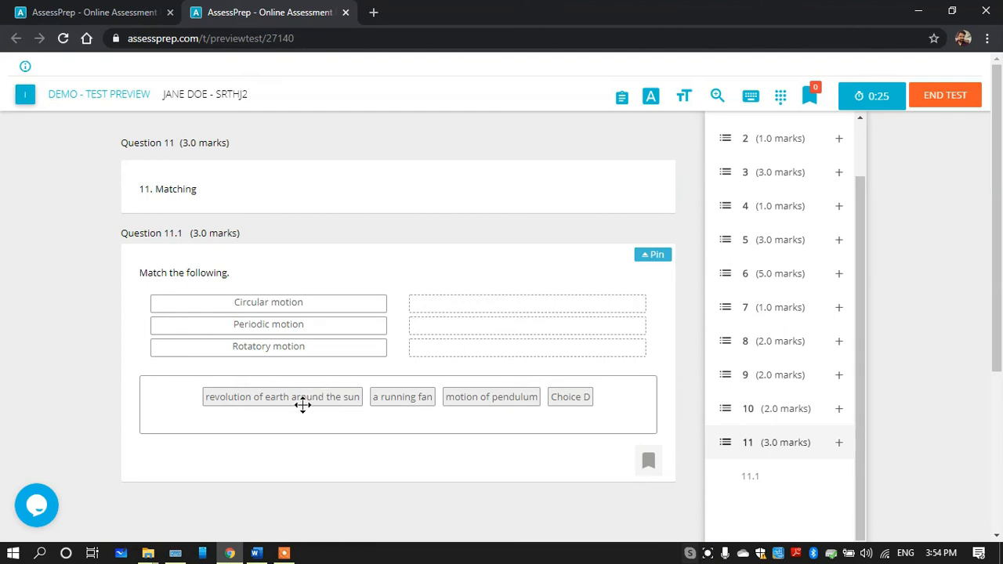
In the preview, match Circular motion with earth's revolution, Periodic motion with the pendulum, and Rotatory motion with the running fan
drag(310, 397, 475, 307)
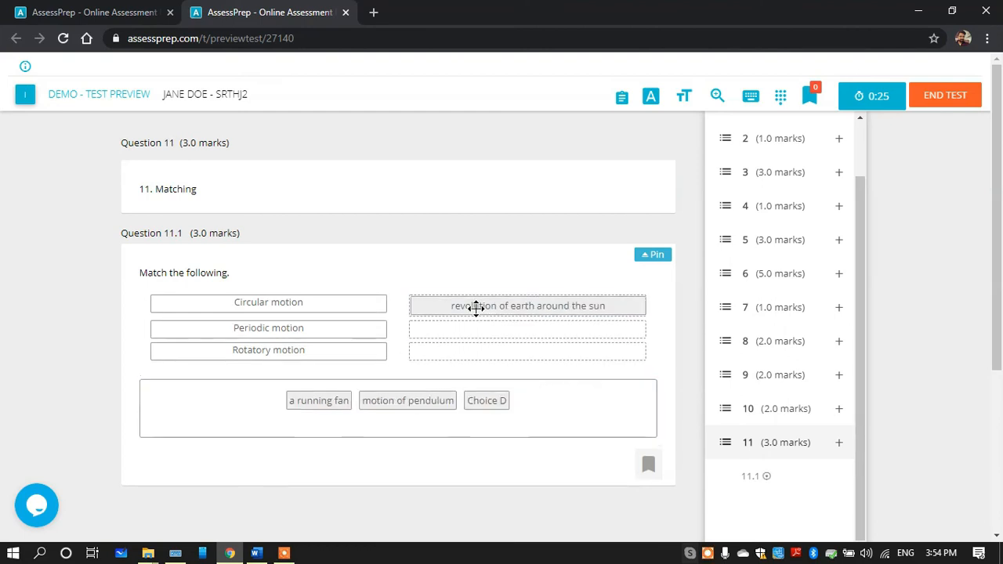
drag(383, 400, 436, 333)
drag(360, 402, 454, 350)
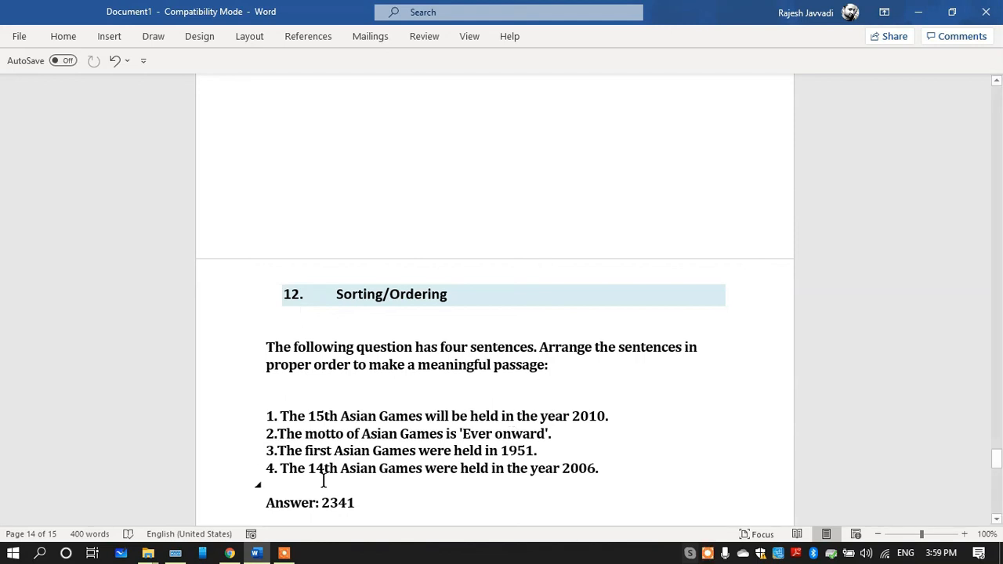
Add a new task titled "12. Sorting/Ordering" to the test in AssessPrep
click(230, 553)
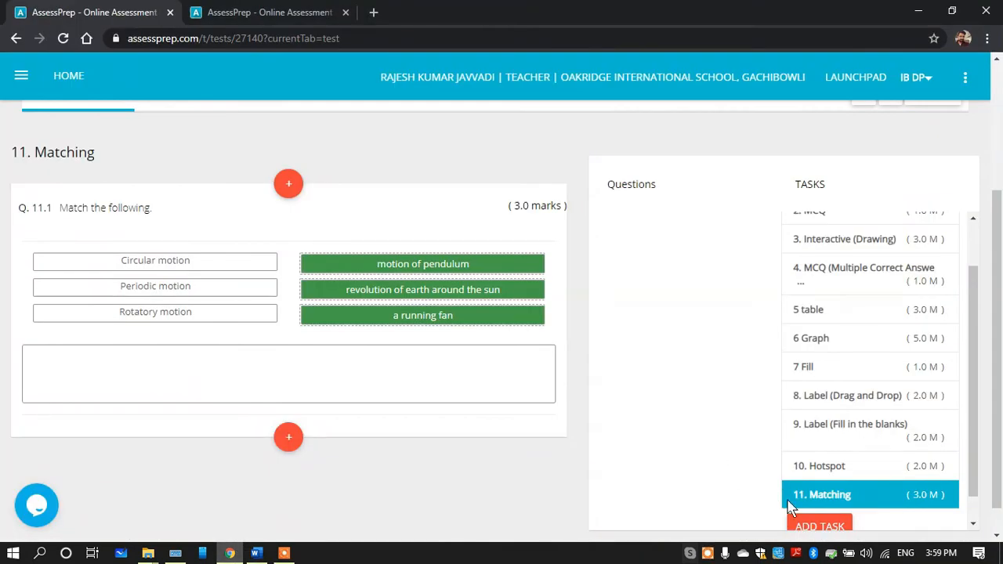
click(815, 527)
click(363, 148)
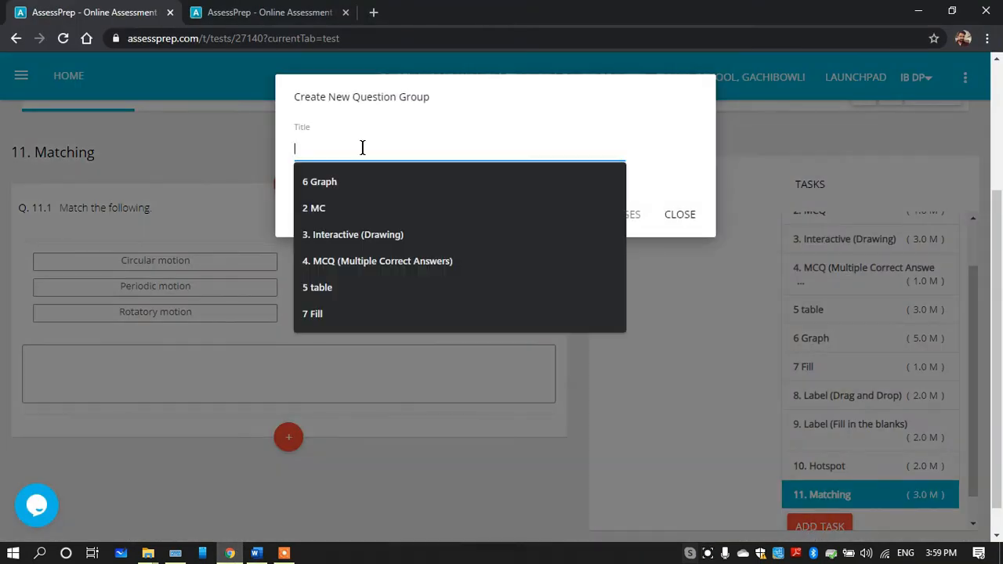
text(12.  Sorting/Ordering)
click(588, 213)
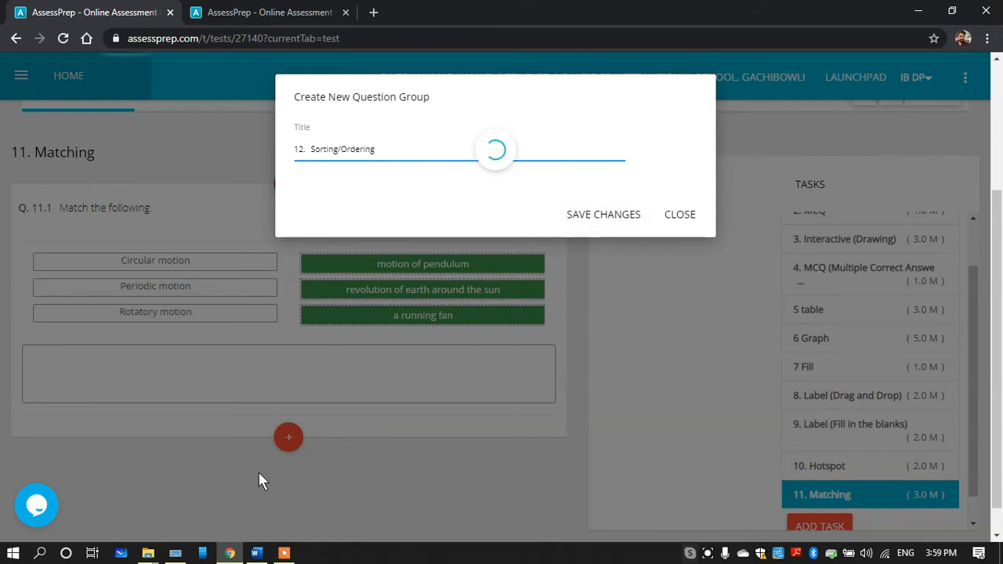
Copy the sentence-arranging instruction from Word and start a 2-mark Sorting/Ordering question in task 12
click(257, 555)
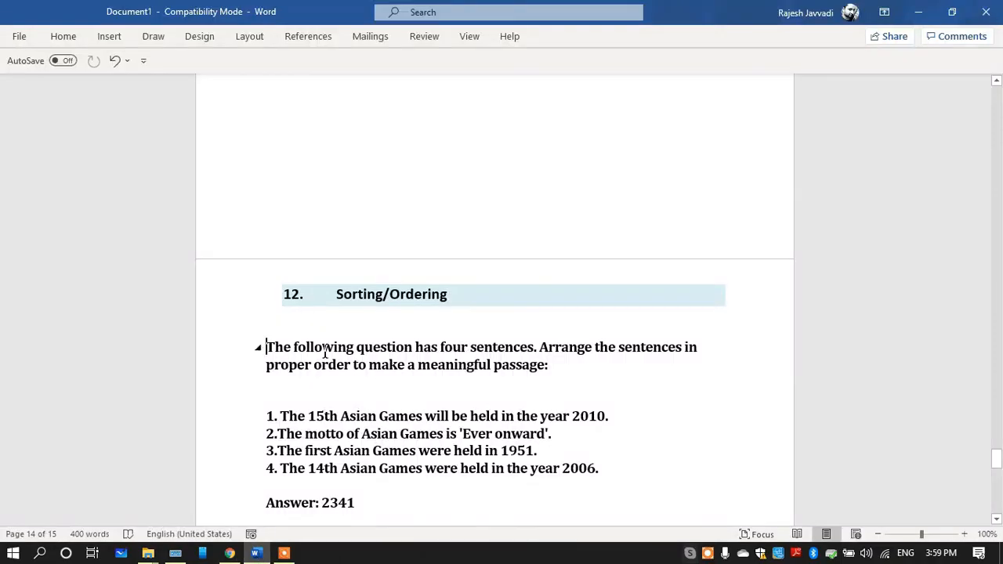
triple_click(267, 342)
key(ctrl+c)
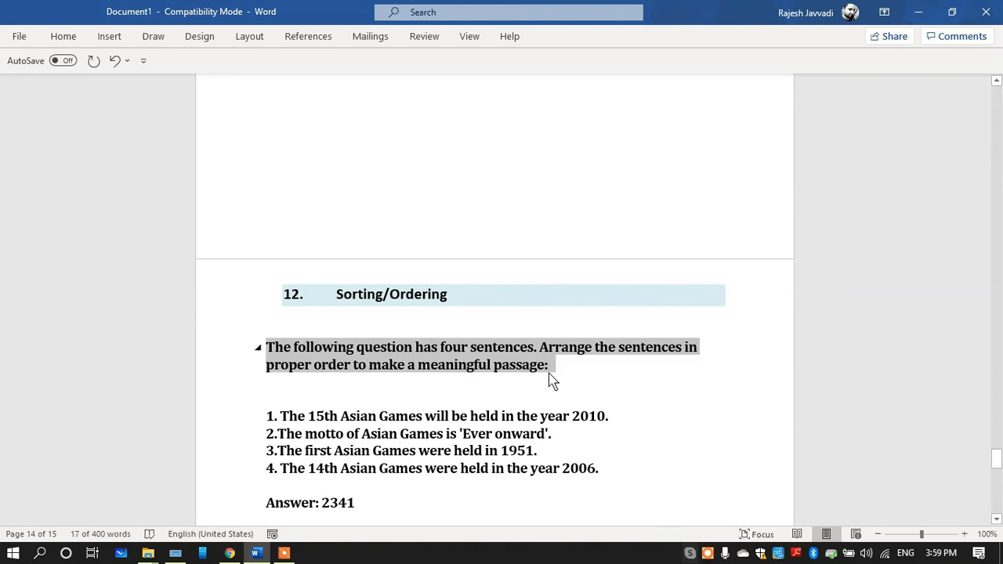
click(229, 555)
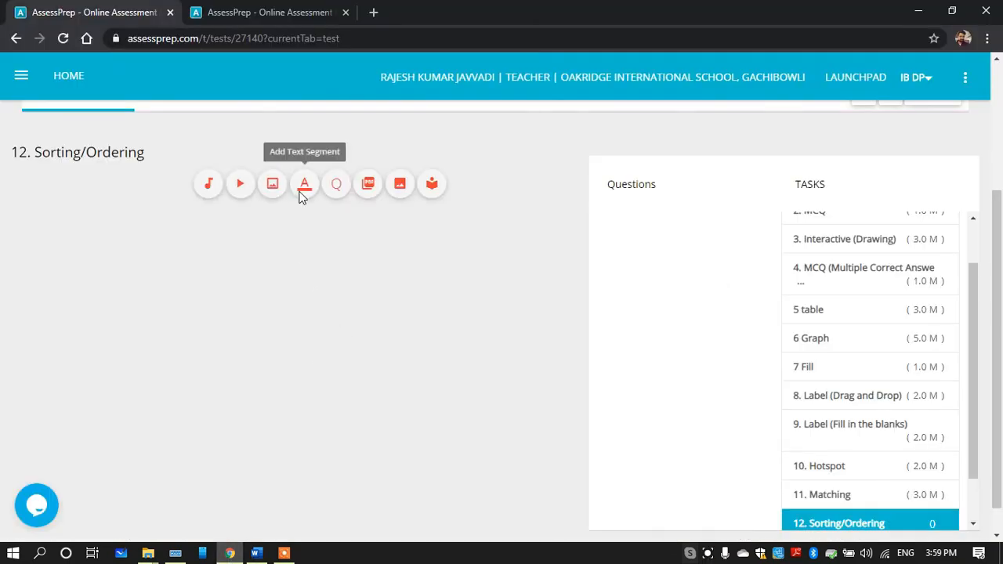
click(332, 190)
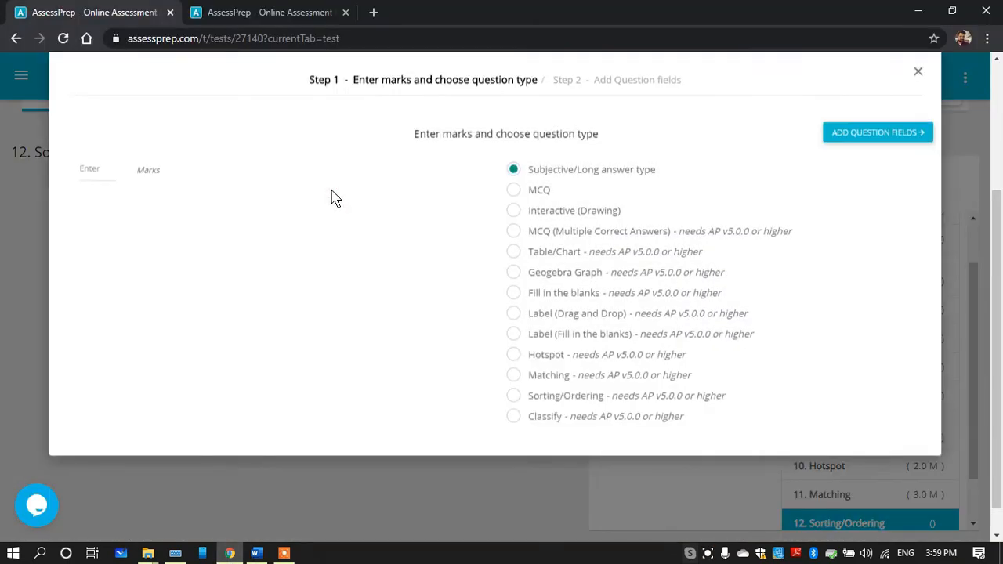
click(85, 196)
text(2)
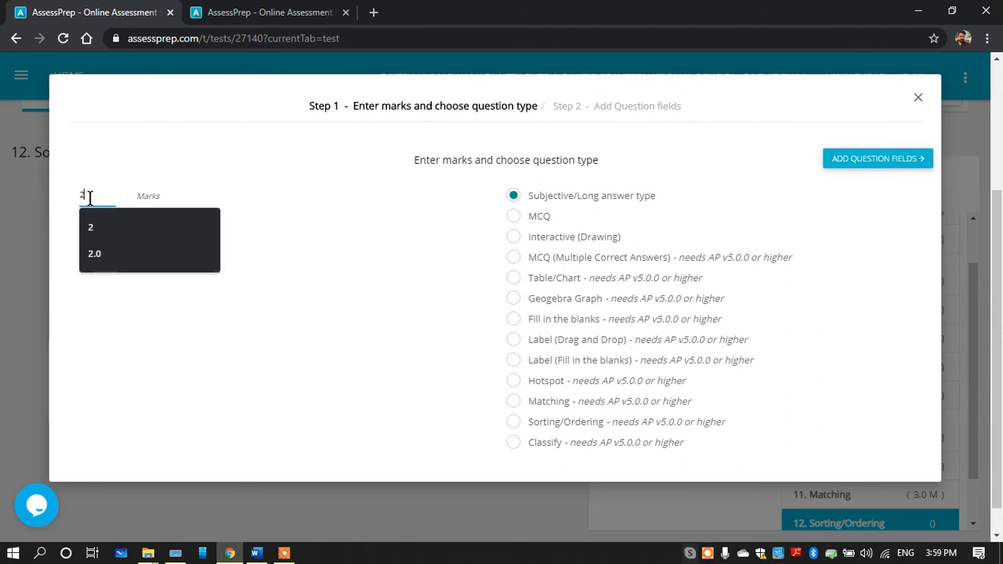
click(513, 421)
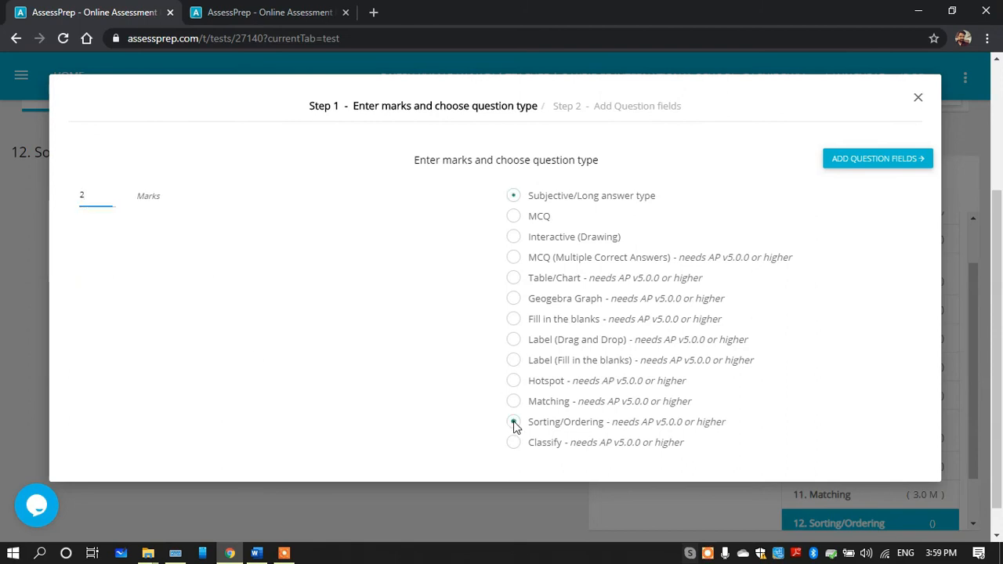
click(877, 159)
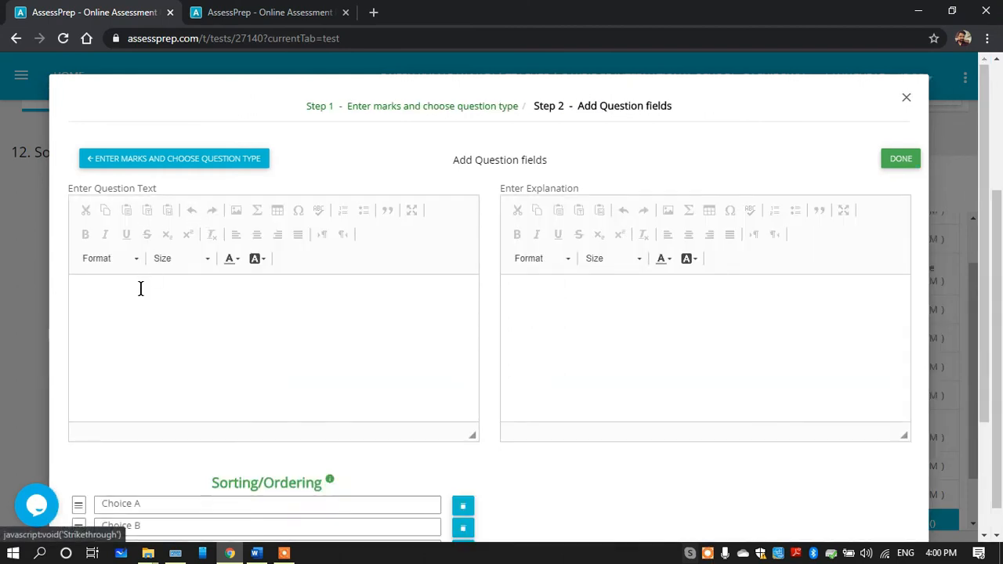
Replace the default question text "Order the following." with the instruction copied from Word
click(140, 289)
text(Order the following.)
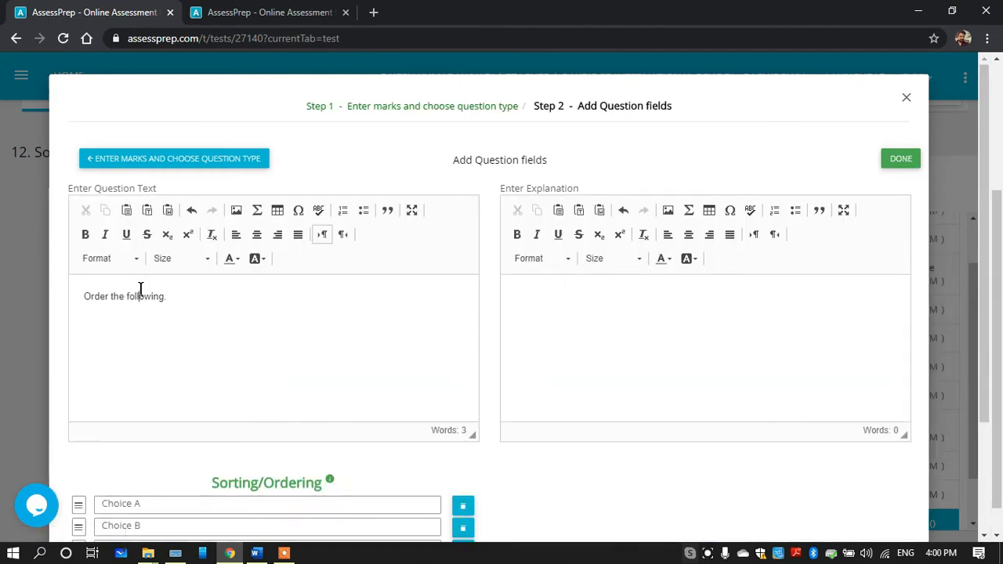
drag(166, 296, 81, 295)
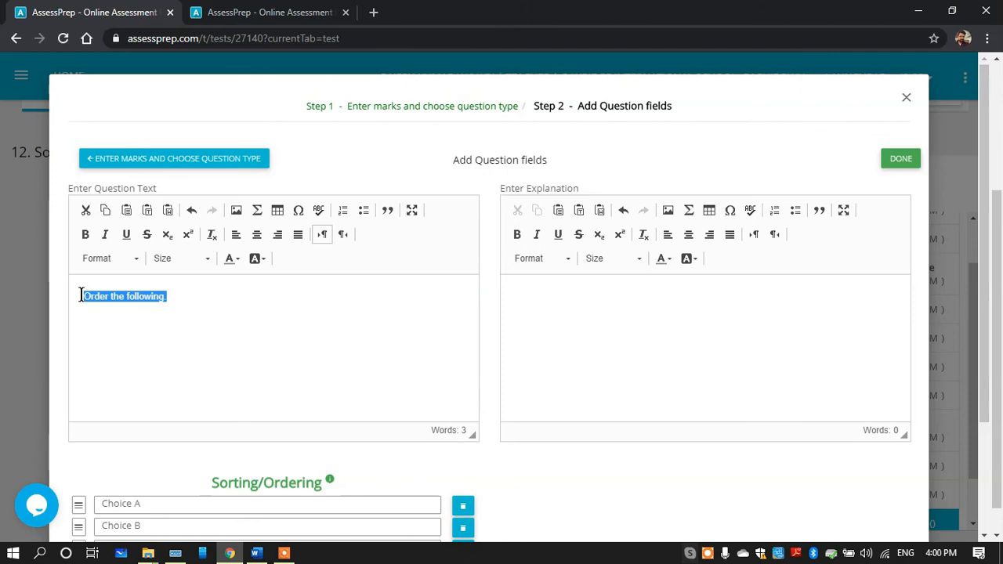
key(ctrl+v)
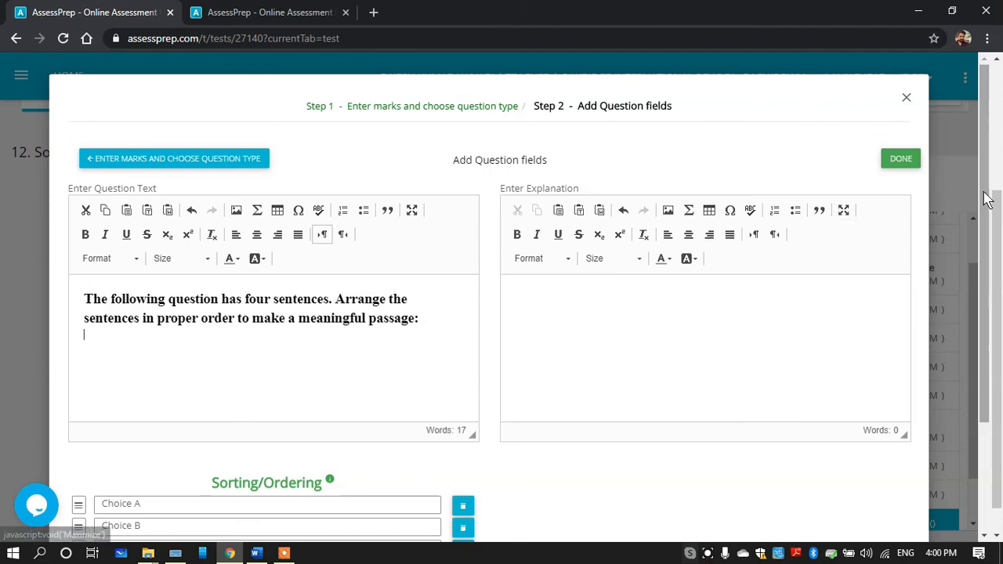
Copy "The 15th Asian Games will be held in the year 2010." from Word and paste it over Choice A
drag(988, 196, 988, 340)
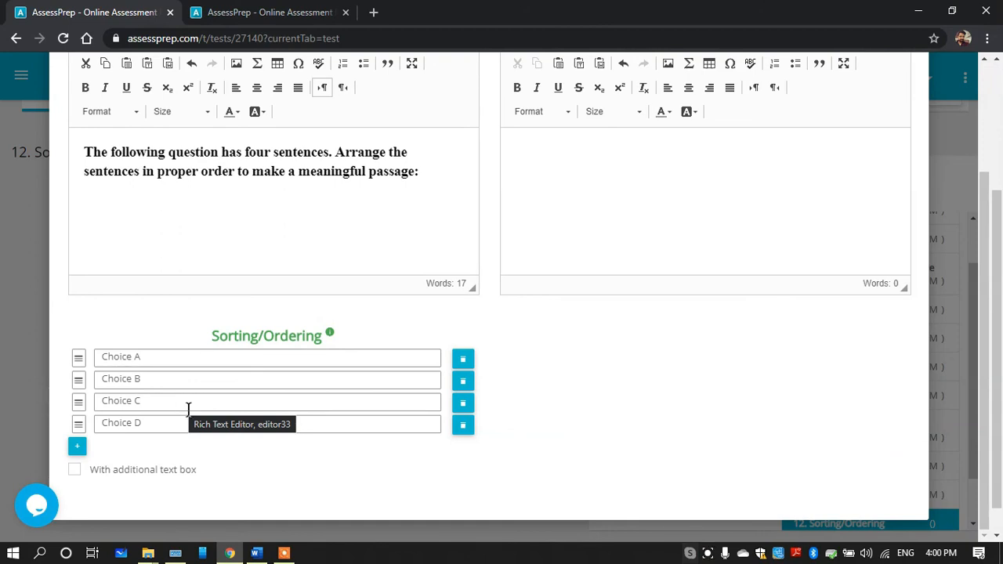
click(257, 554)
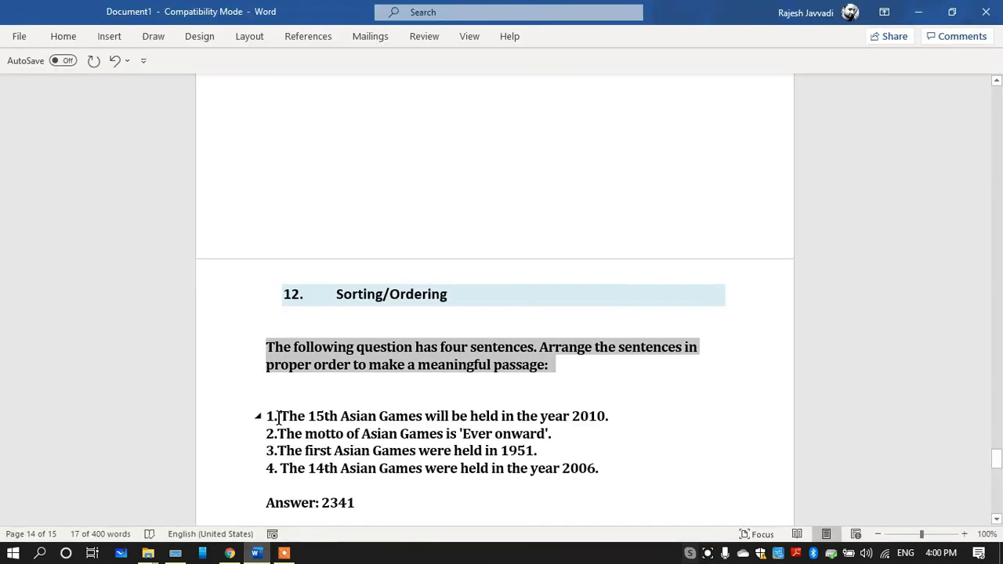
drag(286, 416, 617, 423)
key(ctrl+c)
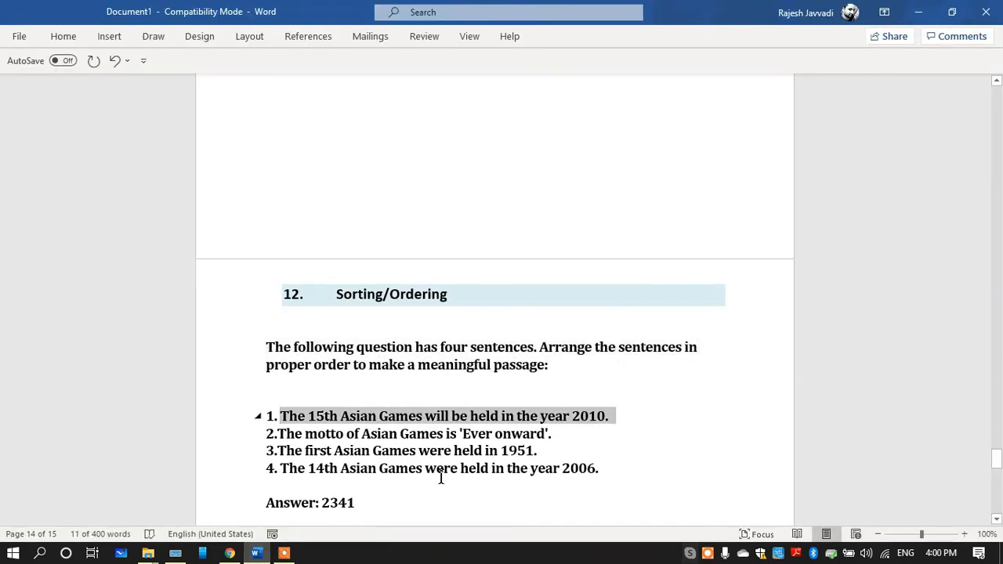
click(229, 554)
click(207, 350)
key(ctrl+a)
key(ctrl+v)
Copy "The motto of Asian Games is 'Ever onward'." from Word and paste it over Choice B
click(256, 554)
mouse_move(278, 434)
mouse_down()
mouse_move(558, 439)
mouse_move(279, 452)
mouse_up()
click(221, 555)
click(208, 377)
text(The motto of Asian Games is 'Ever onward'.)
Replace Choice C with "The first Asian Games were held in 1951." copied from Word
click(256, 553)
click(229, 554)
click(225, 399)
text(The first Asian Games were held in 1951.)
Copy "The 14th Asian Games were held in the year 2006." from Word and paste it over Choice D
click(257, 553)
drag(601, 469, 278, 469)
key(ctrl+c)
click(229, 553)
click(250, 423)
key(ctrl+v)
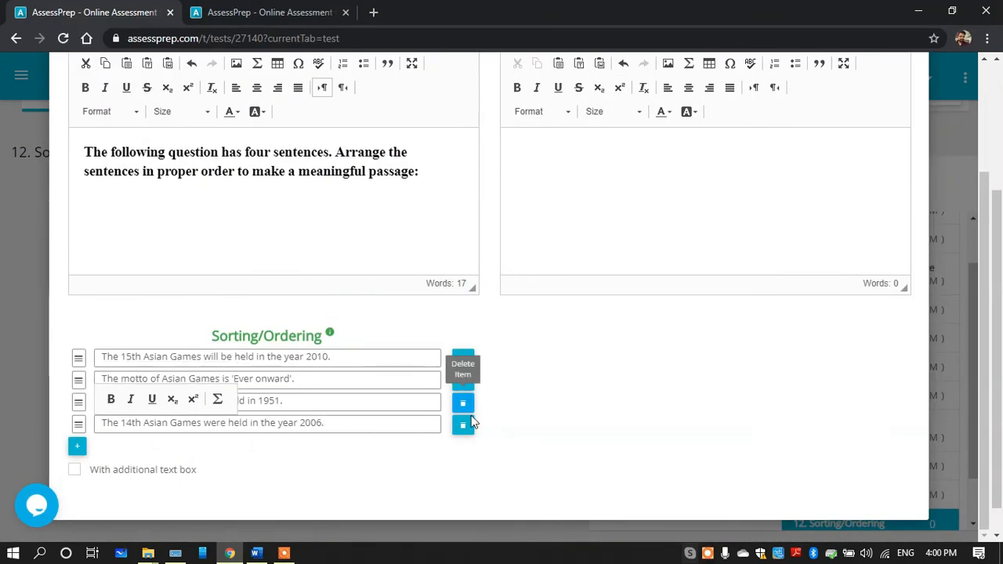
Check the four choices against the Word document and save the Sorting/Ordering question
click(683, 396)
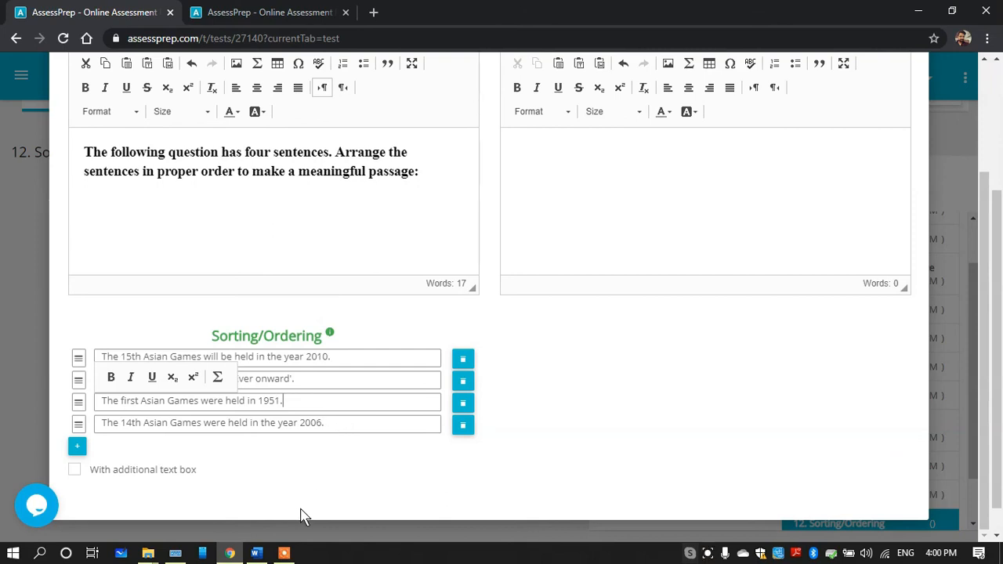
click(257, 554)
click(230, 553)
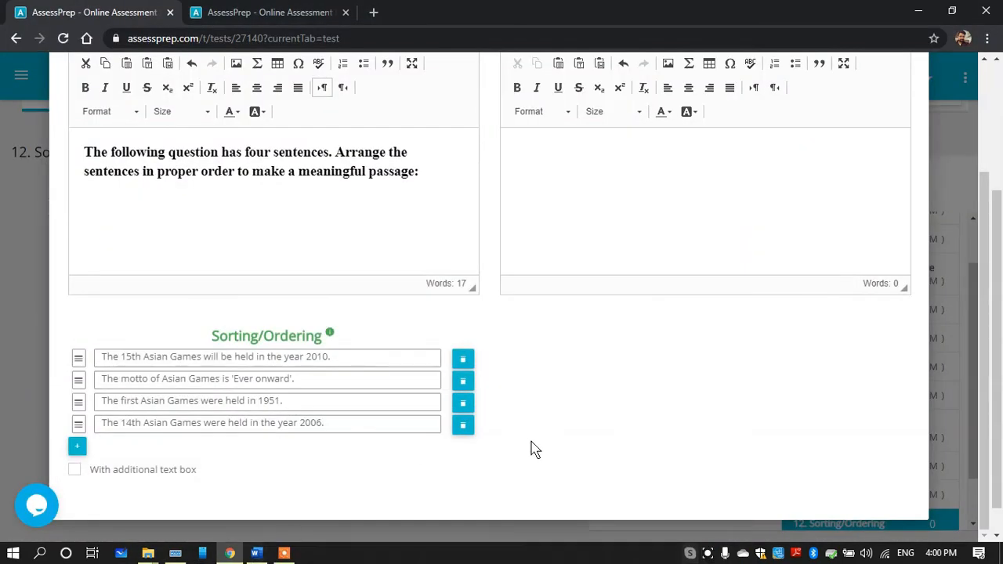
drag(985, 329, 981, 197)
click(902, 160)
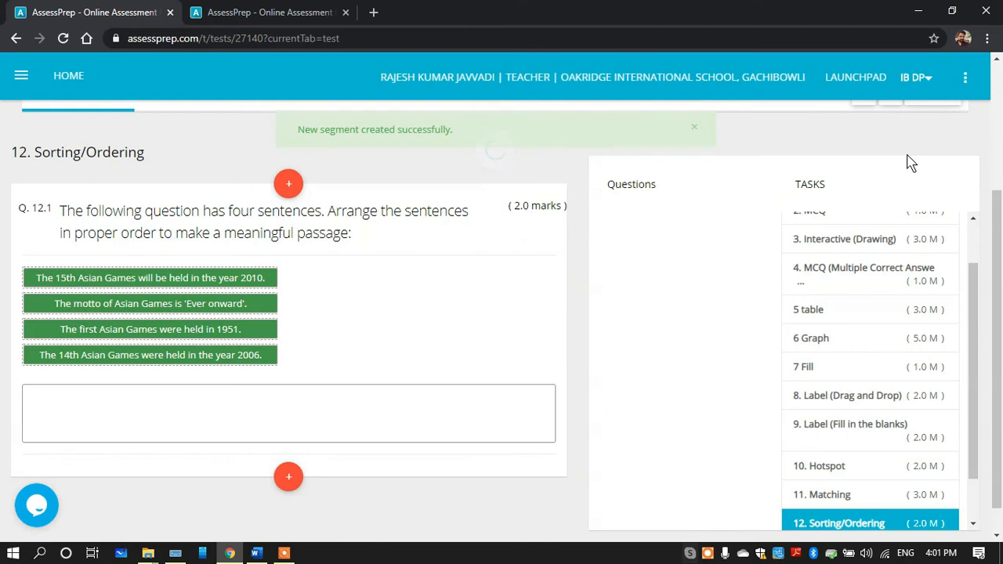
Refresh the test preview and open question 12 to examine how the Sorting/Ordering question is presented
key(ctrl+Tab)
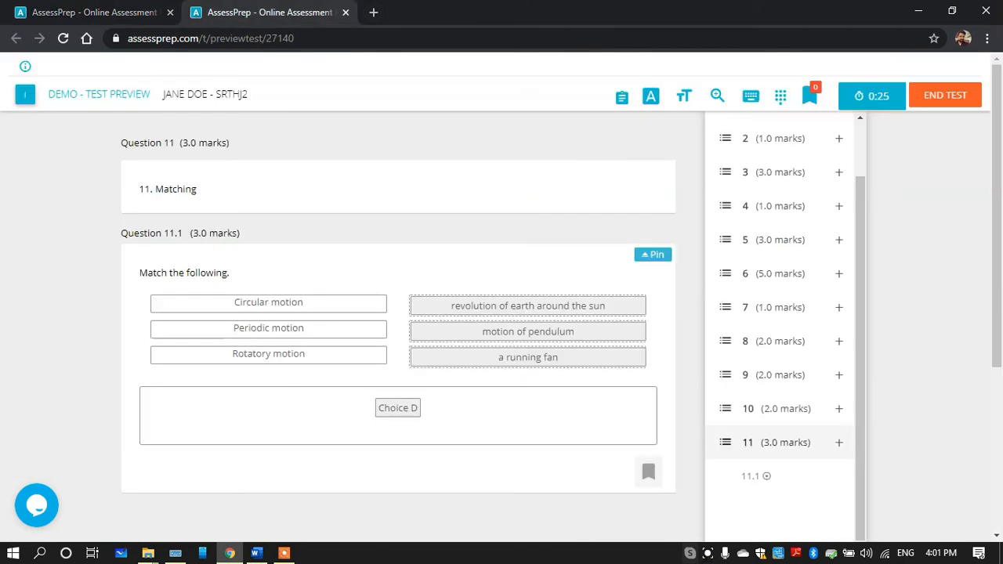
key(F5)
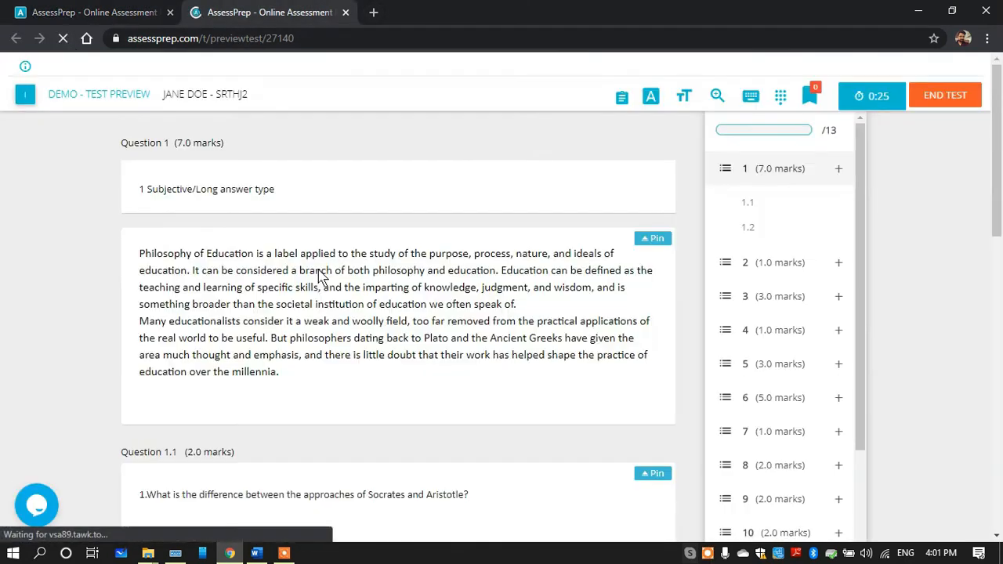
scroll(717, 486, down, 3)
click(717, 486)
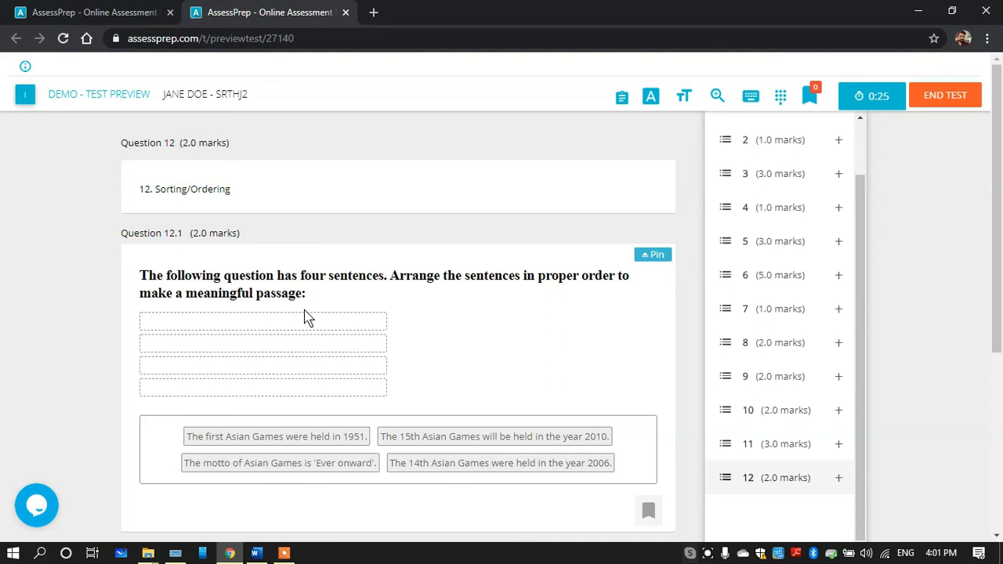
Try out the sentence ordering in the preview, placing the first Asian Games sentence first and the motto second, and continue with the rest
drag(307, 432, 290, 329)
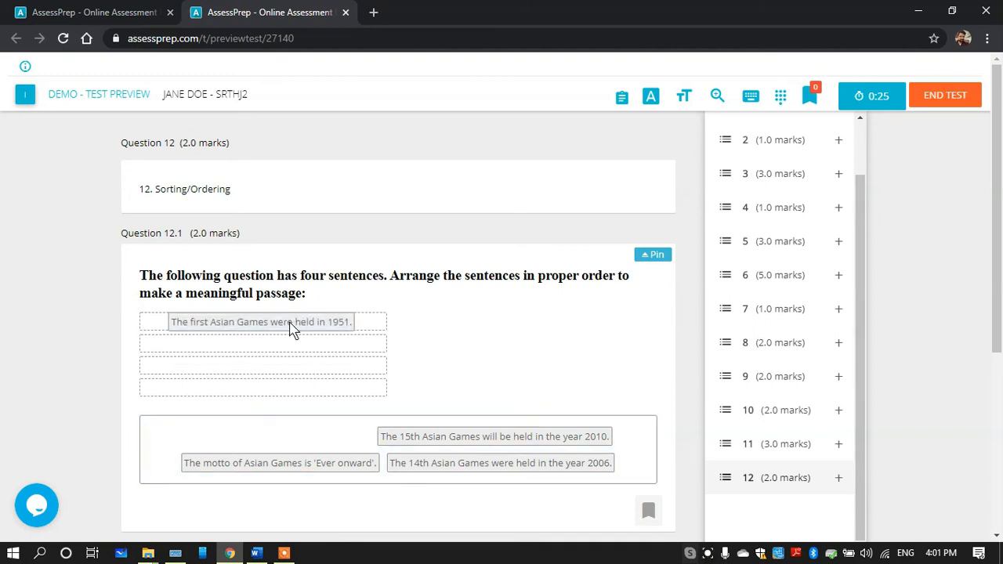
drag(452, 446, 259, 349)
drag(239, 433, 235, 384)
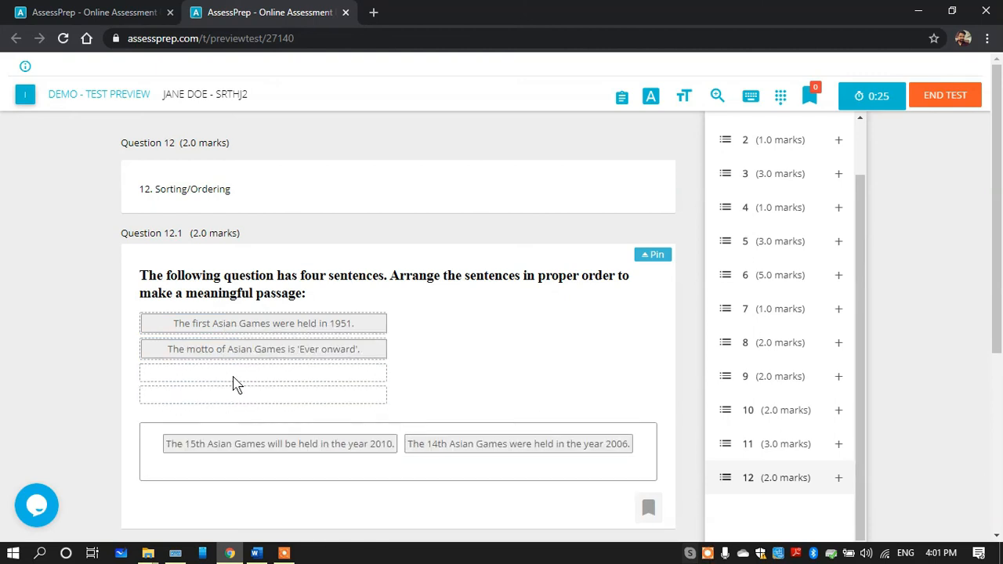
drag(460, 448, 325, 408)
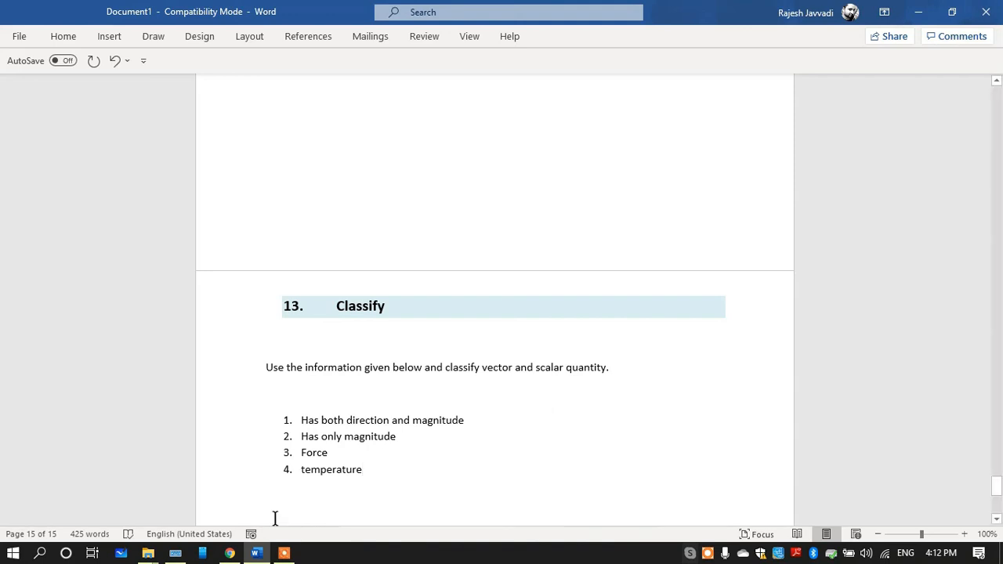
Return to the test editor and add a new task titled "13. Classify"
click(230, 553)
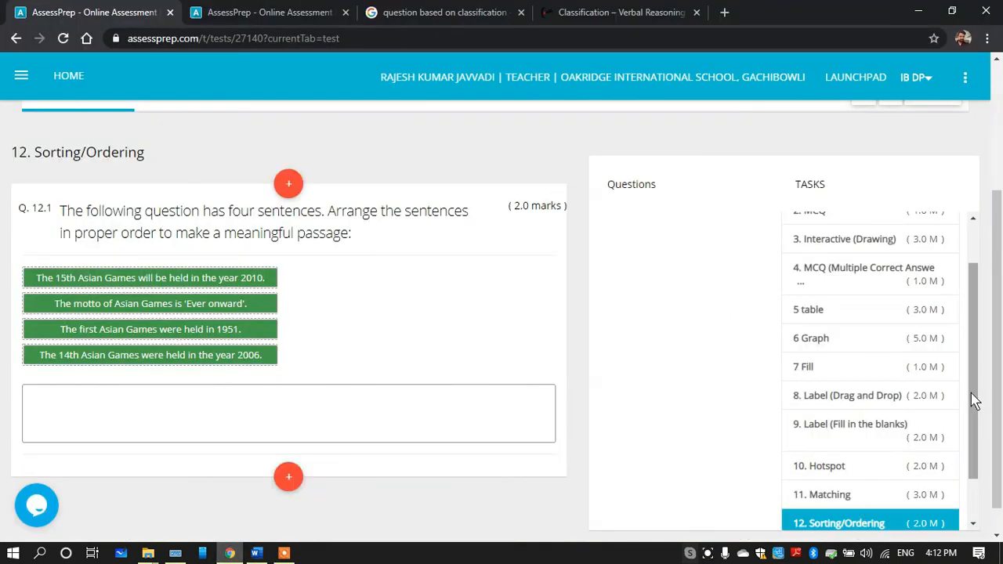
scroll(972, 399, down, 2)
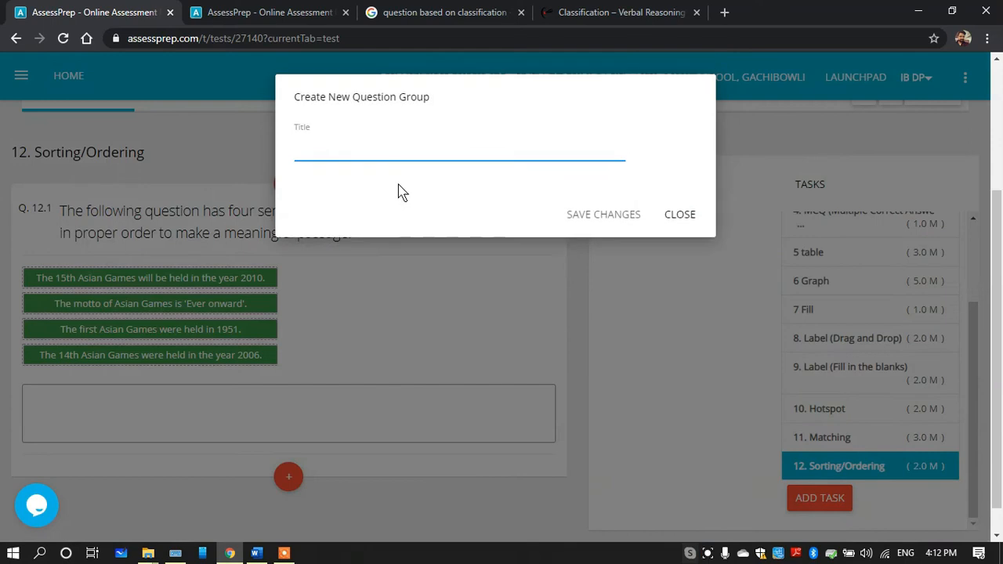
click(352, 153)
text(13.  Classify)
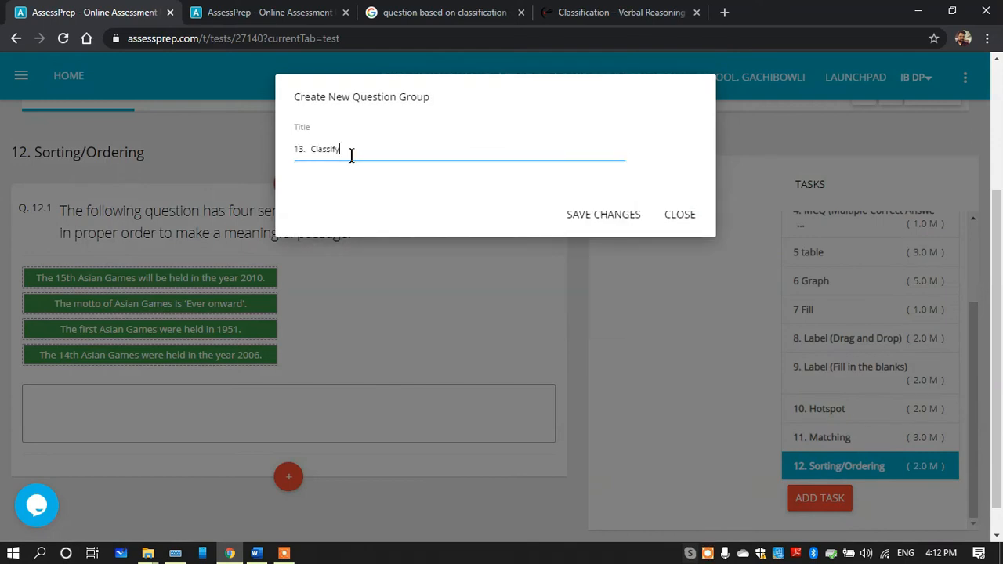
click(627, 219)
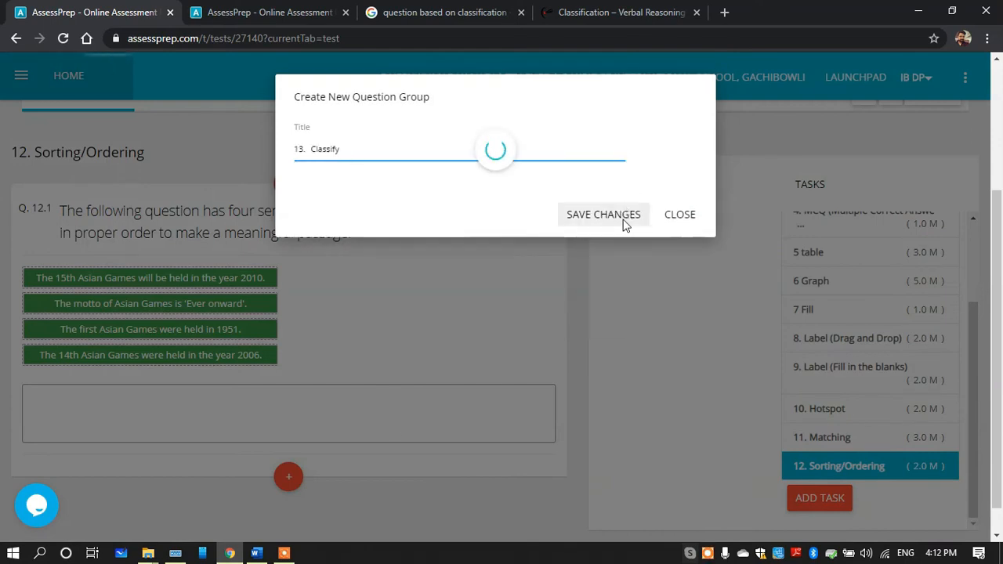
Copy the classify instruction sentence from the Word document and start a 2-mark Classify question in task 13
click(257, 555)
drag(632, 366, 264, 376)
key(ctrl+c)
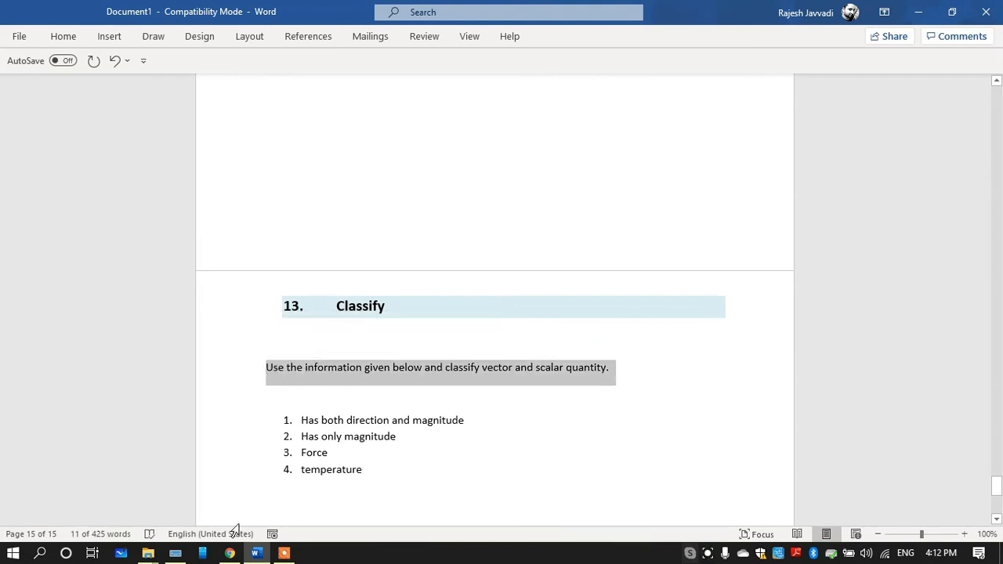
click(230, 554)
mouse_move(287, 184)
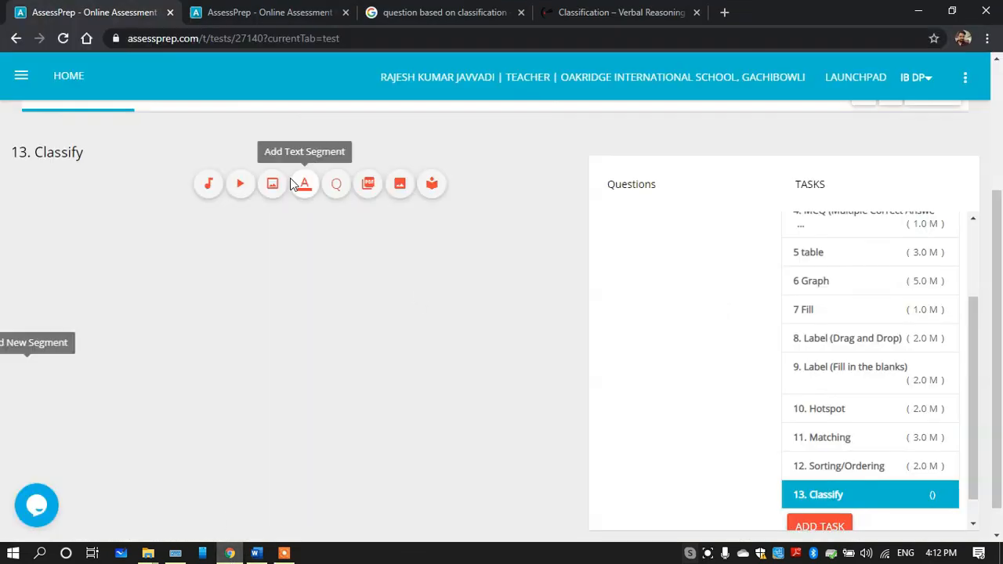
click(337, 186)
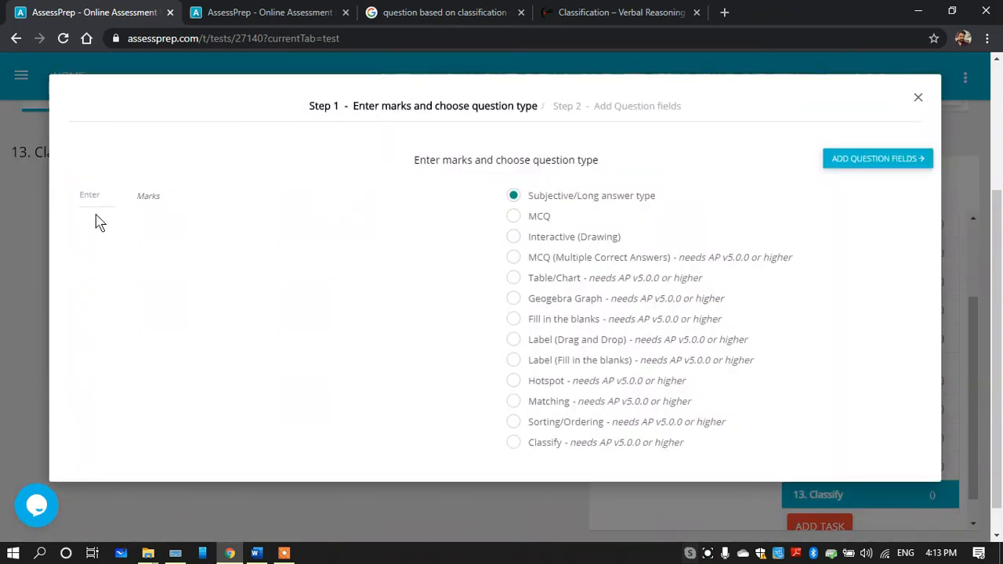
click(94, 187)
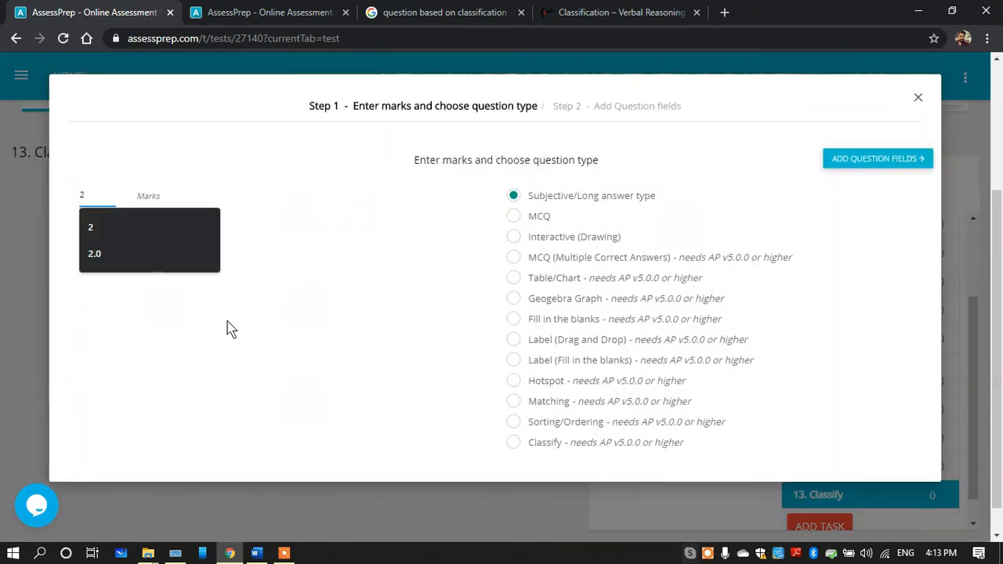
click(514, 444)
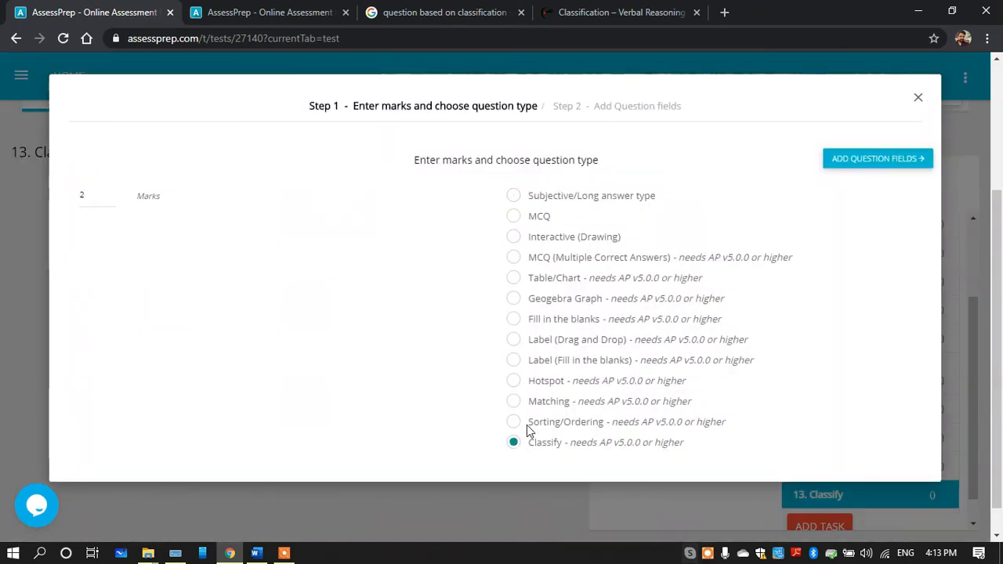
click(856, 161)
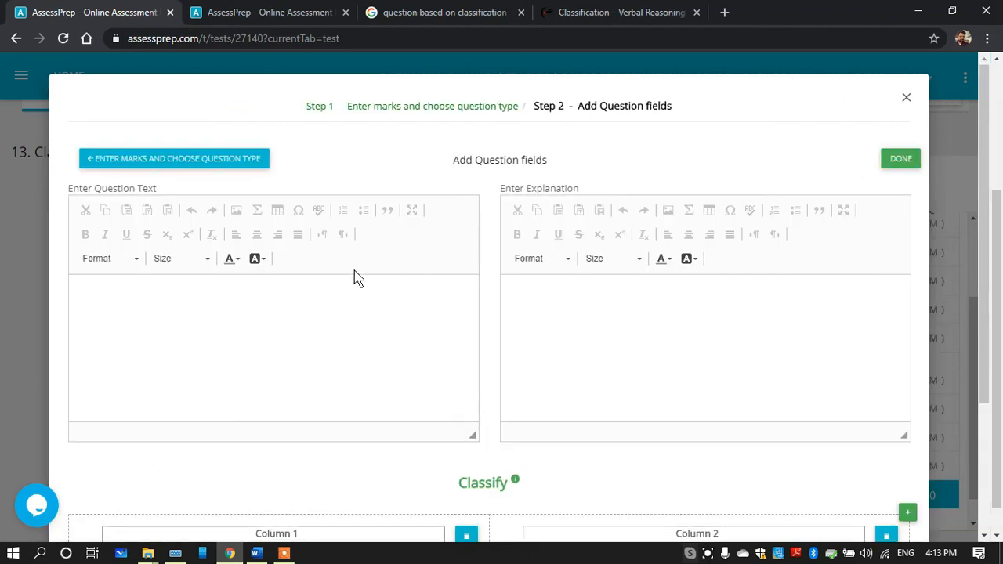
Replace the default question text with "Use the information given below and classify vector and scalar quantity."
click(204, 305)
key(ctrl+v)
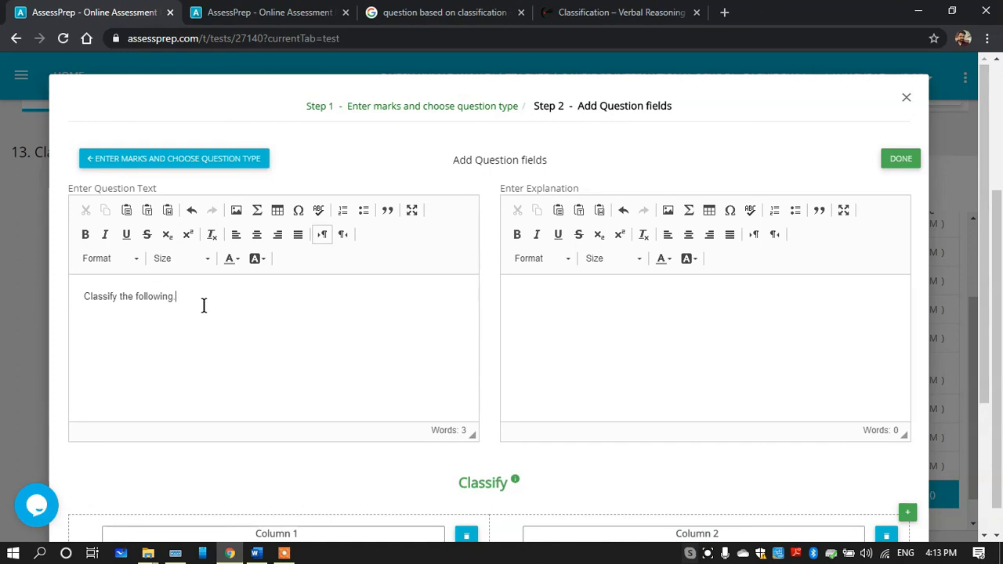
drag(188, 295, 76, 291)
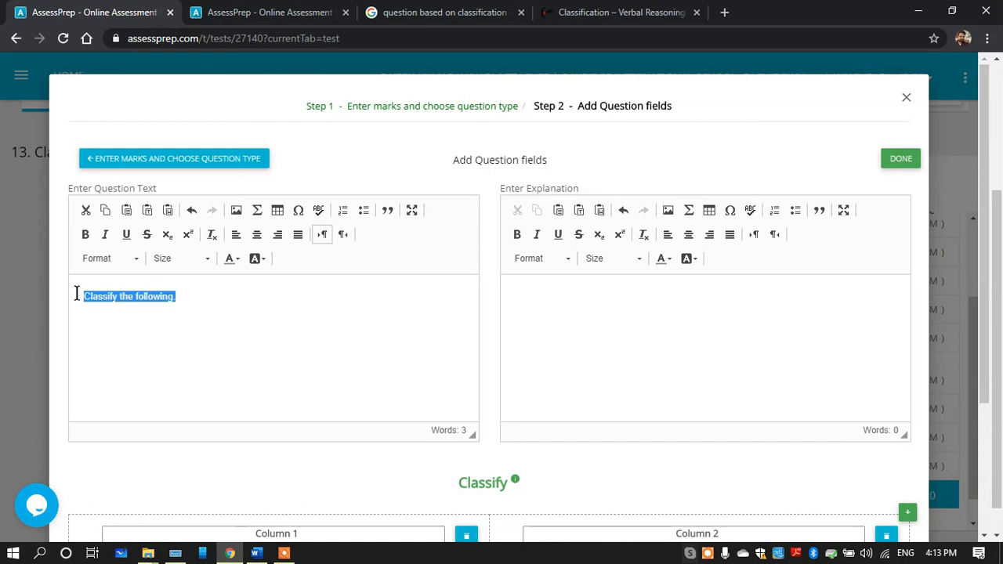
key(ctrl+v)
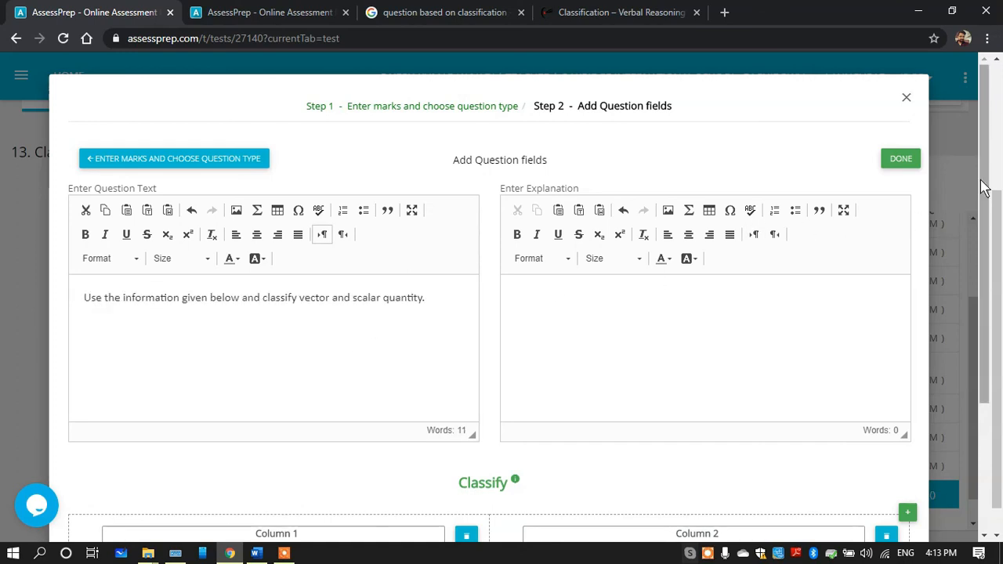
Fill the first column's choices with "Has both direction and magnitude" and "Has only magnitude" copied from the Word document
scroll(753, 358, down, 2)
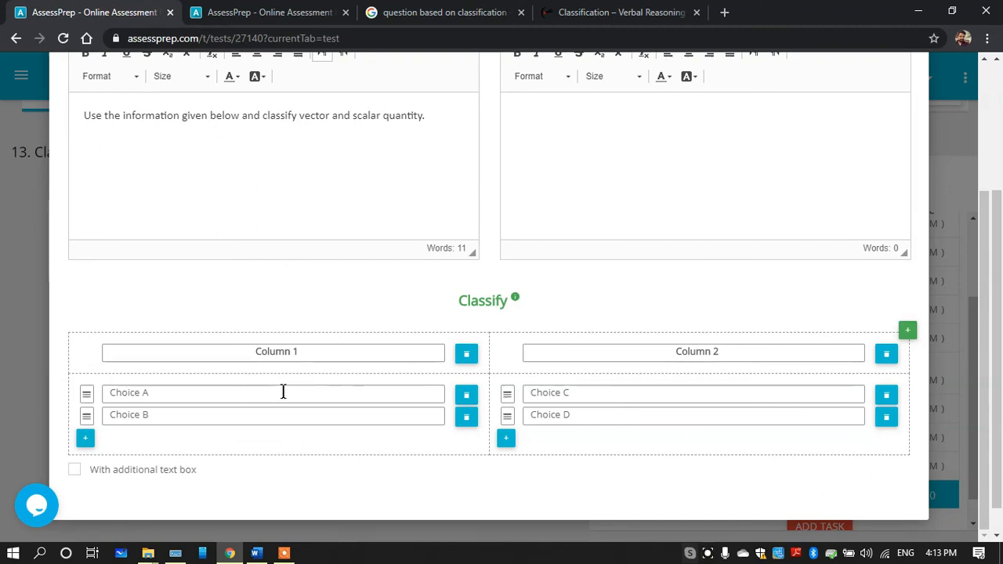
click(257, 554)
drag(468, 420, 301, 421)
key(ctrl+c)
click(257, 553)
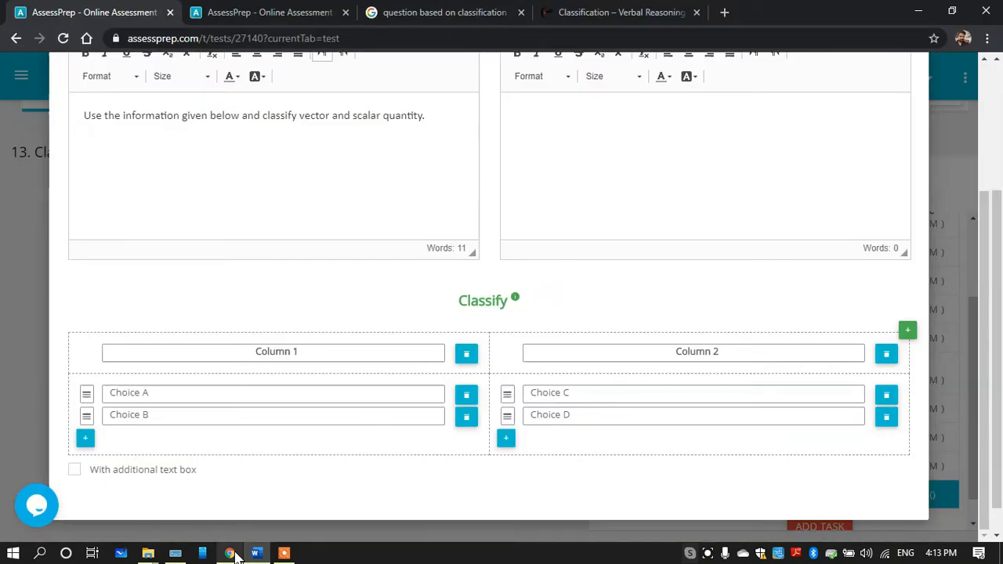
click(210, 388)
key(ctrl+v)
click(256, 555)
drag(401, 437, 290, 437)
key(ctrl+c)
click(256, 553)
click(138, 415)
key(ctrl+v)
Fill the second column's choices with "Force" and "temperature" copied from the Word document
click(257, 554)
double_click(314, 452)
key(ctrl+c)
click(256, 554)
click(535, 393)
key(ctrl+v)
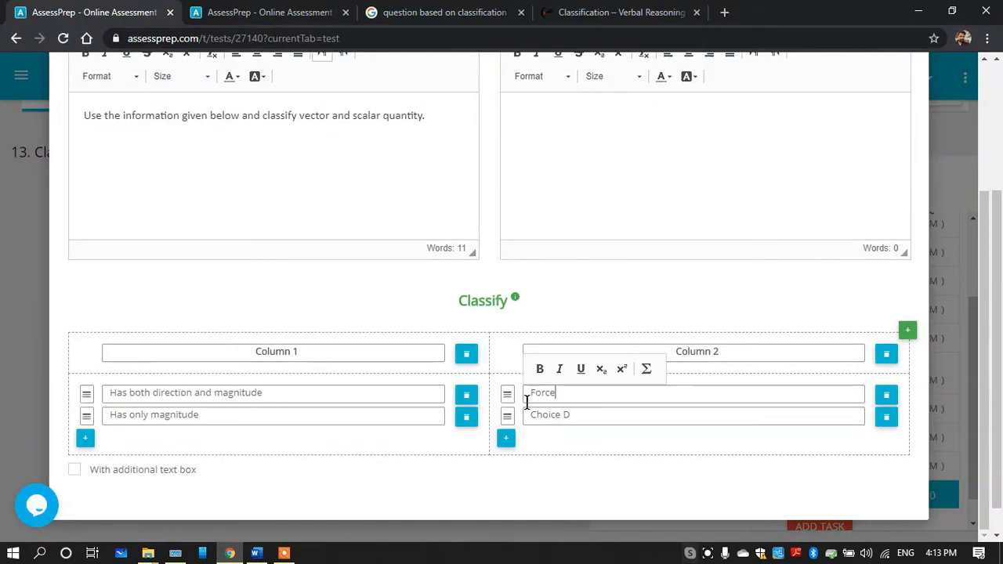
click(256, 554)
double_click(333, 468)
key(ctrl+c)
click(256, 554)
click(573, 415)
key(ctrl+v)
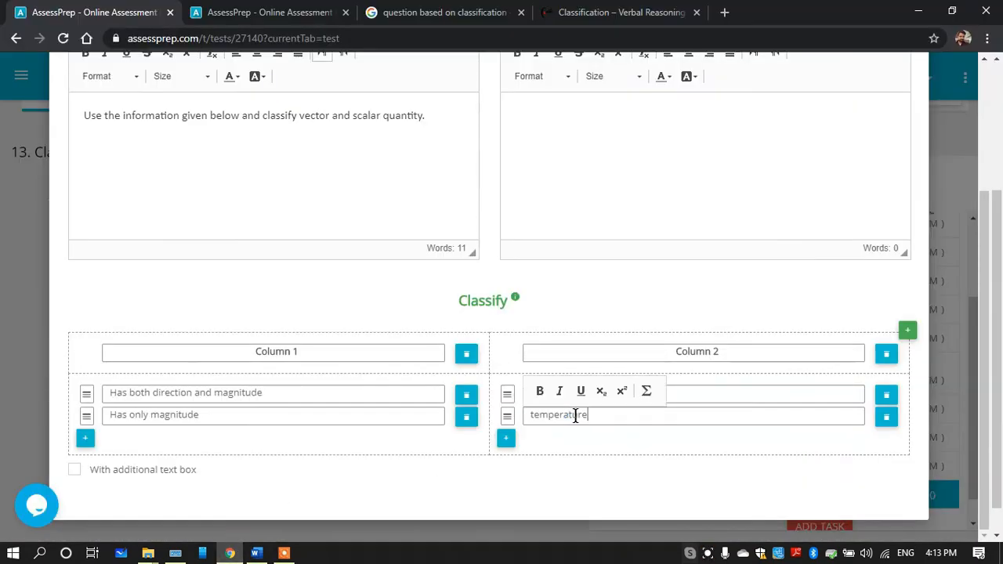
Title the two columns "Vector" and "Scalar" and save the Classify question
triple_click(302, 353)
key(BackSpace)
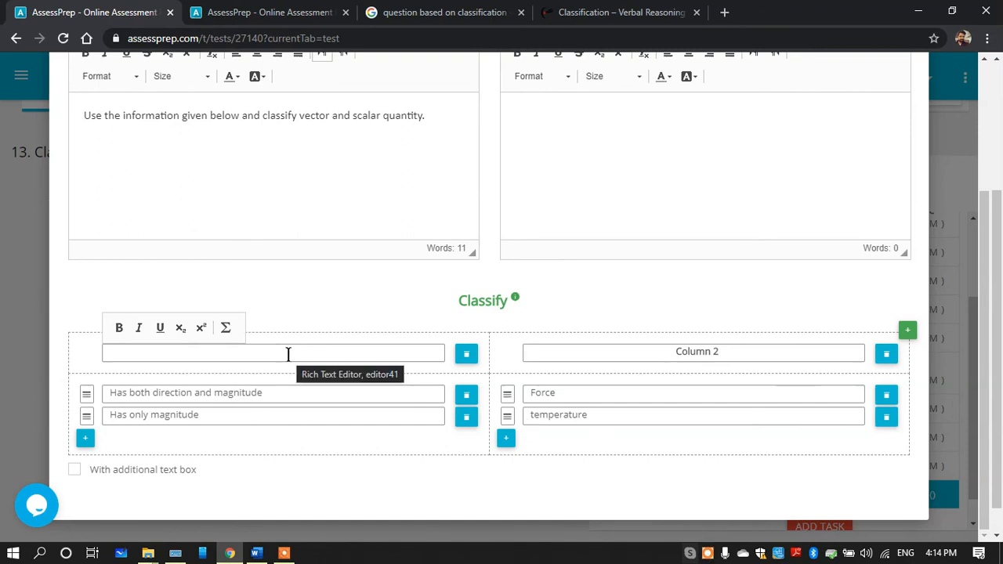
text(Vecto)
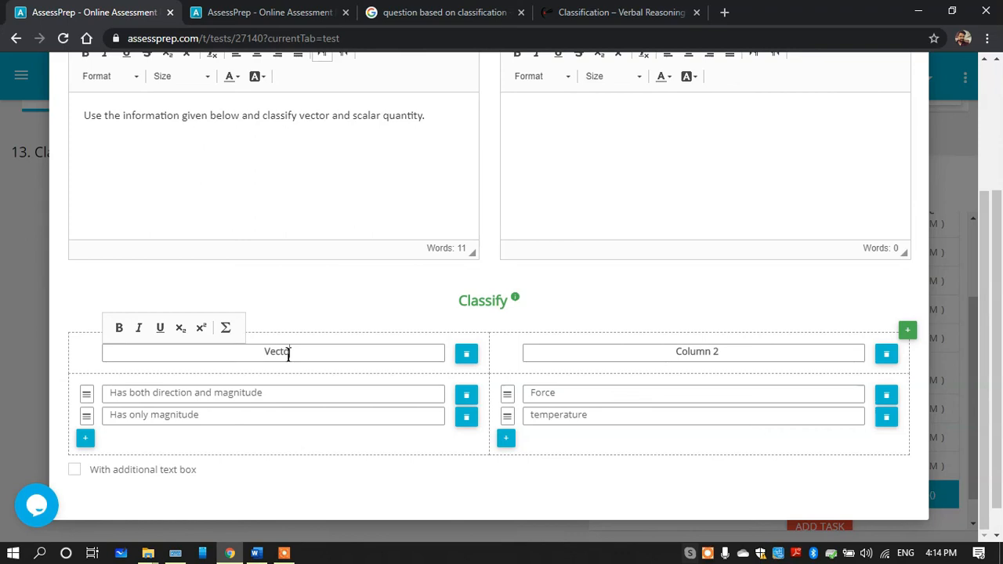
text(r)
click(674, 353)
key(ctrl+a)
text(Scalar)
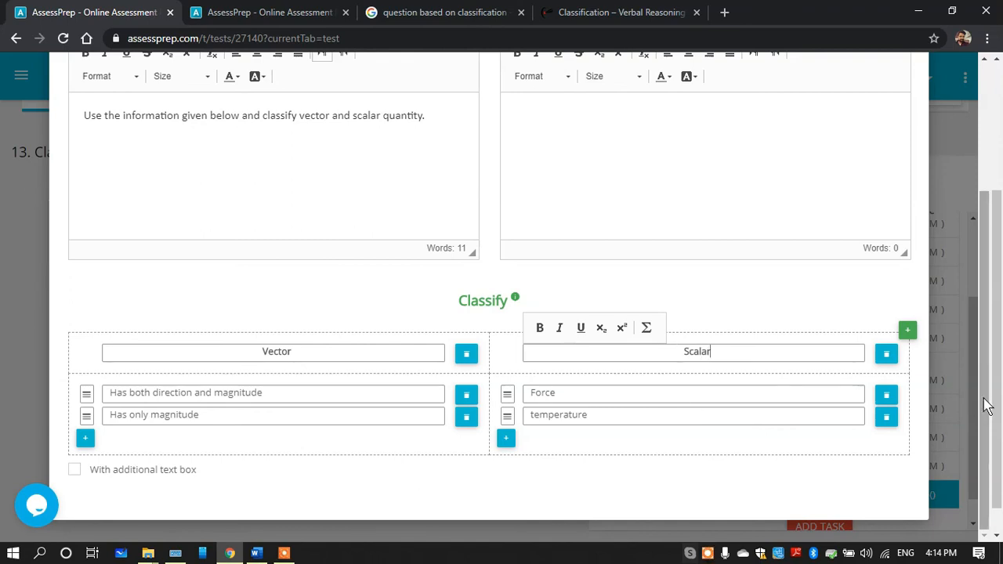
drag(986, 406, 985, 201)
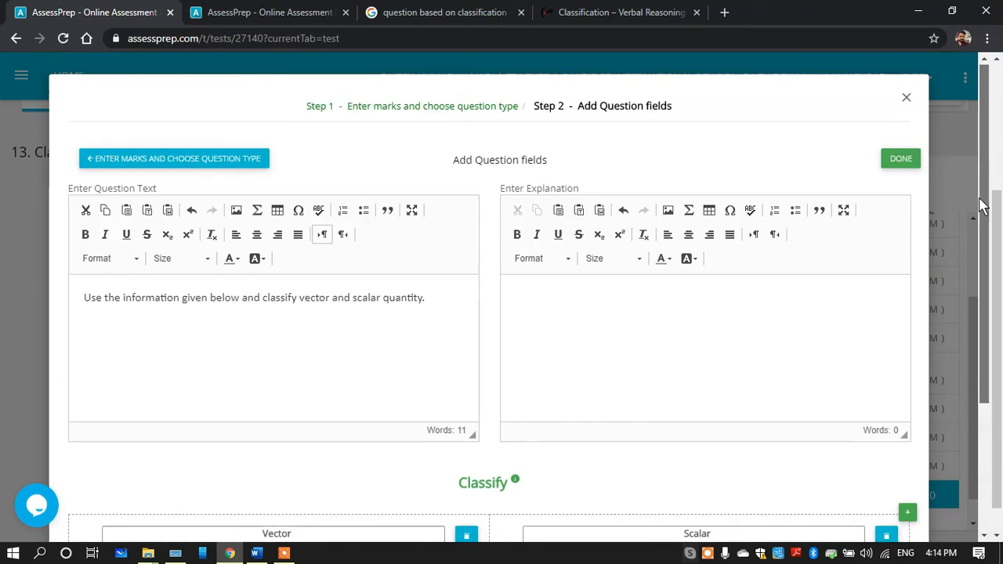
click(901, 157)
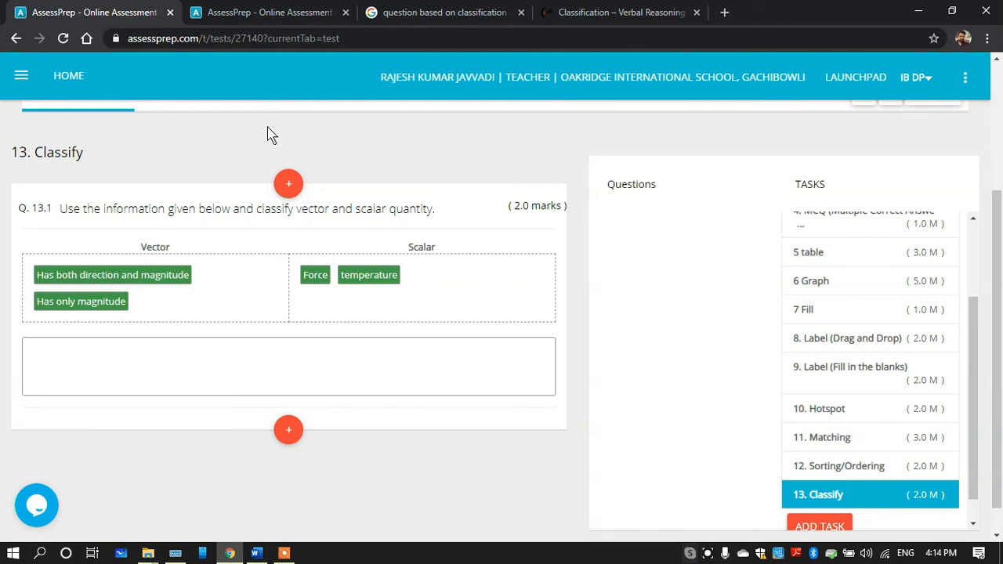
Refresh the test preview and open question 13 to examine how the Classify question is presented
click(267, 13)
key(F5)
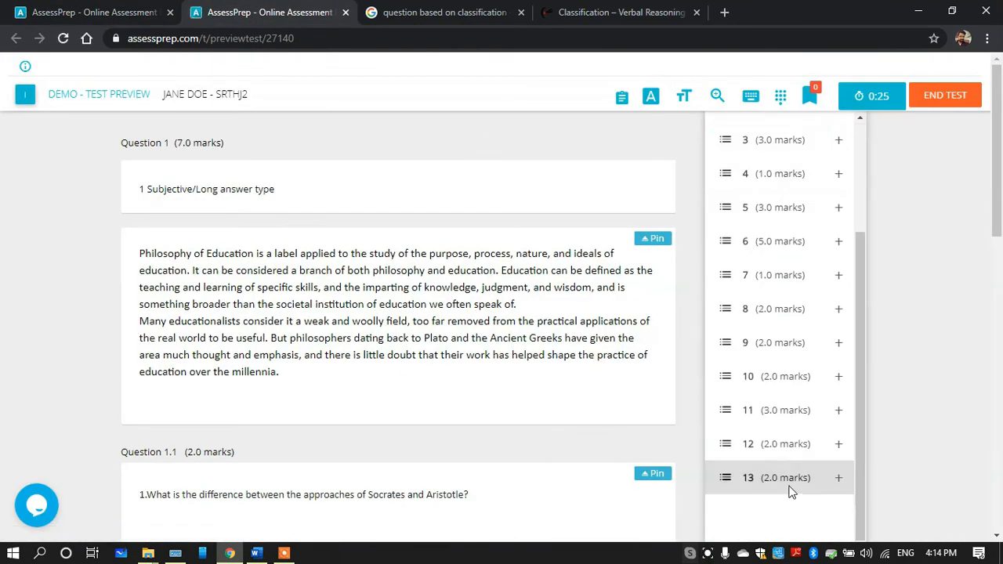
click(791, 492)
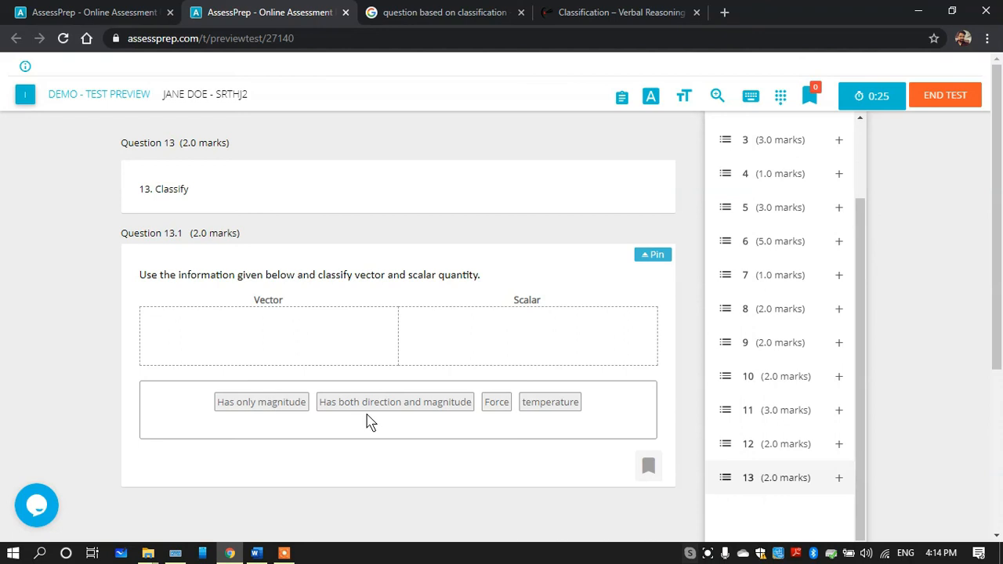
Try out the classification in the preview, placing direction-and-magnitude and Force under Vector, and only-magnitude and temperature under Scalar
drag(407, 405, 267, 327)
drag(329, 400, 511, 333)
drag(363, 402, 243, 335)
drag(394, 403, 510, 363)
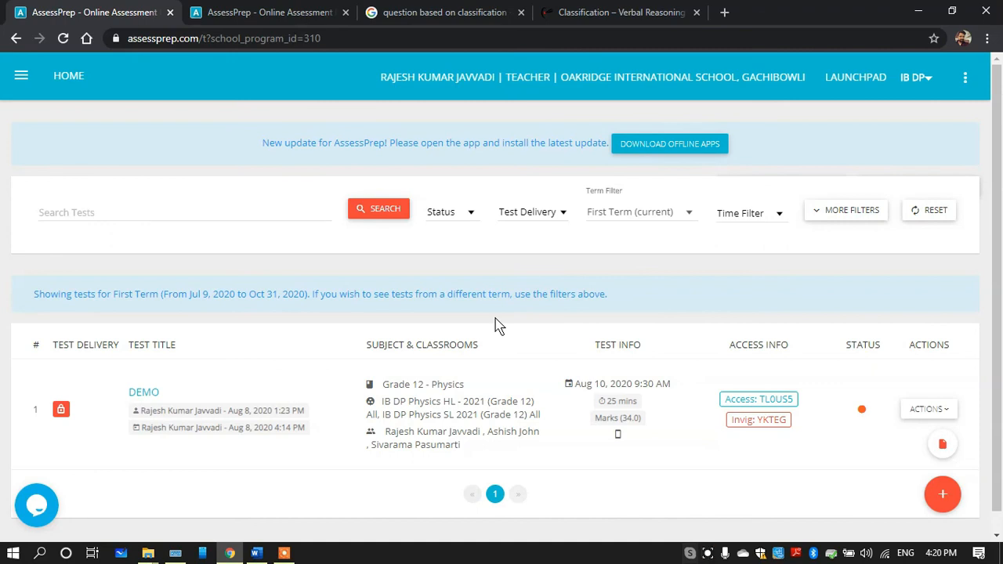
Open the DEMO test and inspect its student selection for publishing and its invigilator code, without publishing the test
click(152, 396)
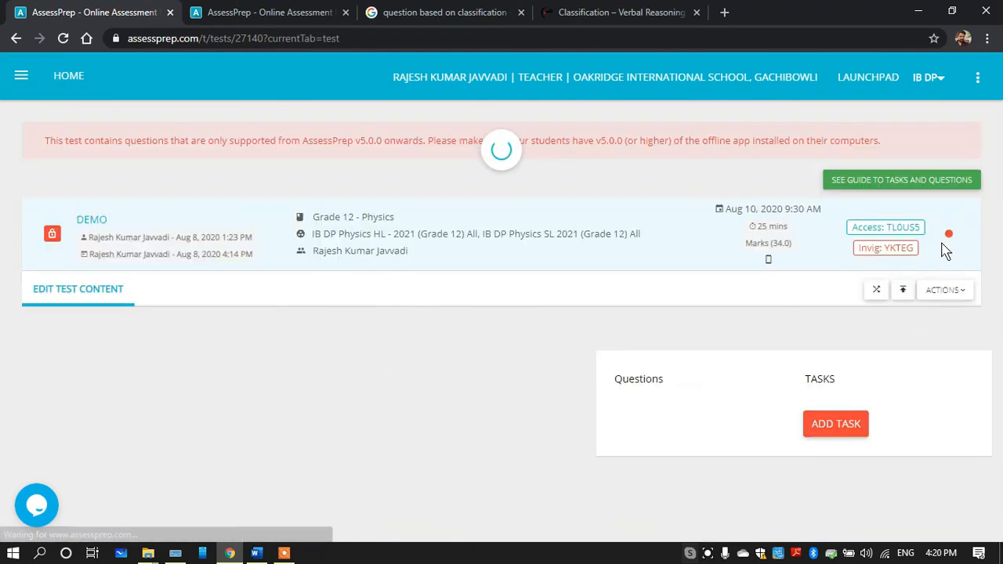
click(947, 293)
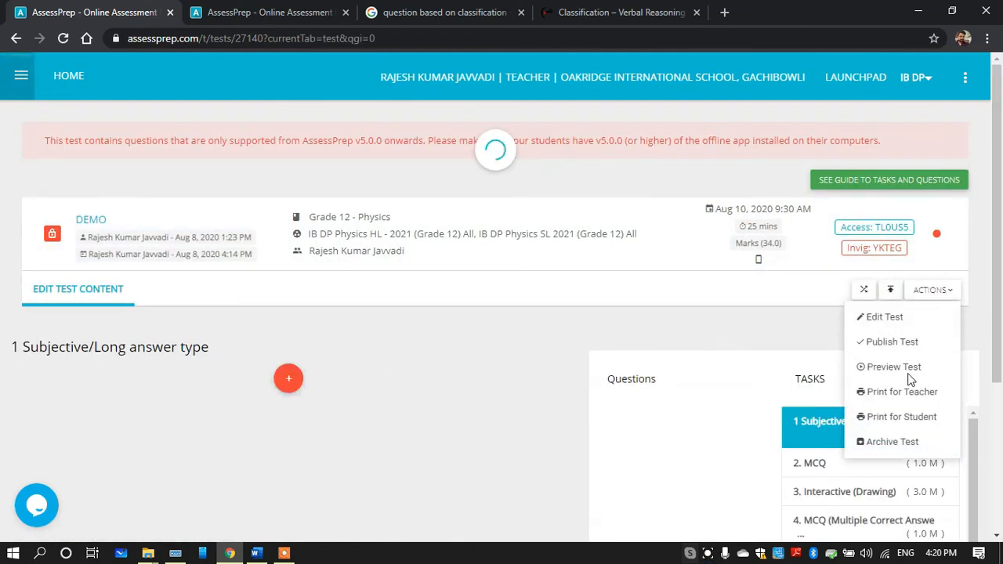
click(878, 342)
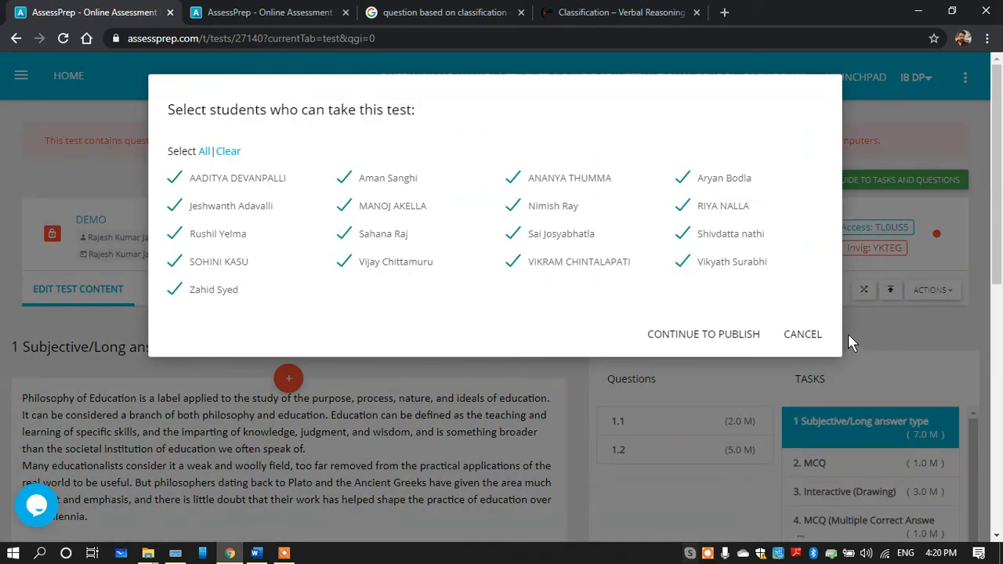
click(802, 333)
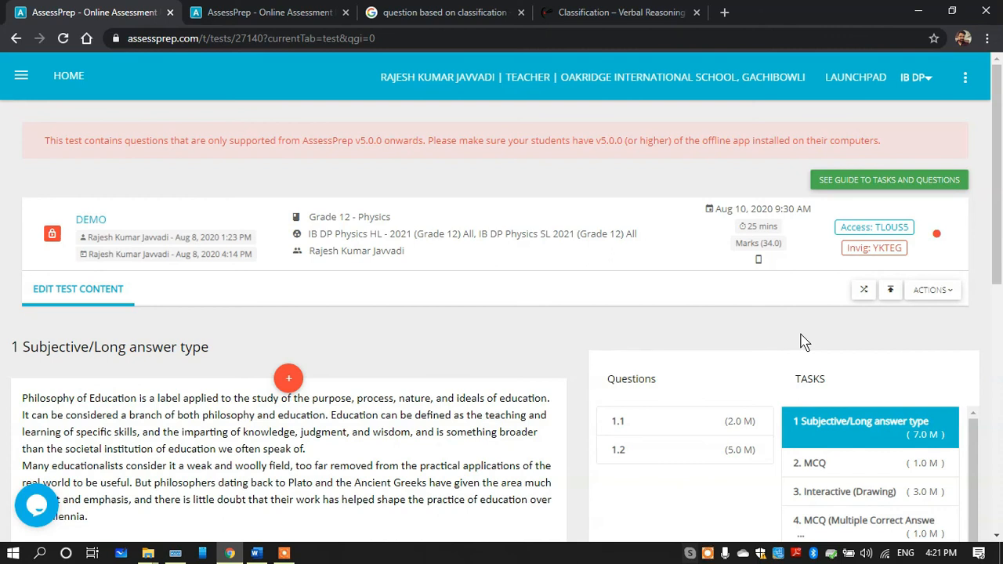
drag(847, 248, 906, 253)
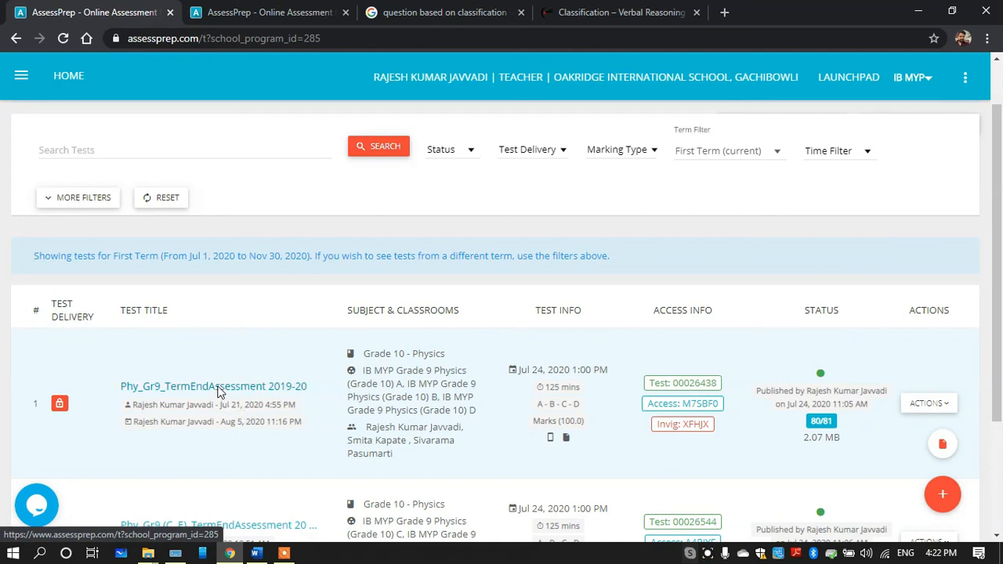
Open the published test Phy_Gr9_TermEndAssessment 2019-20 and examine the first student's submission and marks
click(219, 387)
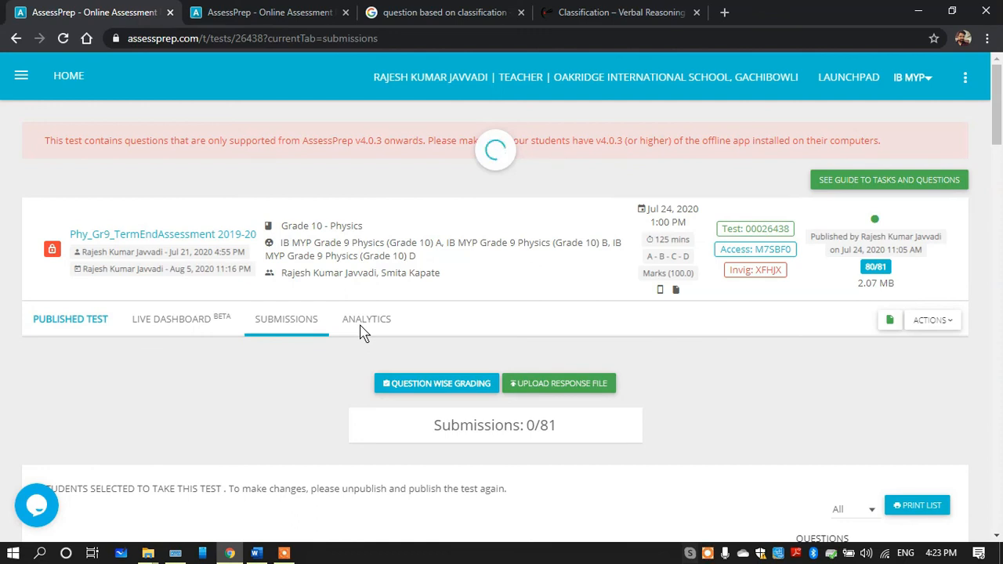
drag(1000, 137, 1000, 165)
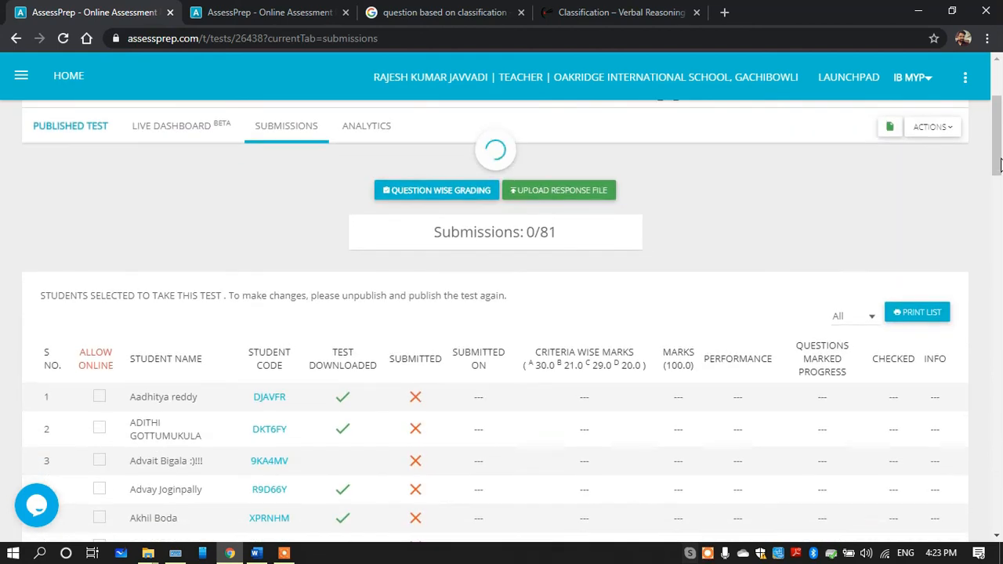
click(162, 408)
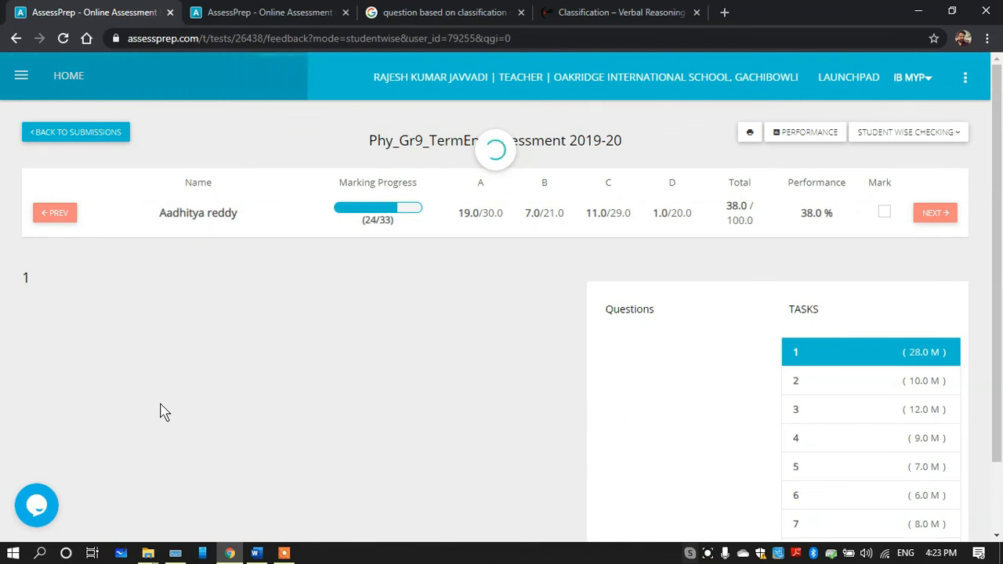
drag(158, 221, 229, 216)
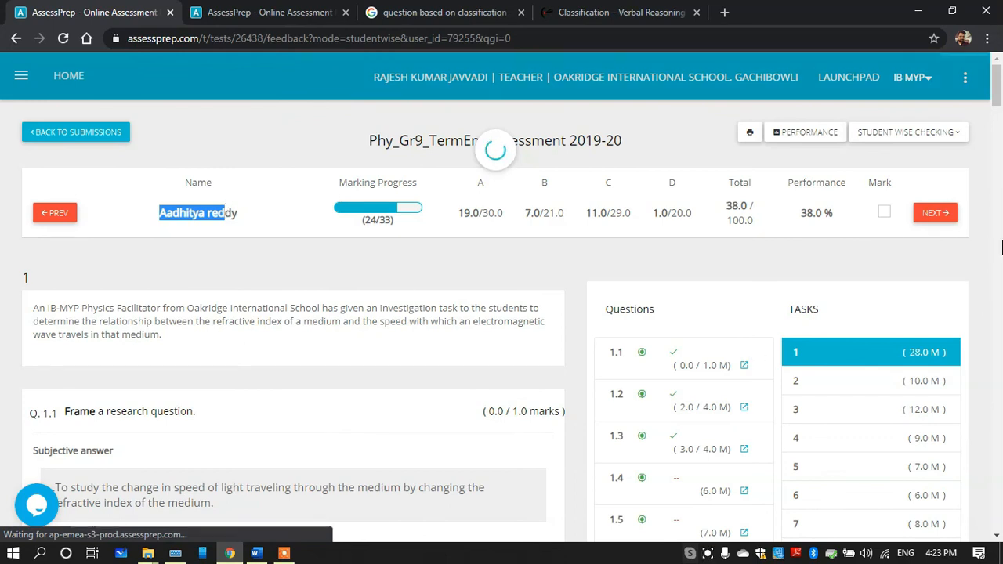
drag(998, 98, 999, 123)
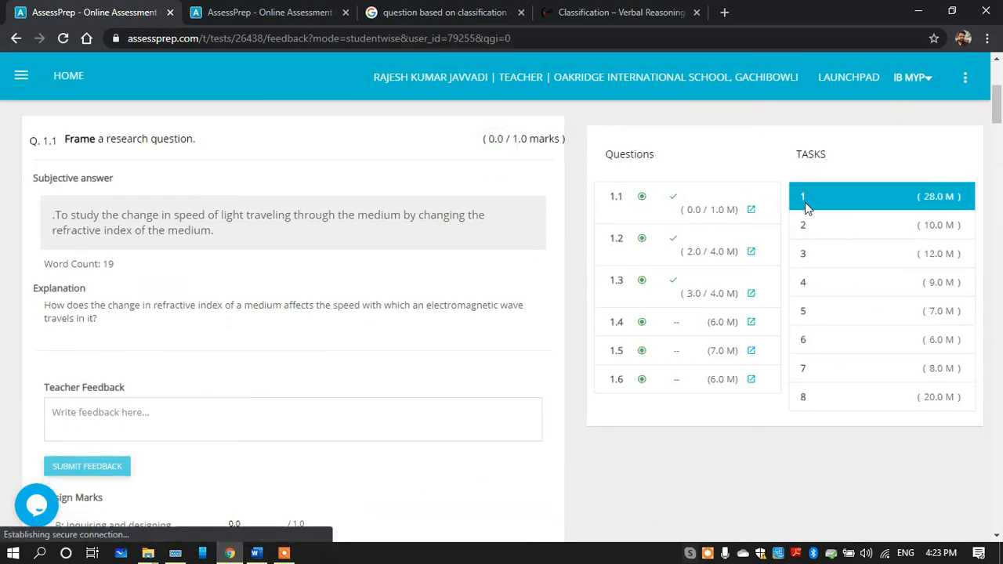
Open question 2.2 in task 2 of the student's submission and examine the table answer and its explanation
click(802, 227)
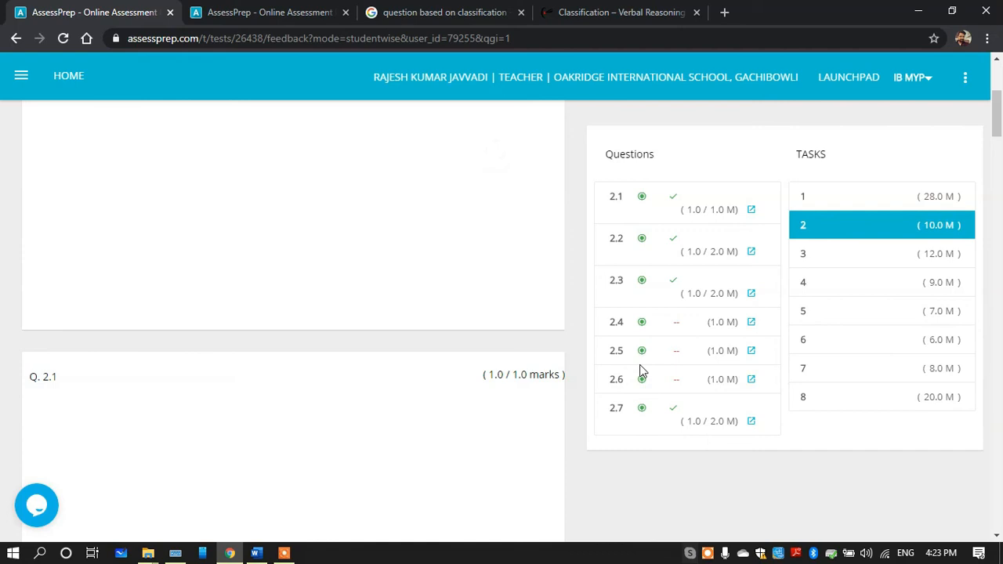
click(617, 239)
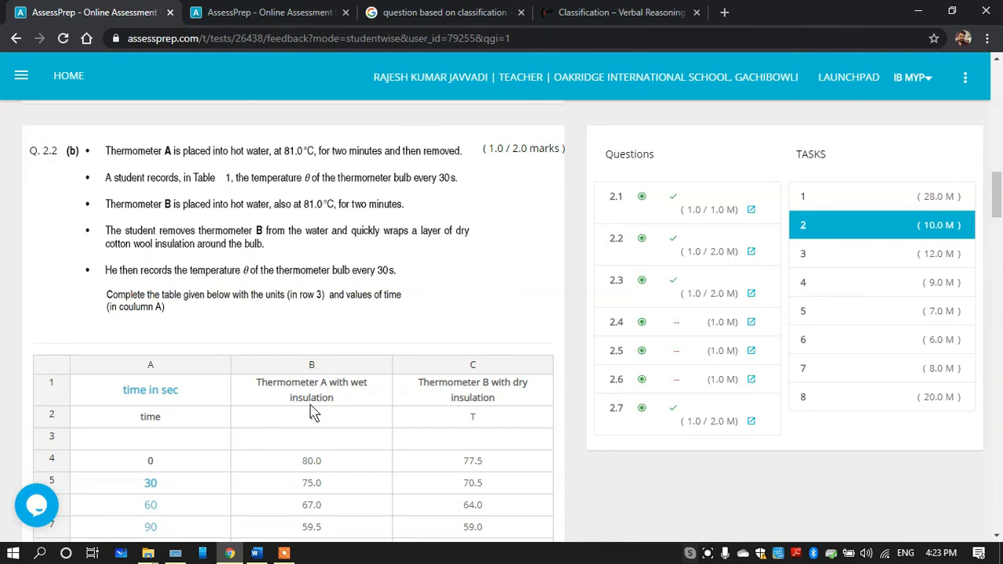
scroll(992, 228, down, 4)
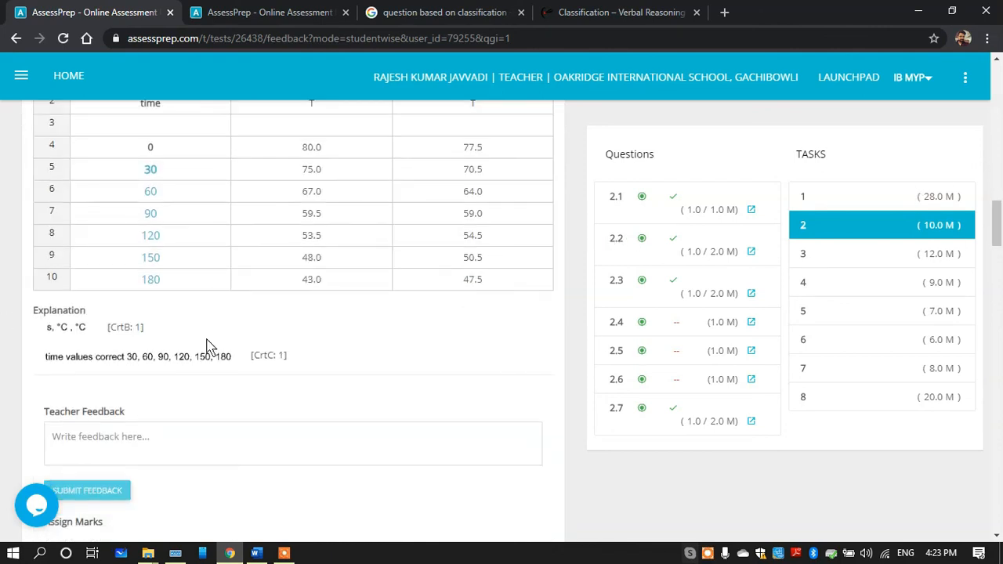
scroll(980, 243, up, 4)
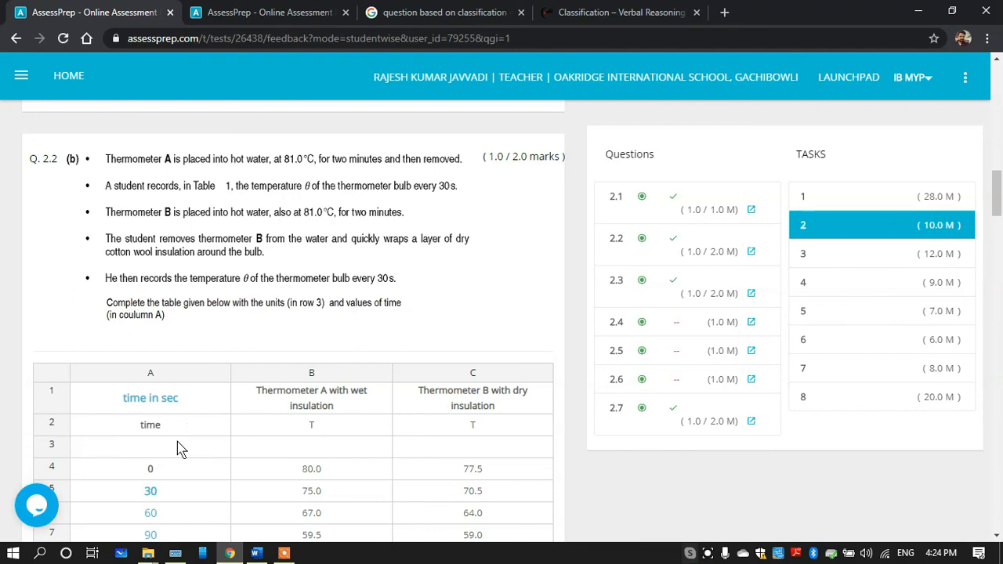
Compare the question 2.2 table answer with its explanation and inspect the marks assigned for criteria B and C
scroll(999, 225, down, 3)
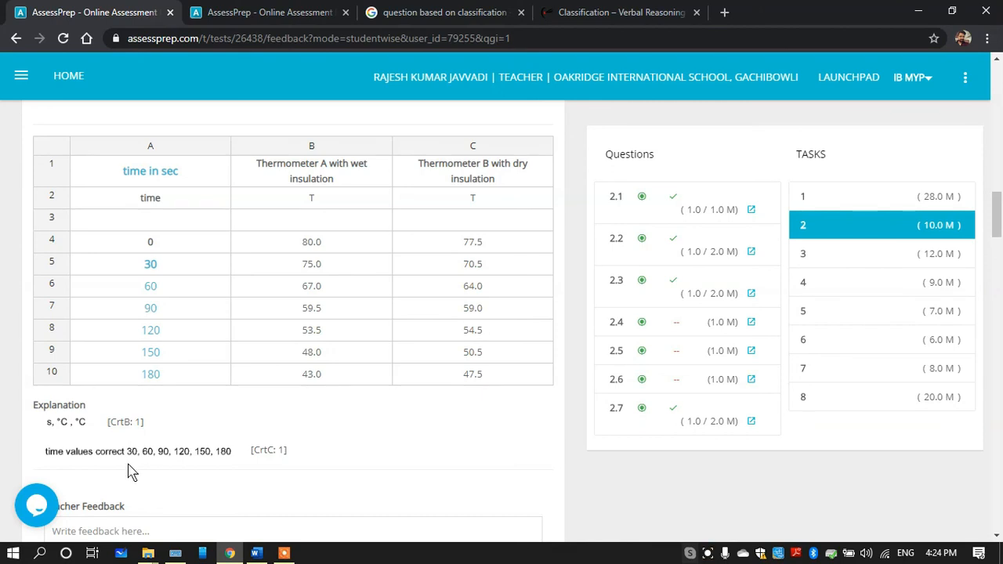
scroll(999, 216, up, 2)
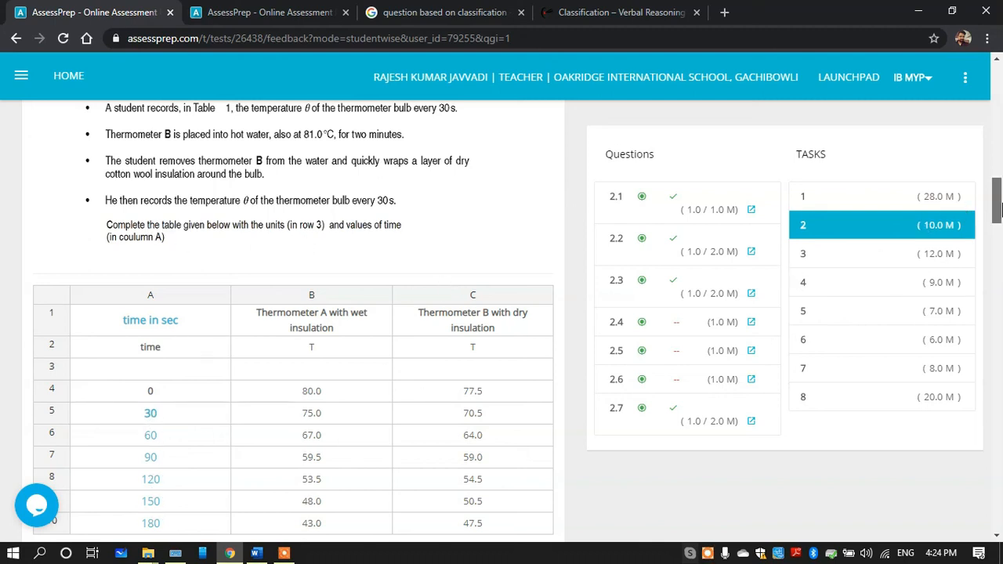
scroll(902, 222, down, 2)
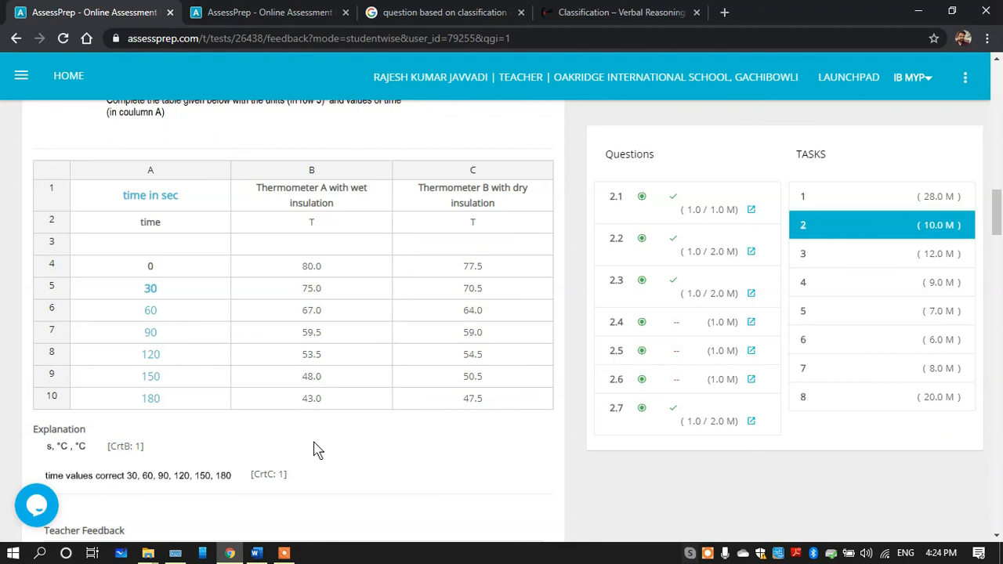
drag(997, 224, 997, 259)
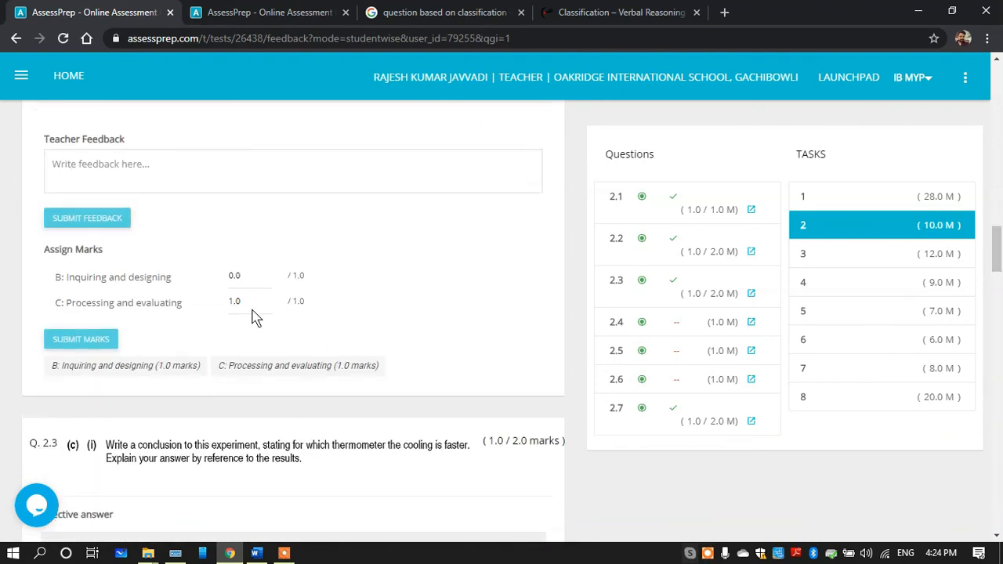
drag(246, 275, 211, 282)
click(320, 259)
click(244, 278)
drag(244, 277, 225, 306)
Return to the submissions list of Phy_Gr9_TermEndAssessment 2019-20 and inspect the actions available for the test
drag(997, 249, 997, 90)
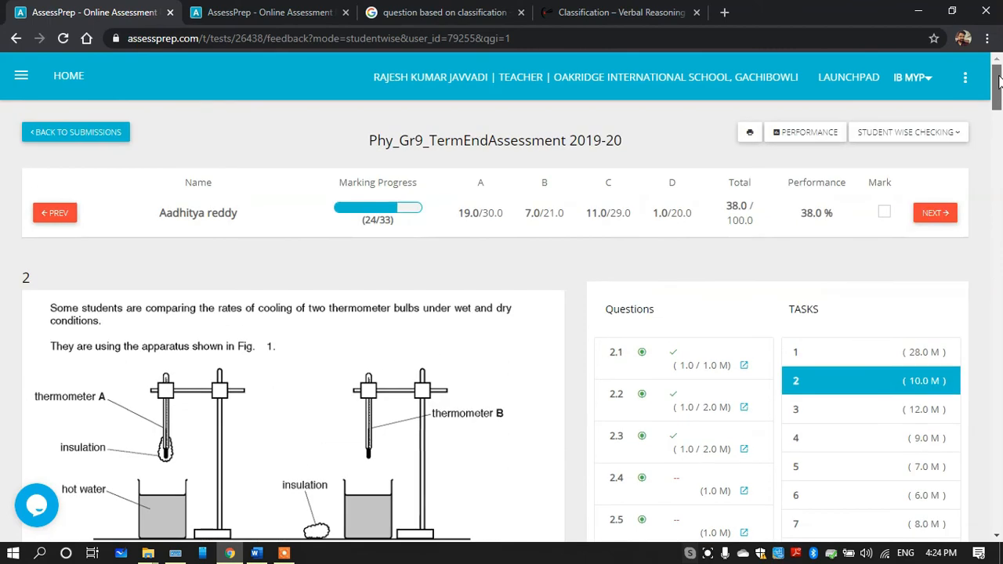
click(91, 132)
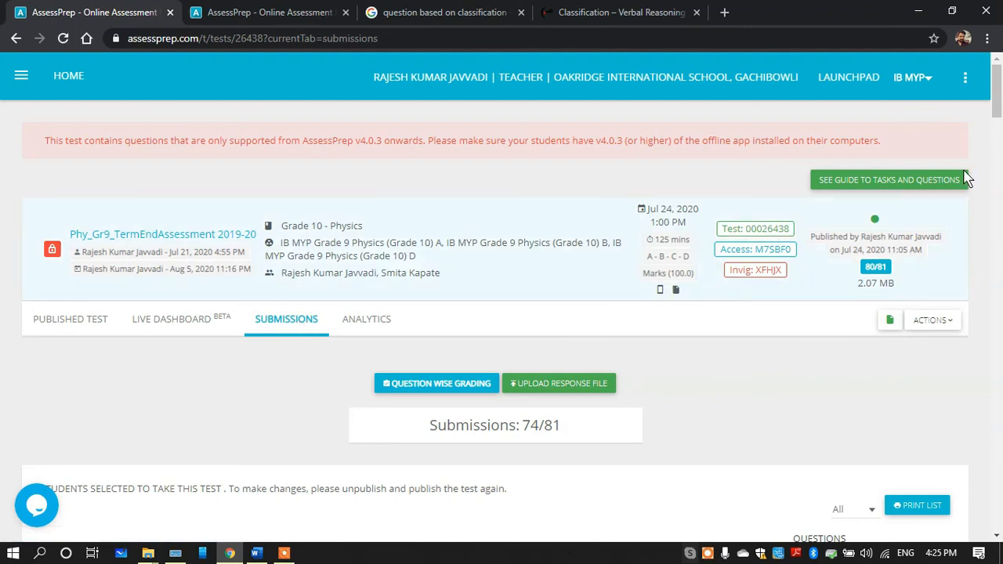
drag(998, 109, 998, 133)
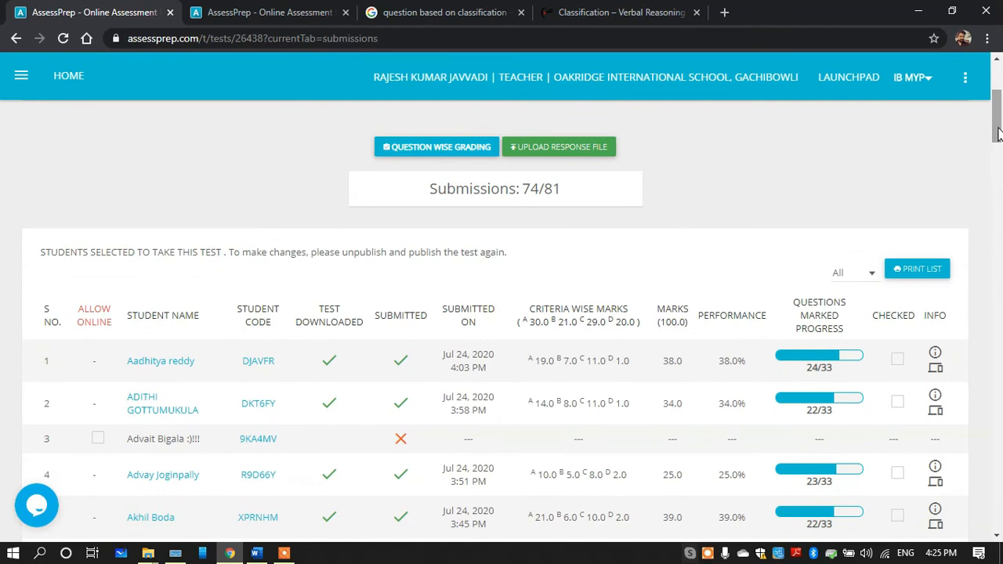
drag(998, 133, 998, 125)
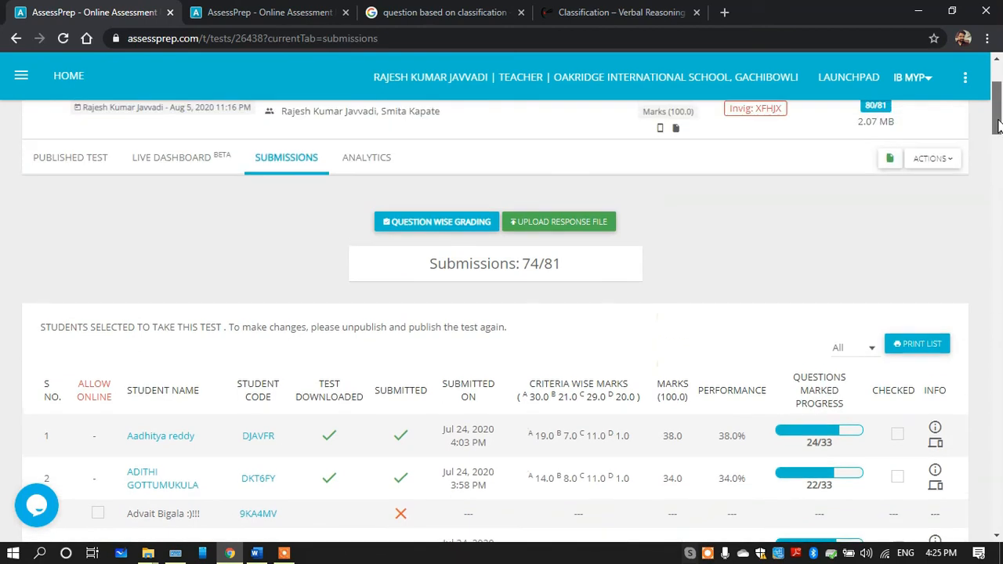
click(933, 160)
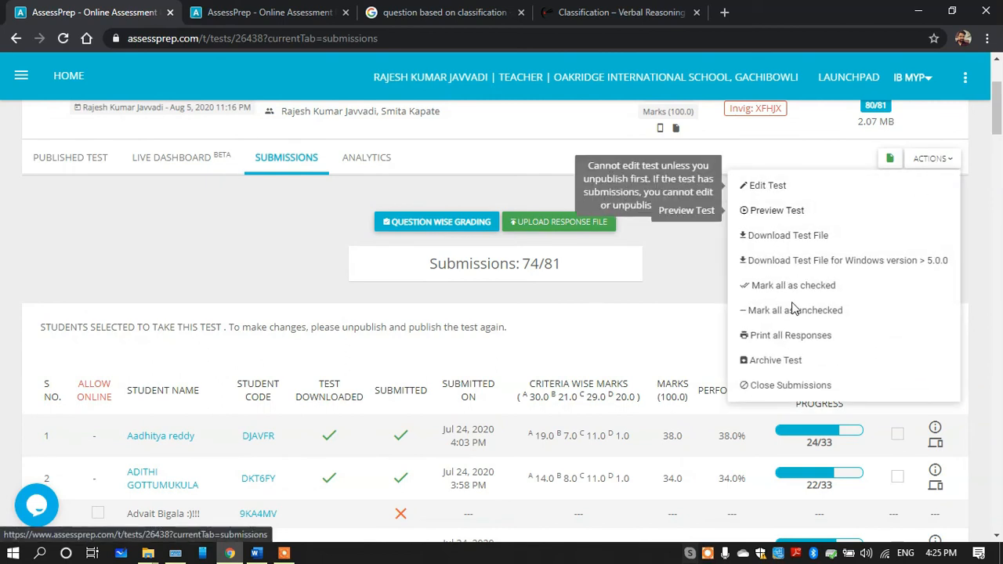